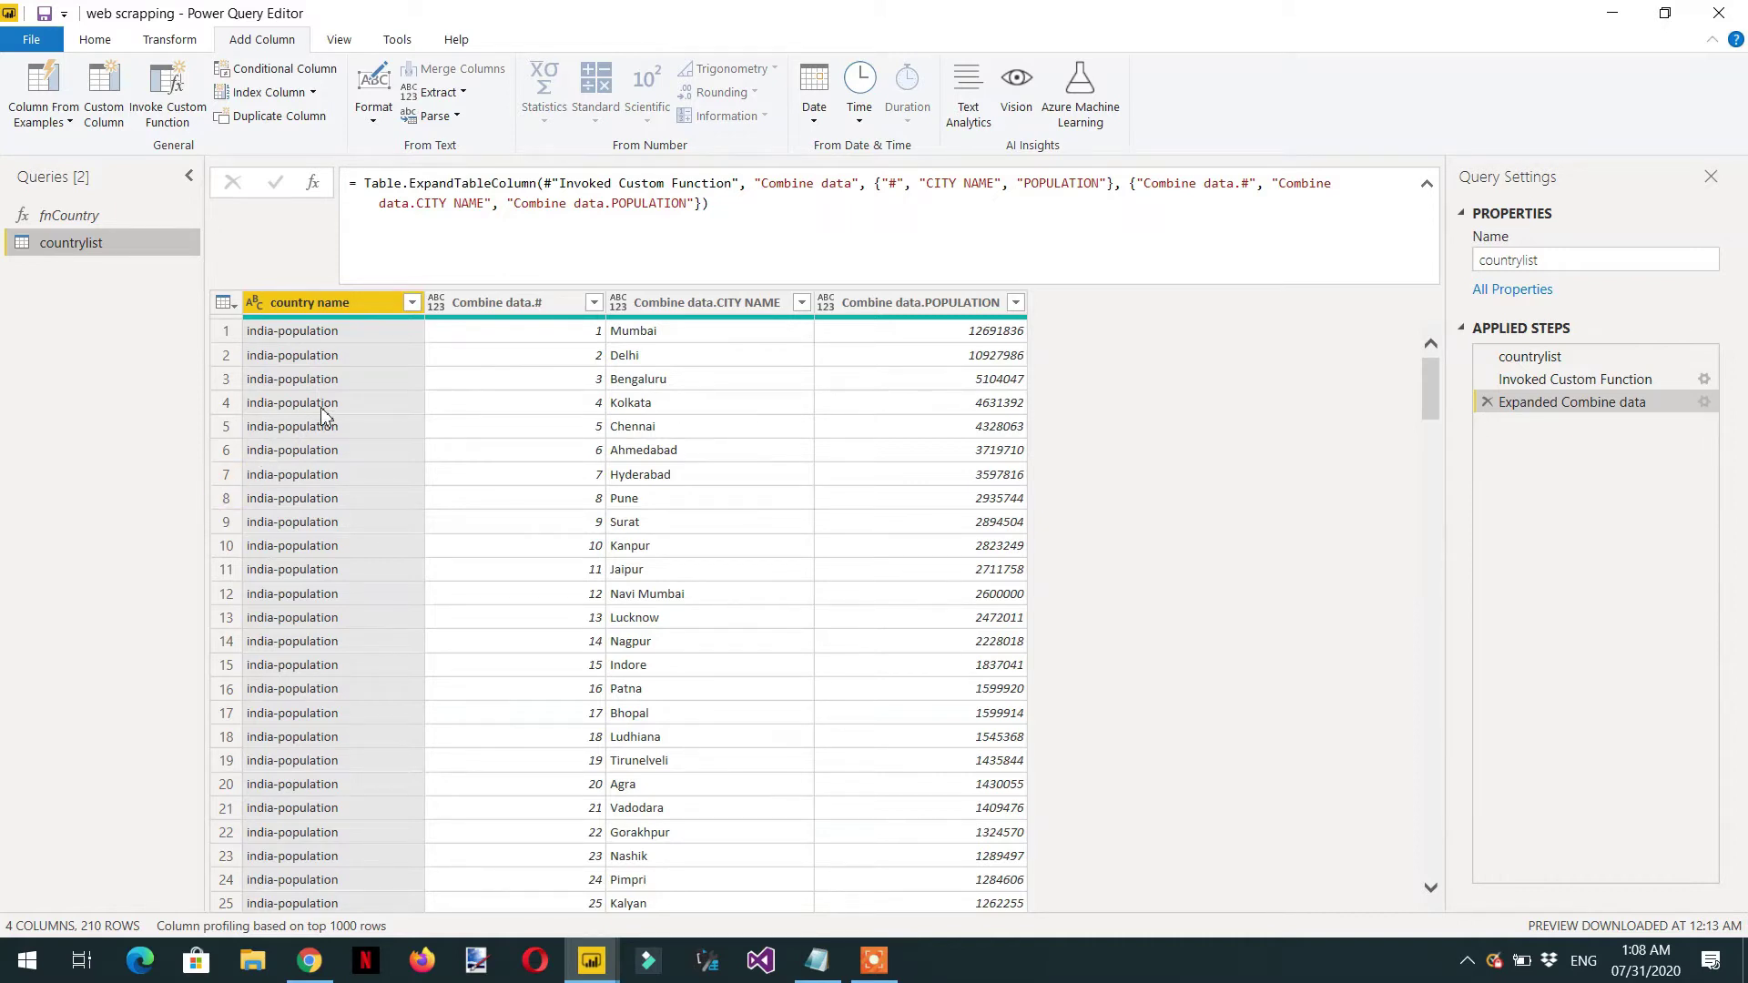
# Switch to Chrome and open the China population page from Worldometer's list of countries by population.
pyautogui.scroll(-6, 300, 482)
pyautogui.scroll(-12, 297, 499)
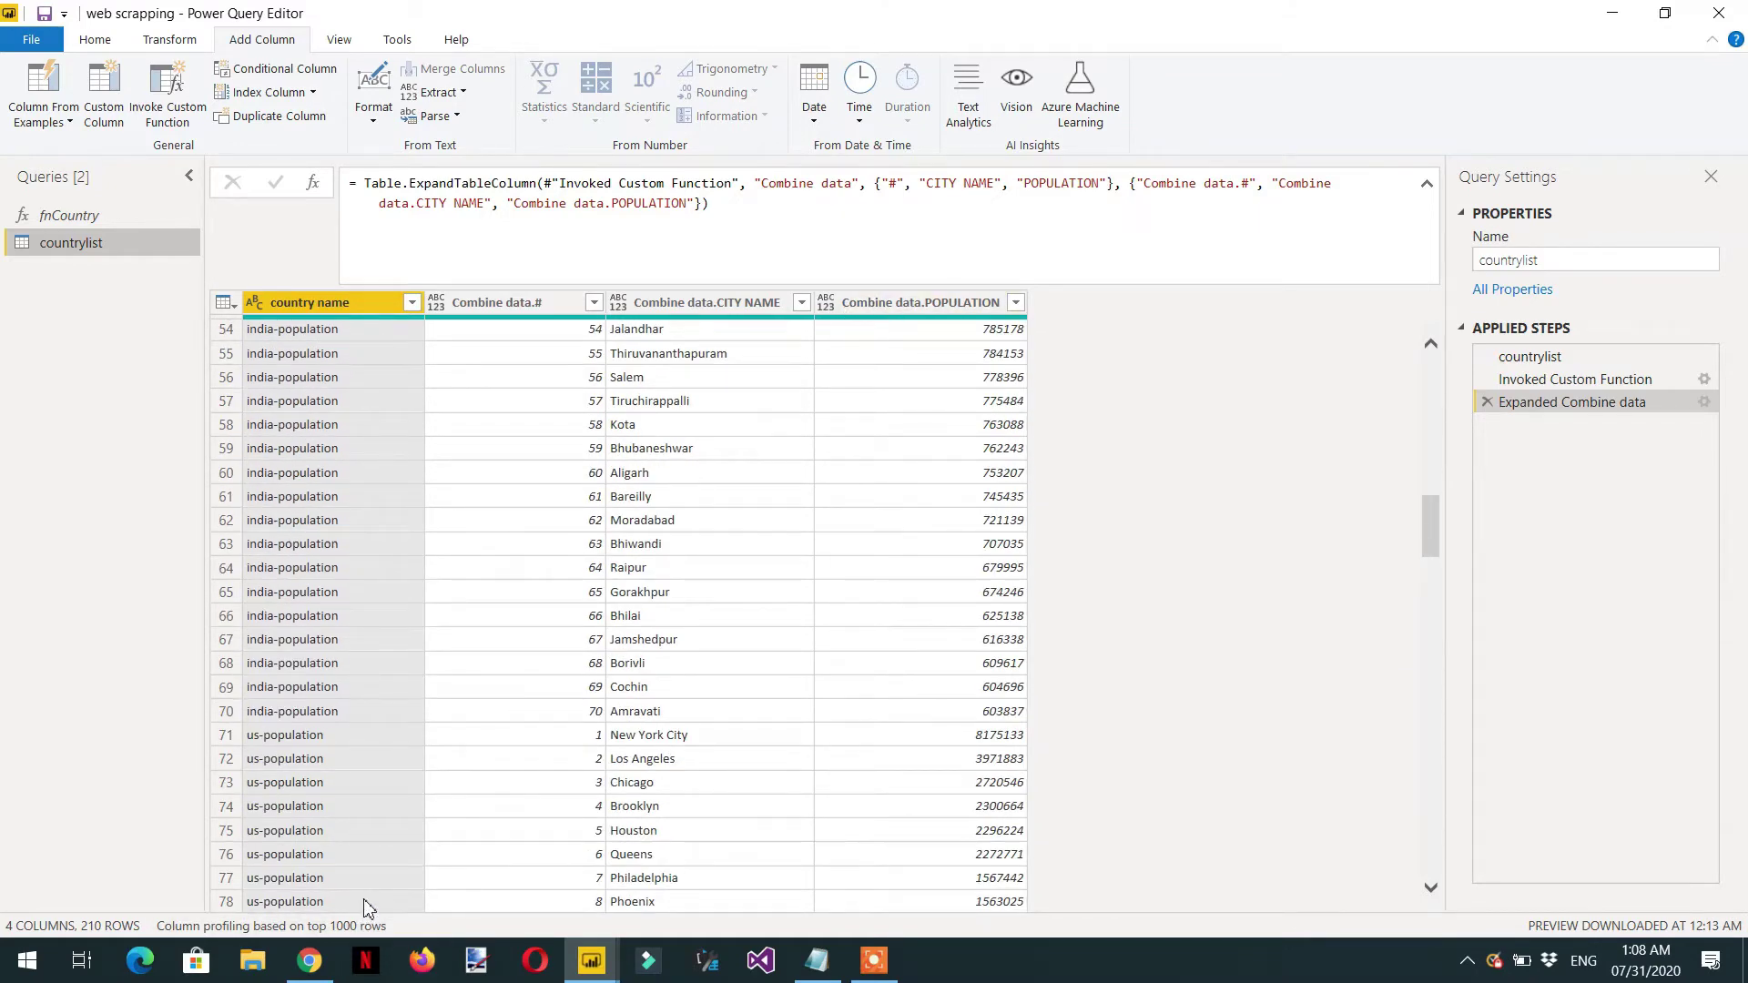
pyautogui.moveTo(316, 970)
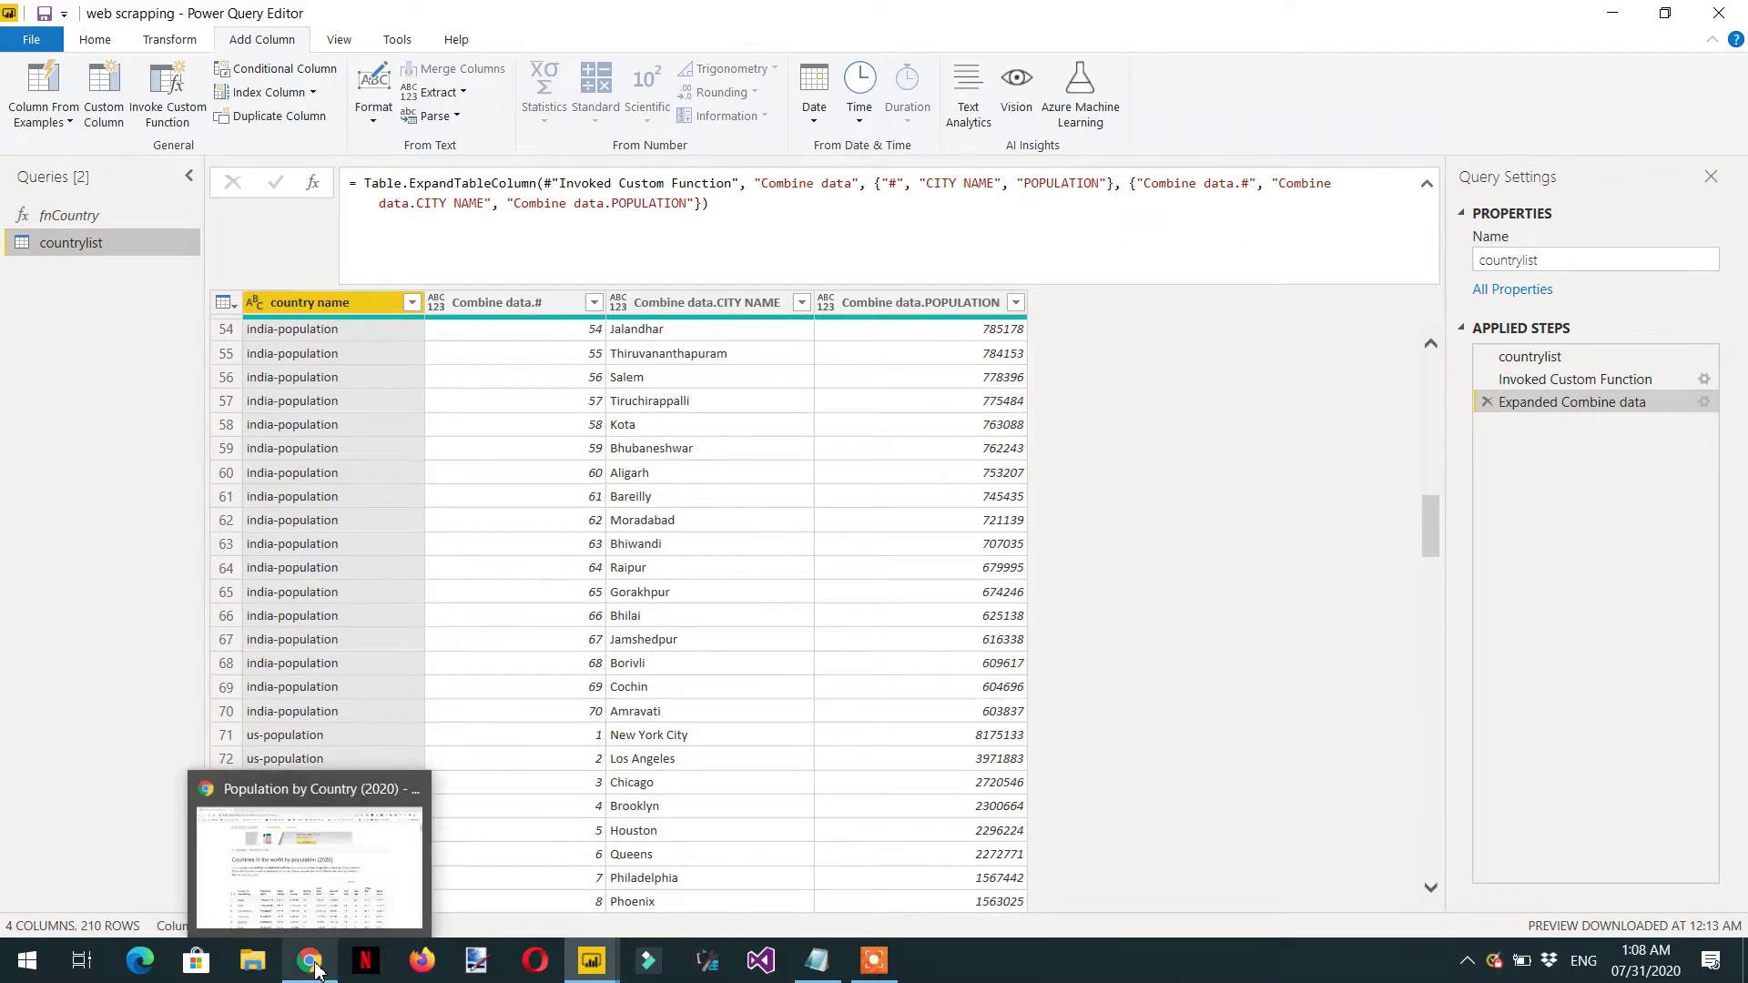
pyautogui.click(316, 969)
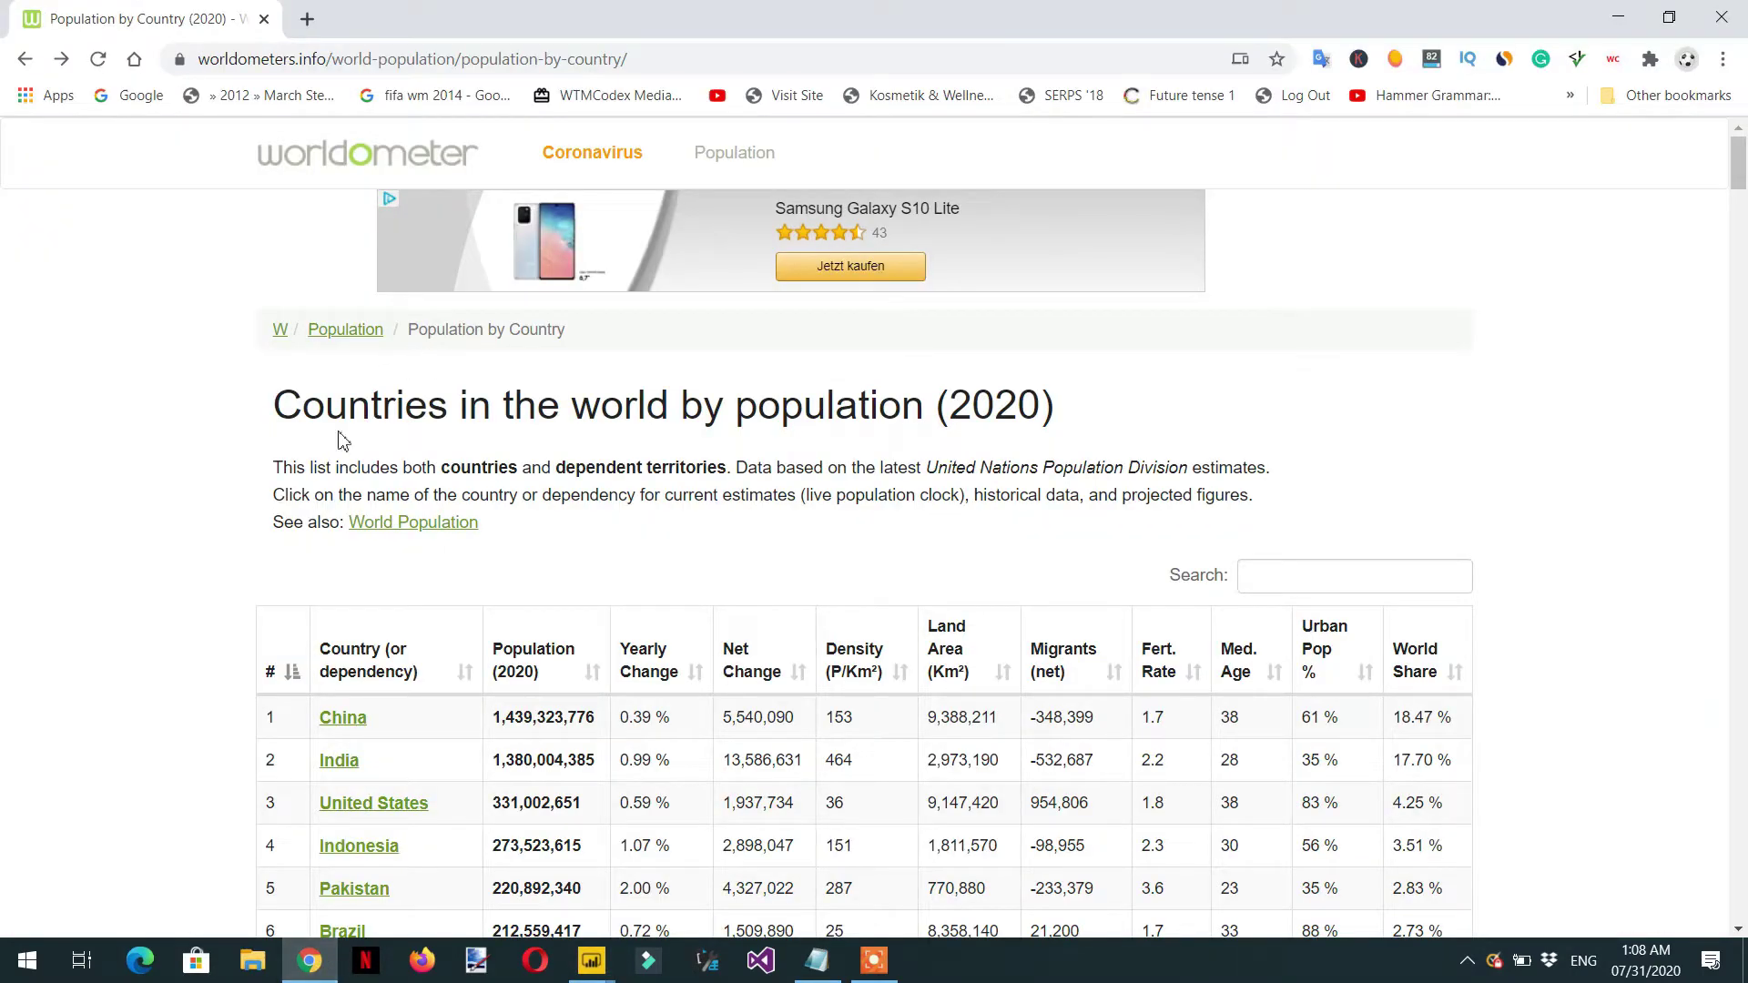
pyautogui.scroll(-1, 320, 569)
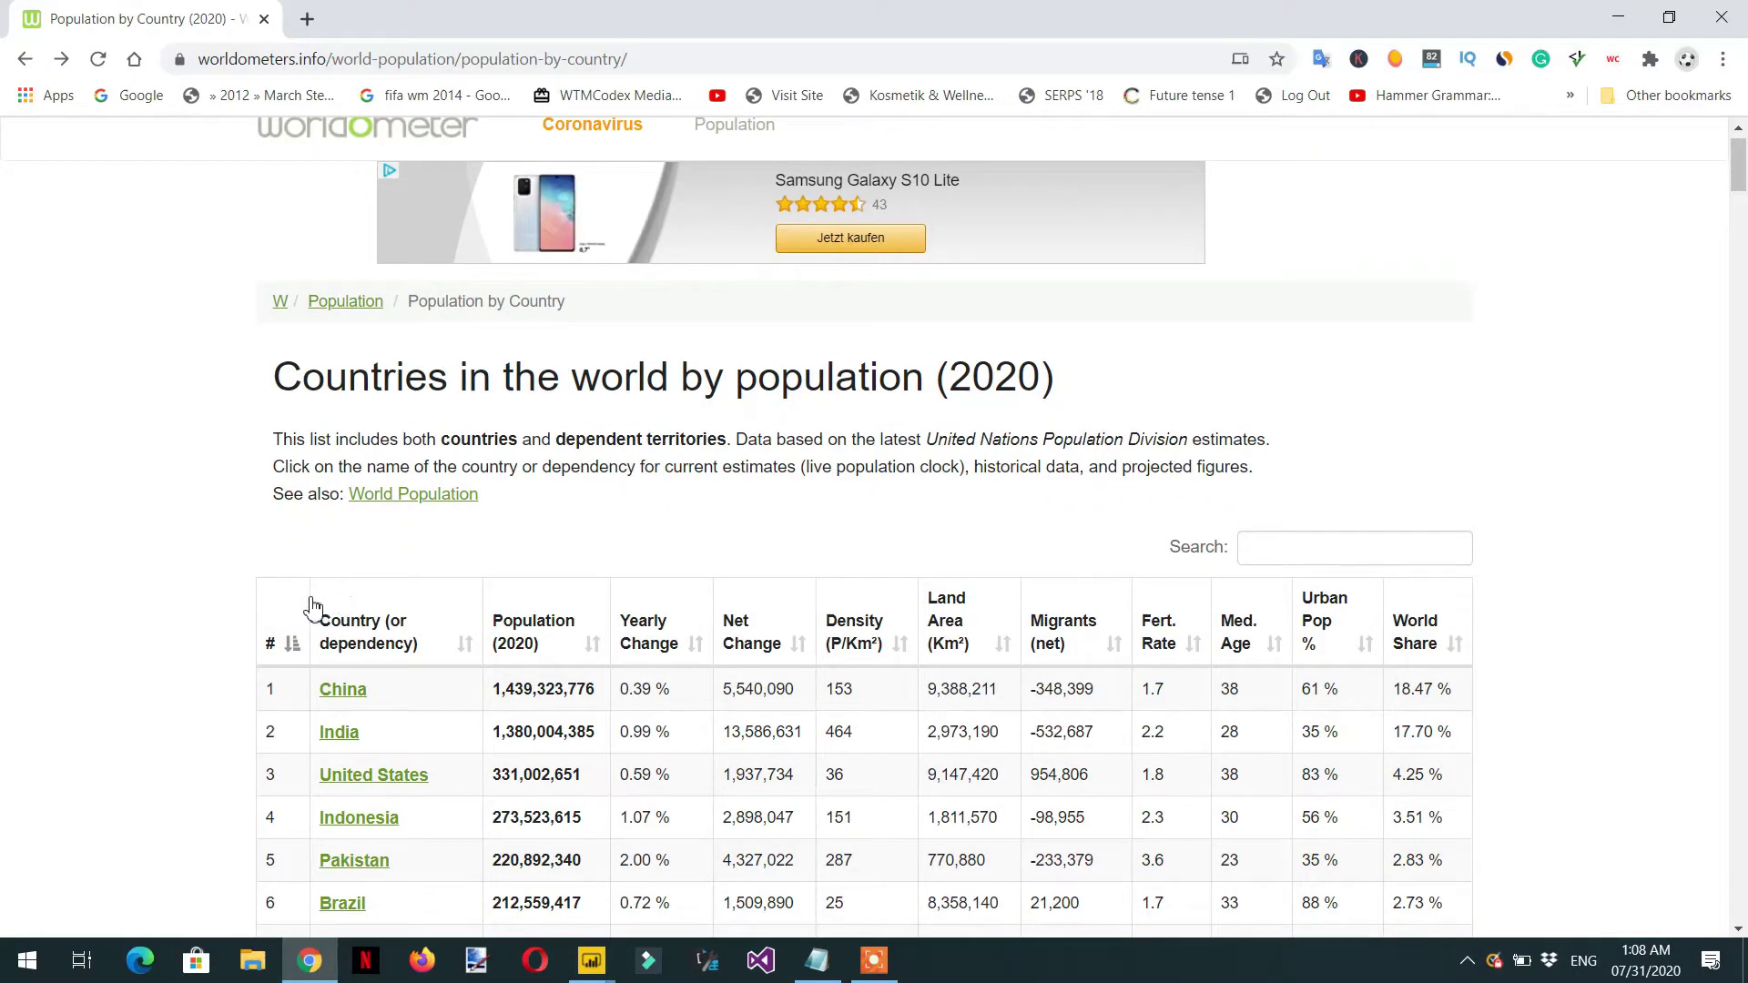
pyautogui.scroll(-3, 303, 607)
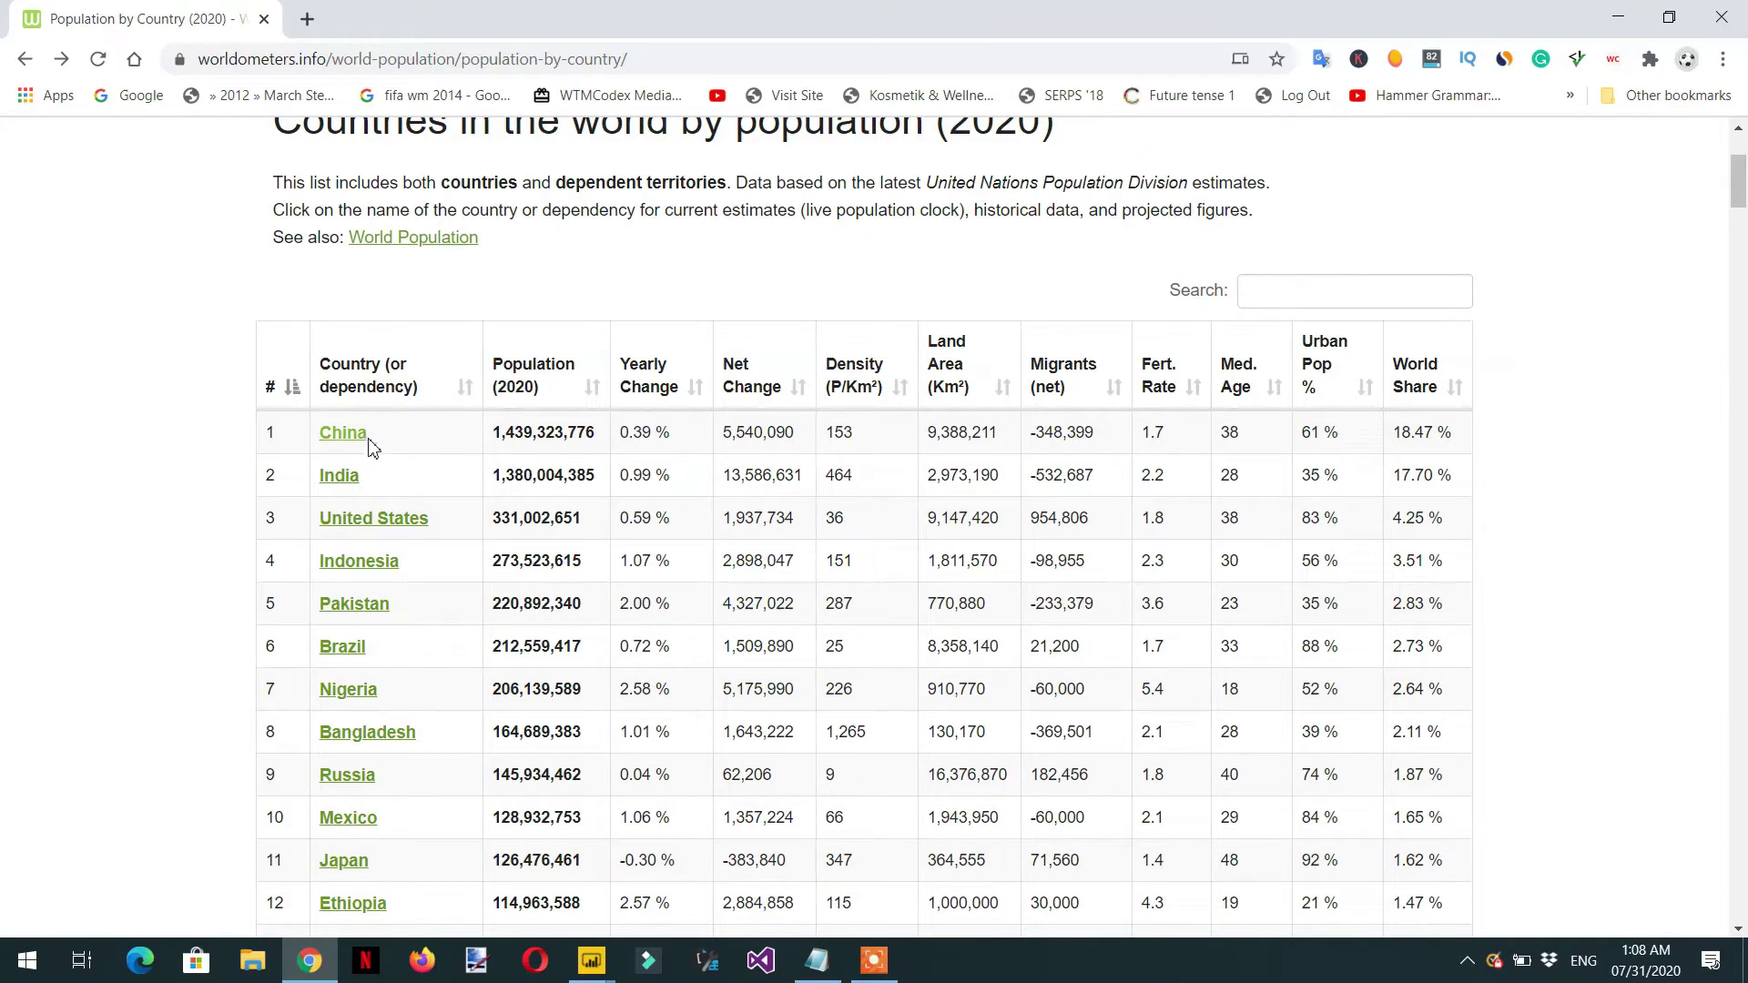
pyautogui.scroll(-1, 363, 475)
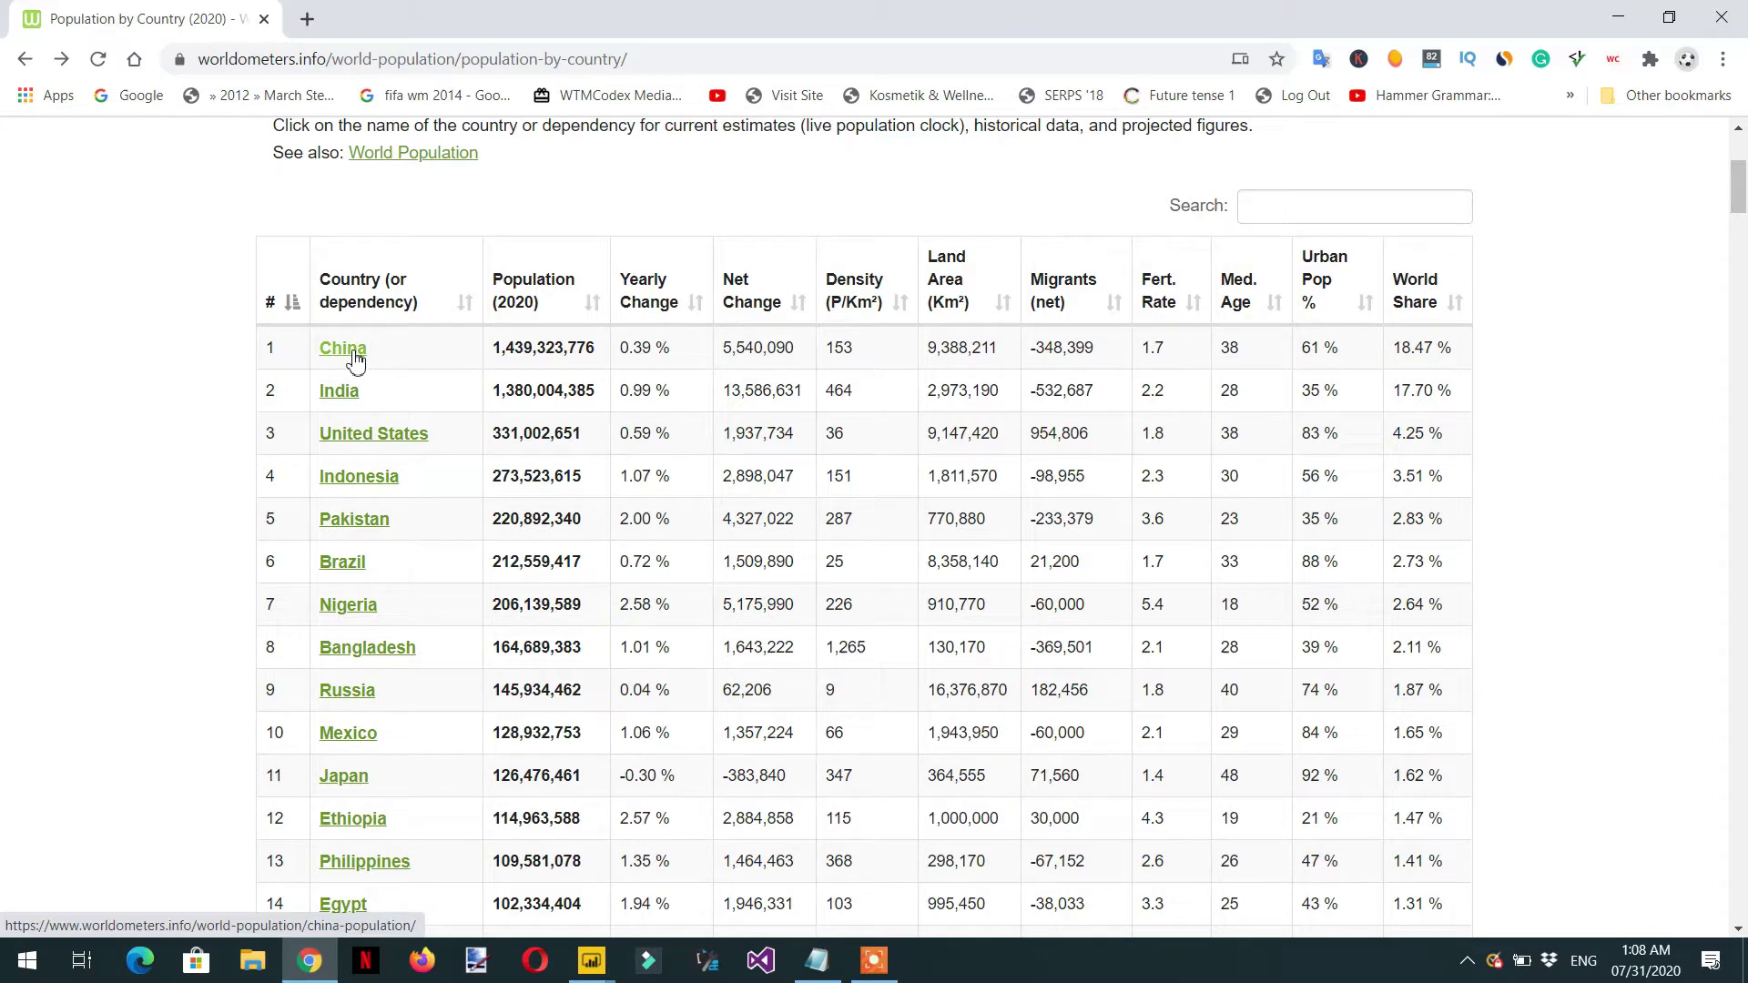
pyautogui.click(354, 359)
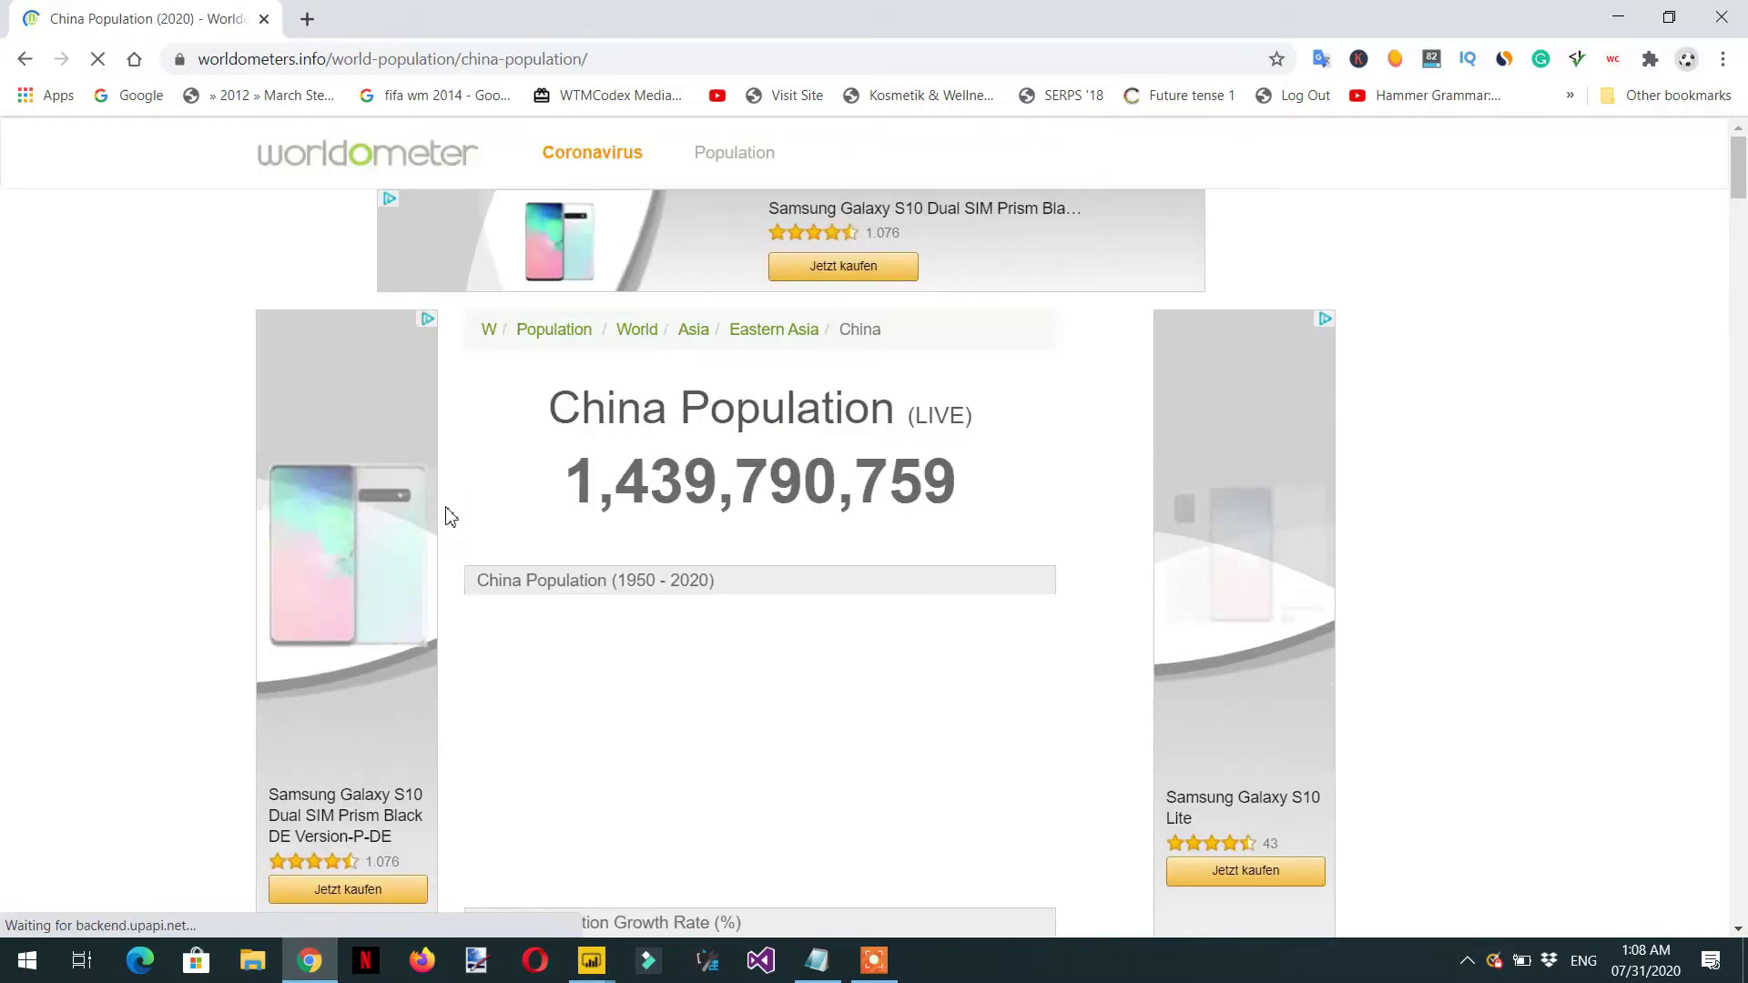
# Locate the Main Cities by Population in China table and copy the page's URL.
pyautogui.scroll(-2, 460, 538)
pyautogui.scroll(-20, 460, 538)
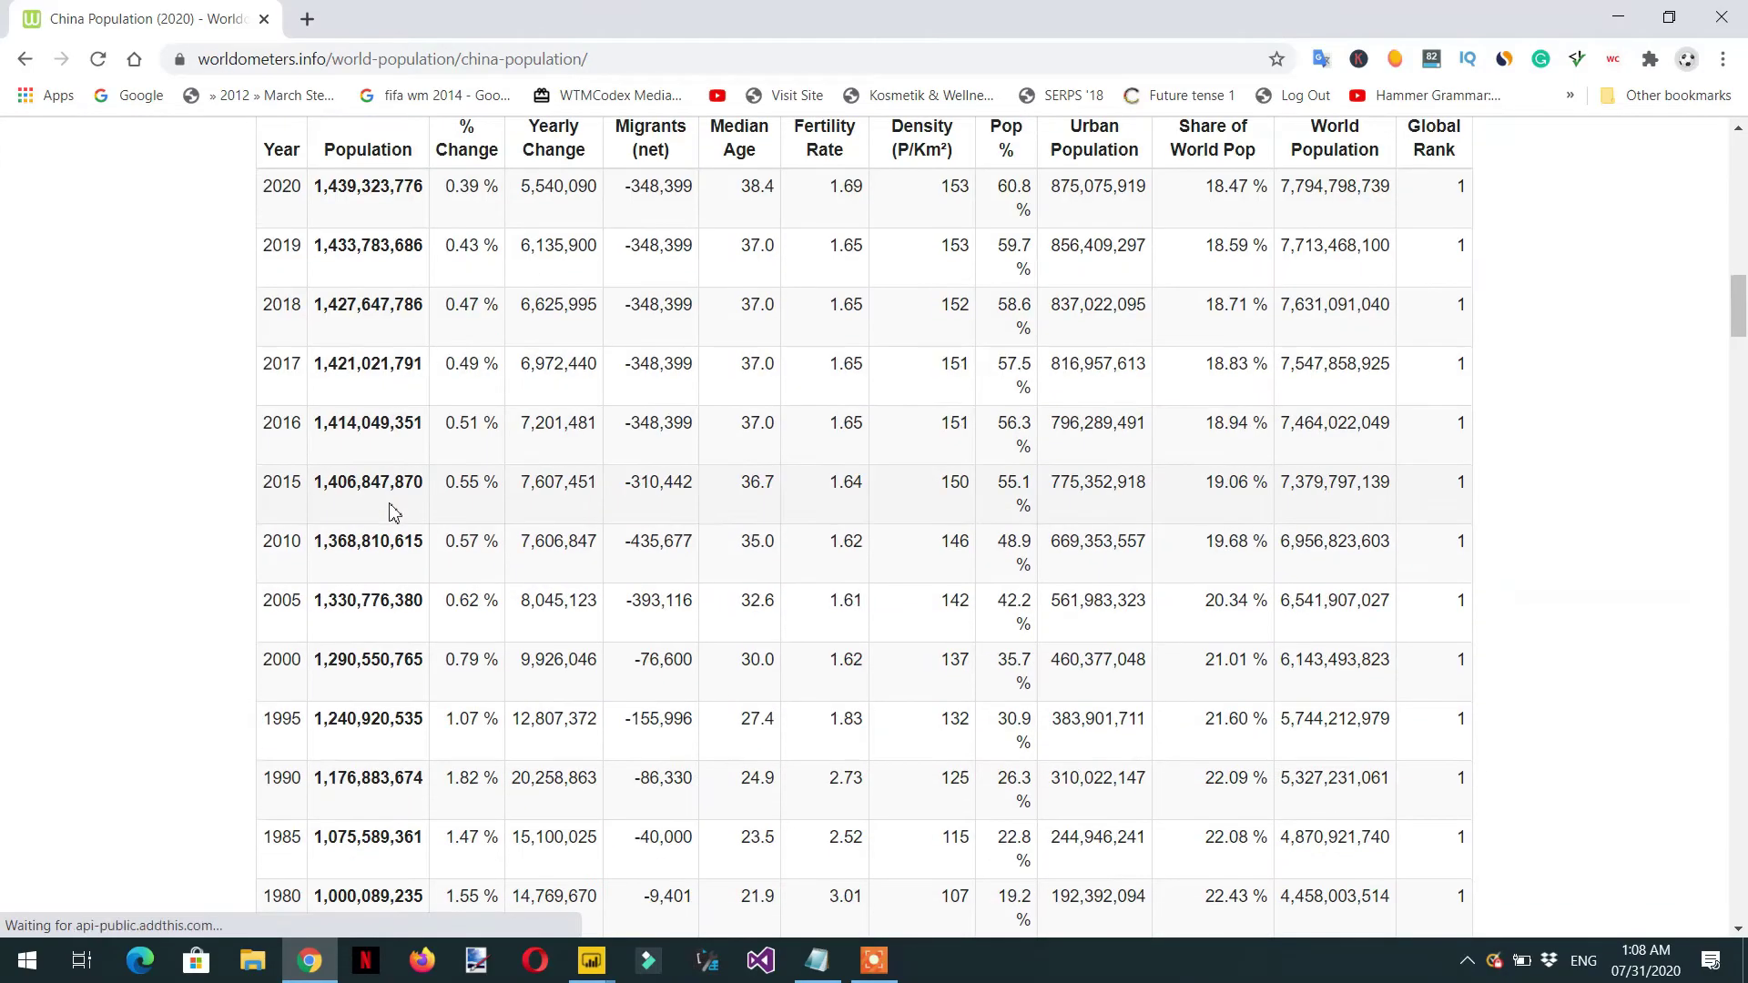
pyautogui.scroll(-20, 384, 522)
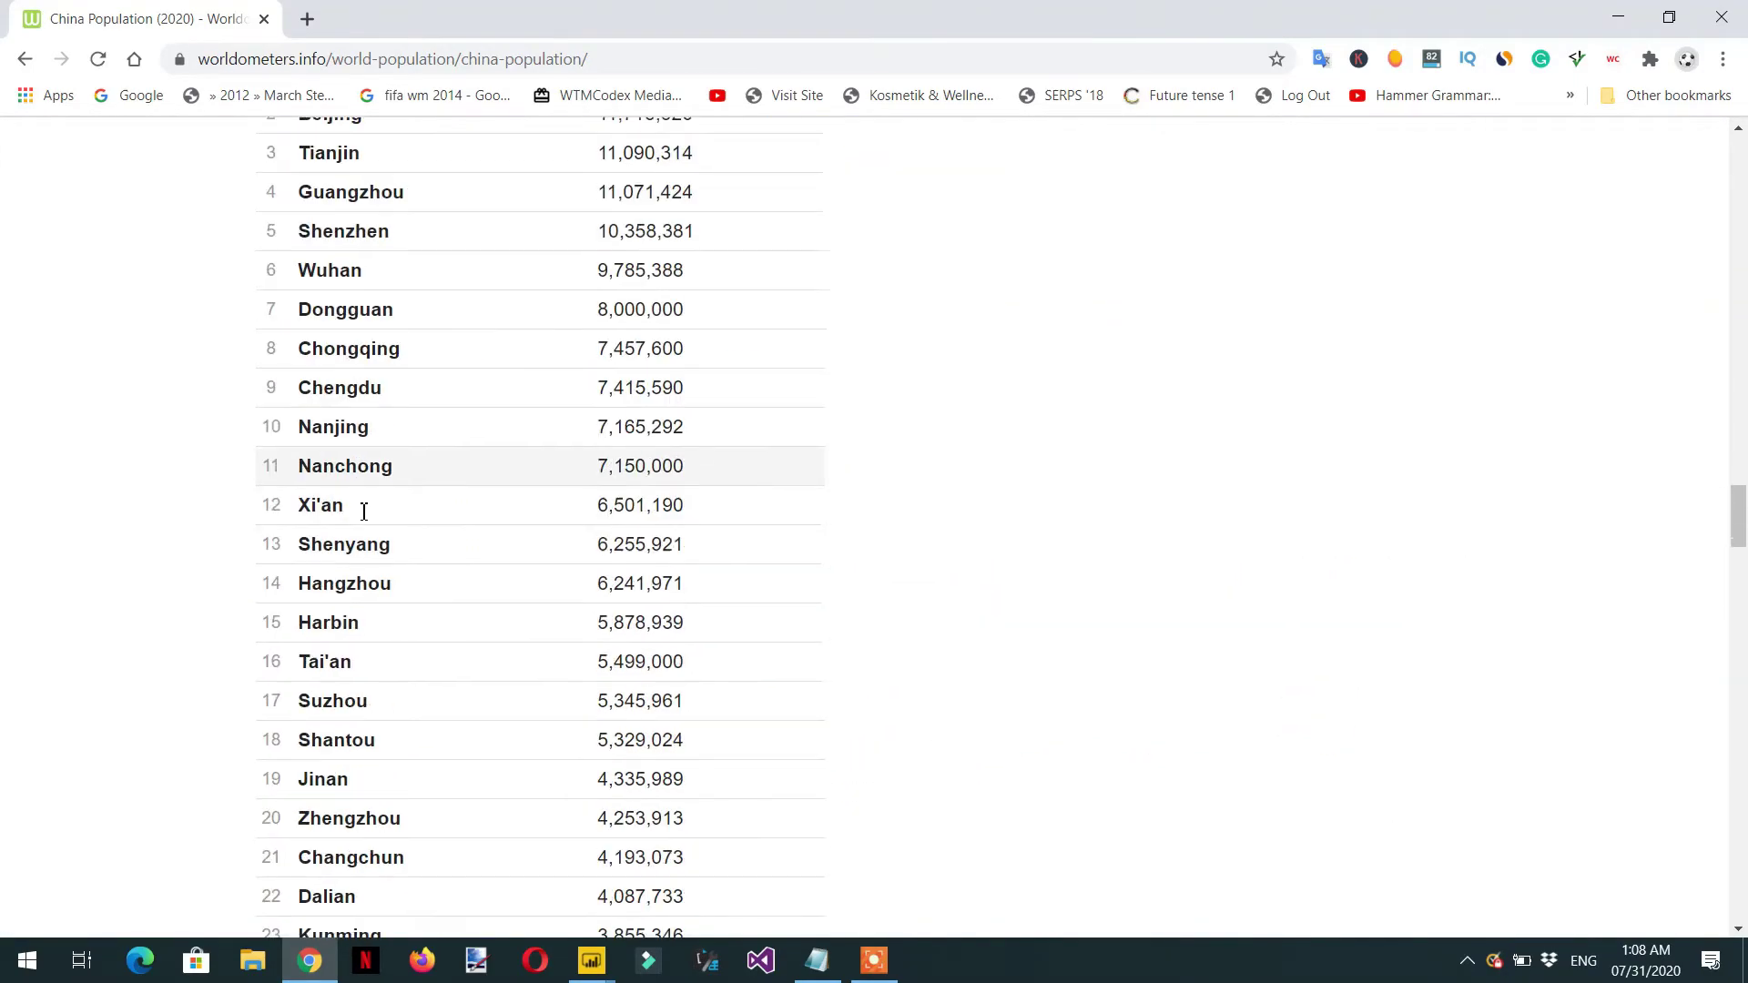
pyautogui.scroll(5, 386, 310)
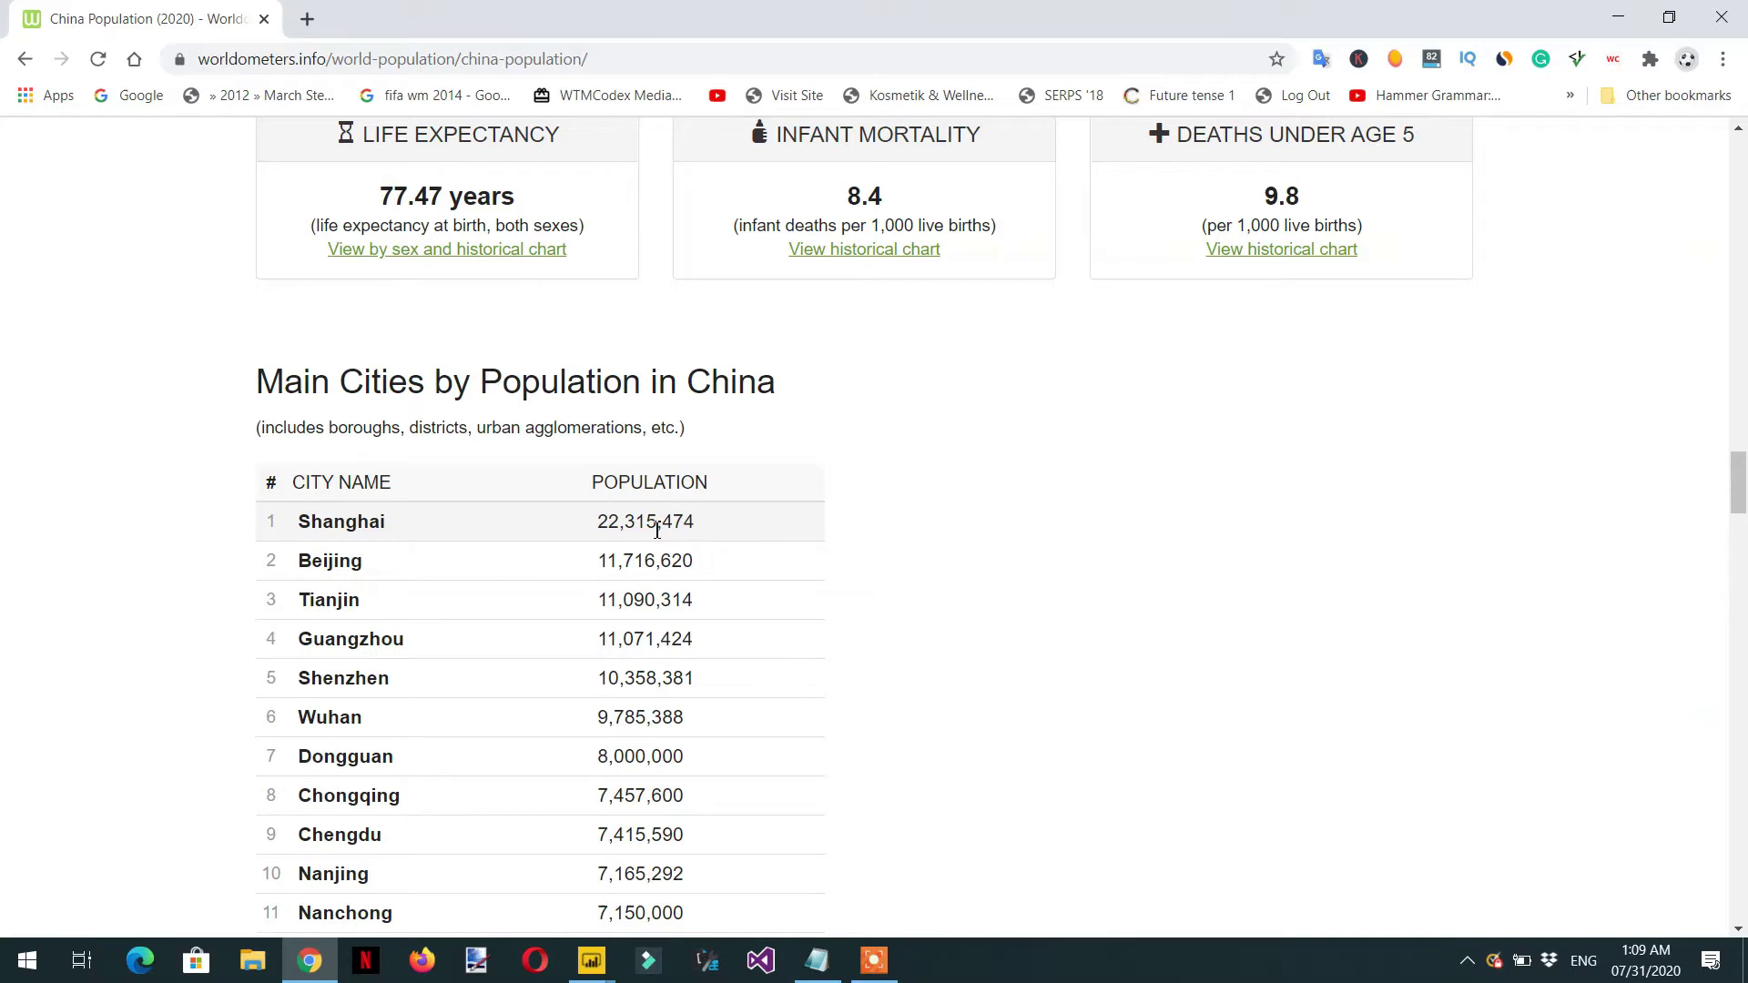
pyautogui.scroll(-2, 657, 530)
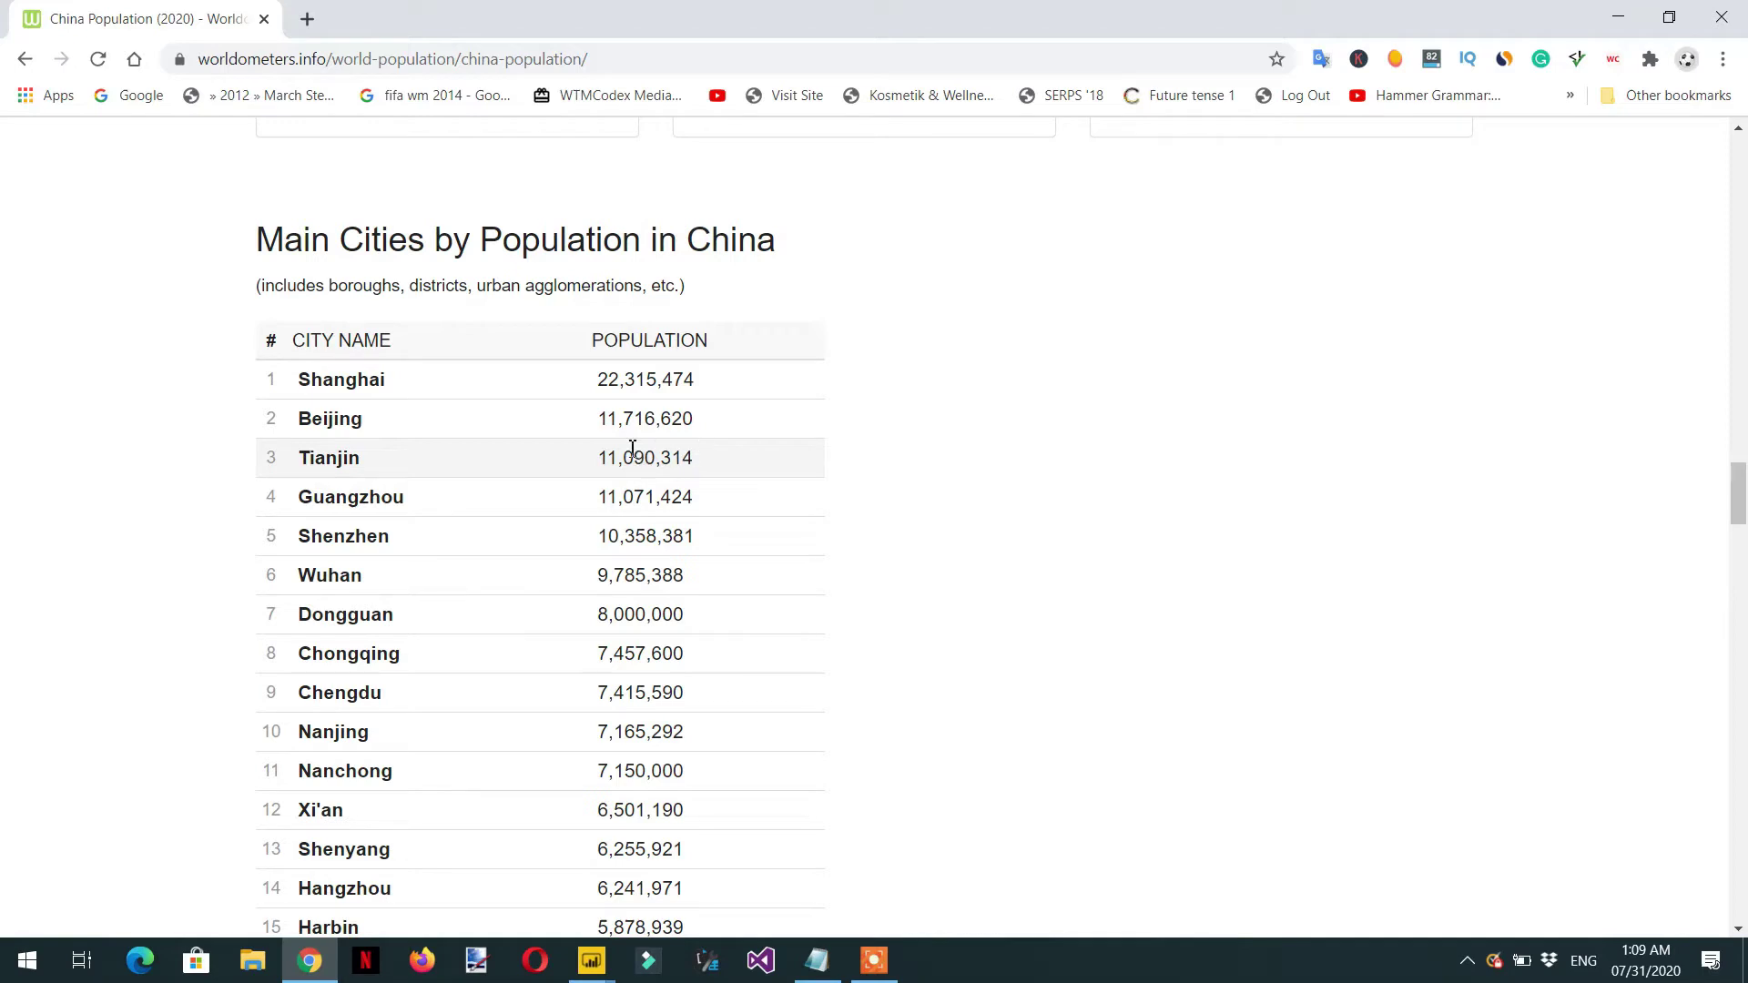
pyautogui.scroll(1, 633, 448)
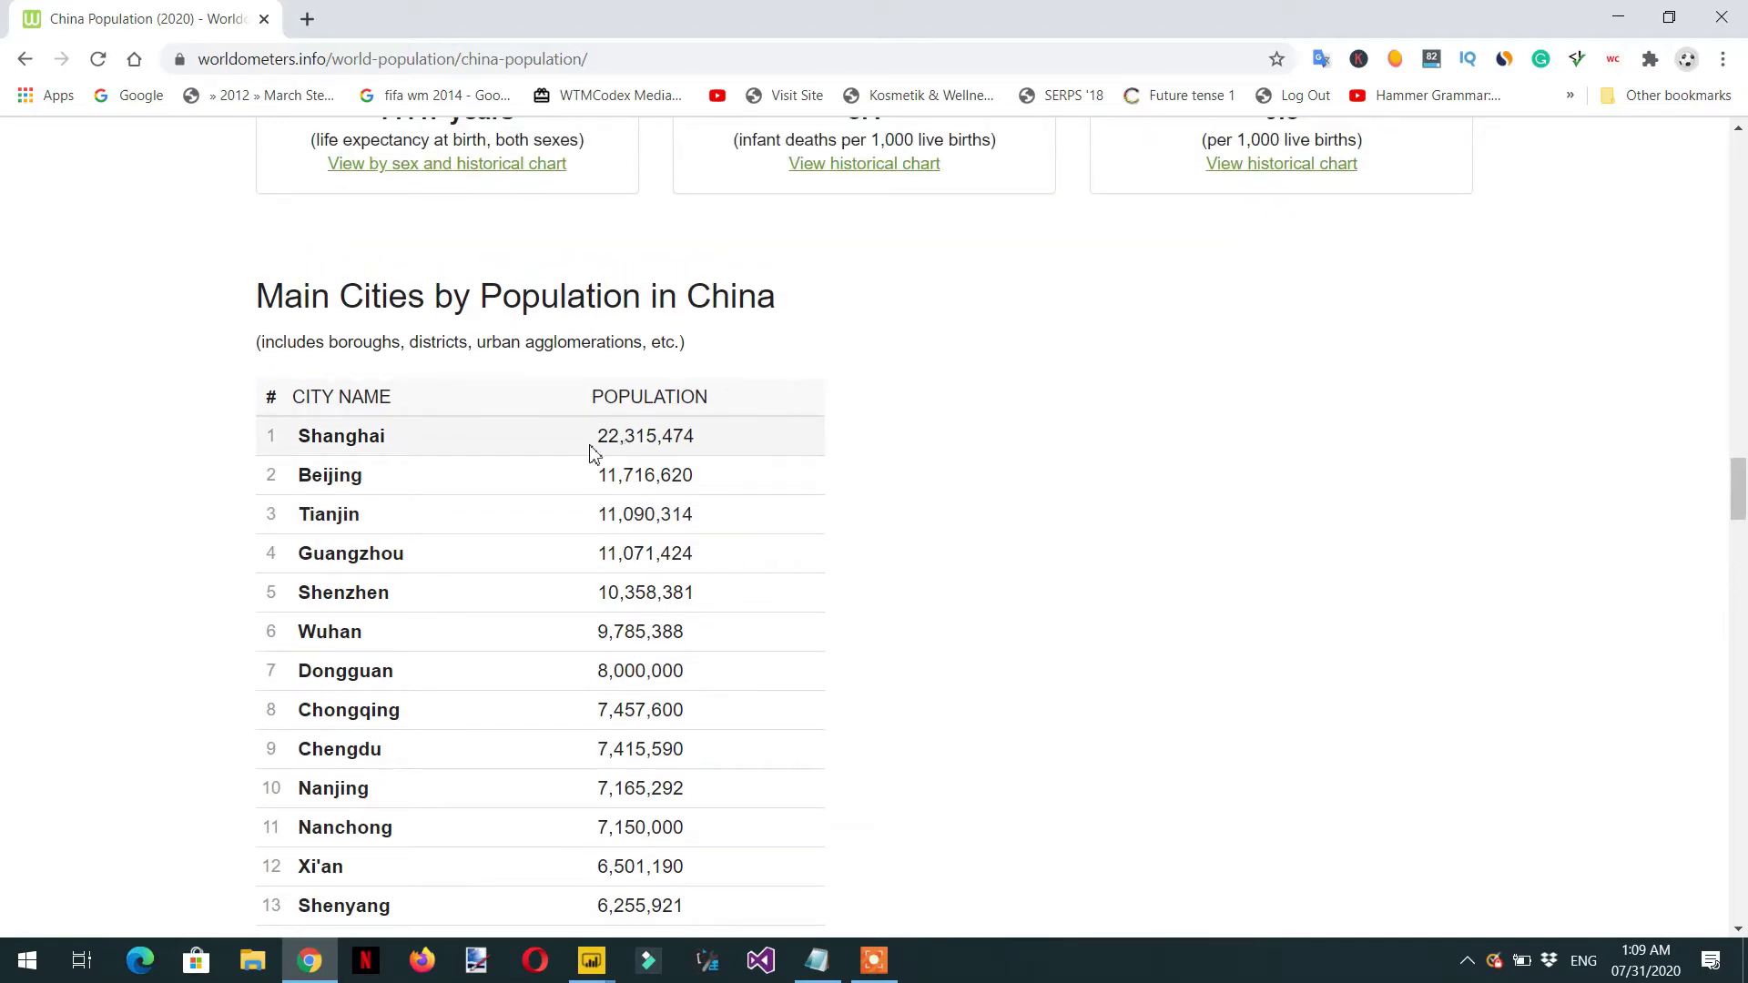
pyautogui.click(443, 64)
pyautogui.rightClick(445, 64)
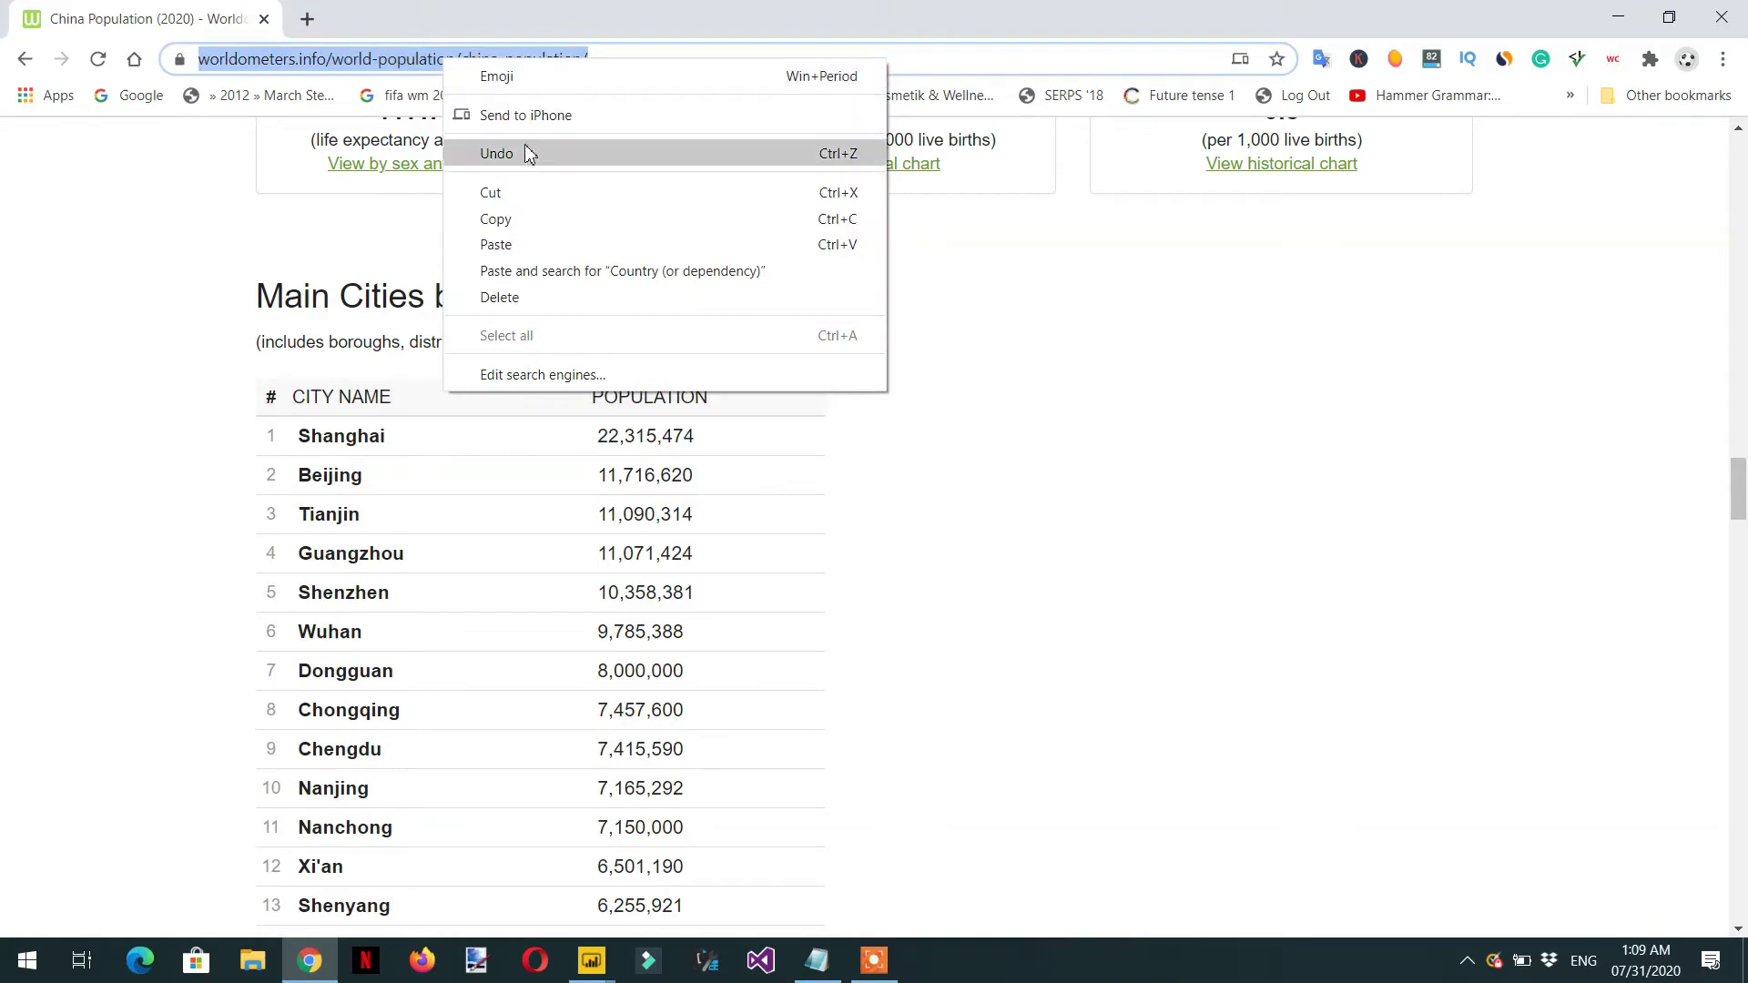
pyautogui.click(534, 218)
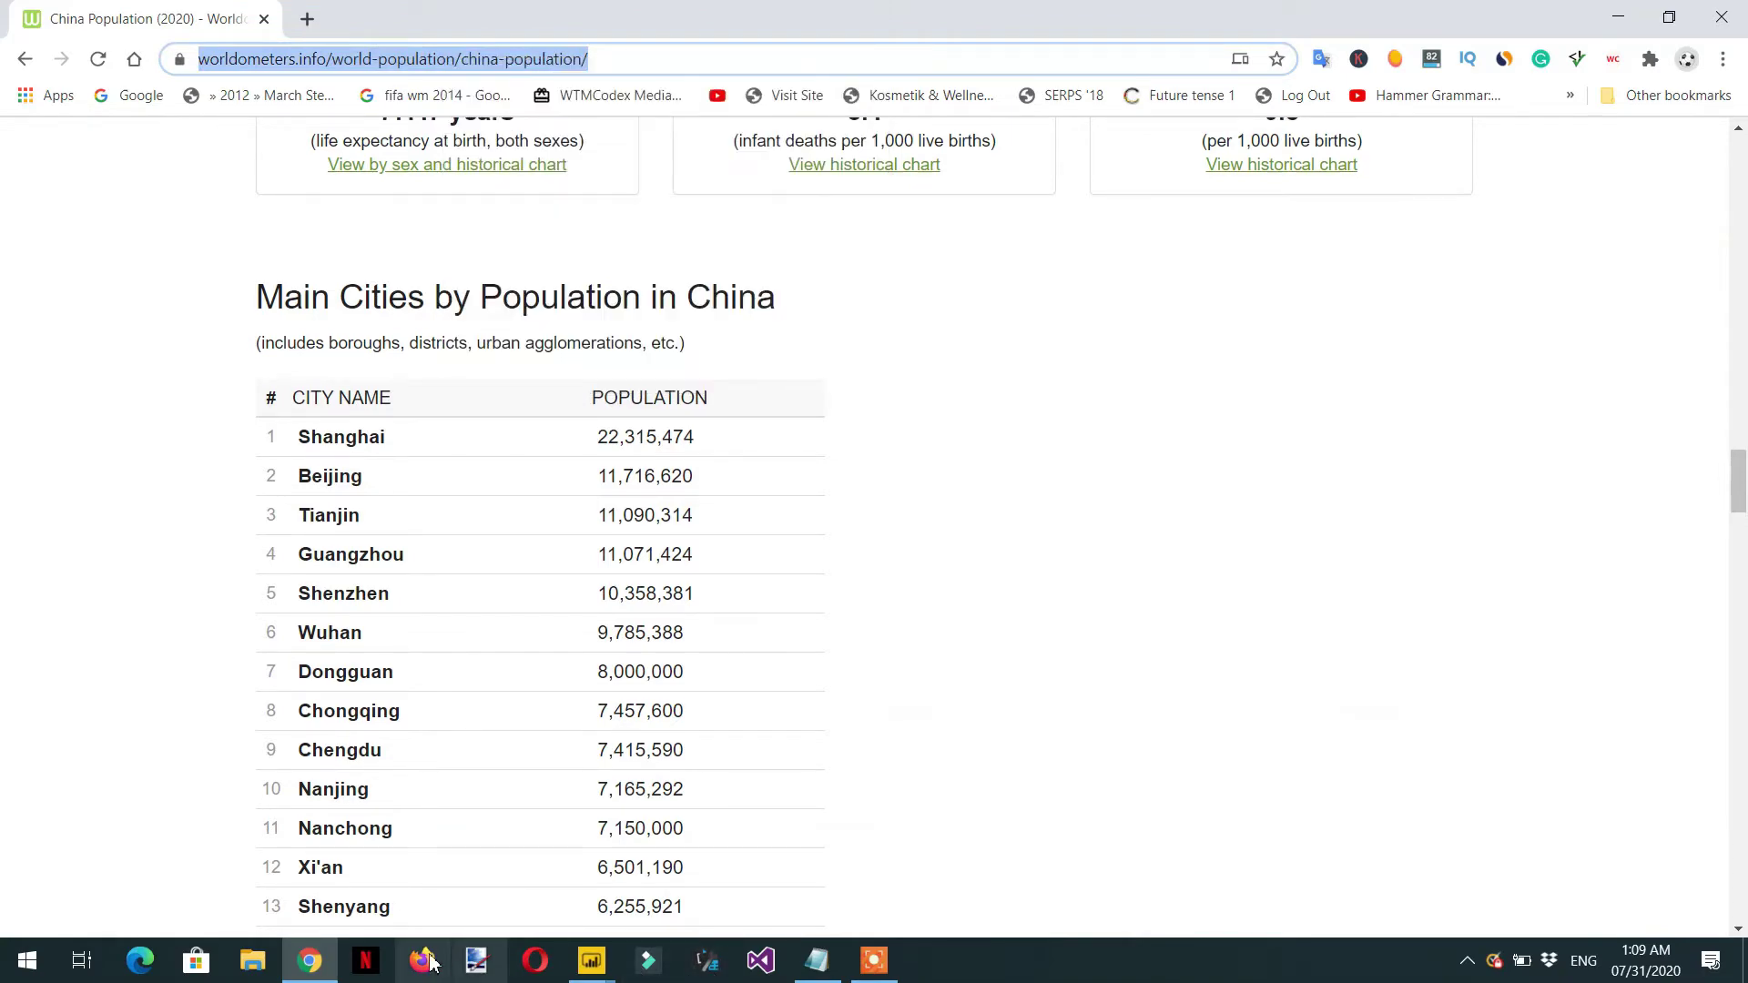
pyautogui.moveTo(593, 962)
pyautogui.click(660, 900)
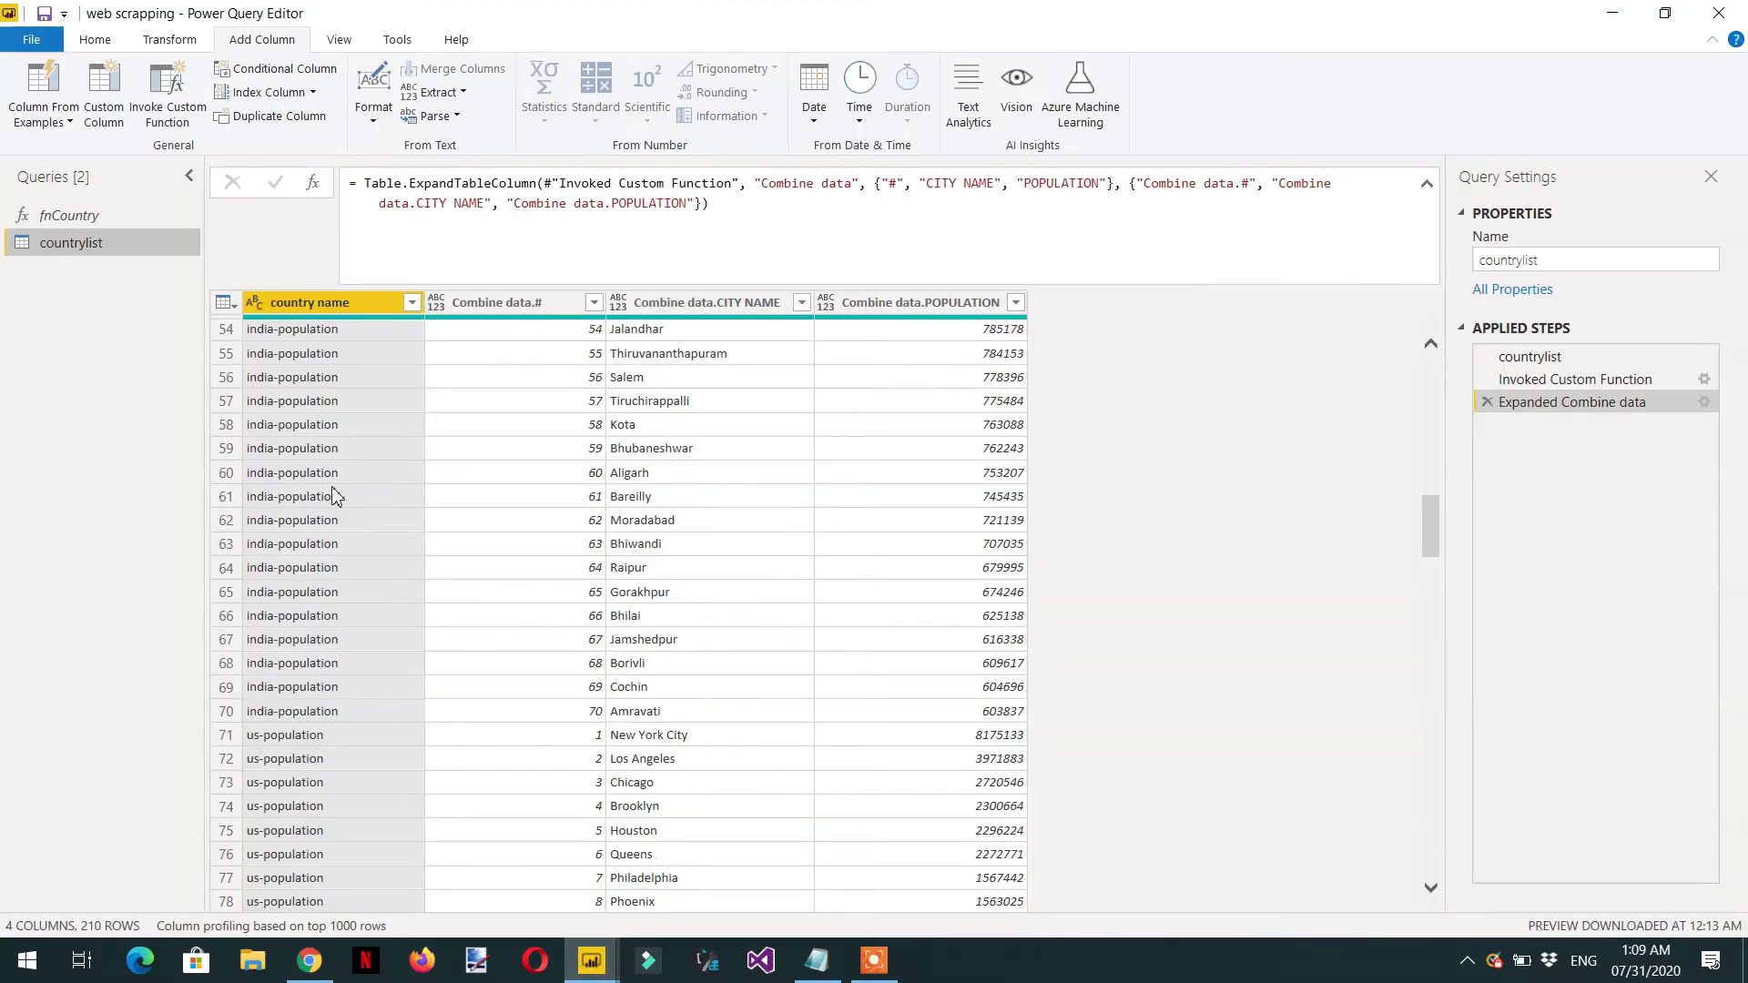
pyautogui.rightClick(52, 315)
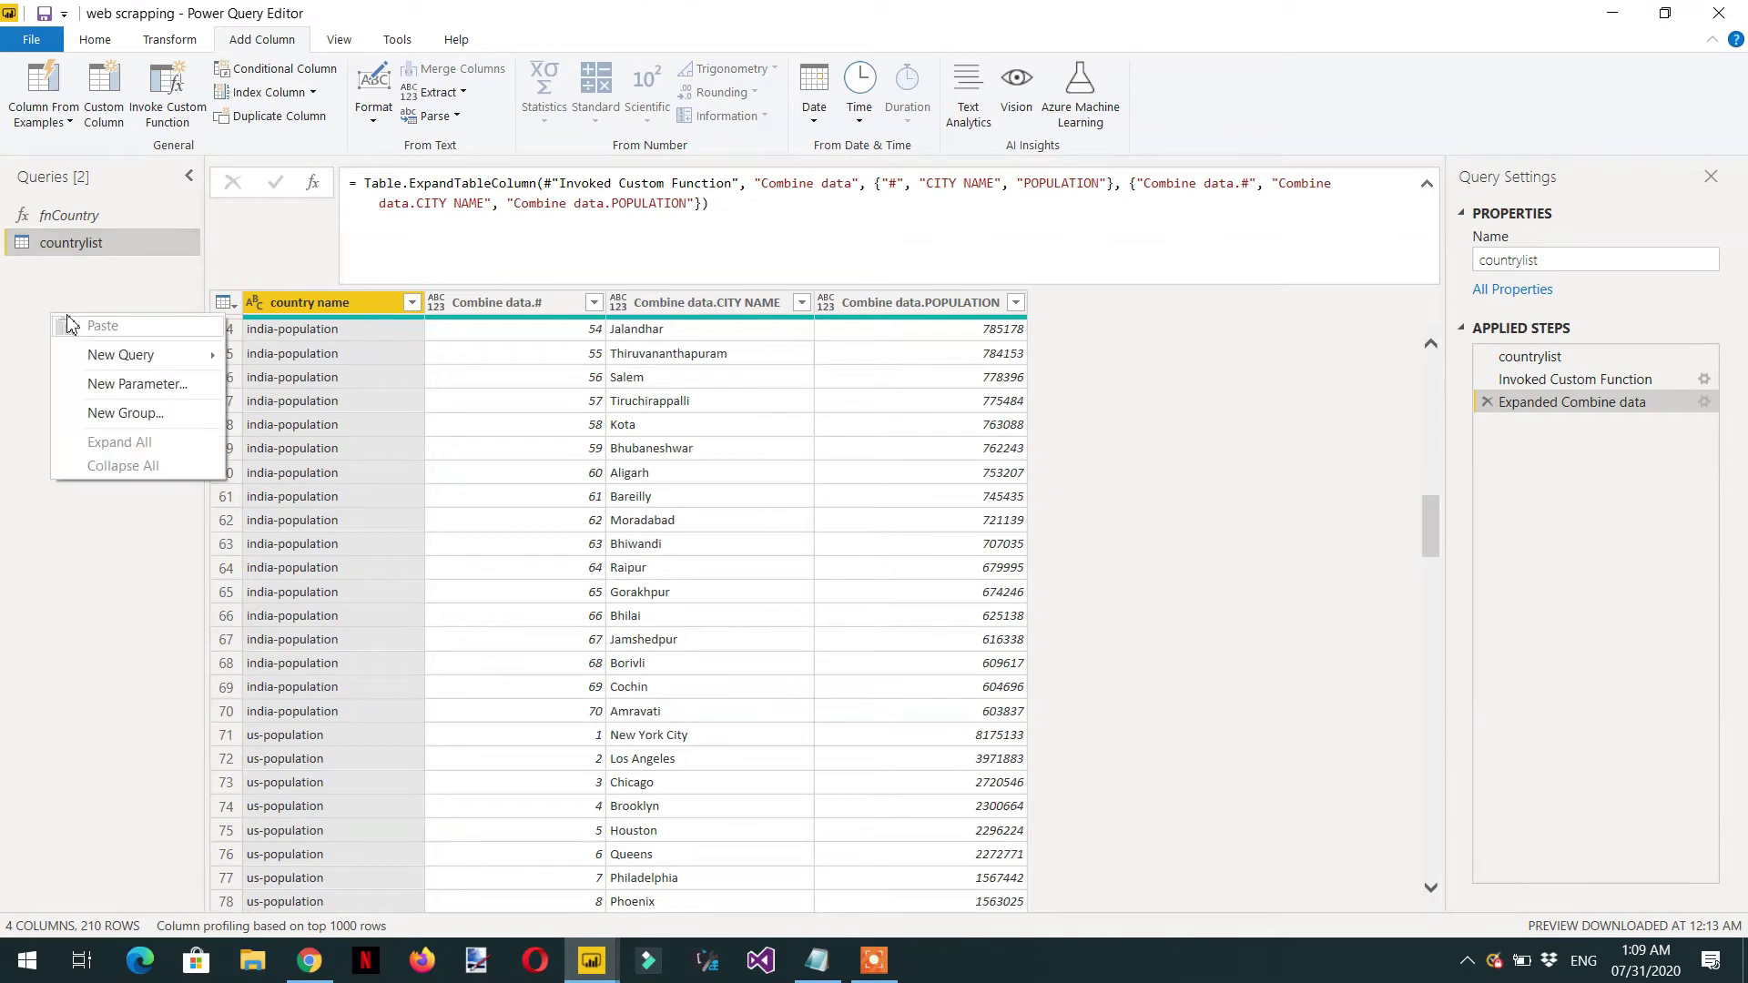
pyautogui.moveTo(179, 365)
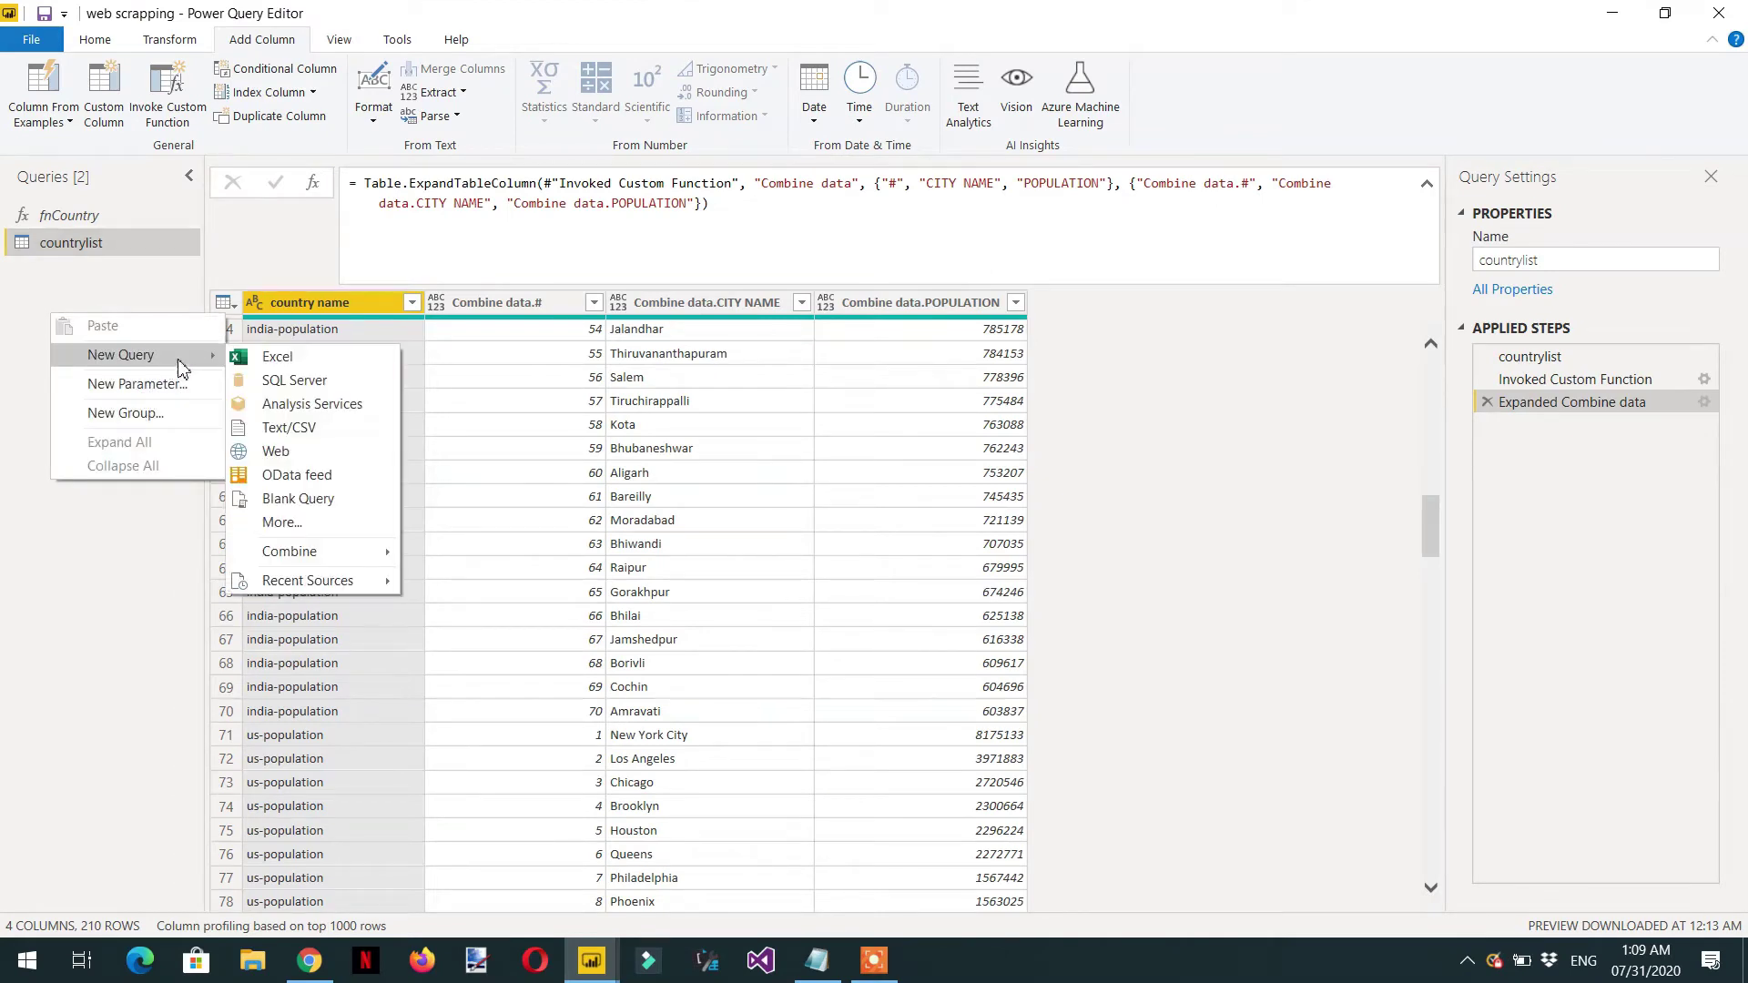
pyautogui.click(325, 455)
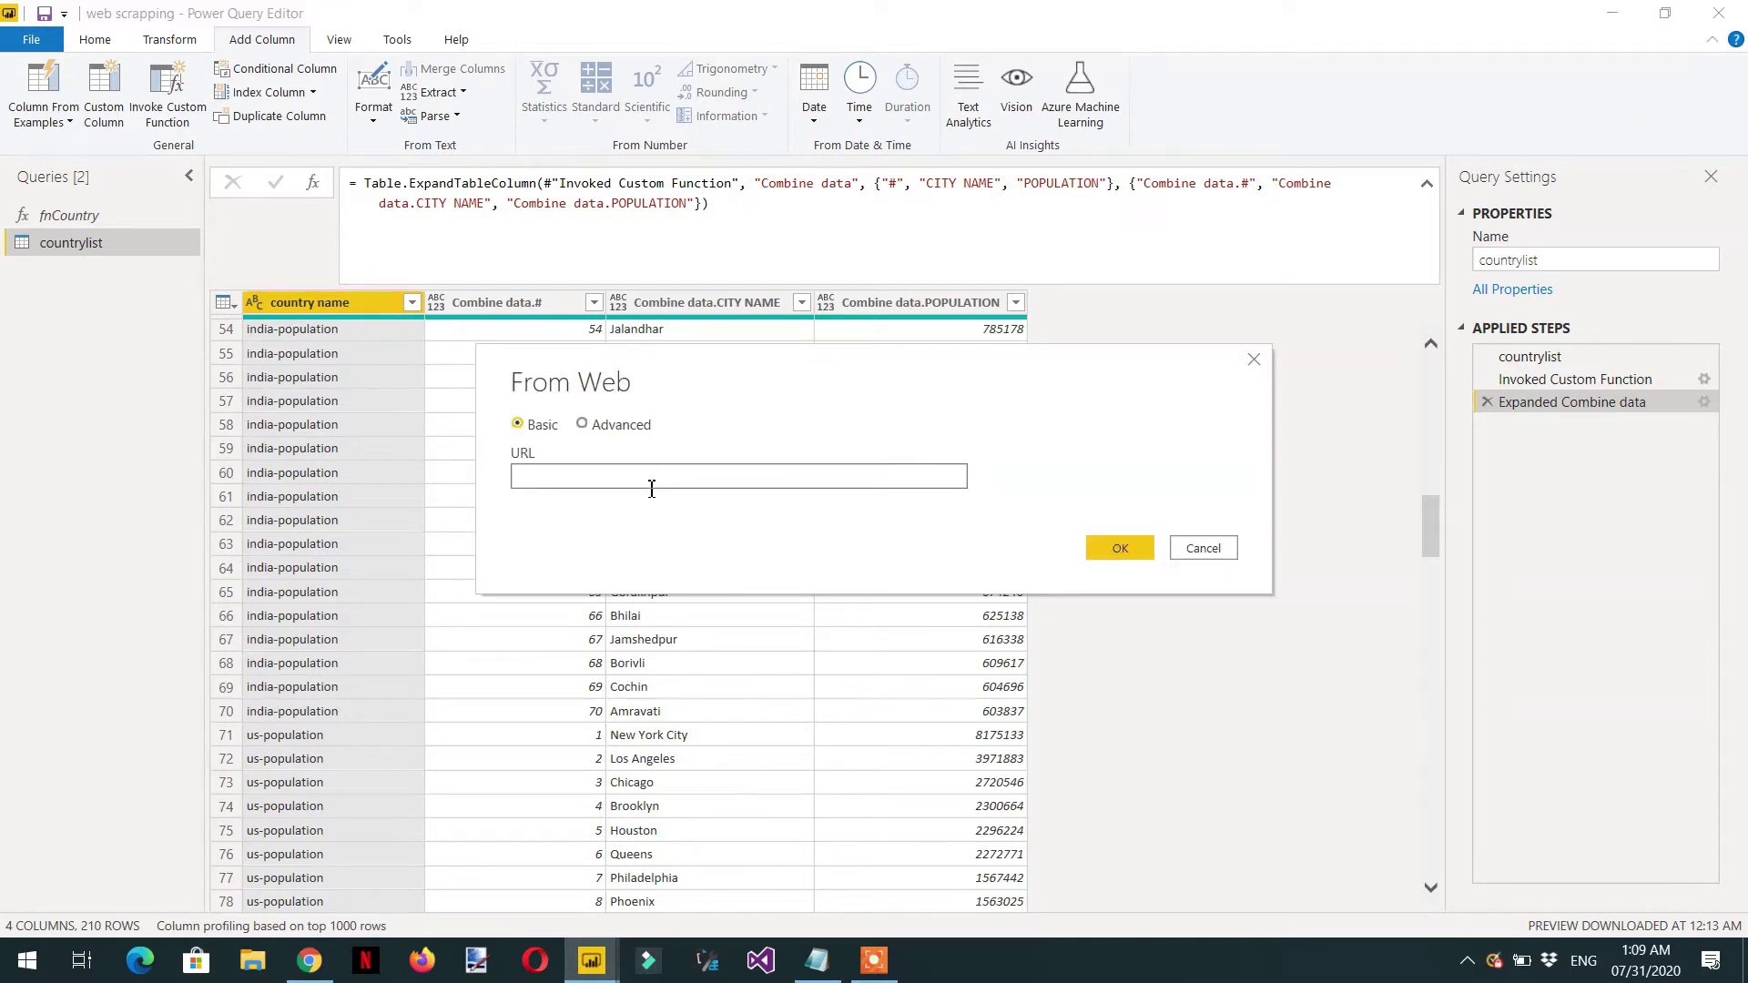
pyautogui.write('https://www.worldometers.info/world-population/china-population/')
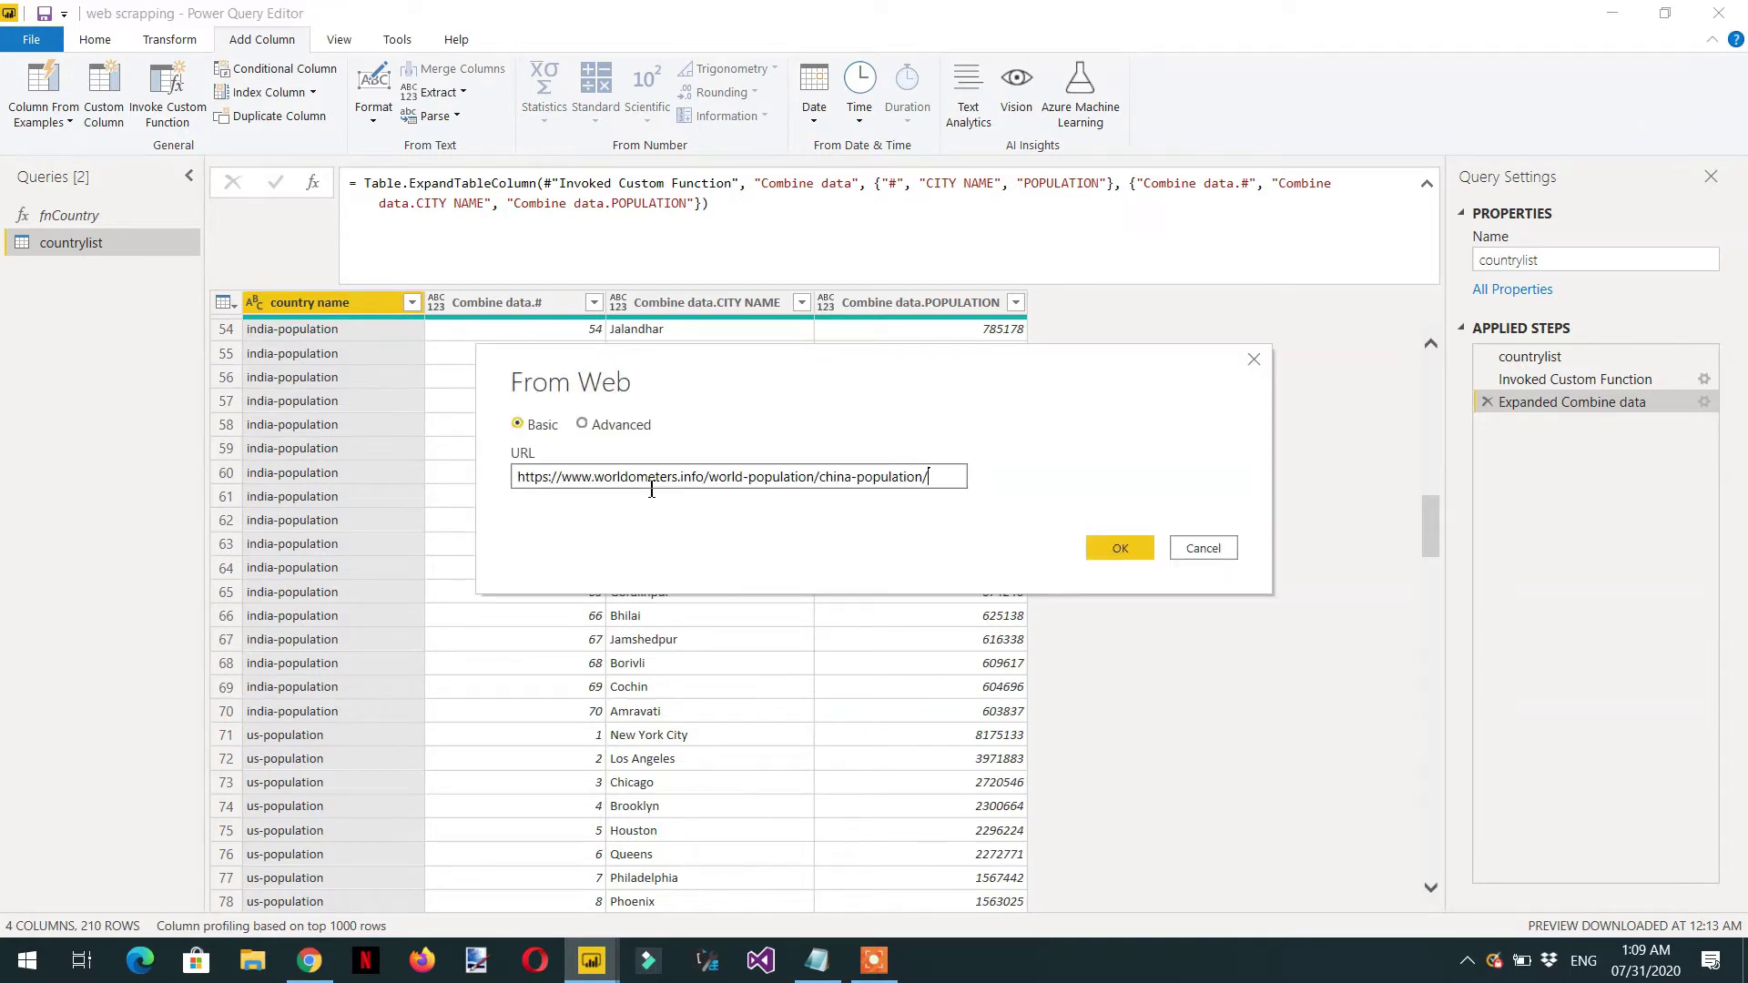
pyautogui.click(1122, 549)
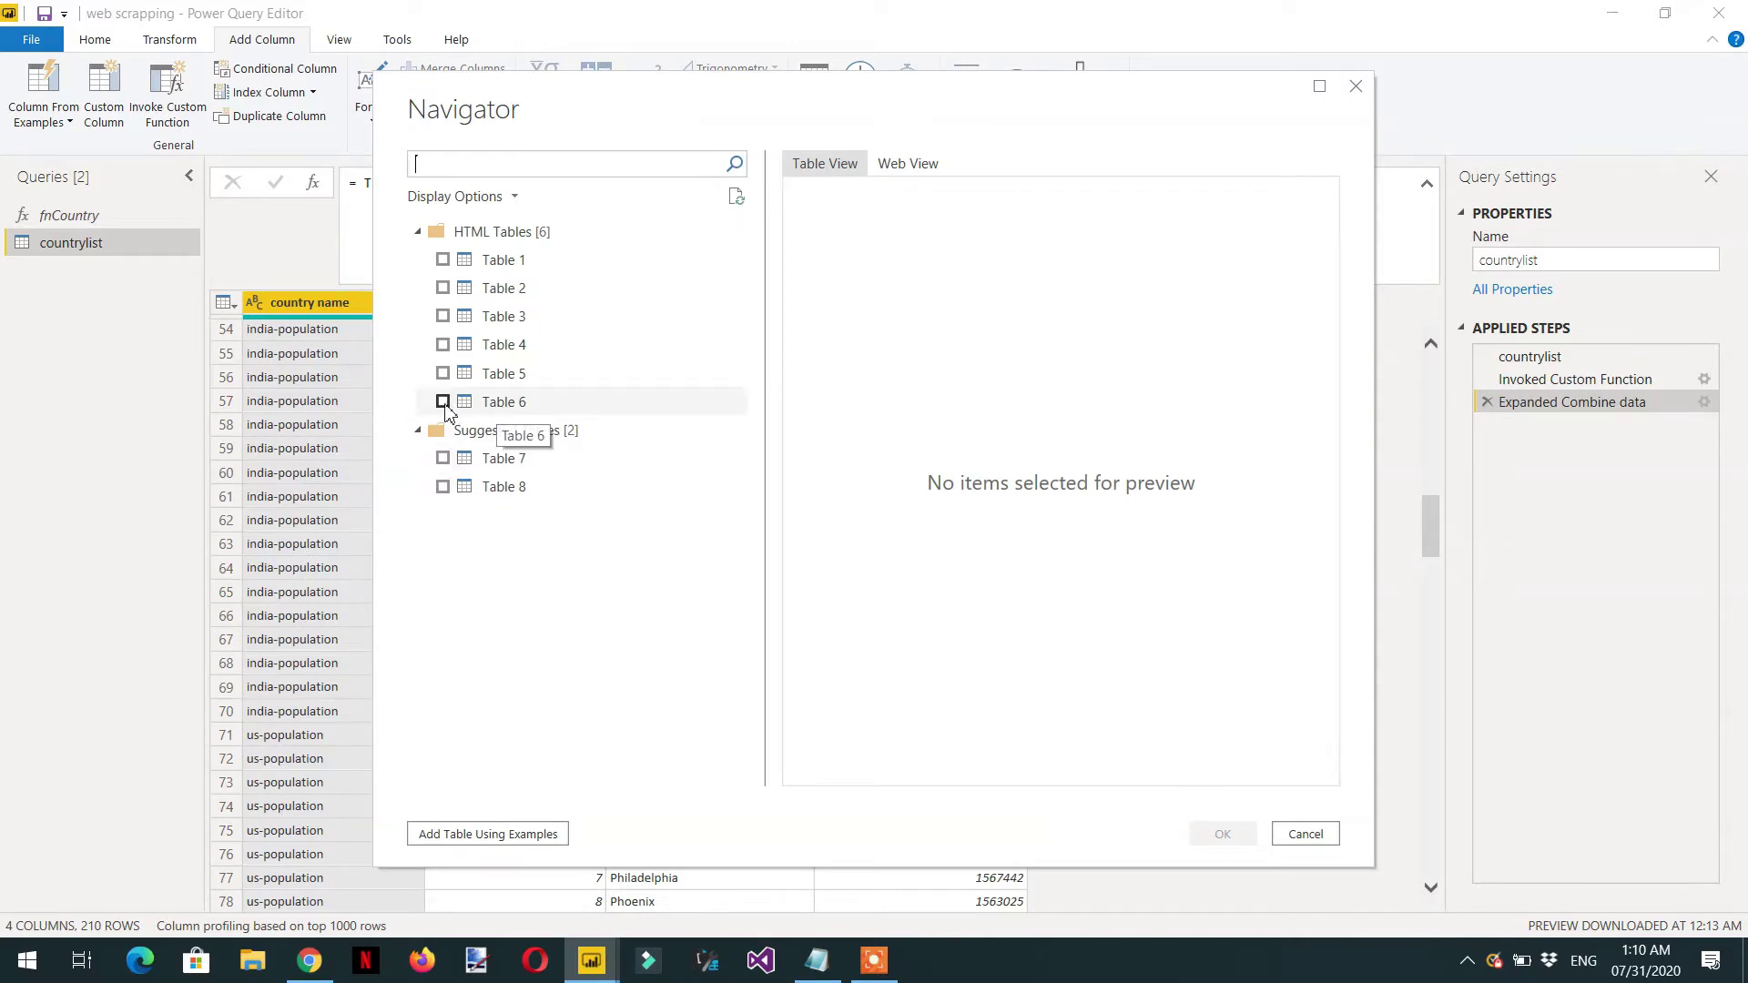
pyautogui.click(482, 404)
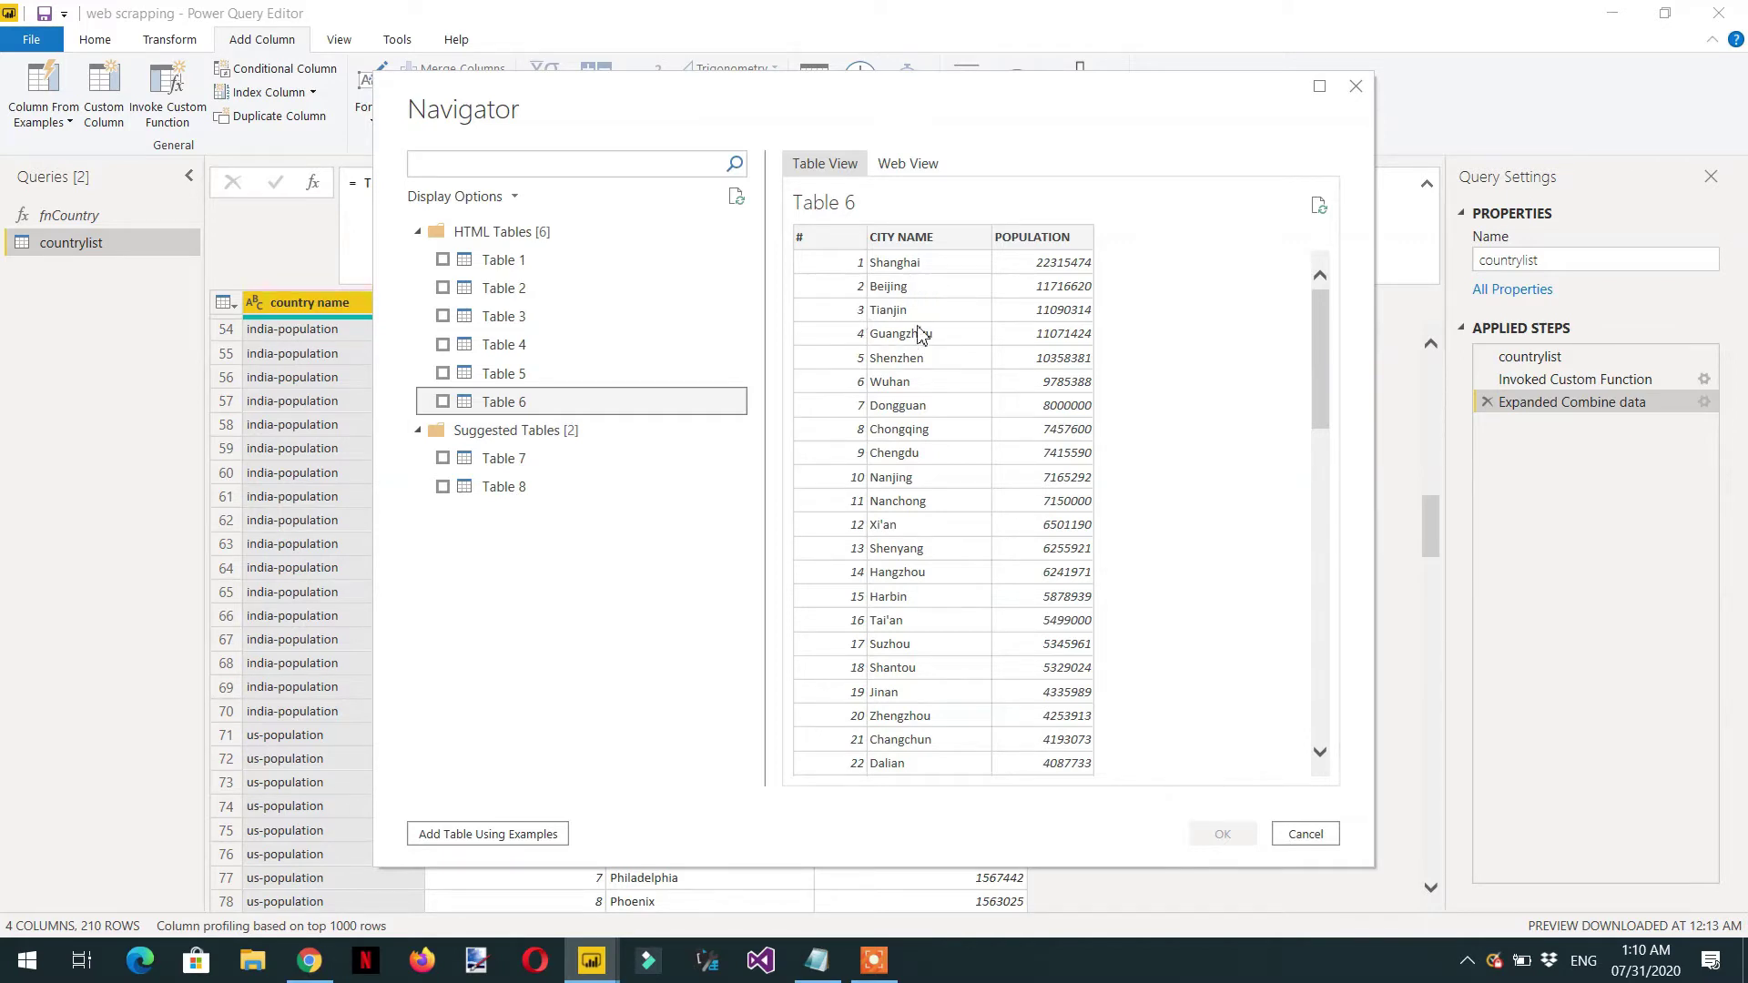
pyautogui.click(442, 401)
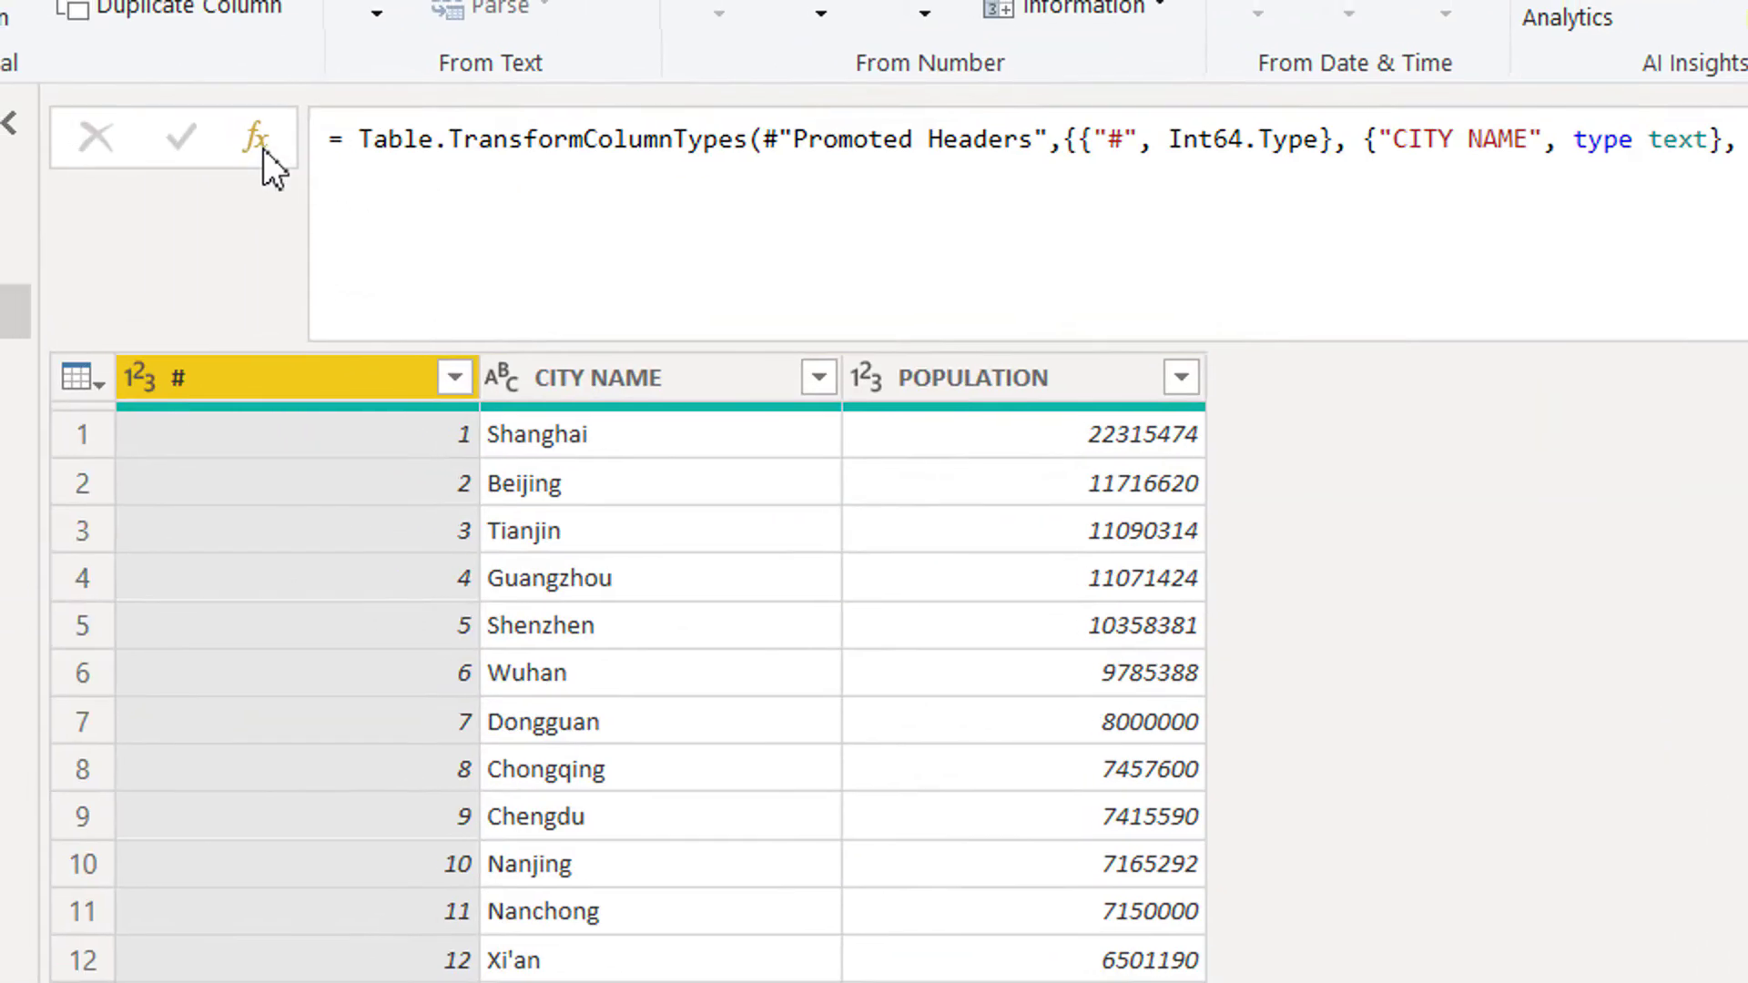
# Add a custom step to the Table 6 query that returns the POPULATION column as a list: = #"Changed Type"[POPULATION].
pyautogui.click(264, 149)
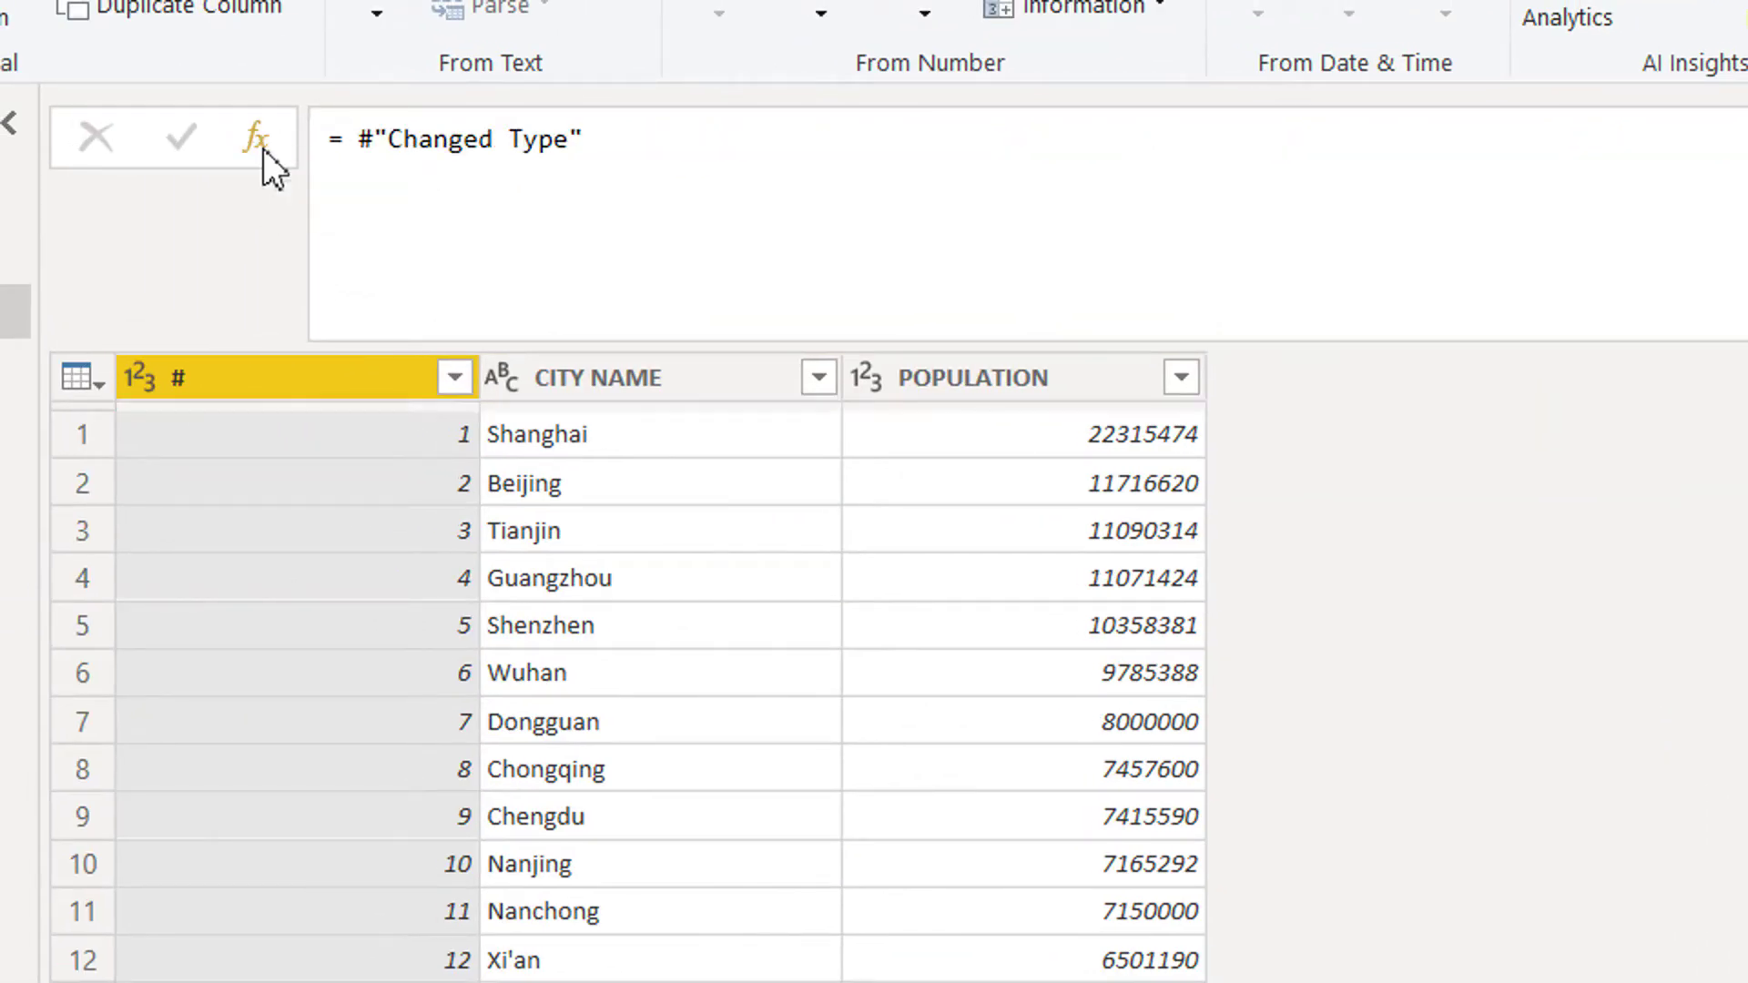
pyautogui.click(618, 157)
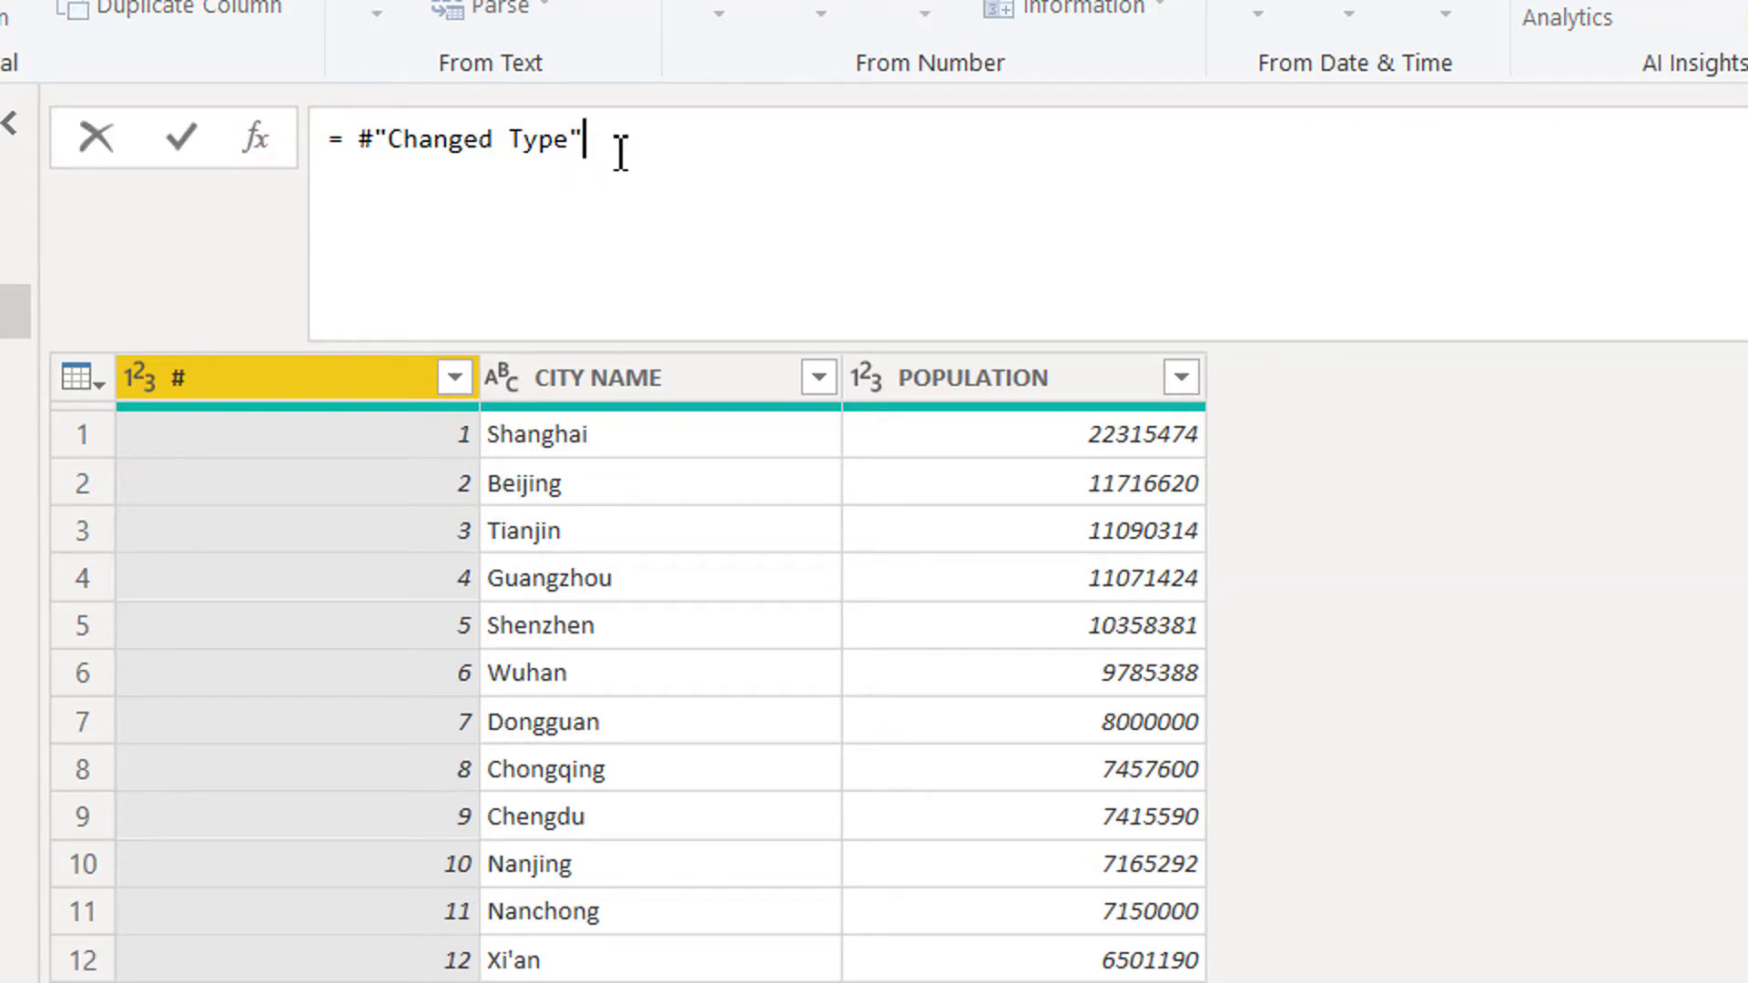
pyautogui.write('[POPULATION')
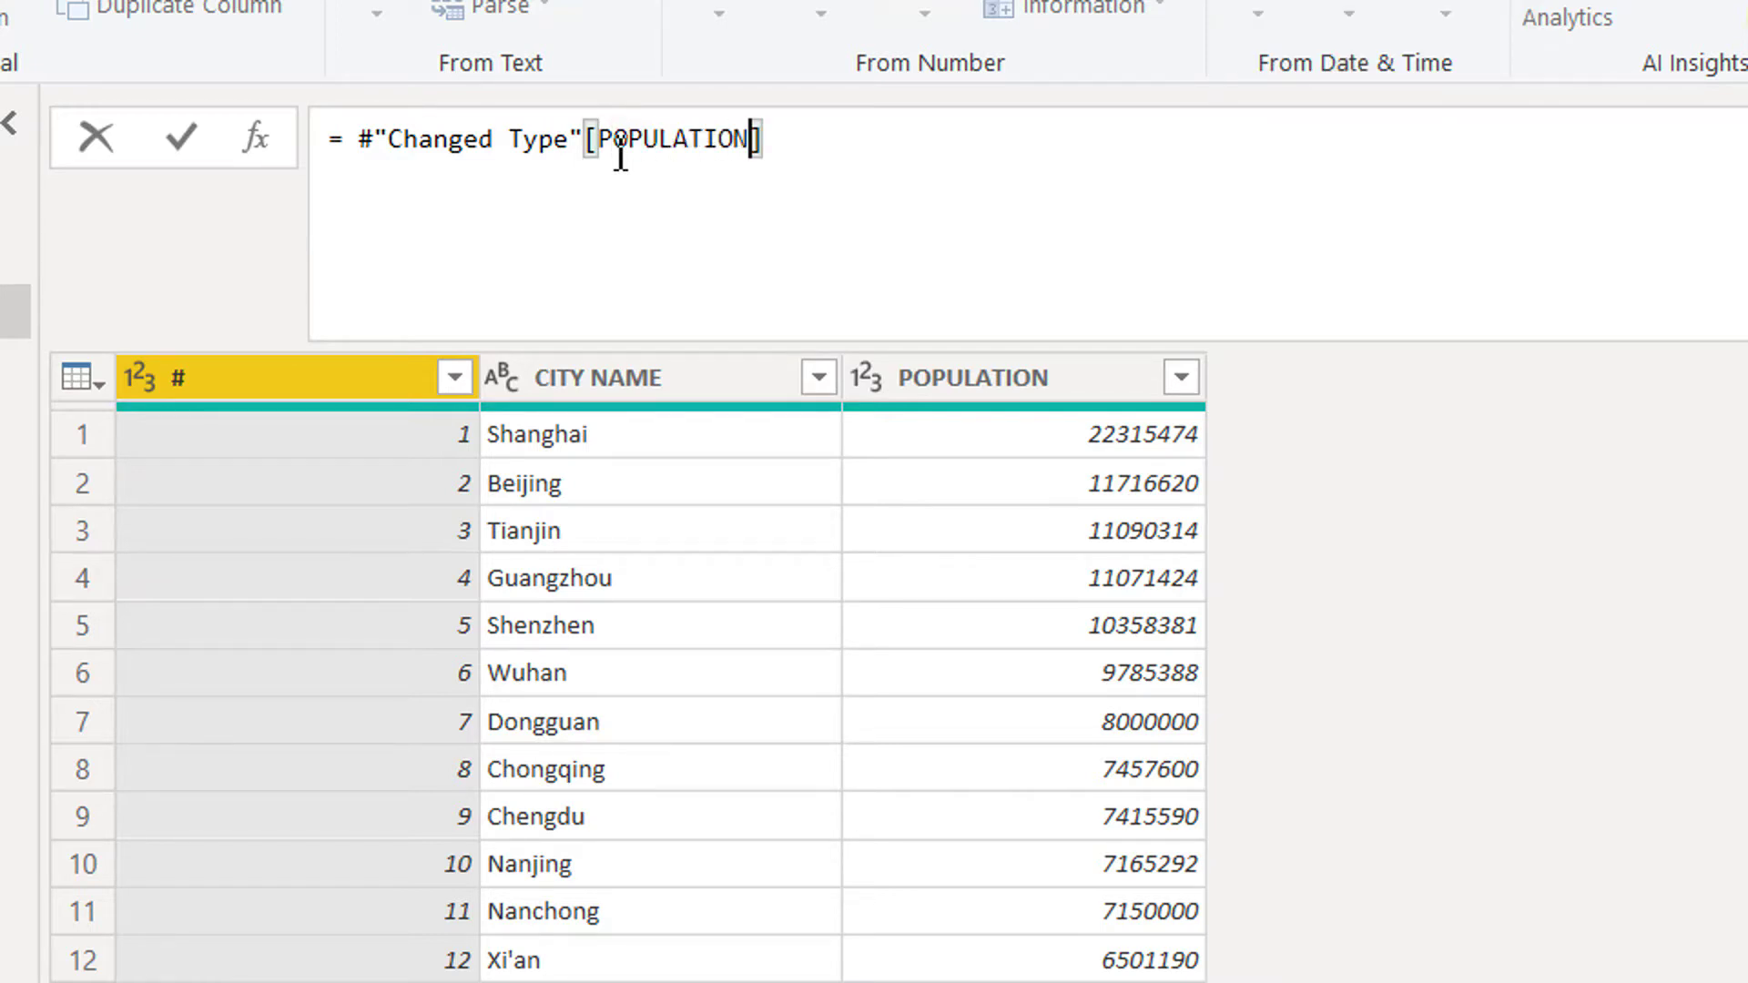
pyautogui.click(188, 135)
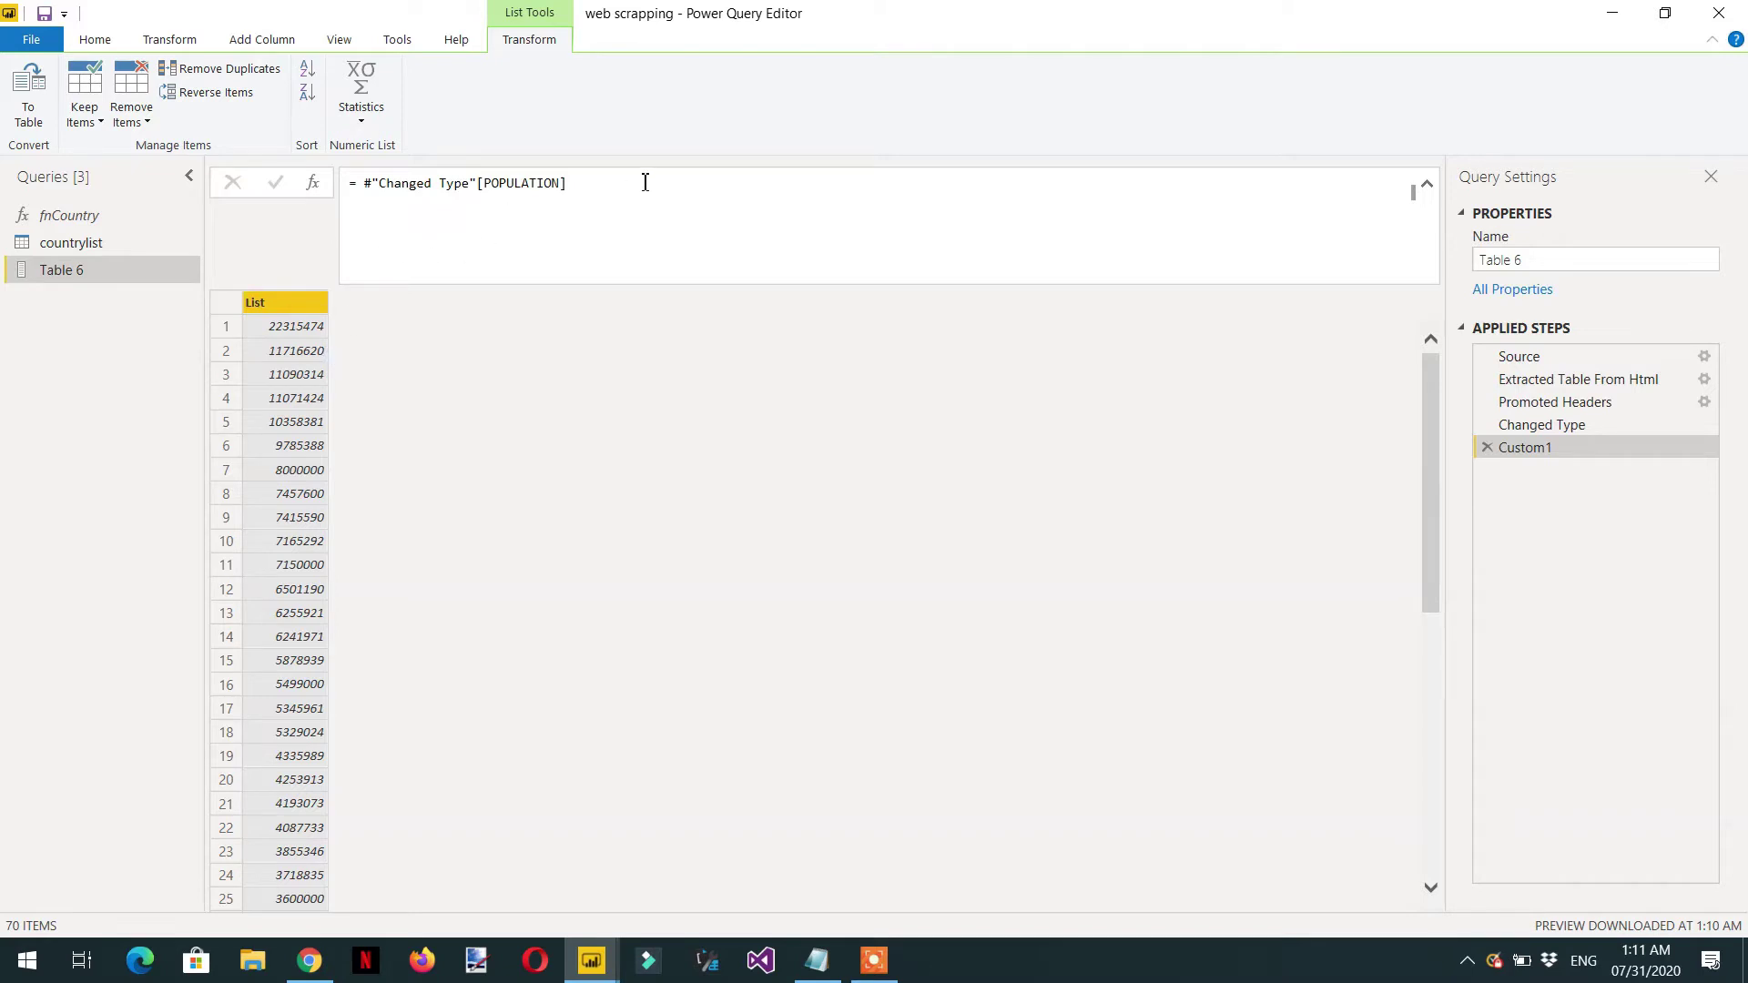
# Wrap the custom step's population list in List.Average so the formula reads =List.Average(#"Changed Type"[POPULATION]).
pyautogui.click(586, 188)
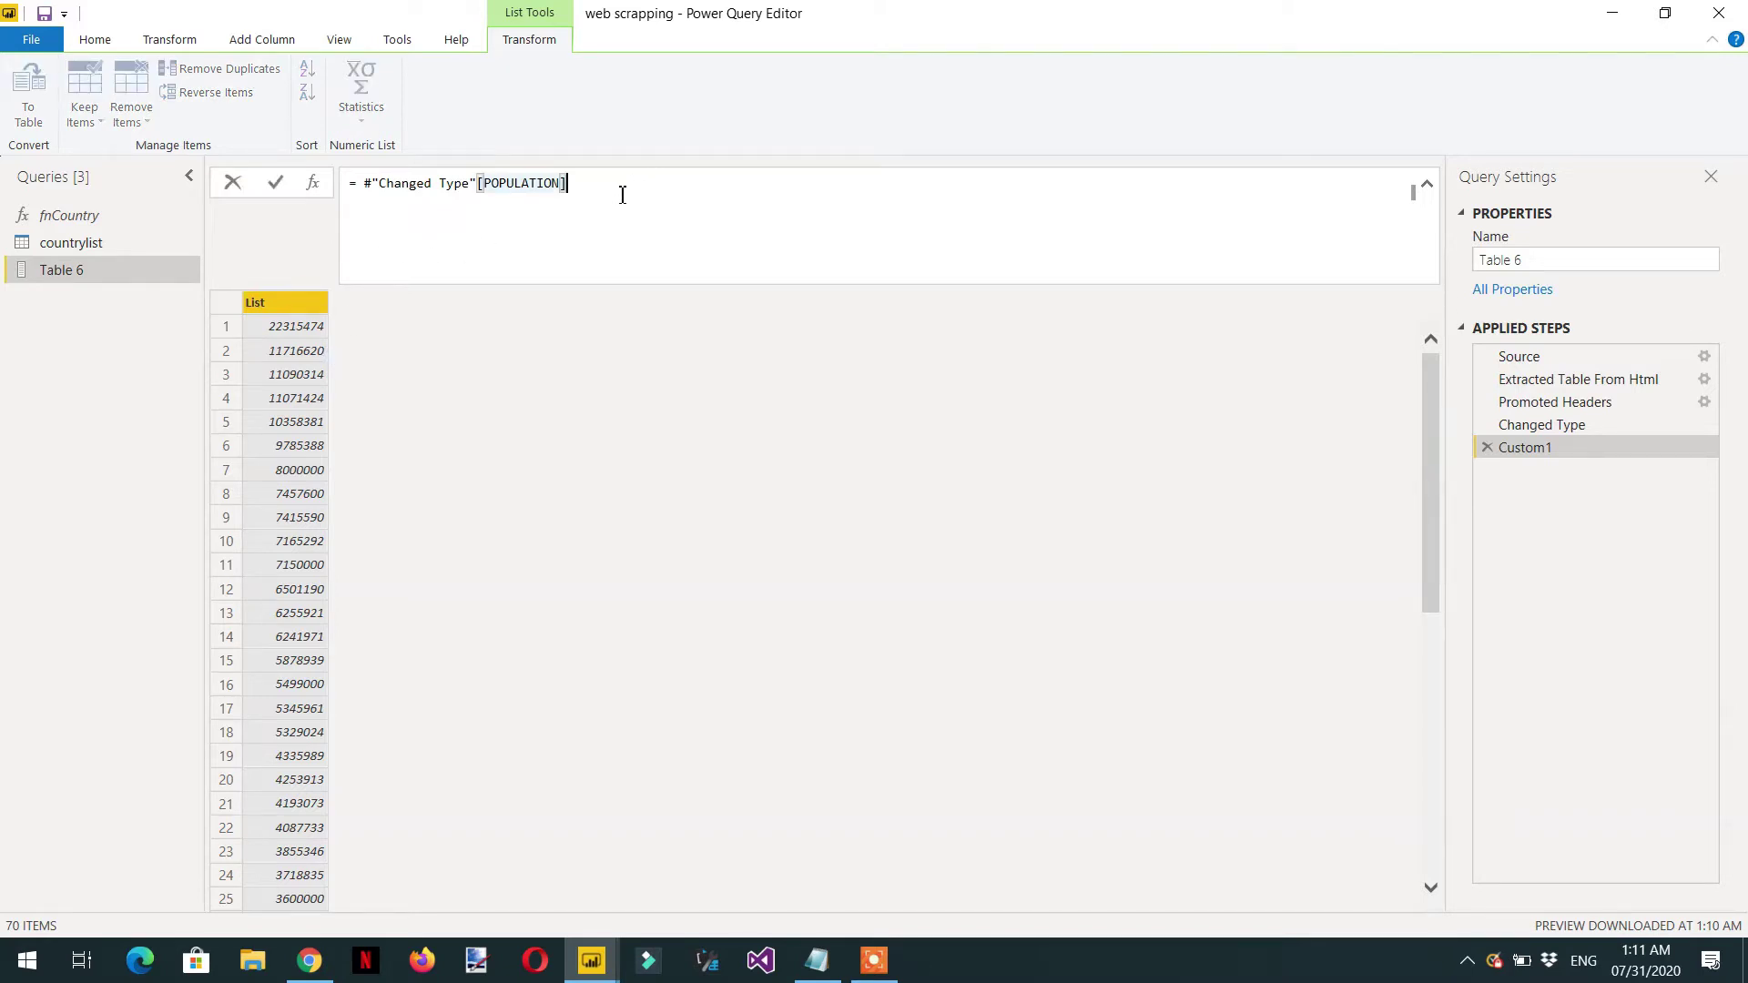
pyautogui.press('Home')
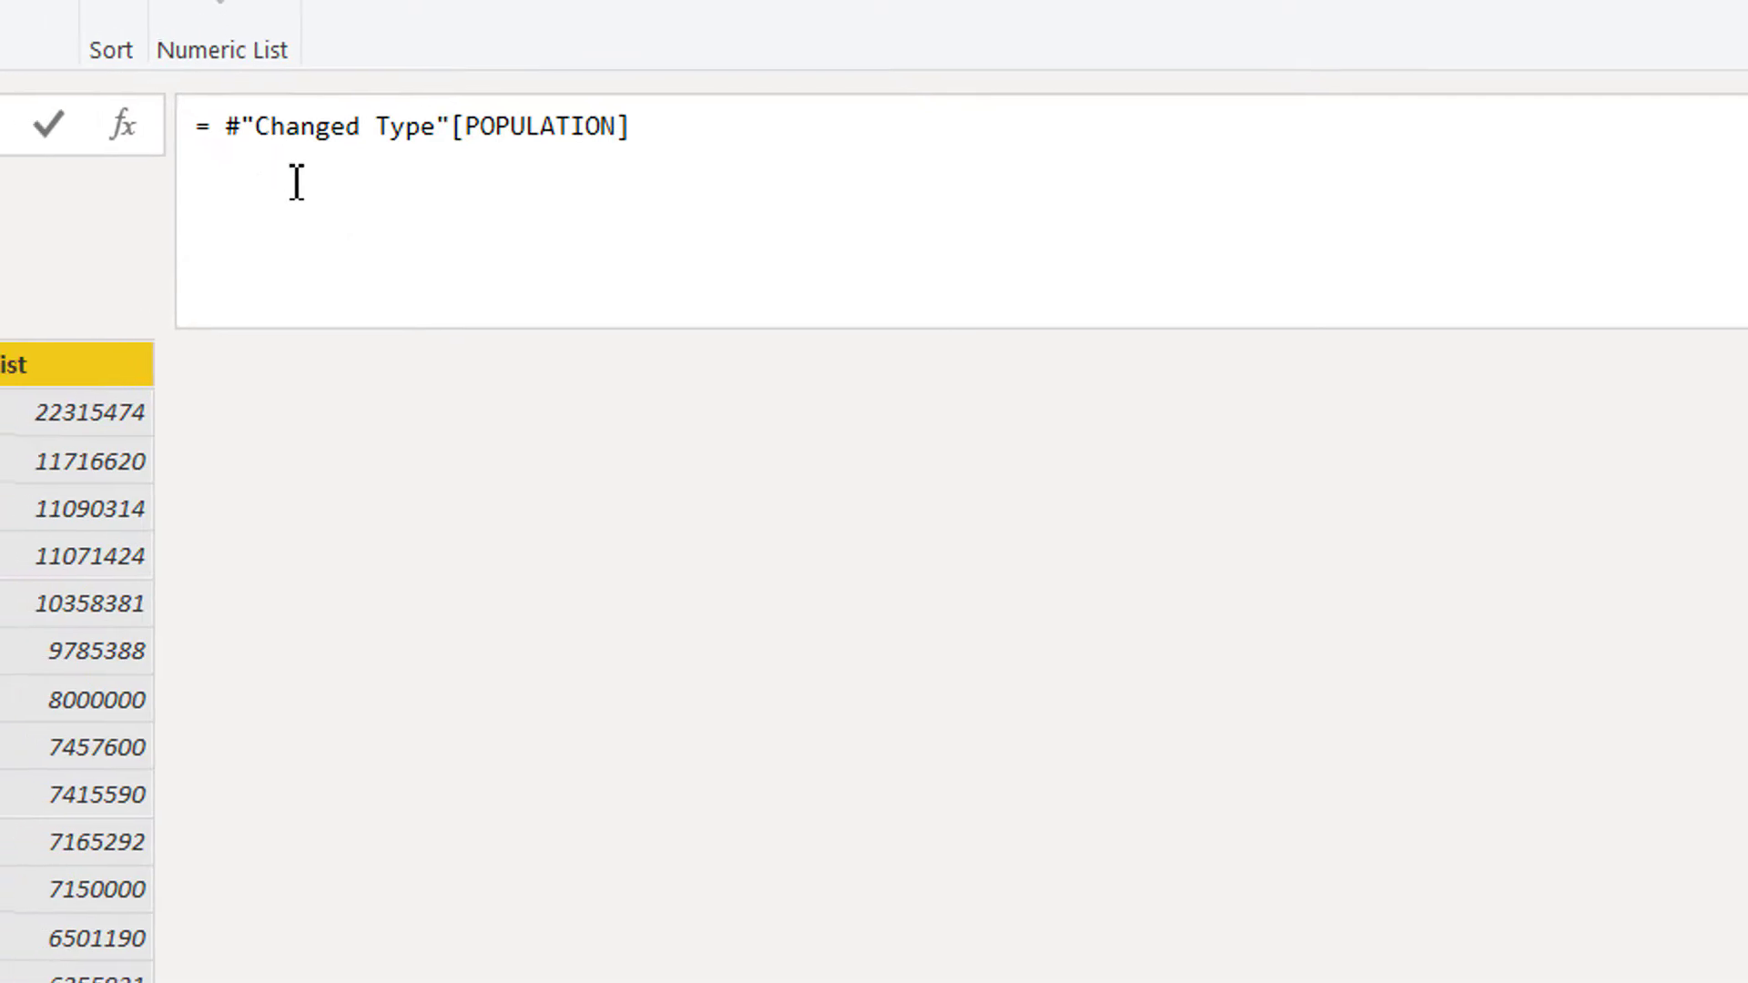
pyautogui.hotkey('ctrl', 'space')
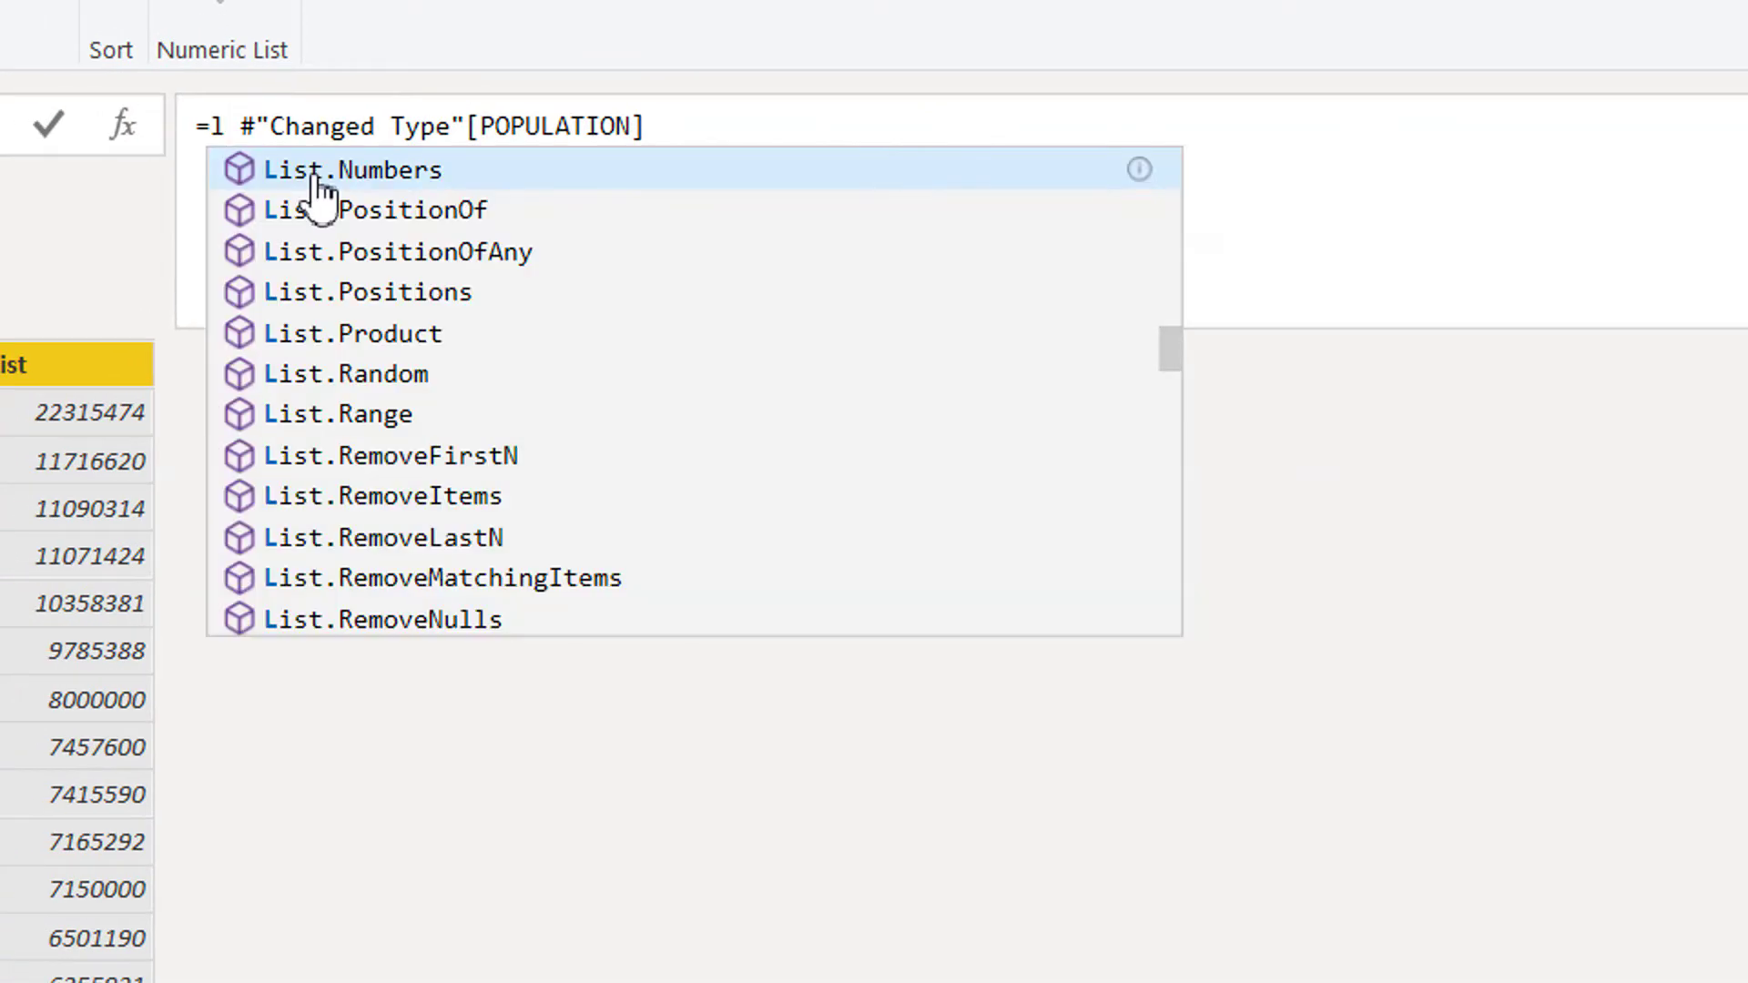
pyautogui.press('Escape')
pyautogui.write('l')
pyautogui.press('BackSpace')
pyautogui.write('List.av')
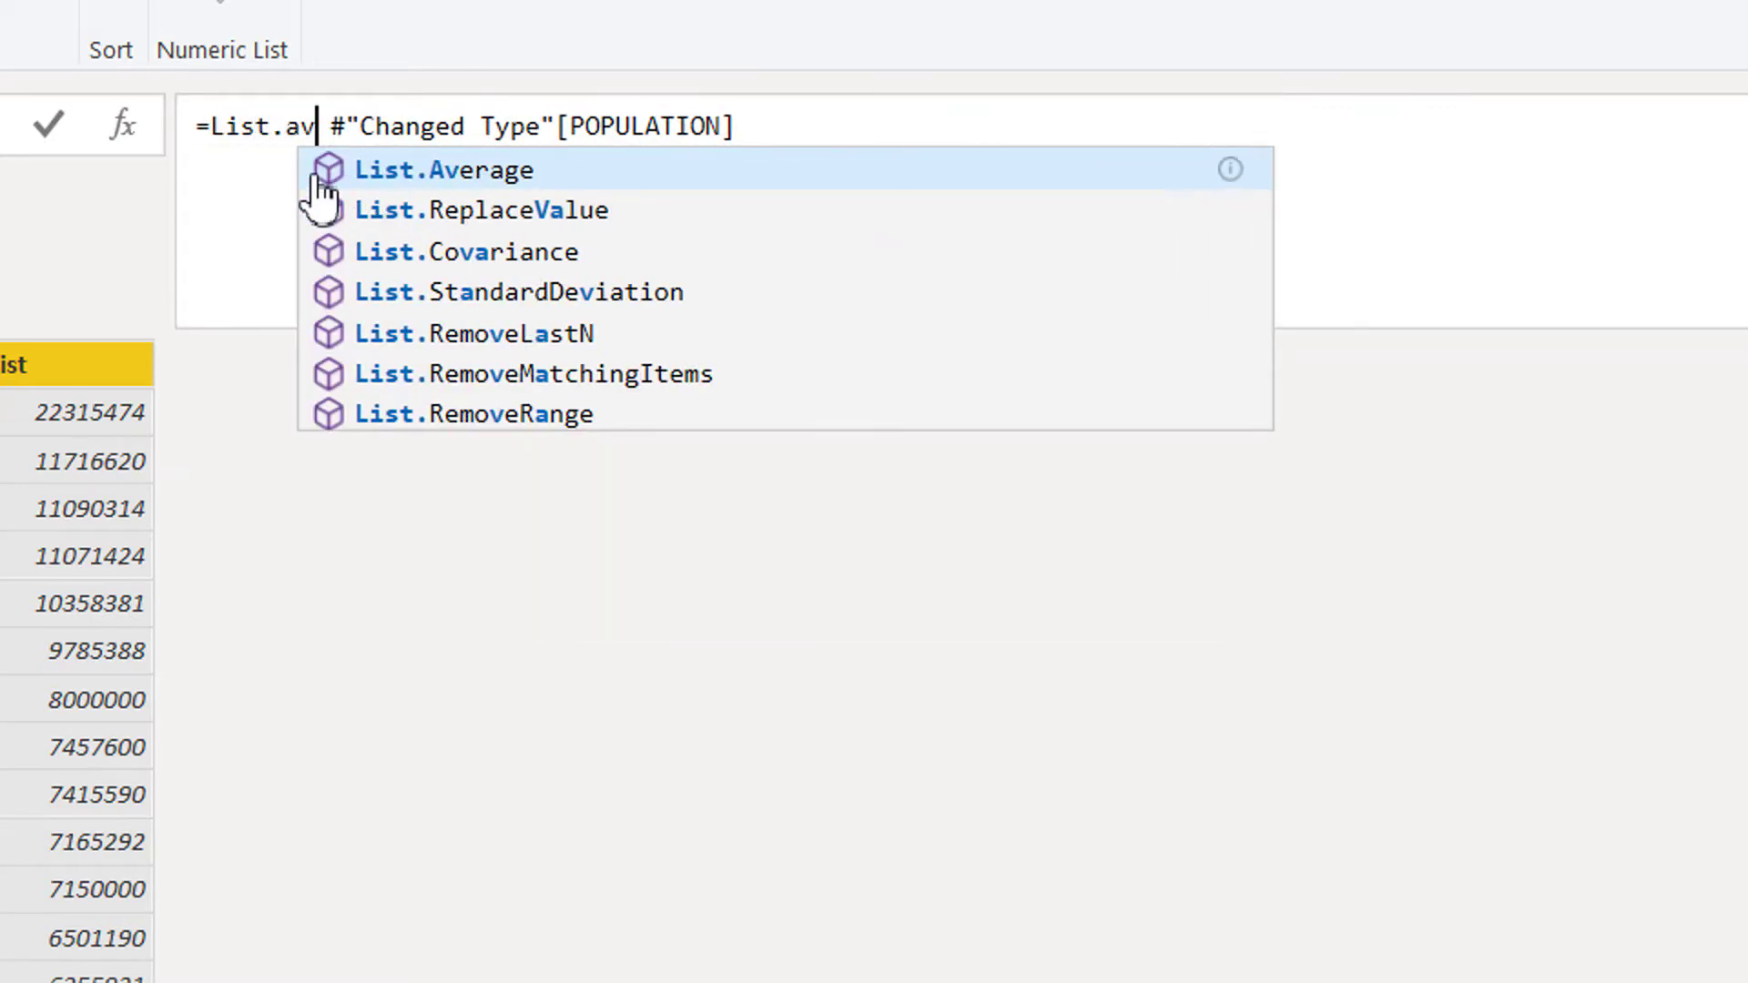
pyautogui.click(404, 172)
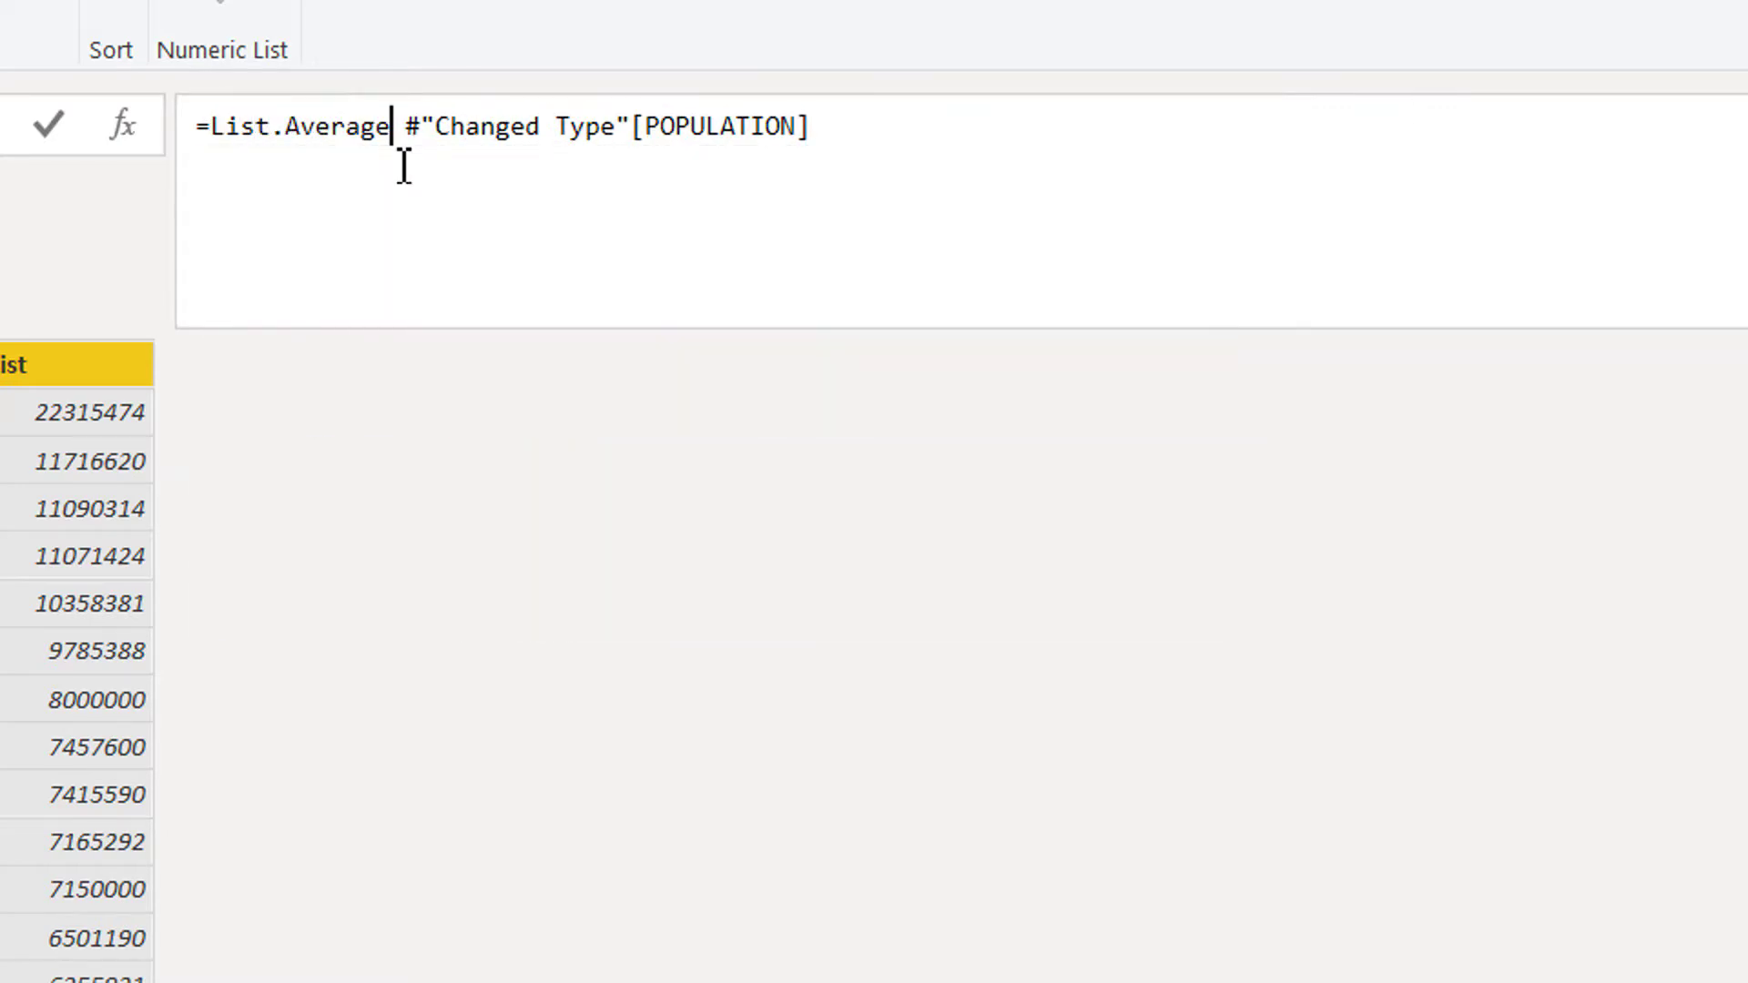
pyautogui.press('BackSpace')
pyautogui.write('(')
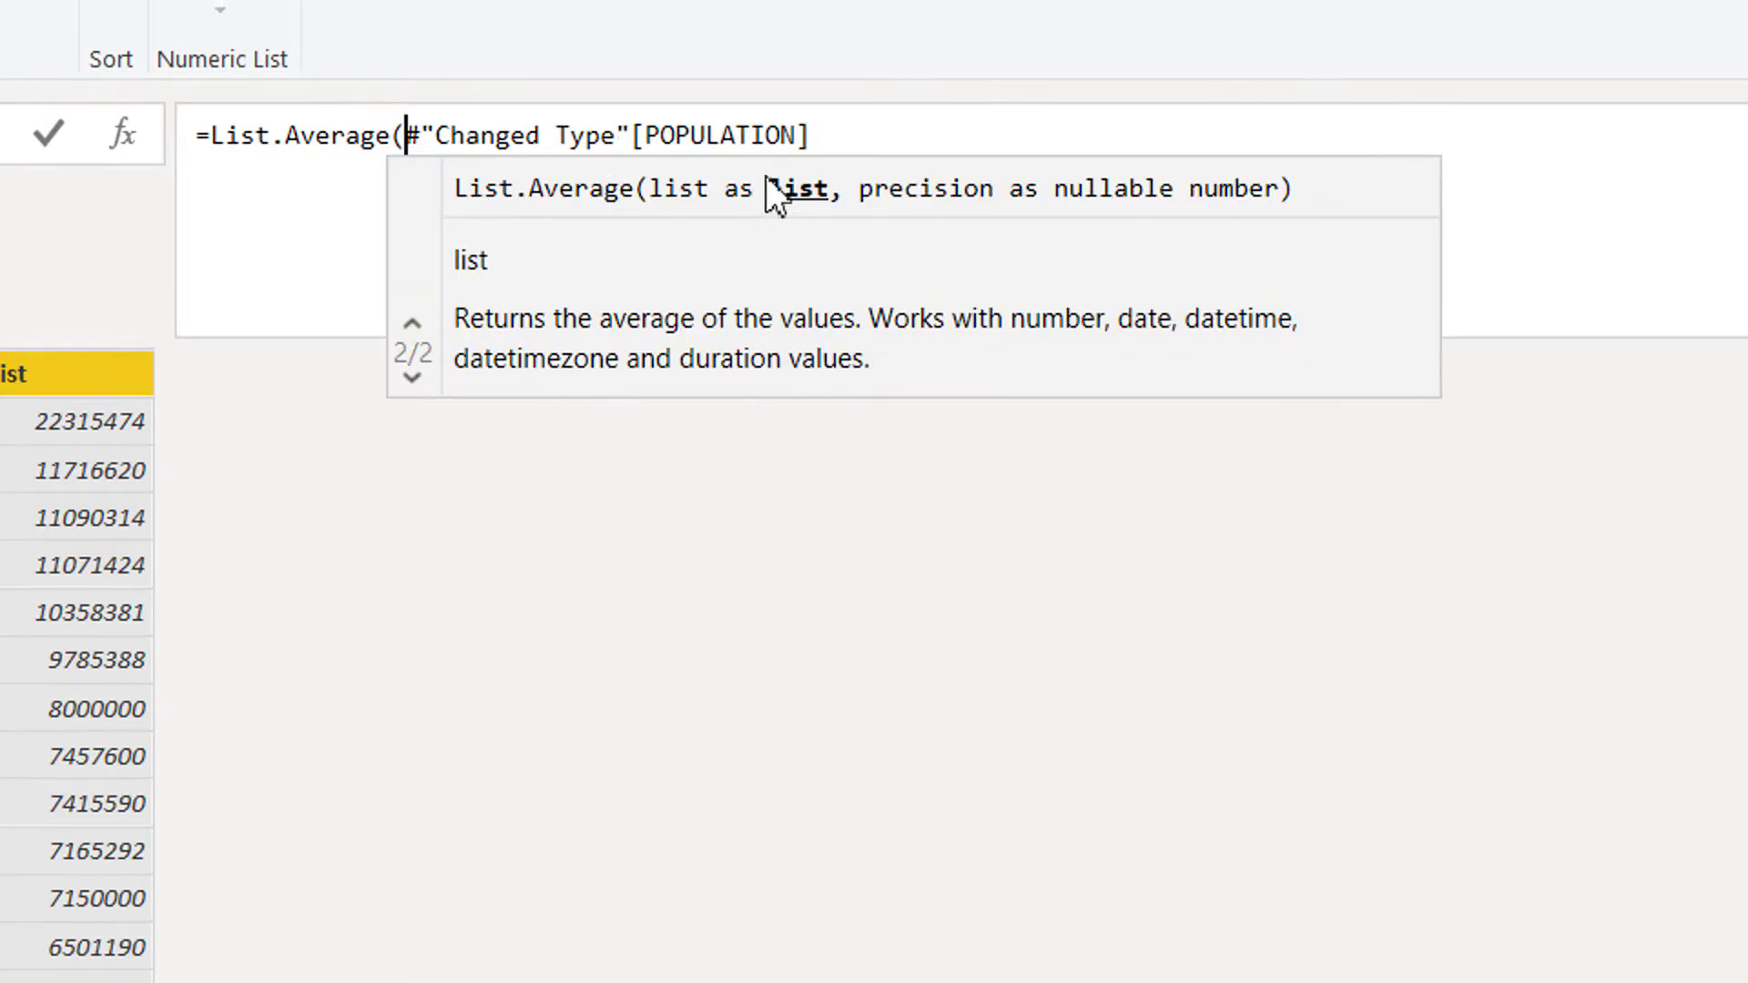
pyautogui.click(854, 150)
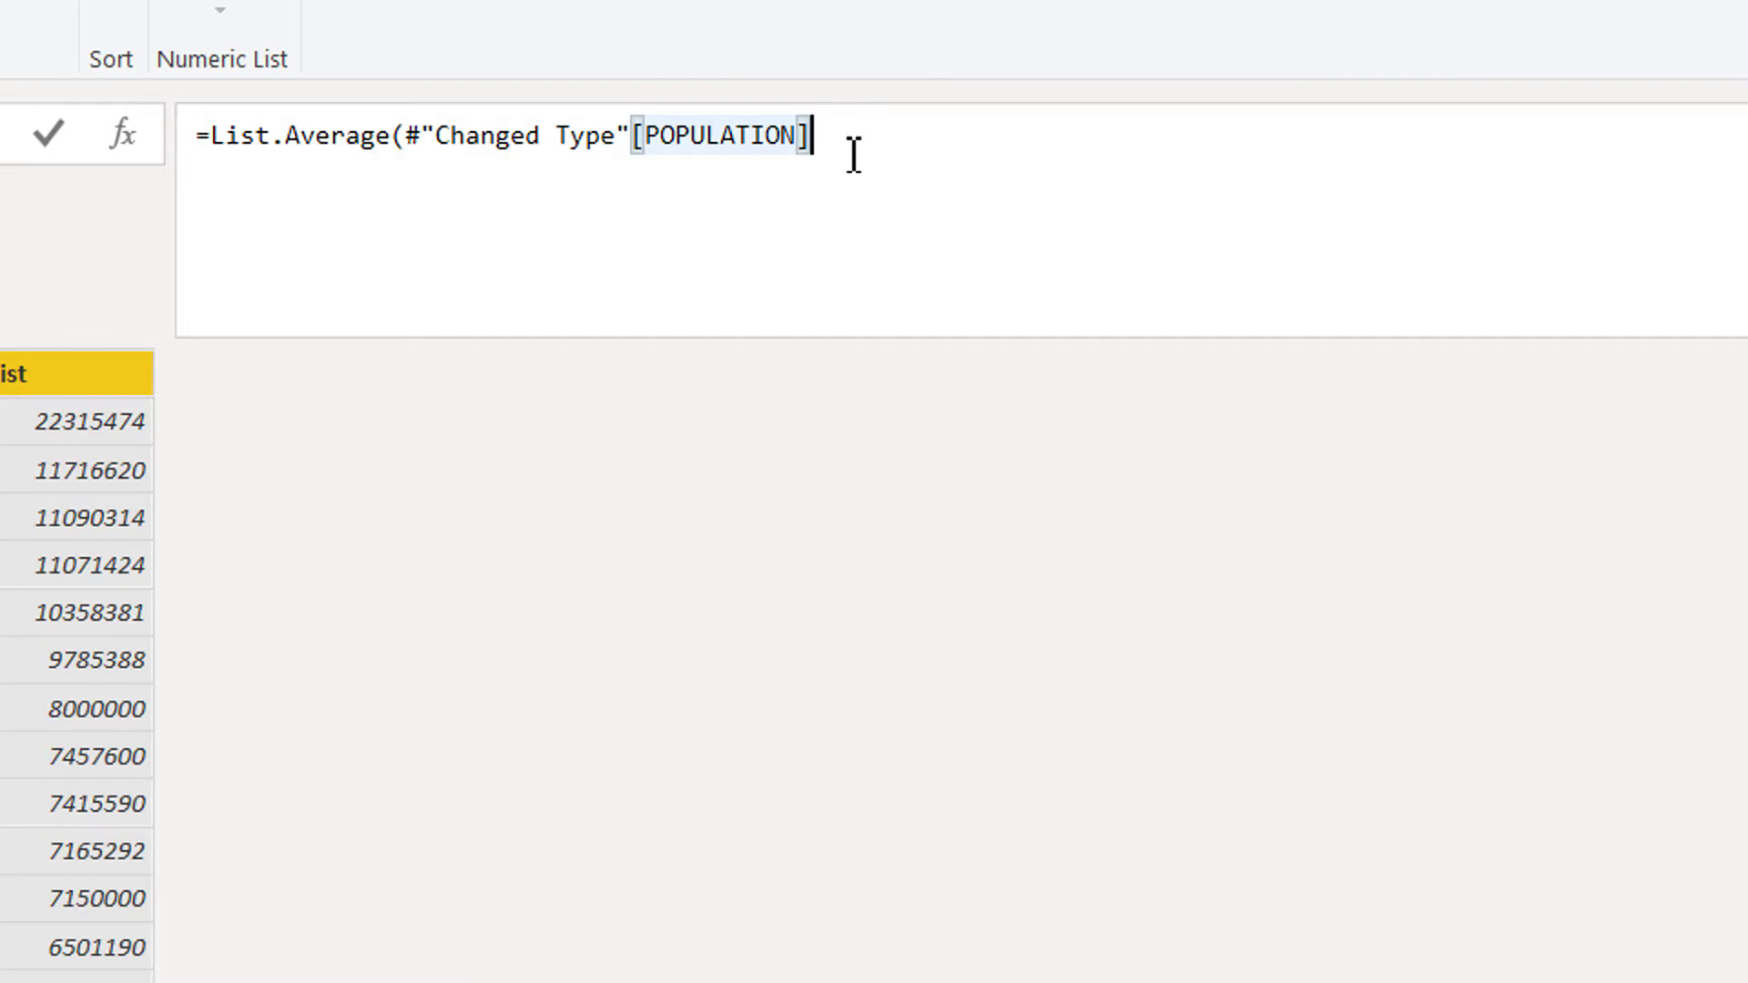
pyautogui.write(')')
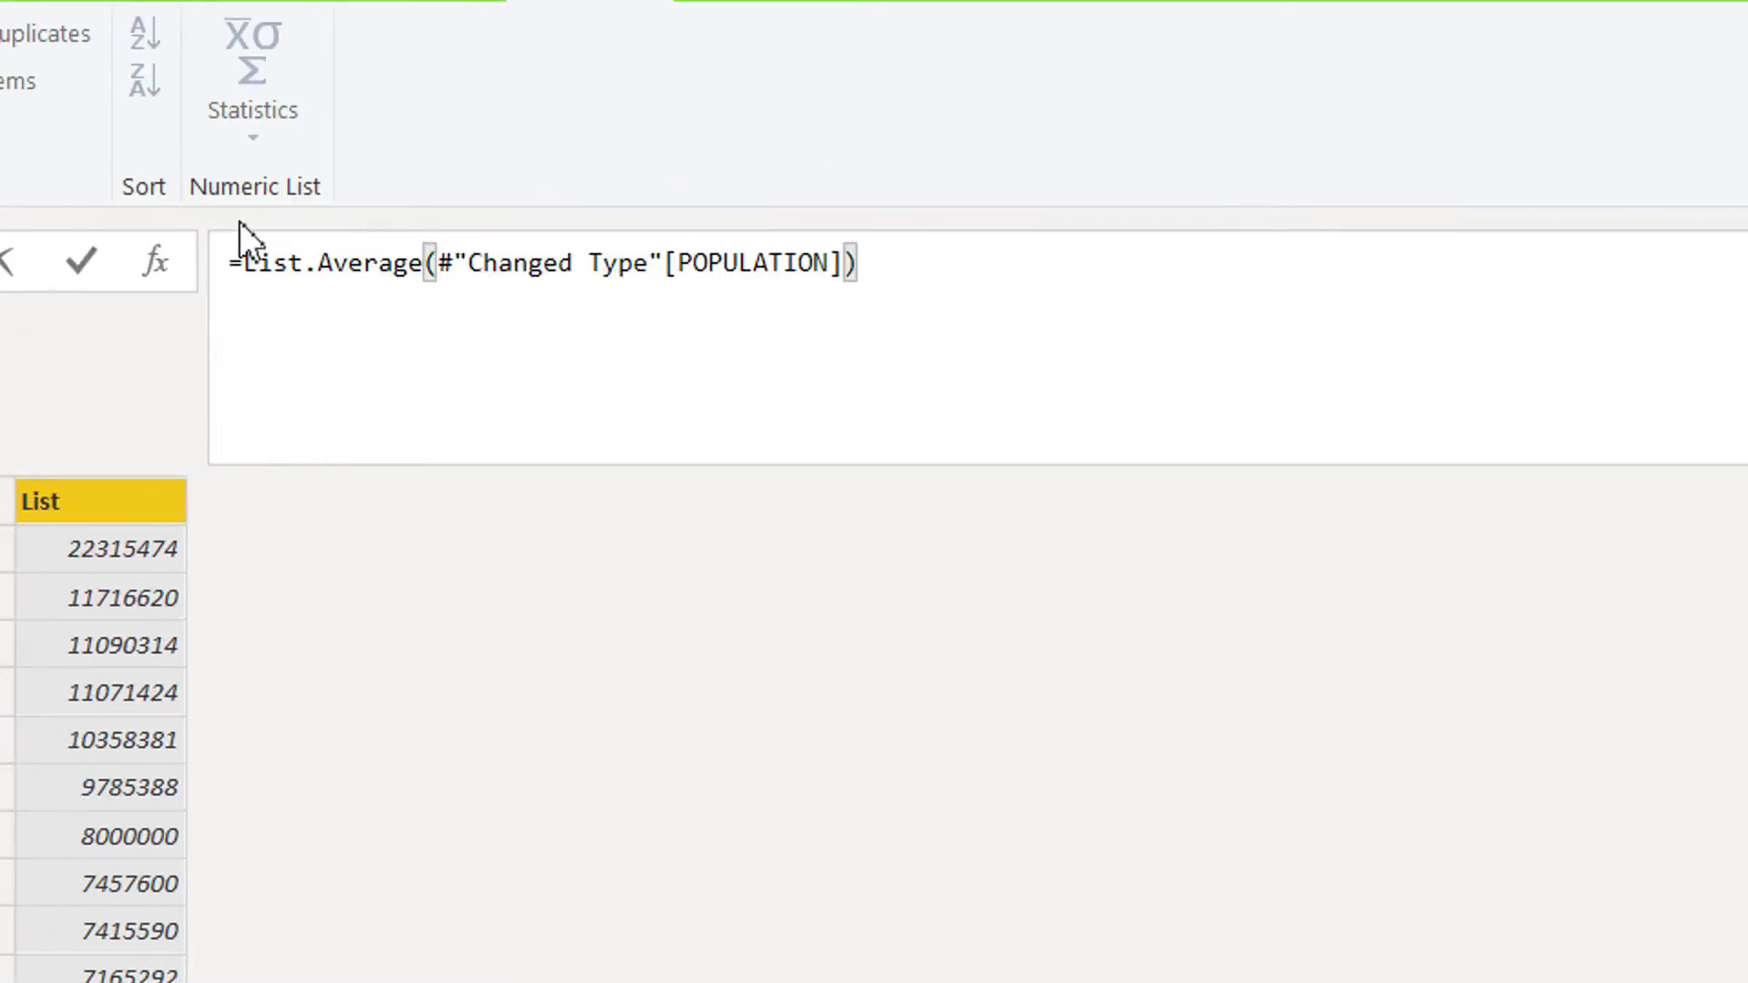
pyautogui.click(55, 134)
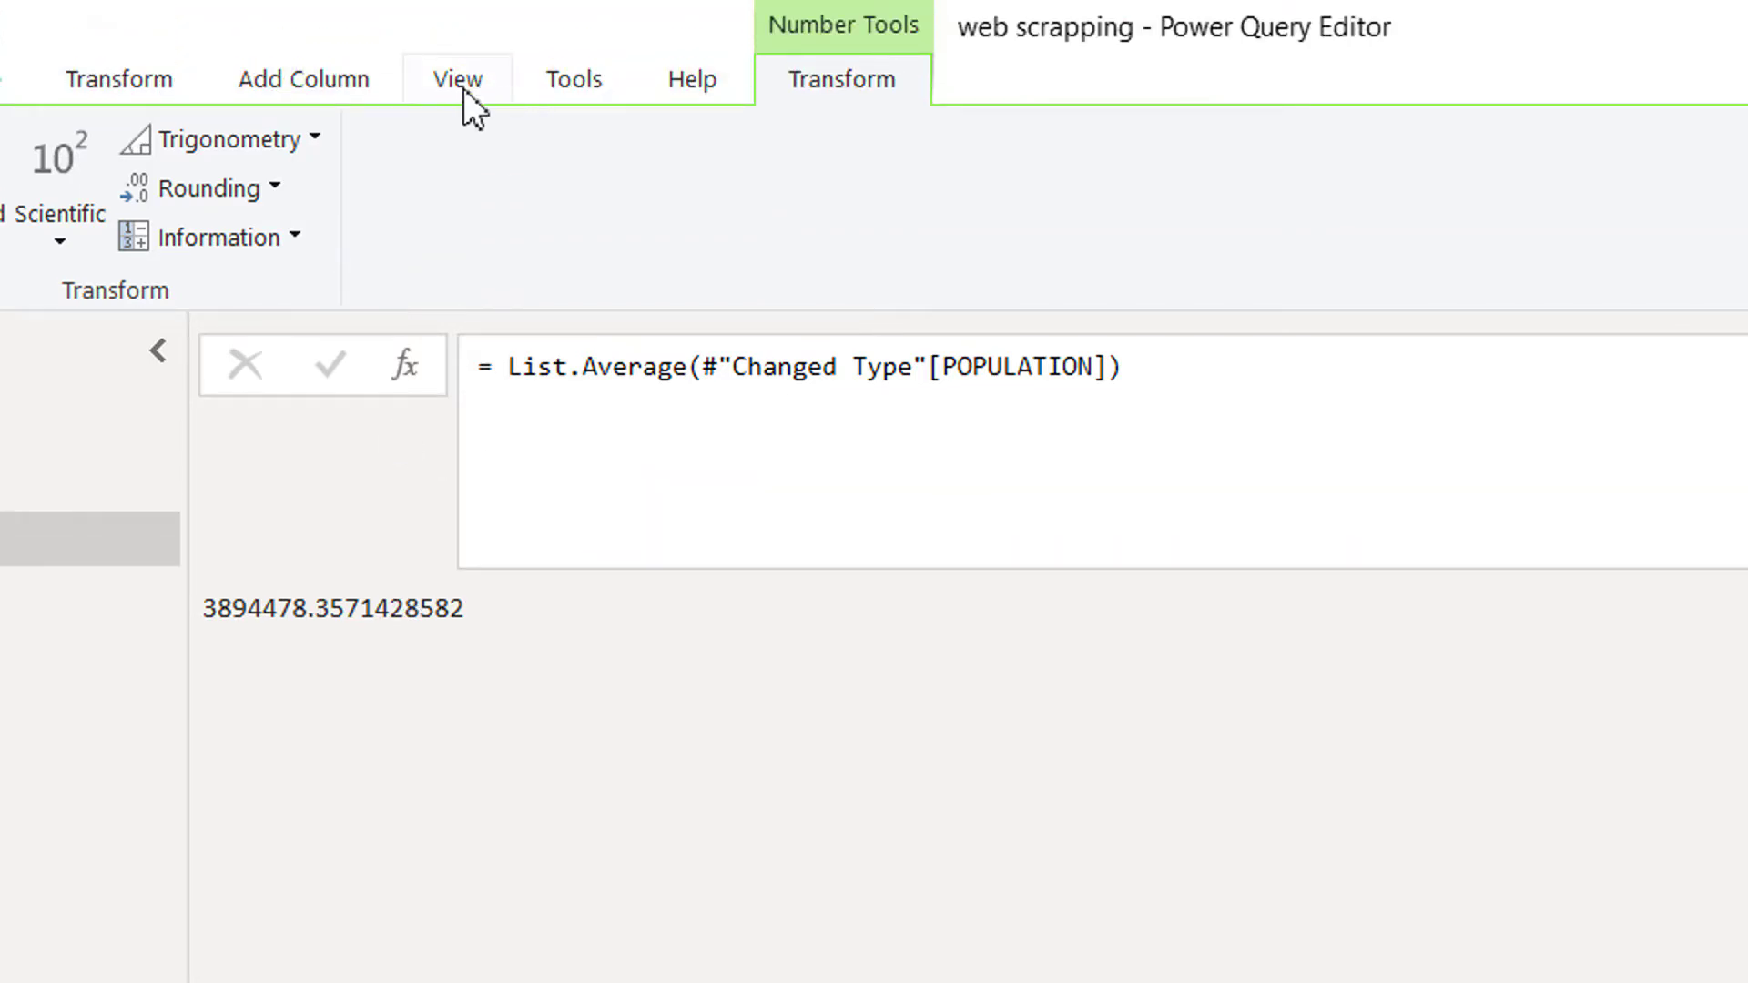
# Change china to india in the Source URL of Table 6's M code and apply the edited code.
pyautogui.click(463, 89)
pyautogui.click(982, 219)
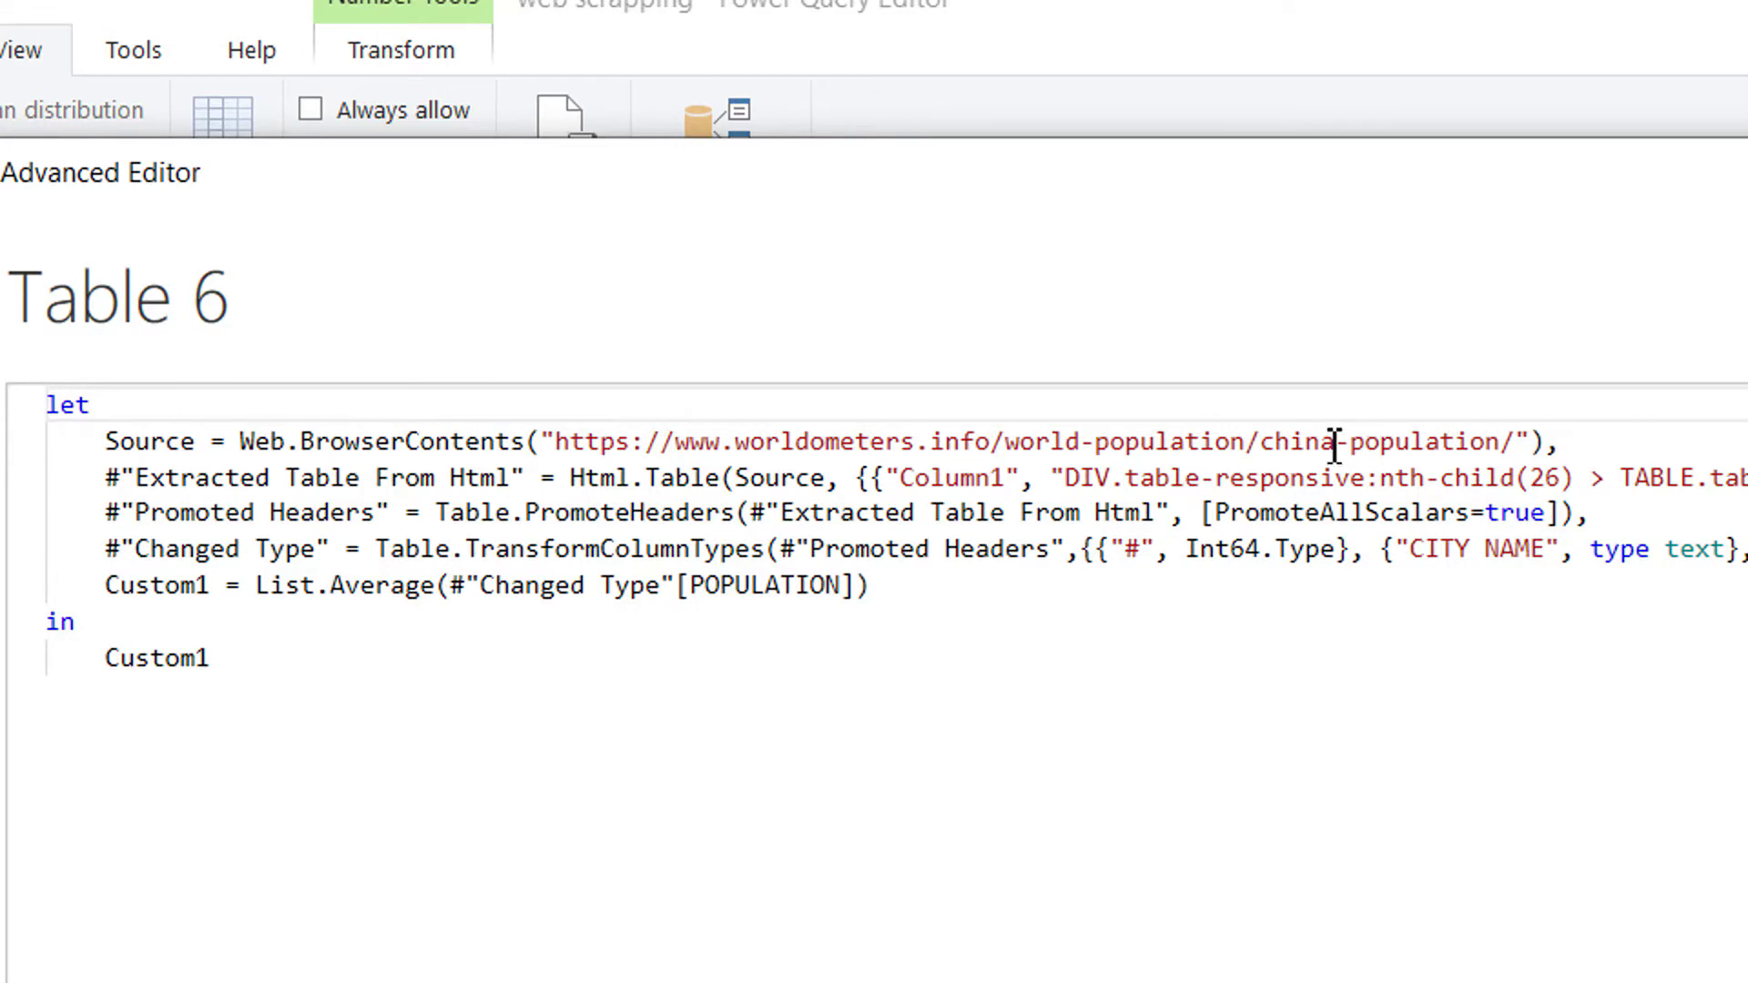
pyautogui.click(1343, 446)
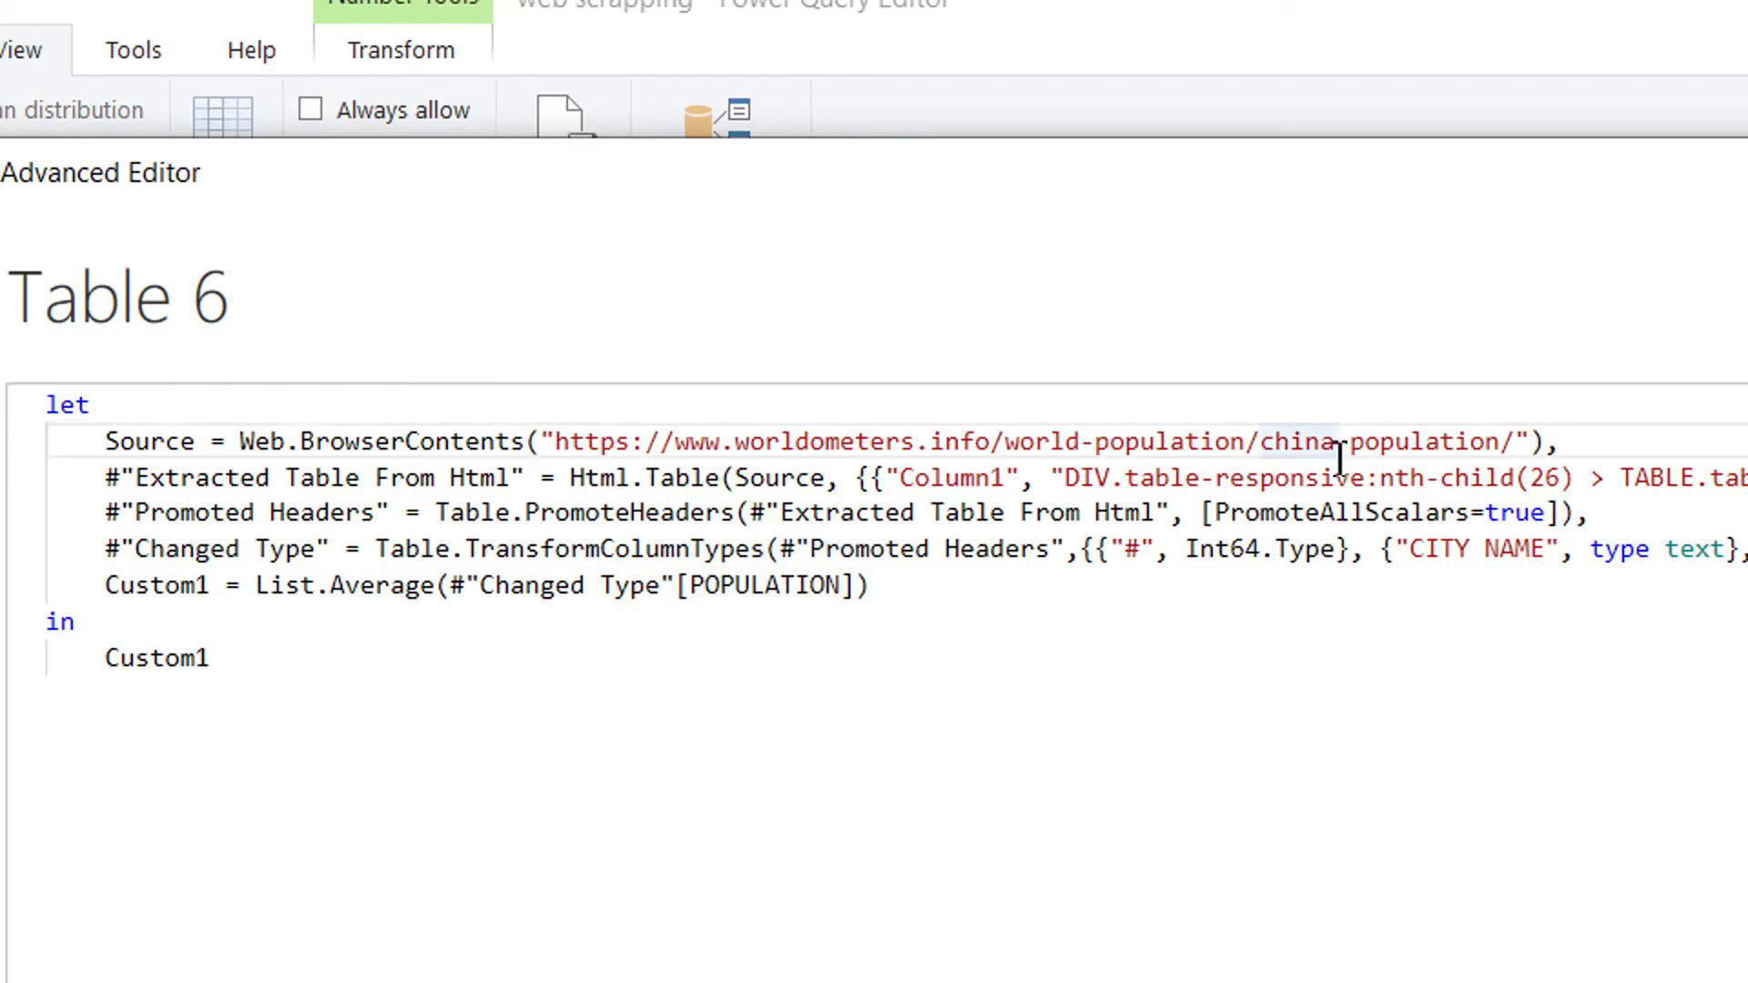
pyautogui.press('BackSpace')
pyautogui.press('BackSpace')
pyautogui.press('BackSpace')
pyautogui.press('BackSpace')
pyautogui.press('BackSpace')
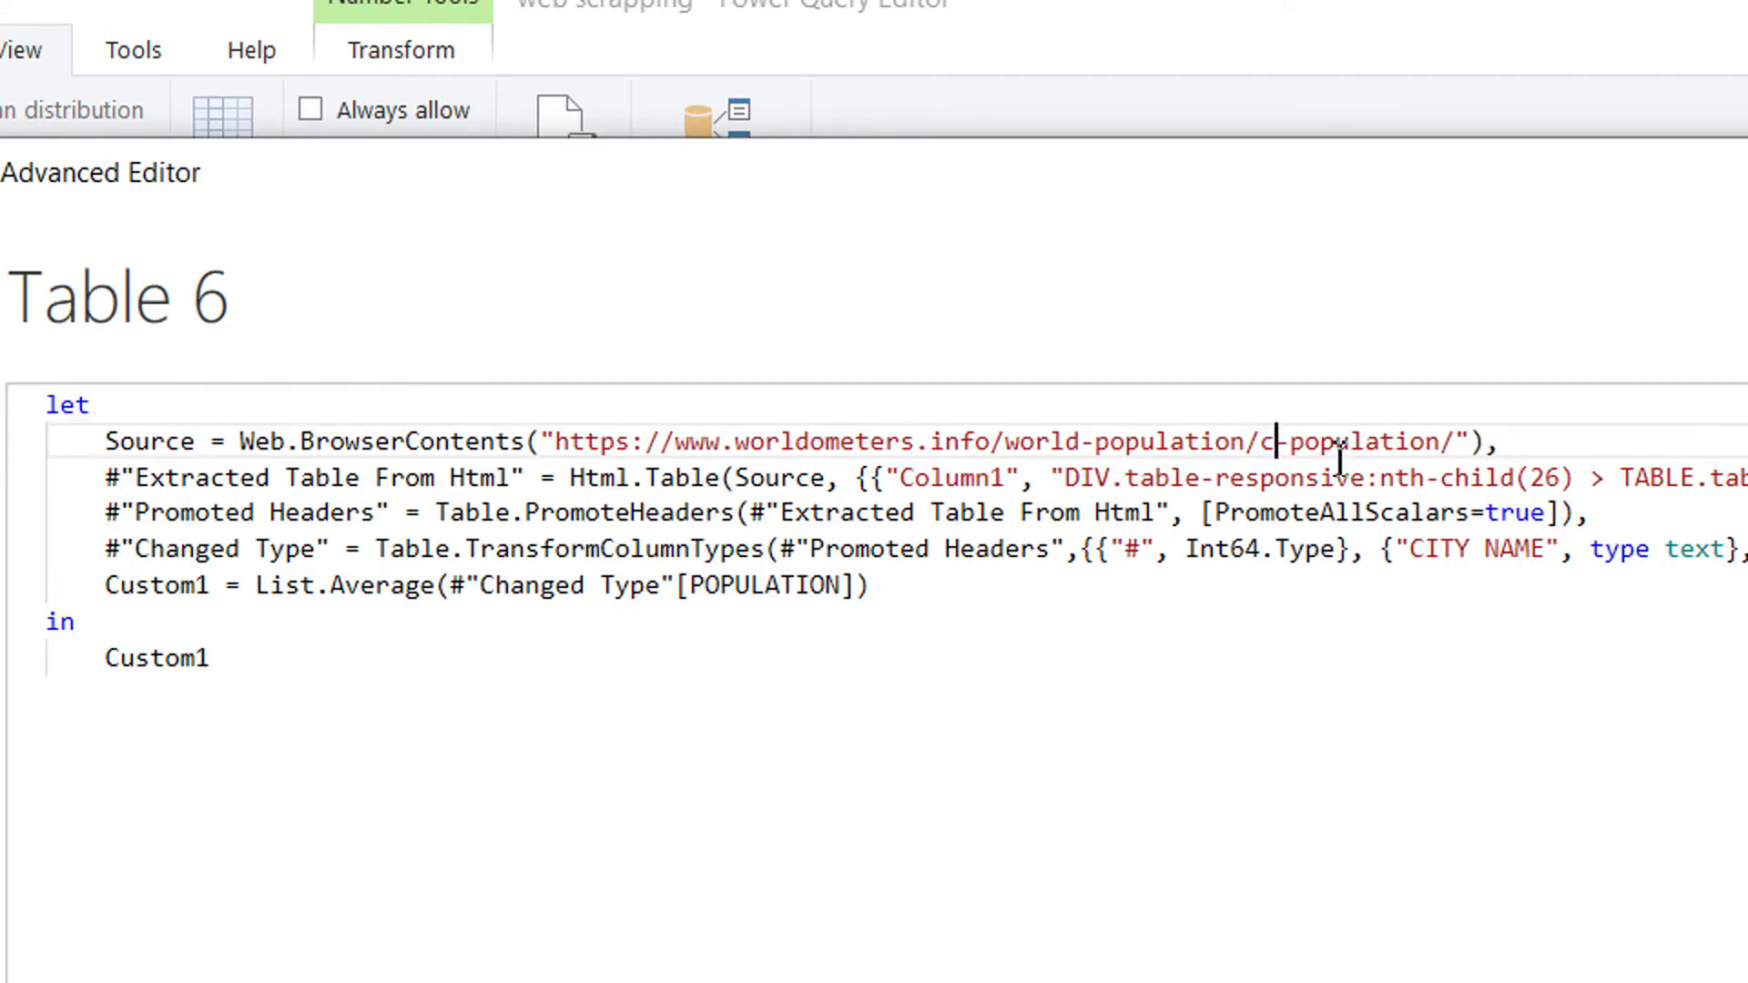
pyautogui.write('india')
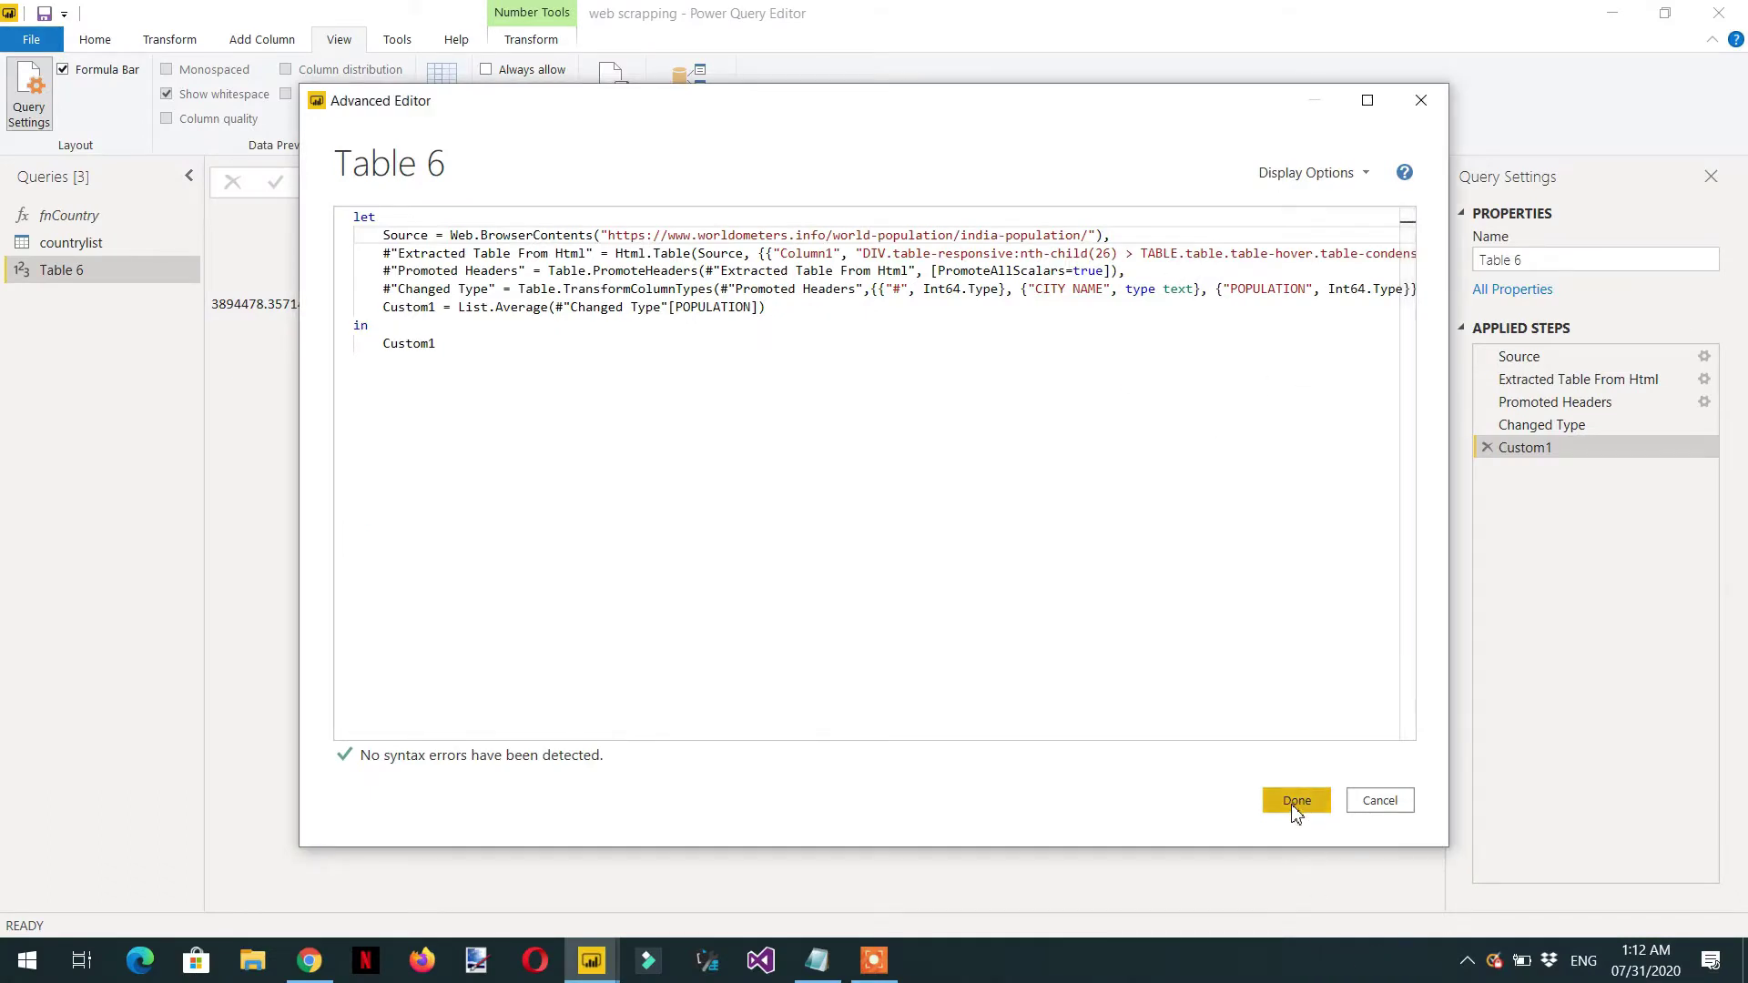
pyautogui.click(1294, 805)
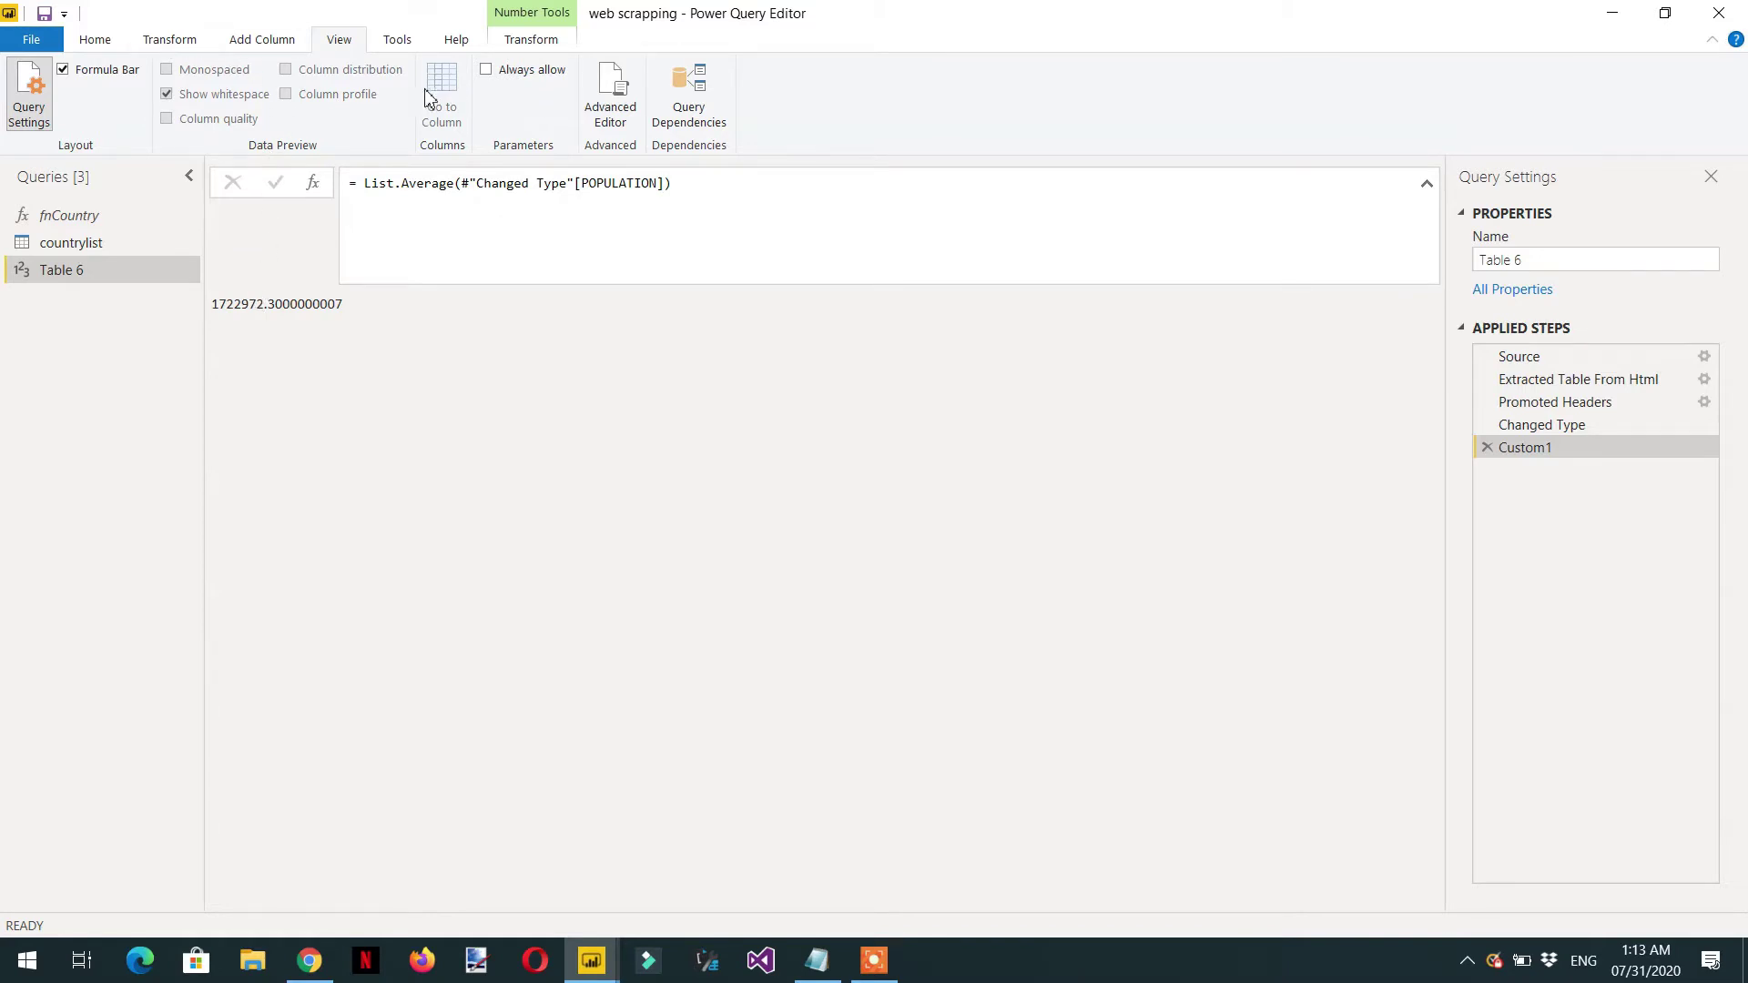
# Reopen Table 6's M code and add the text parameter (countryname as text) above the let expression.
pyautogui.click(623, 120)
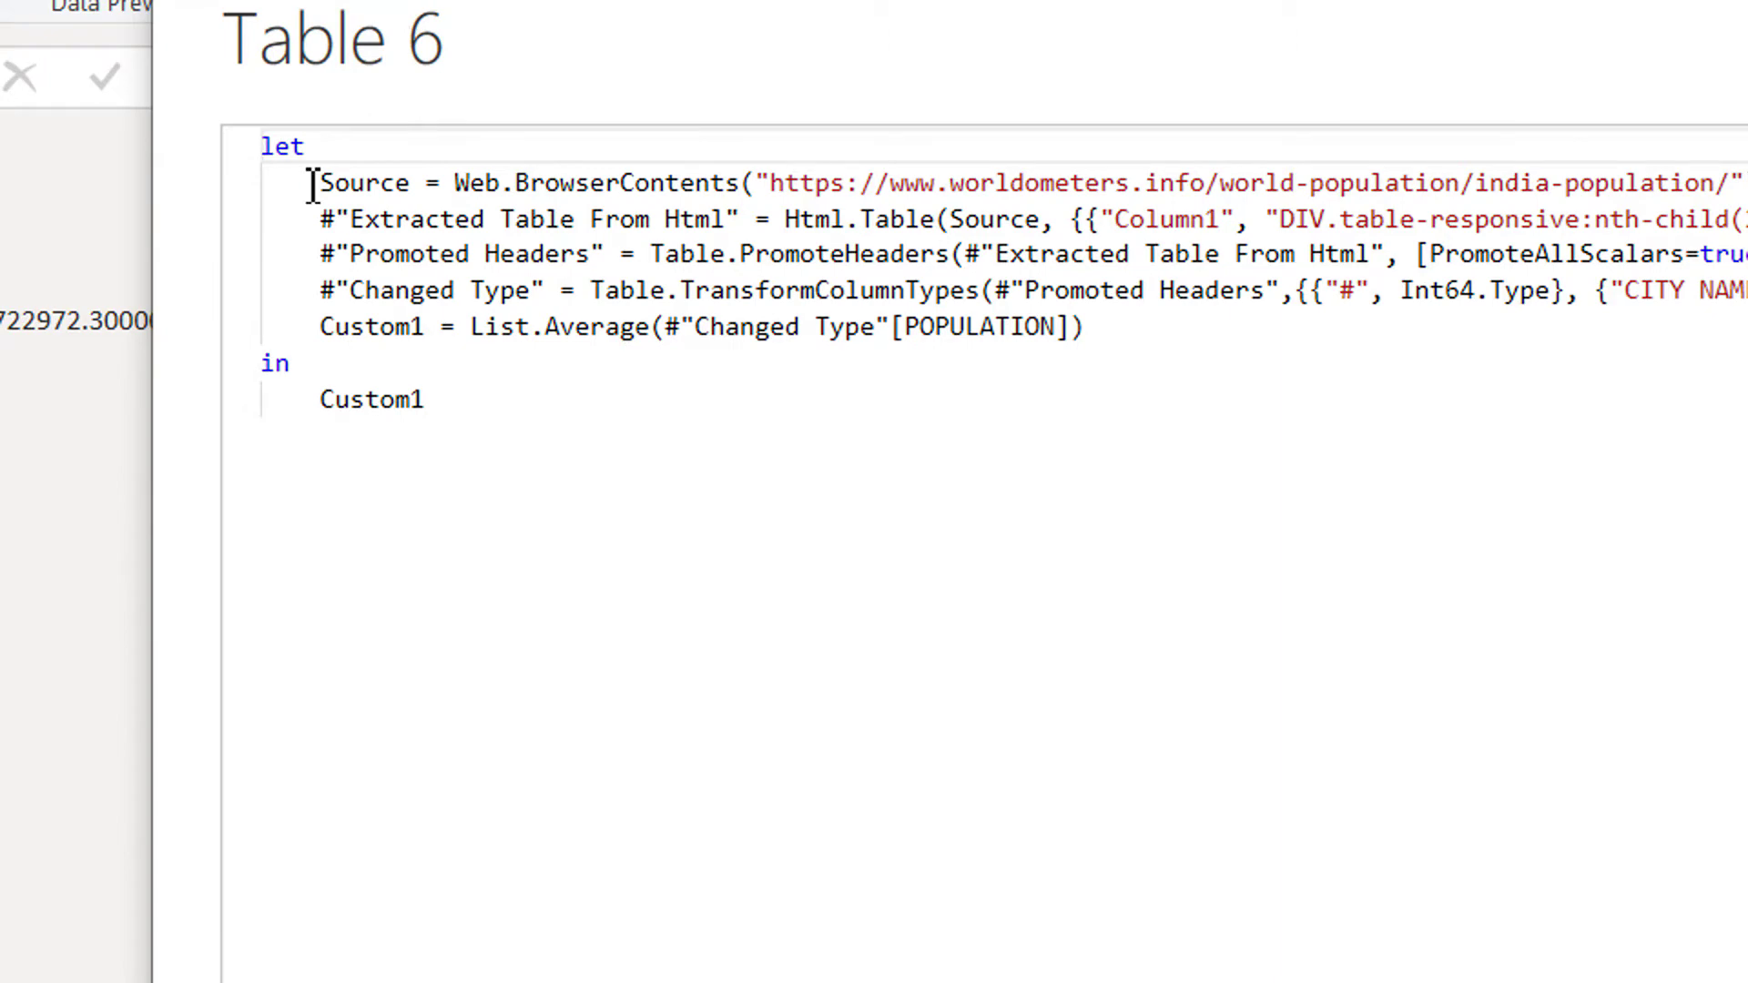
pyautogui.press('Return')
pyautogui.press('Return')
pyautogui.press('Up')
pyautogui.press('Up')
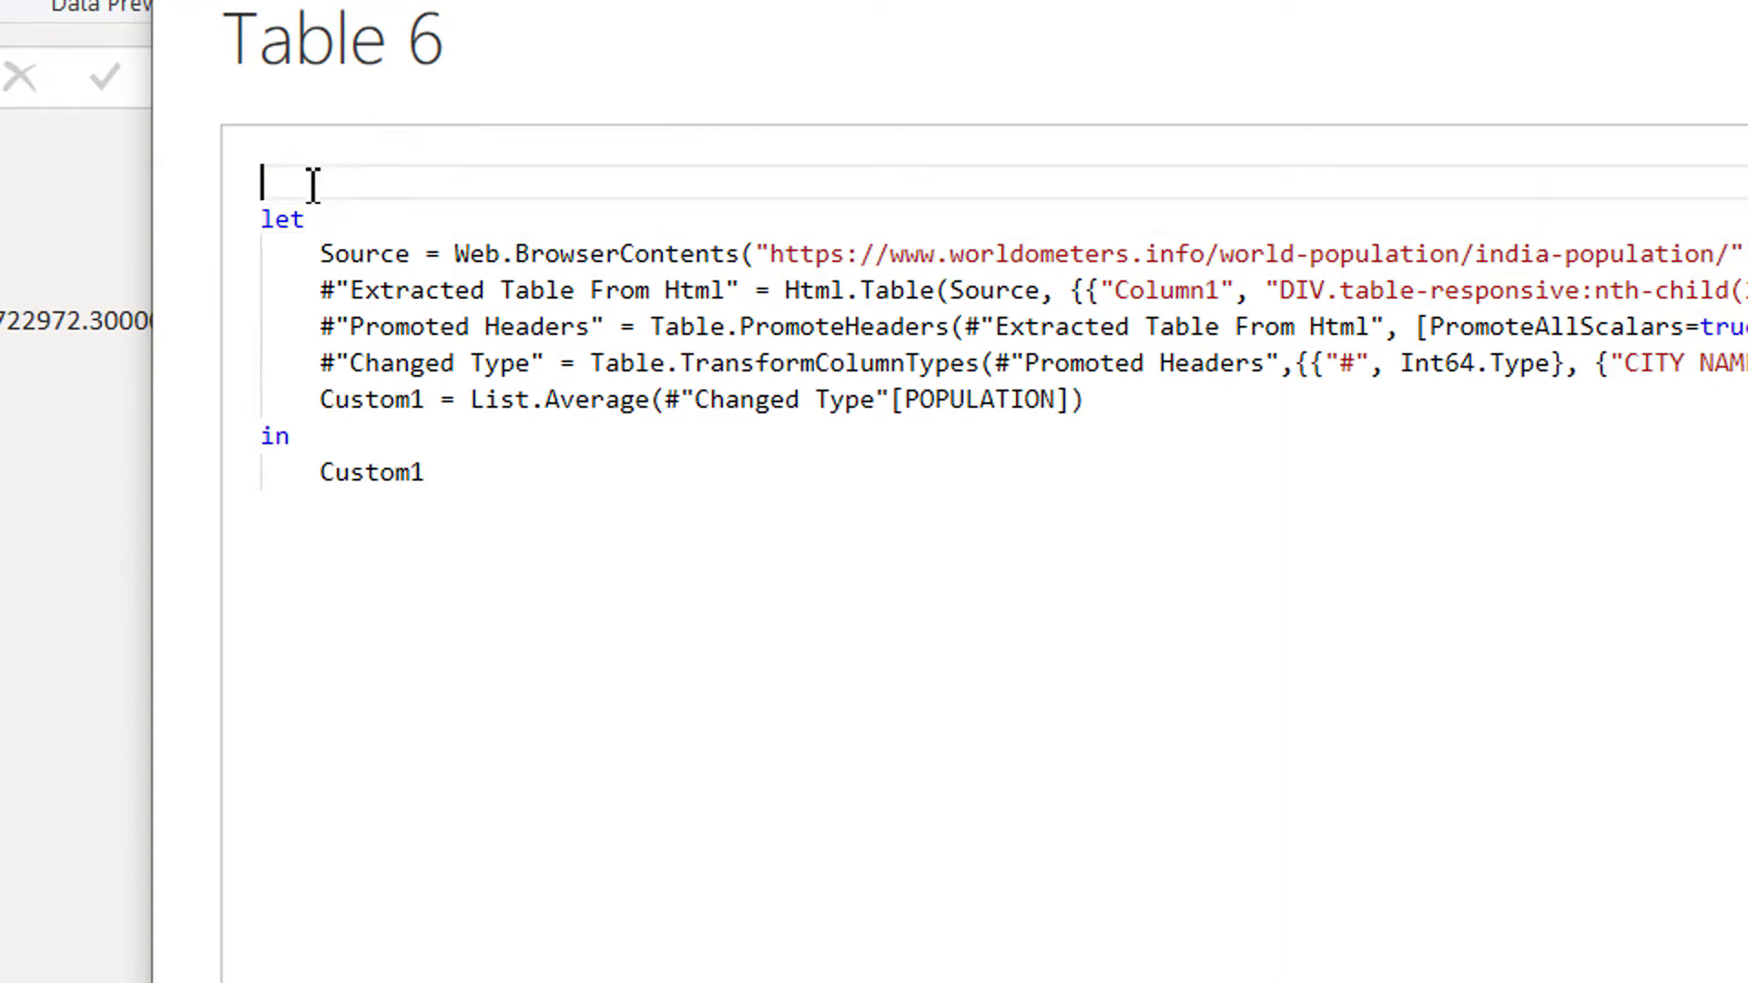
pyautogui.write('()')
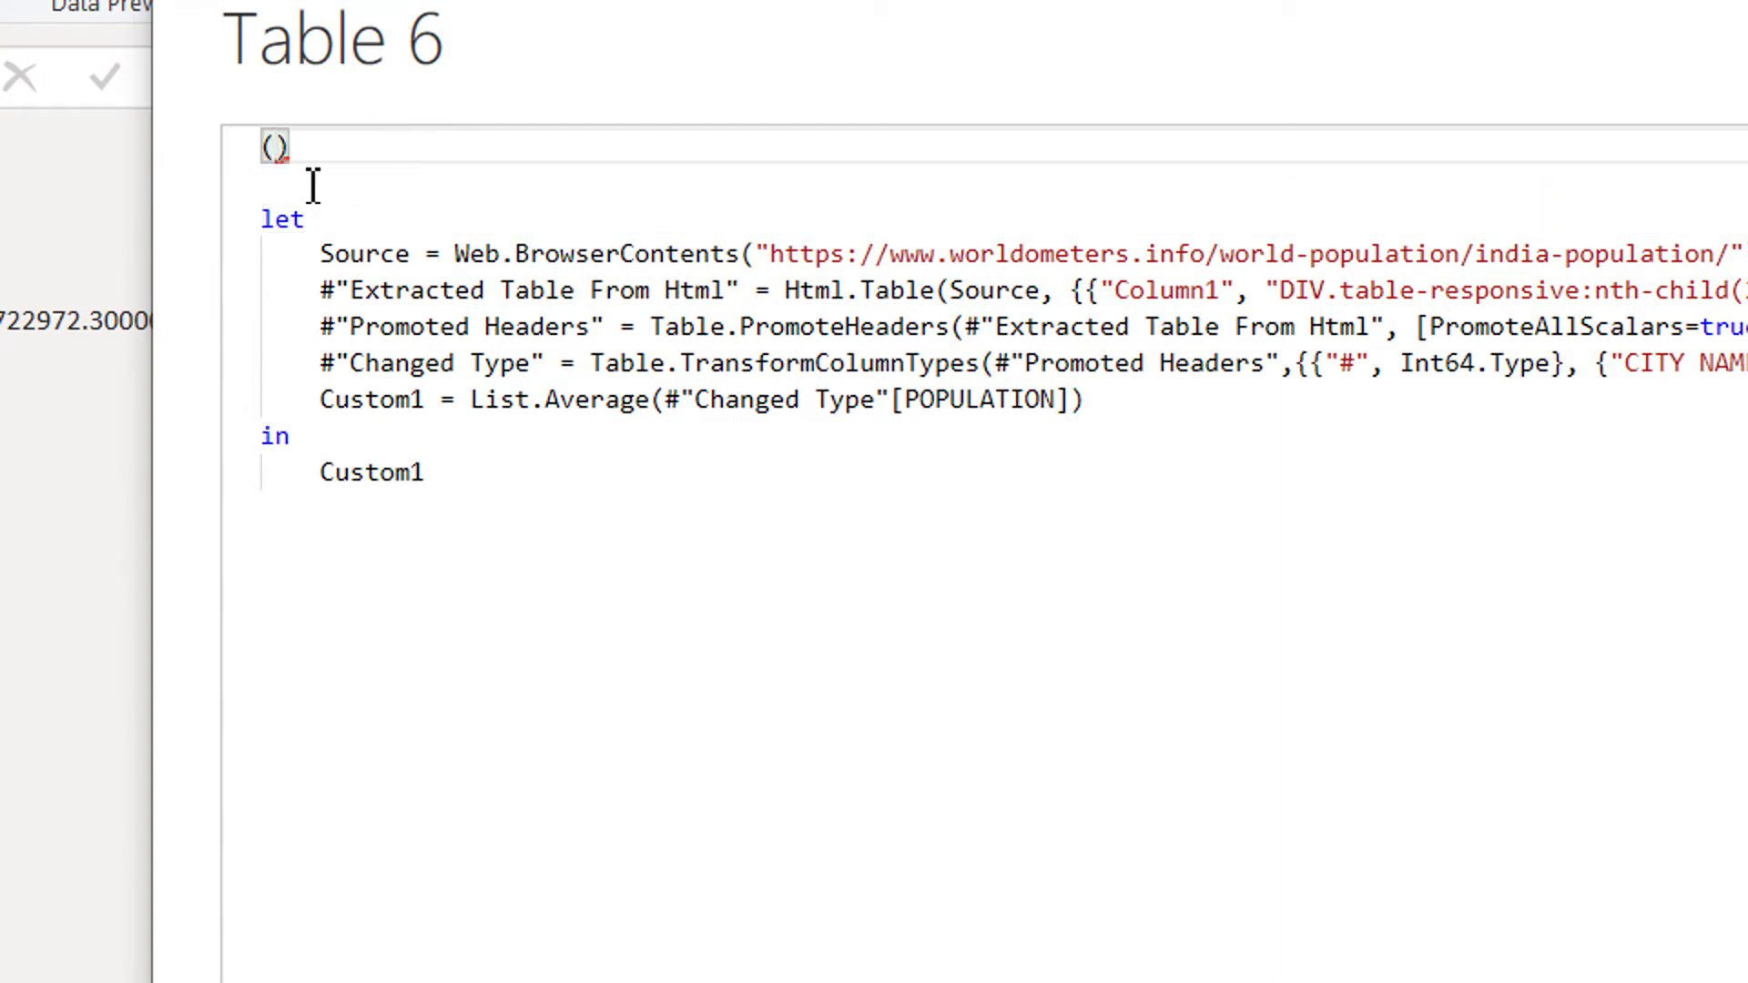
pyautogui.write('Cou')
pyautogui.press('BackSpace')
pyautogui.press('BackSpace')
pyautogui.press('BackSpace')
pyautogui.write('countr')
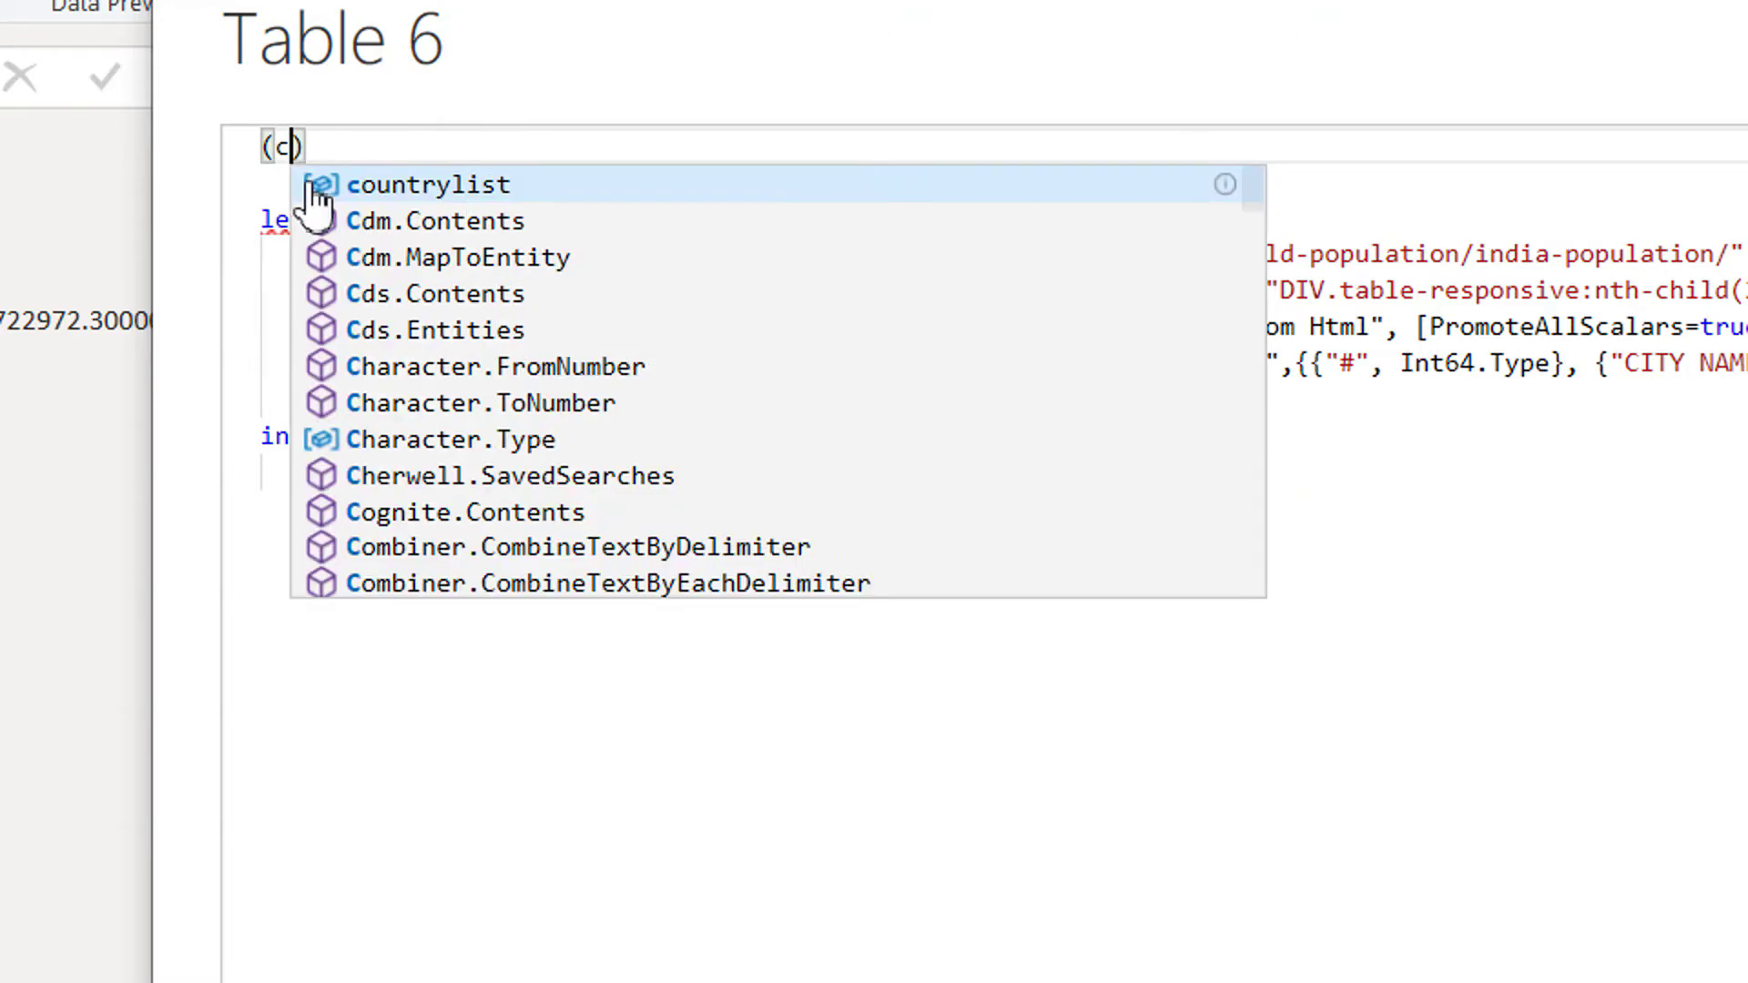
pyautogui.write('yname as ')
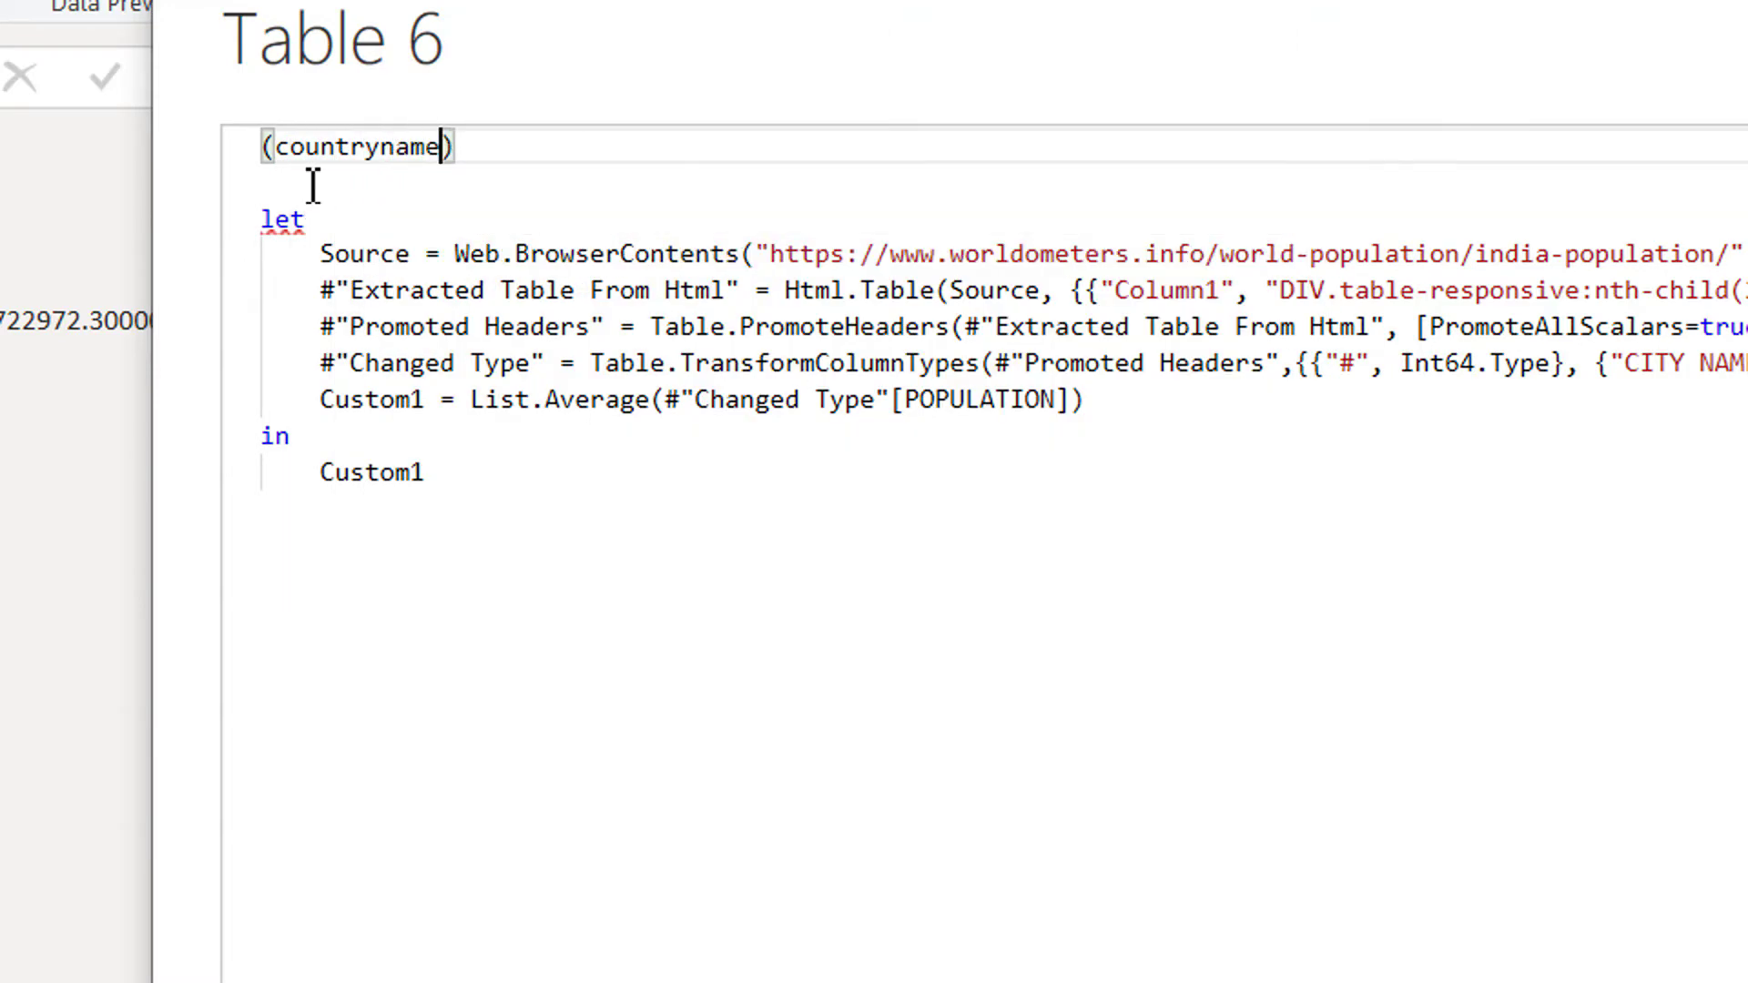
pyautogui.write('text')
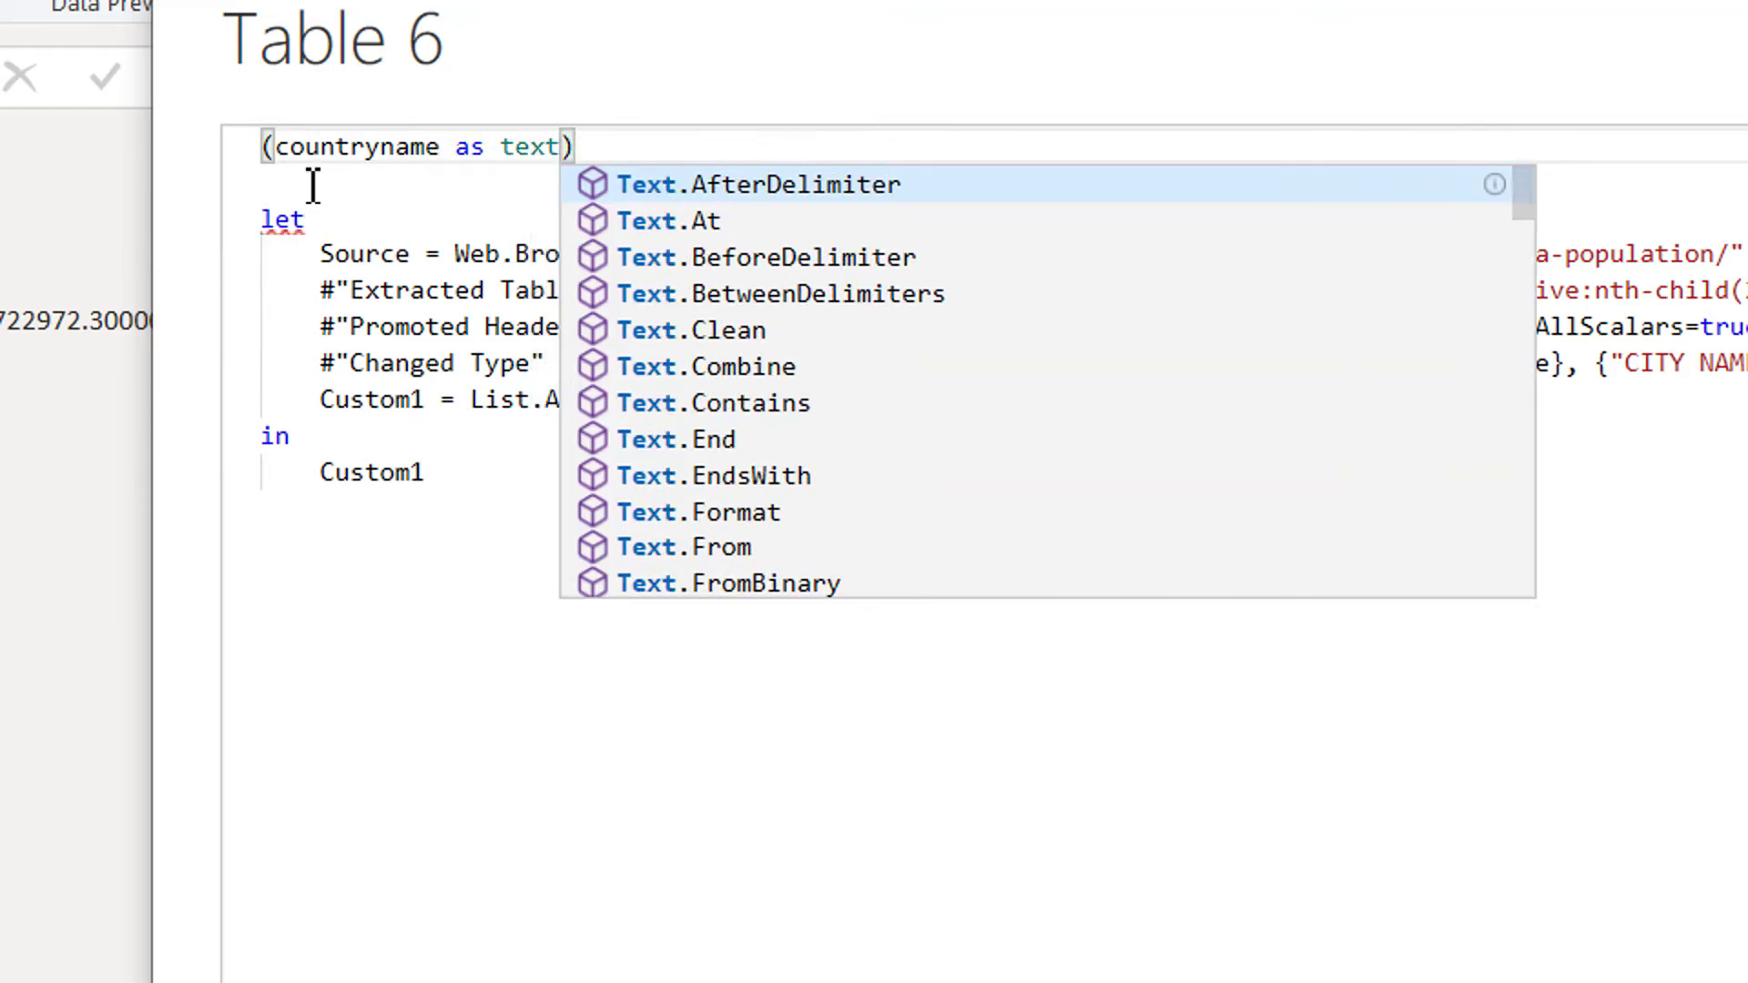
# Complete the function header after the parameter with the return type and arrow: as number=>.
pyautogui.click(635, 153)
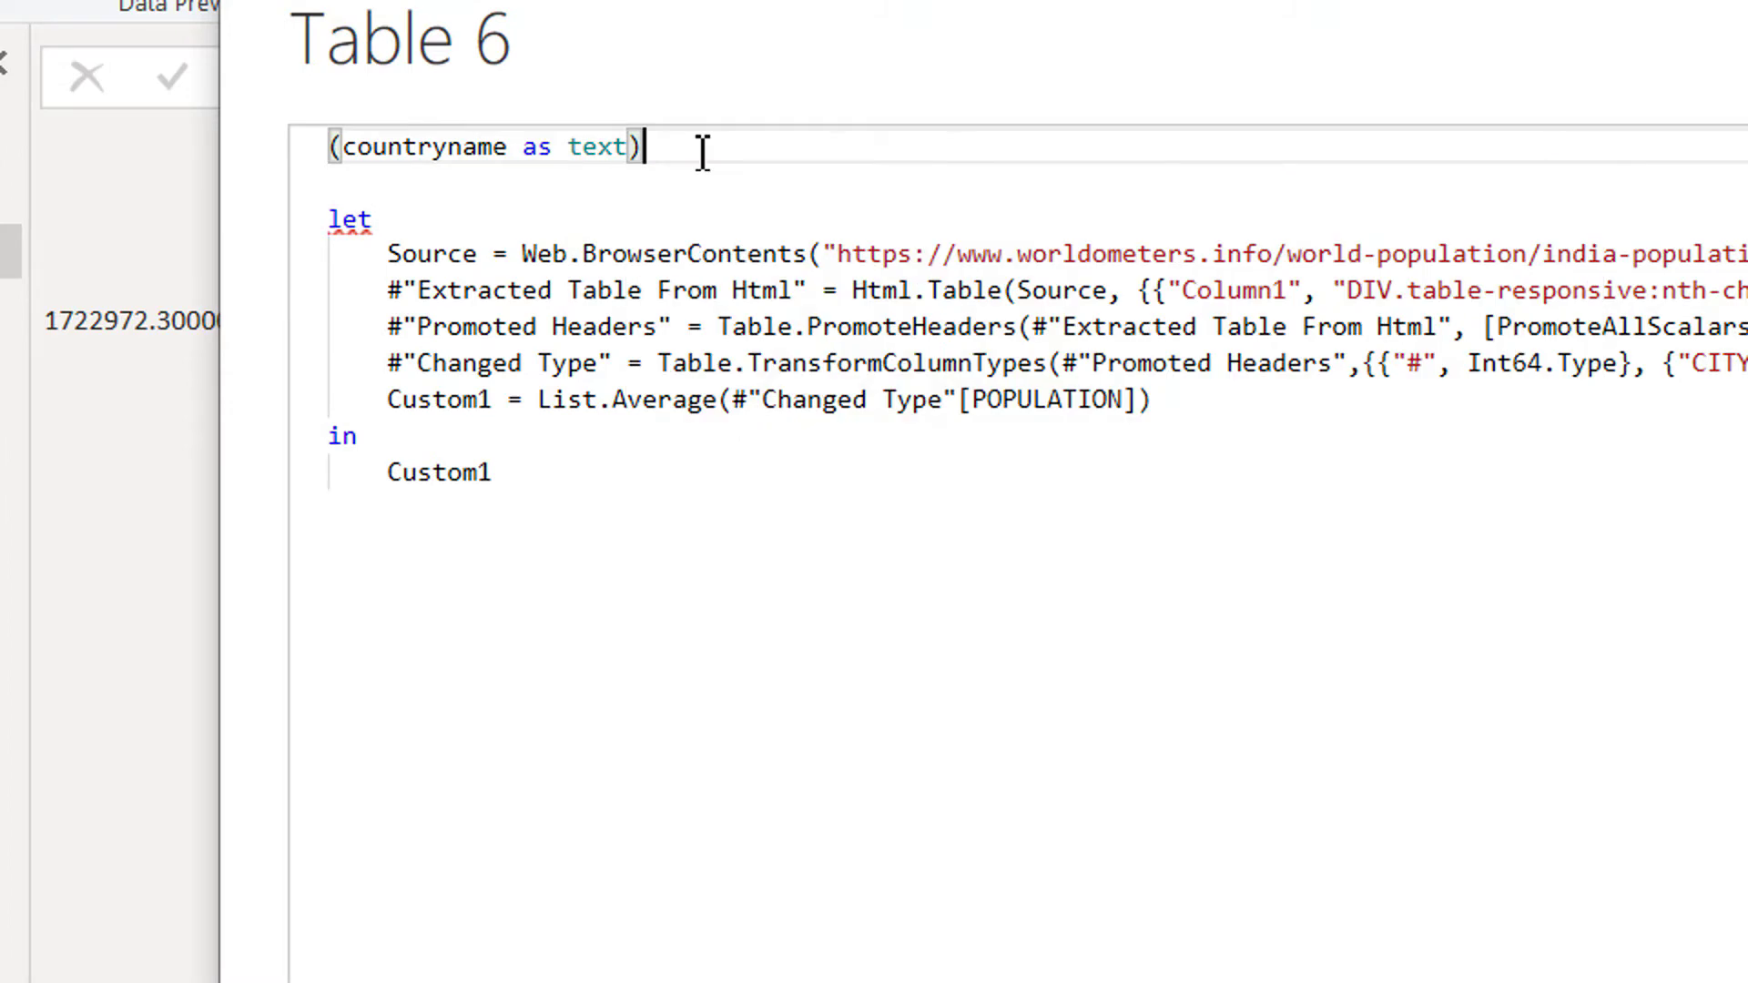
pyautogui.write('as num')
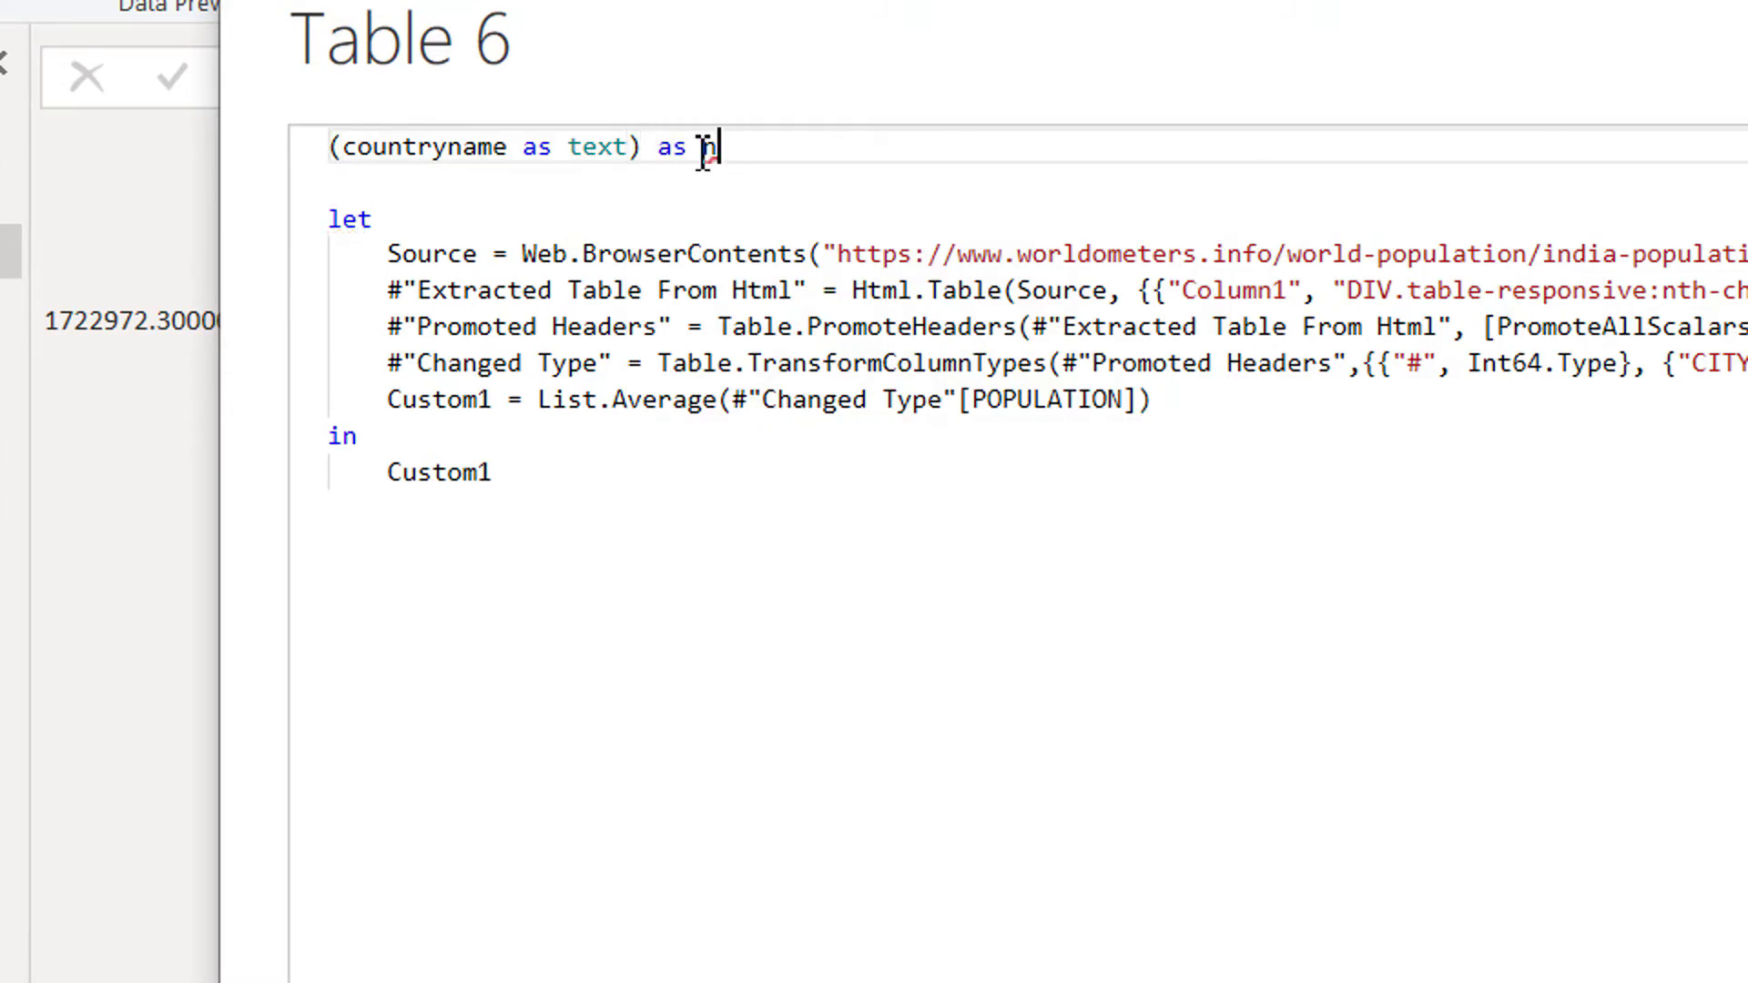
pyautogui.write('ber =>')
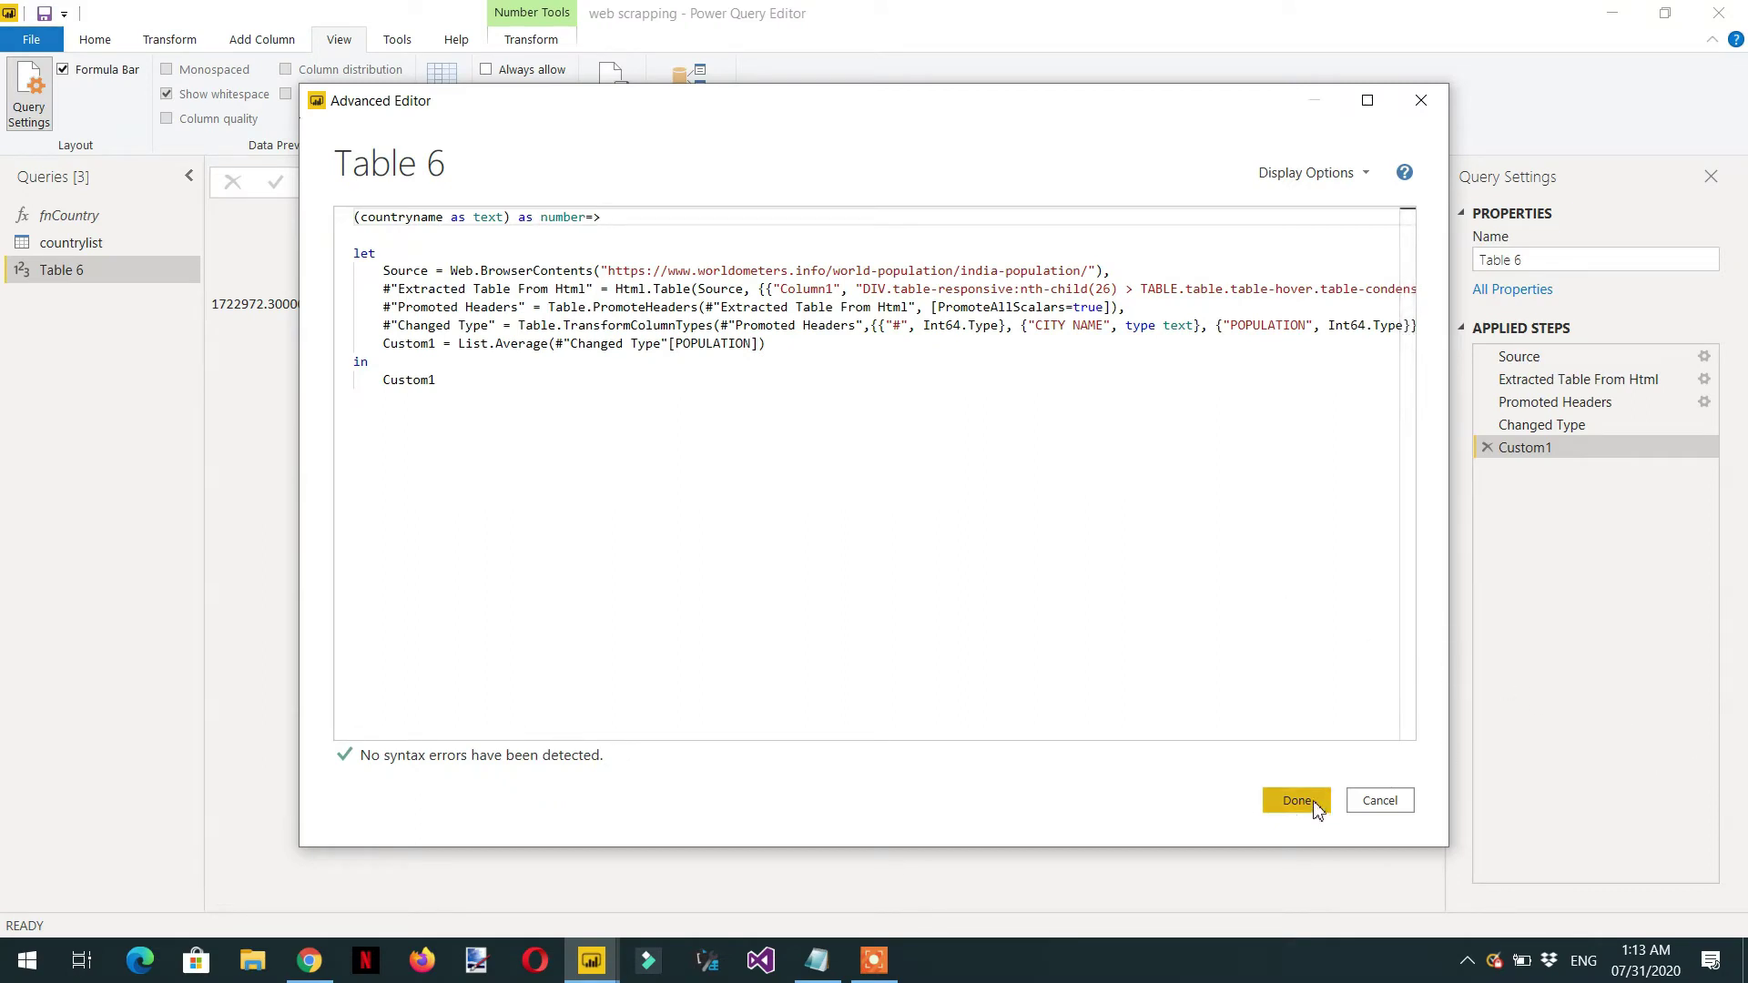
pyautogui.doubleClick(401, 219)
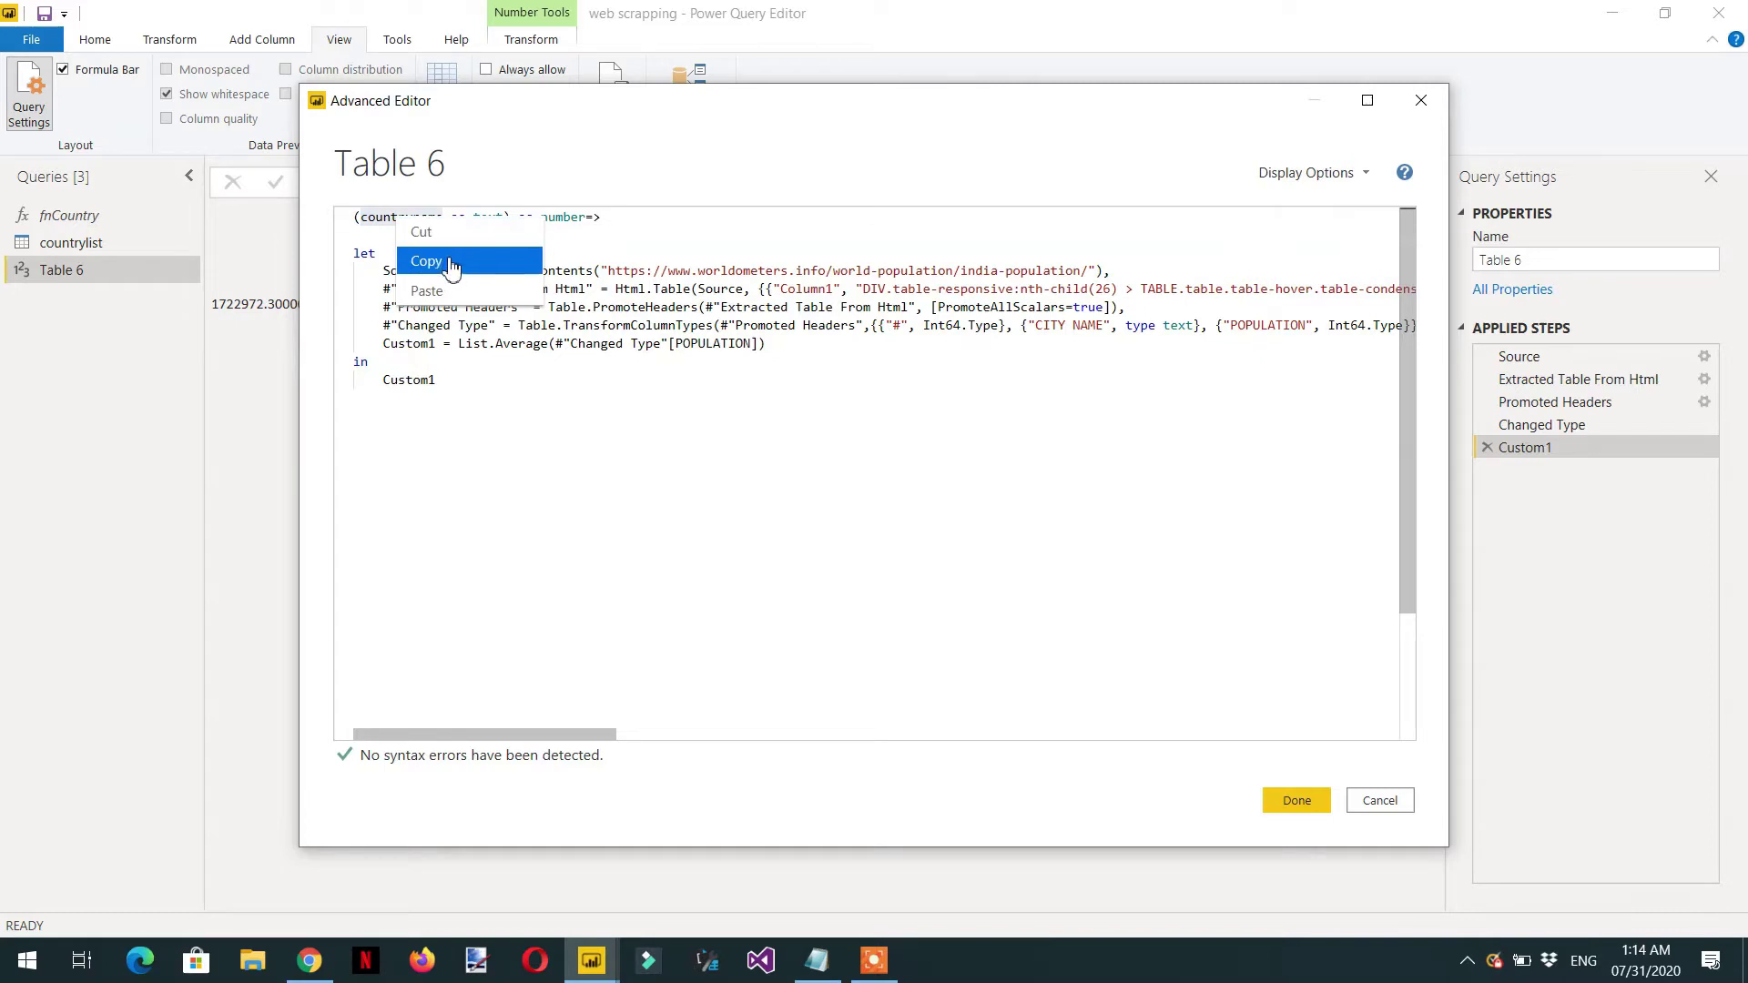
pyautogui.moveTo(1081, 271); pyautogui.dragTo(961, 272)
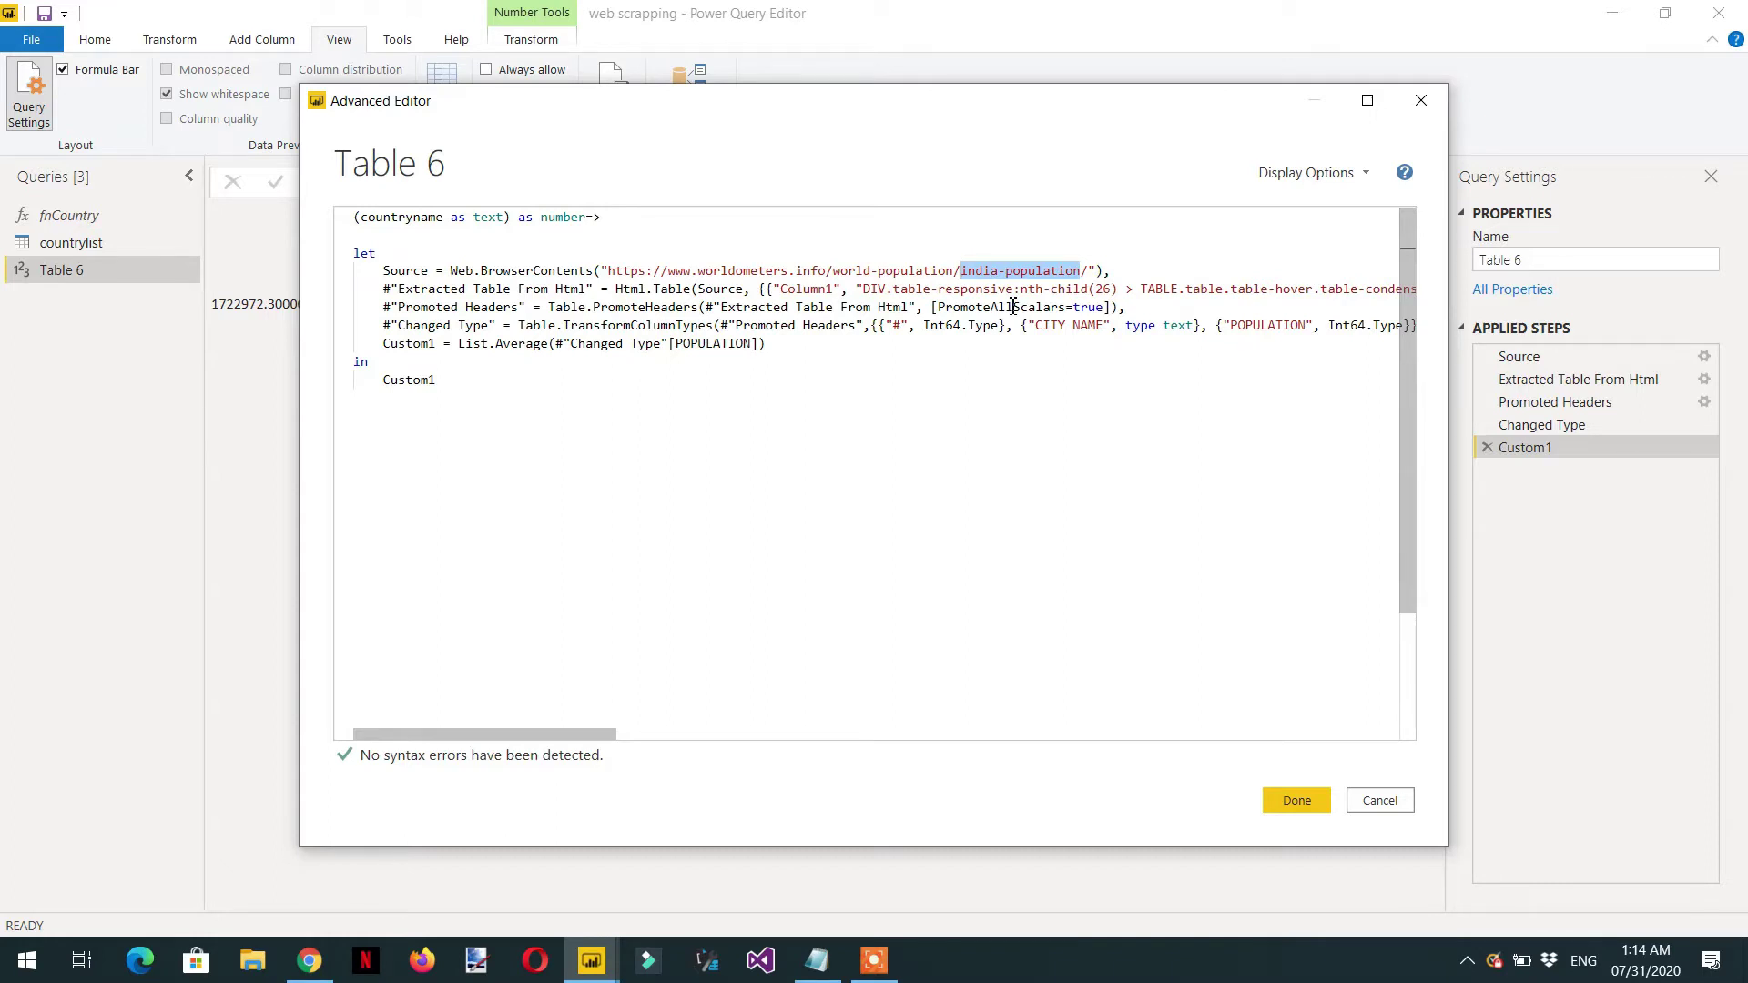
pyautogui.write('"')
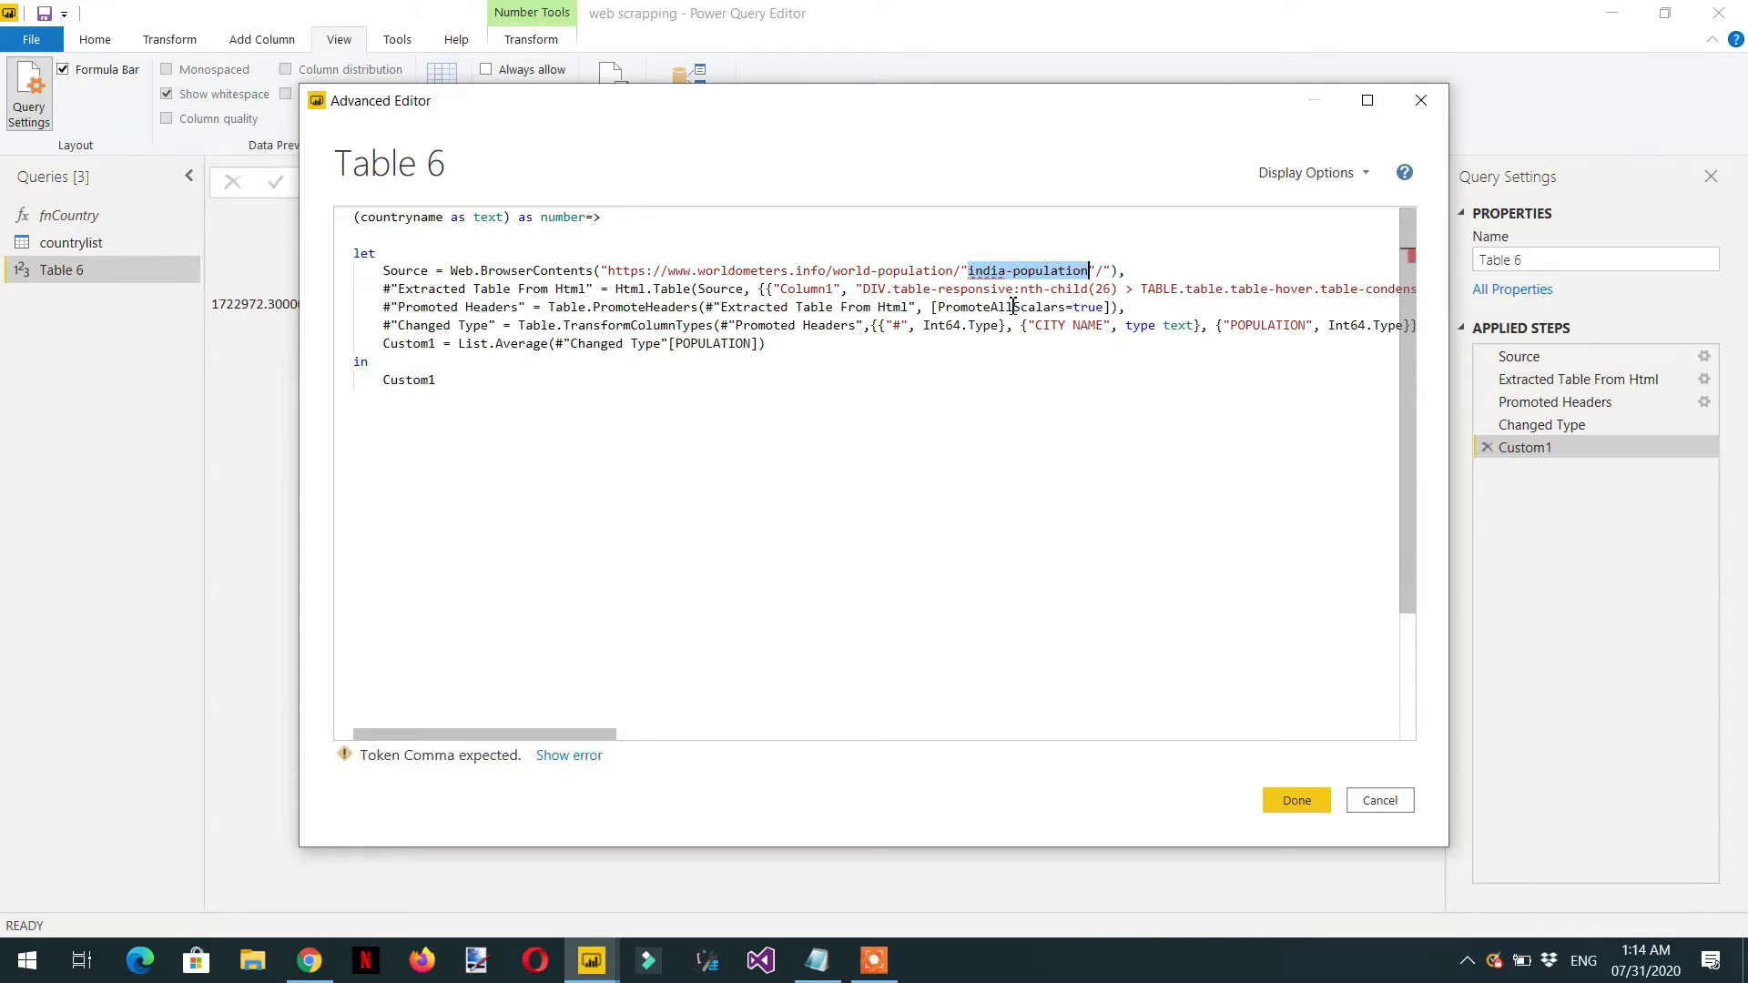
pyautogui.press('BackSpace')
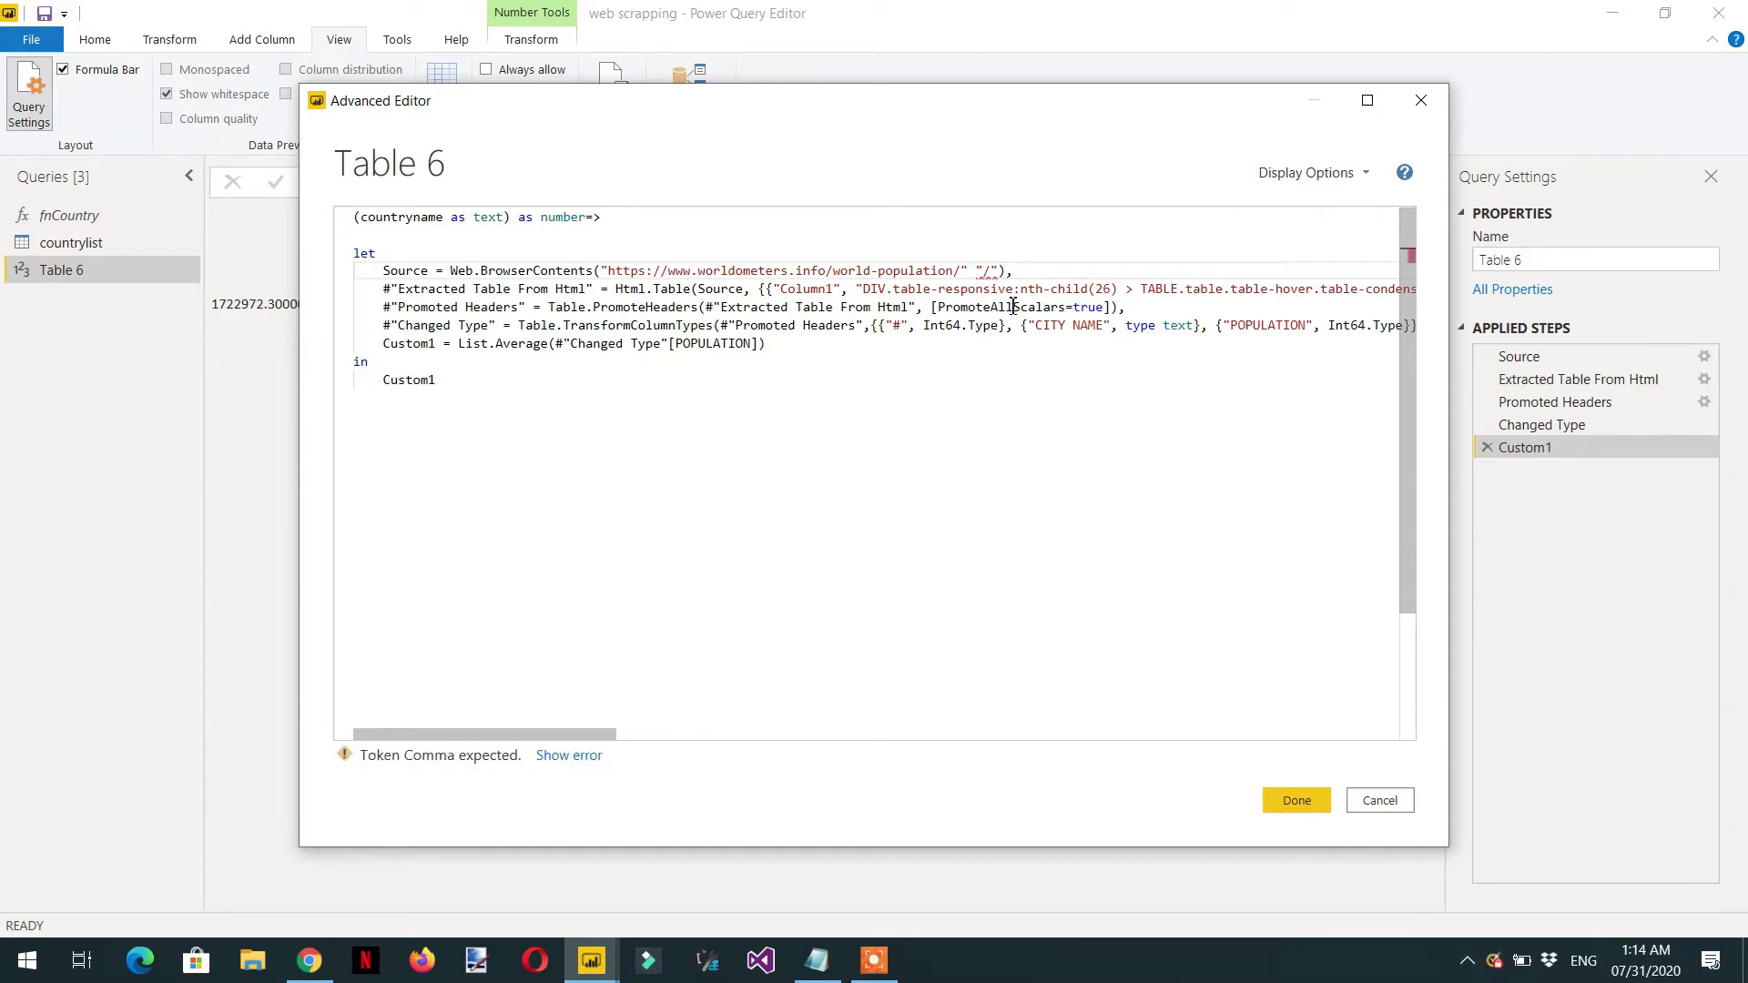
pyautogui.write('& ')
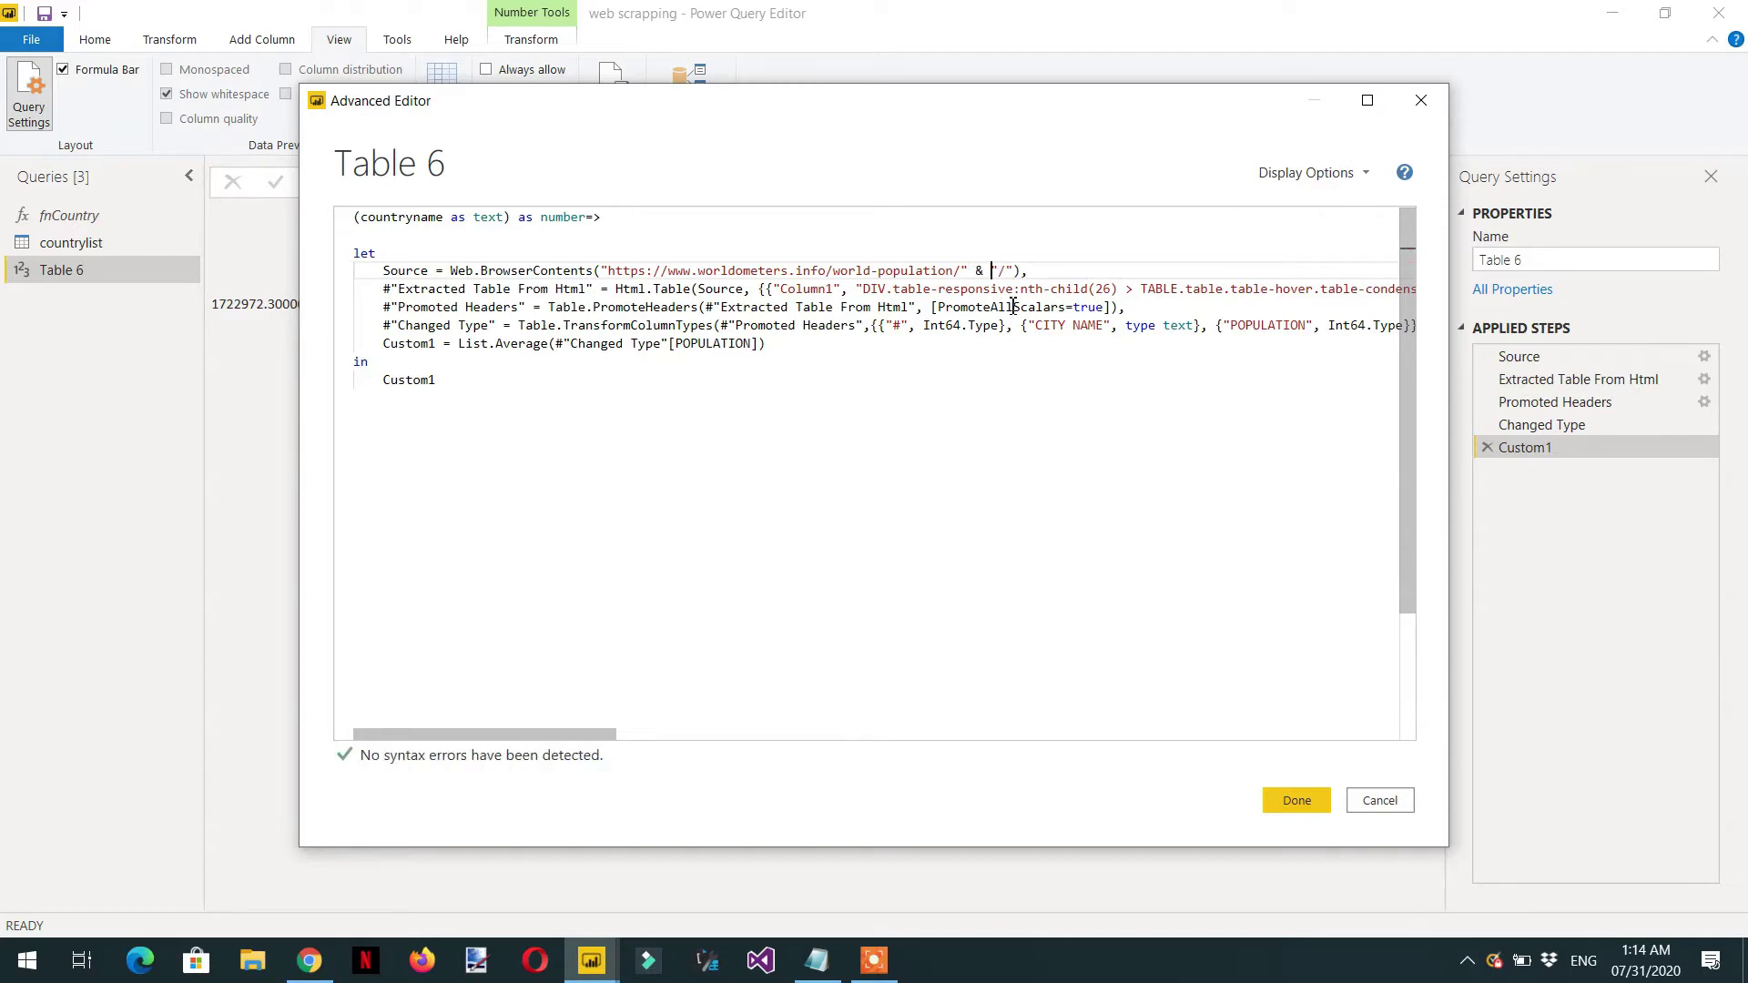
pyautogui.write('countryname')
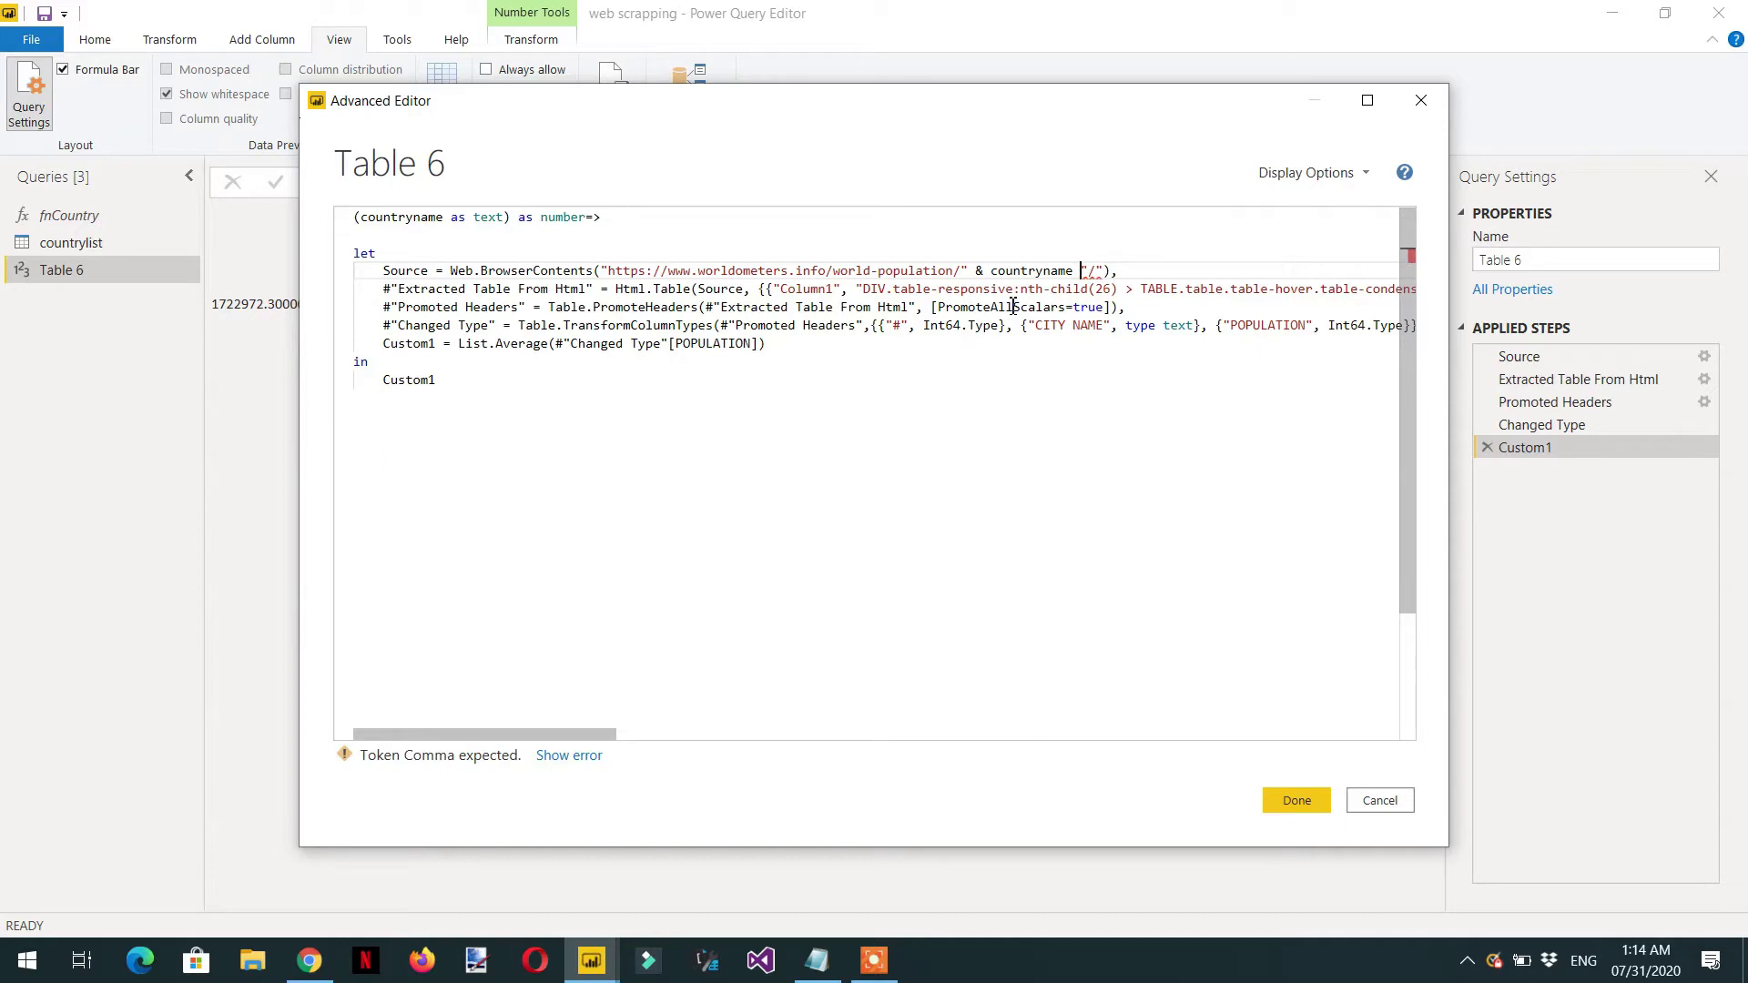
pyautogui.write(' &')
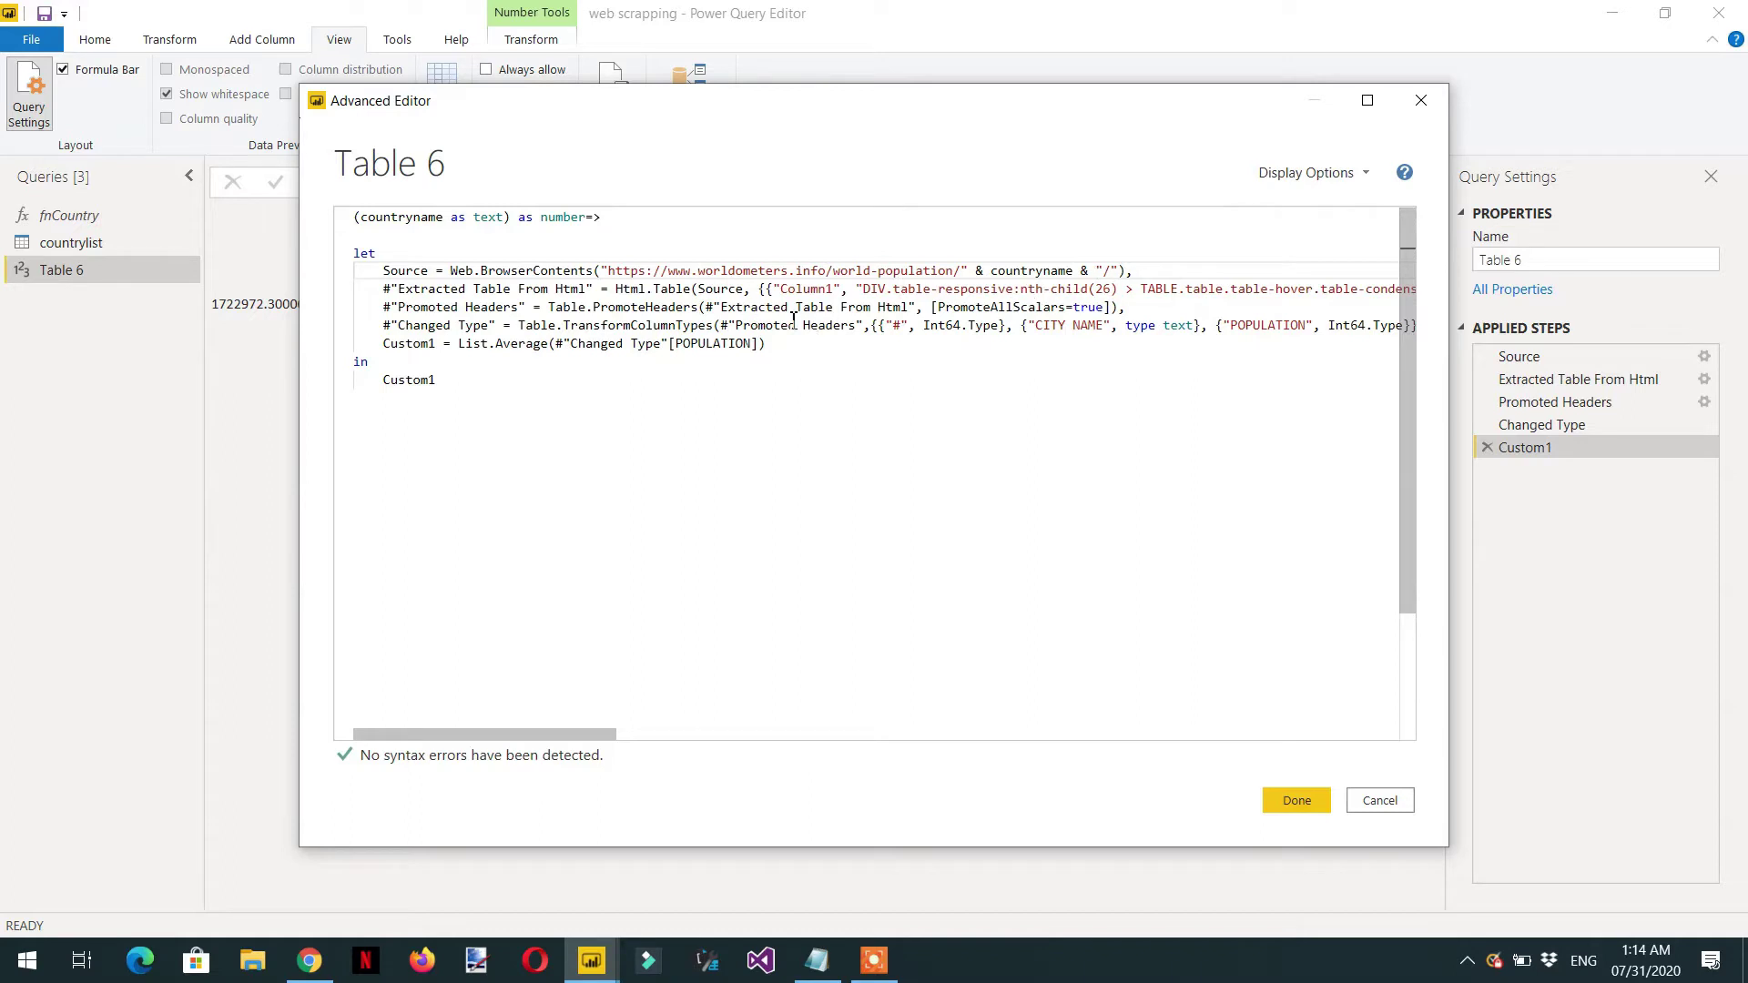
pyautogui.click(1288, 806)
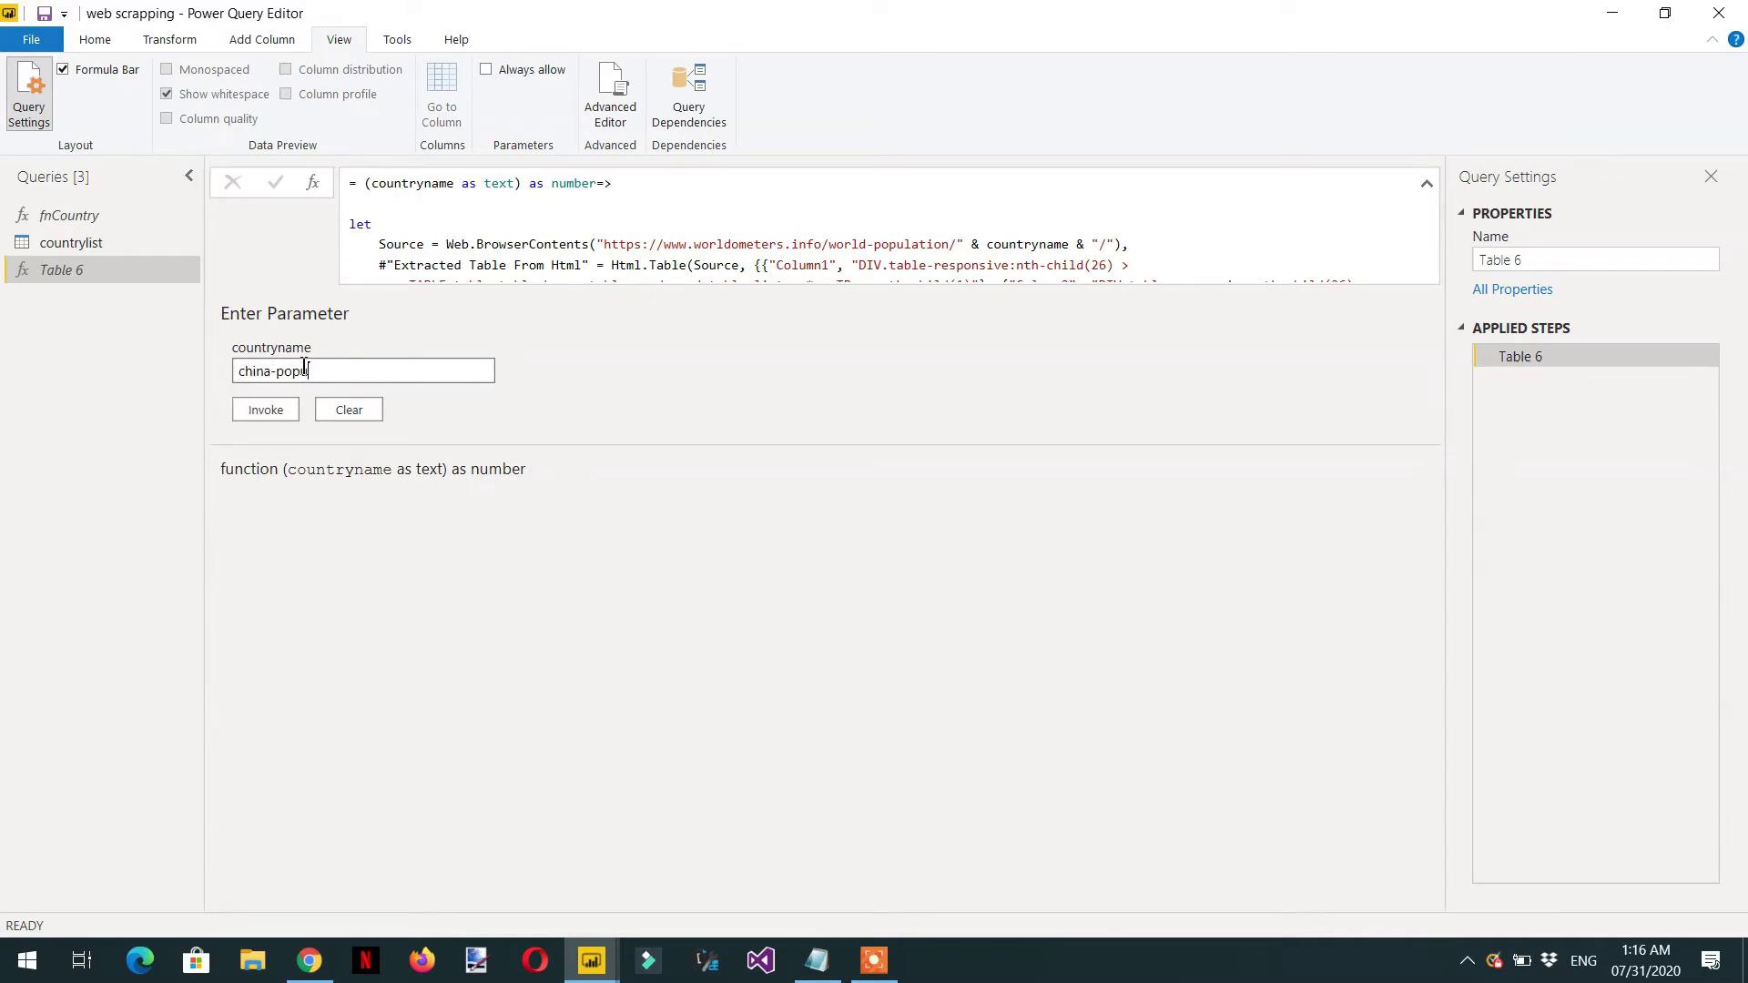
# Invoke the Table 6 function with china-population as the countryname.
pyautogui.write('tion')
pyautogui.click(265, 410)
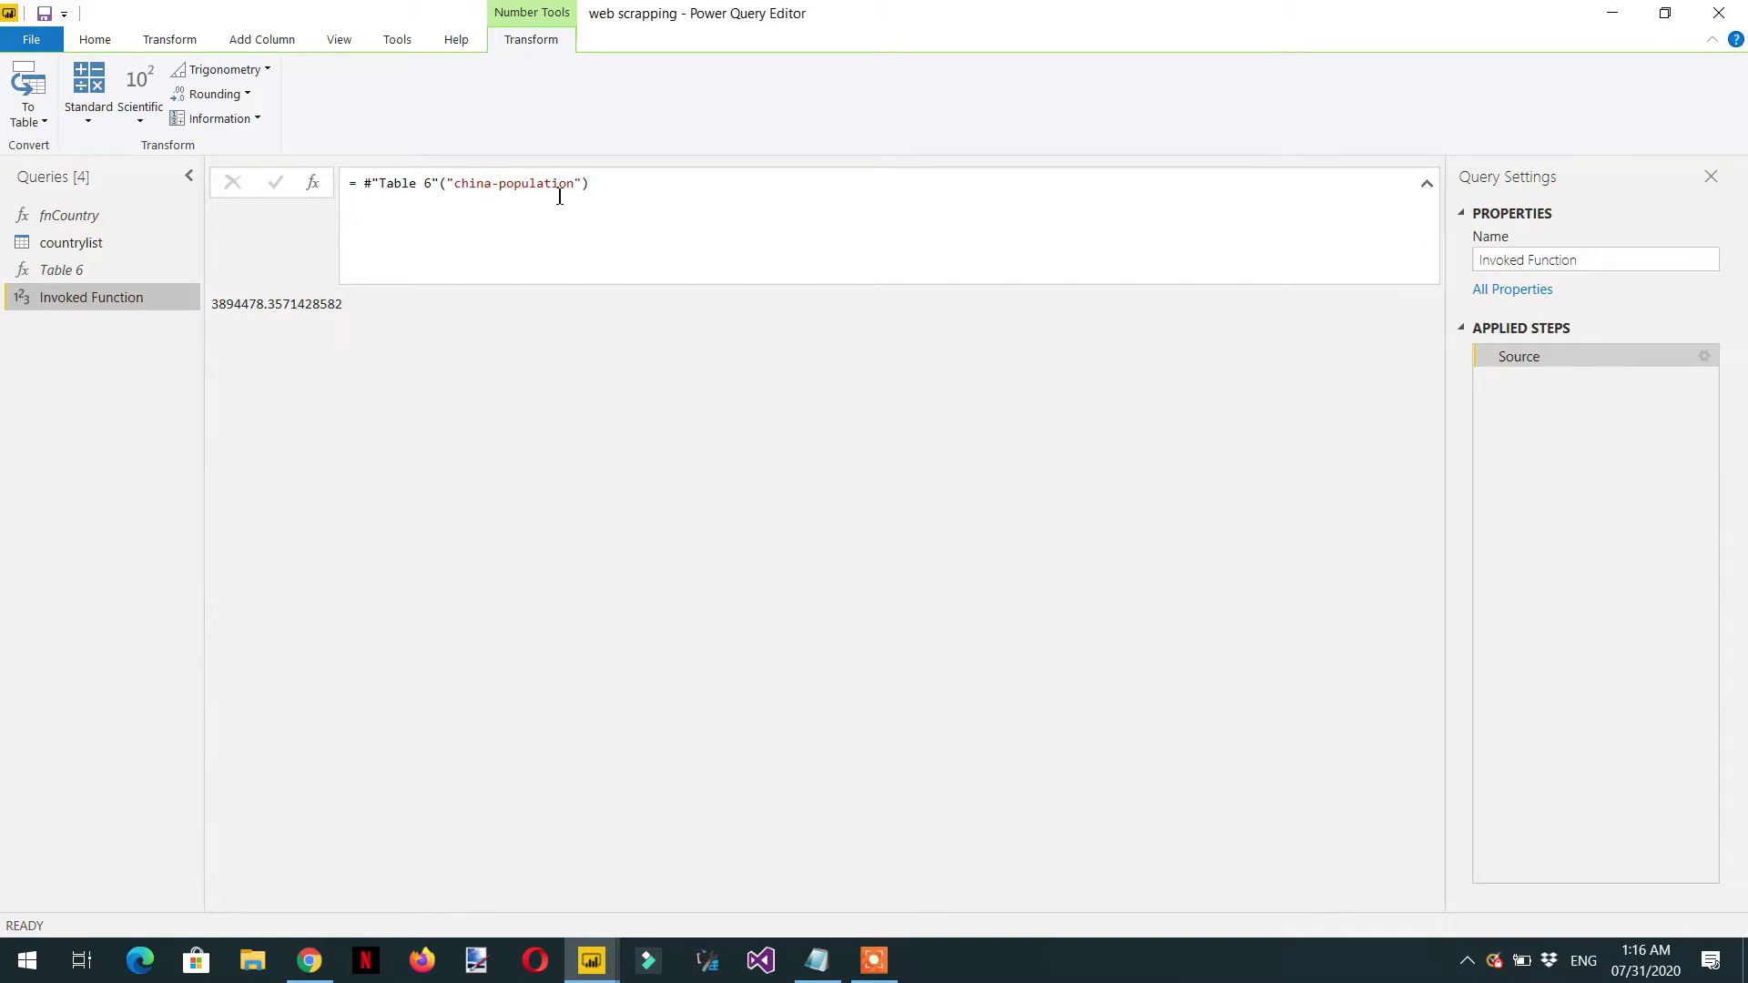
# Change the invoked function's argument to us-population and commit the formula = #"Table 6"("us-population").
pyautogui.click(498, 186)
pyautogui.press('BackSpace')
pyautogui.press('BackSpace')
pyautogui.press('BackSpace')
pyautogui.press('BackSpace')
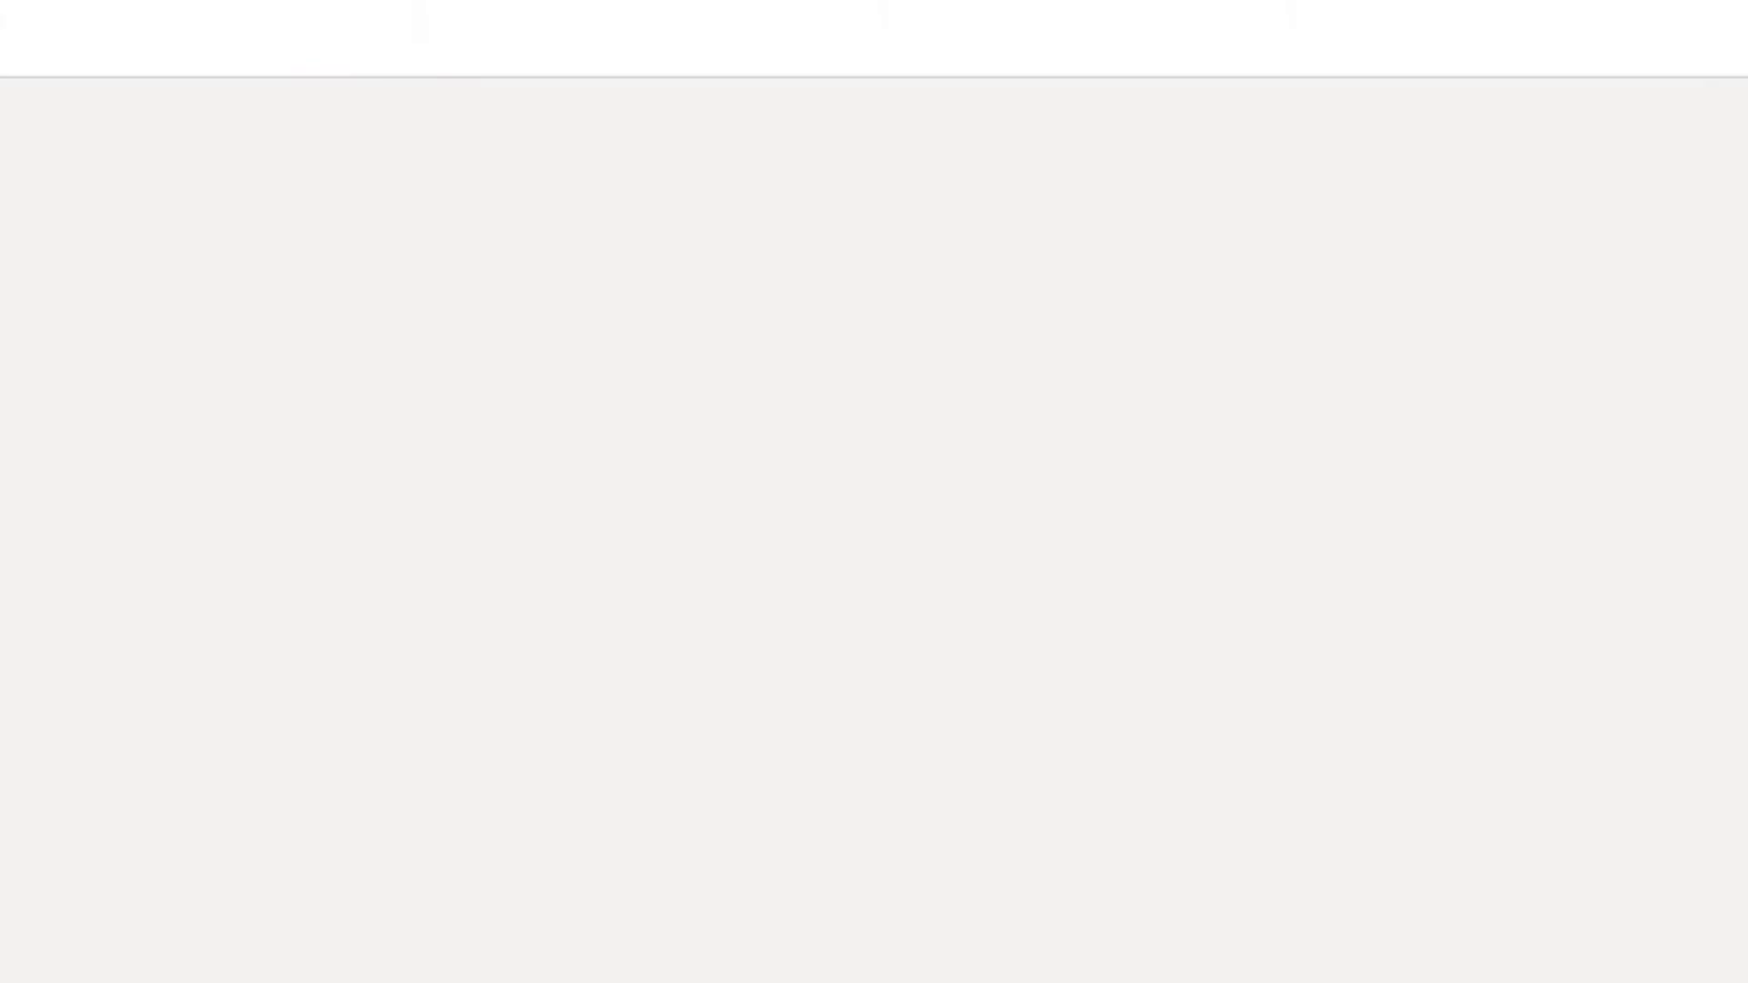
pyautogui.press('BackSpace')
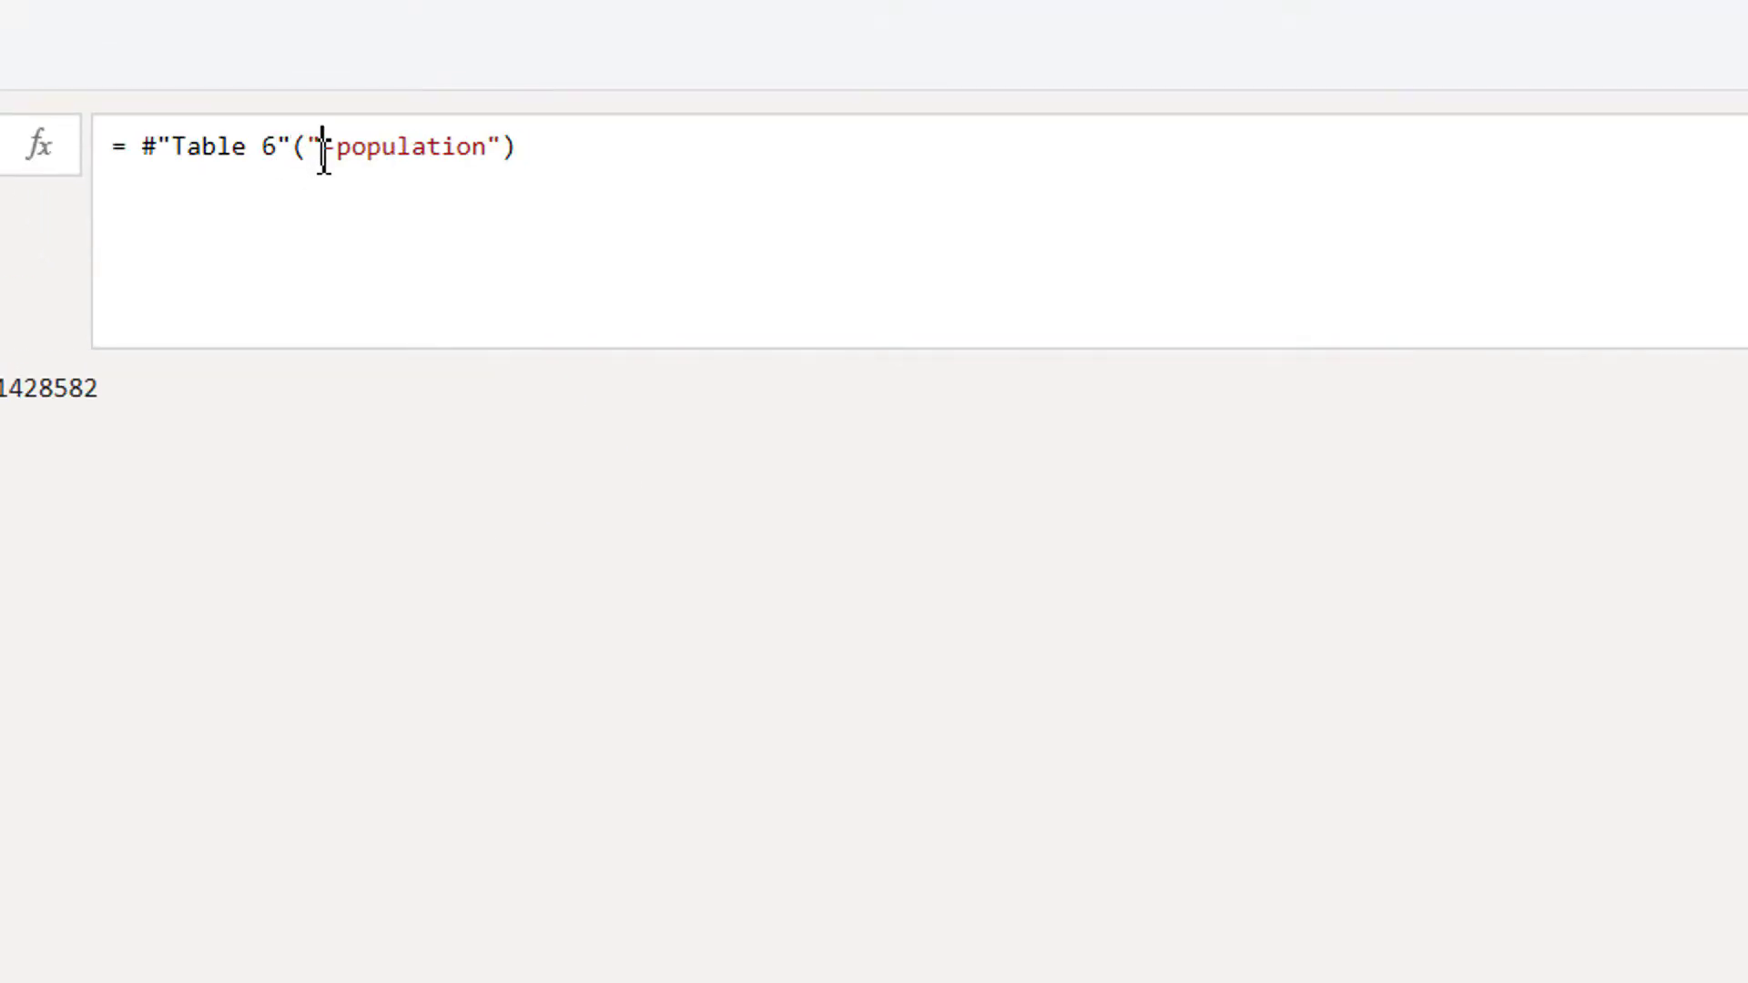
pyautogui.write('us')
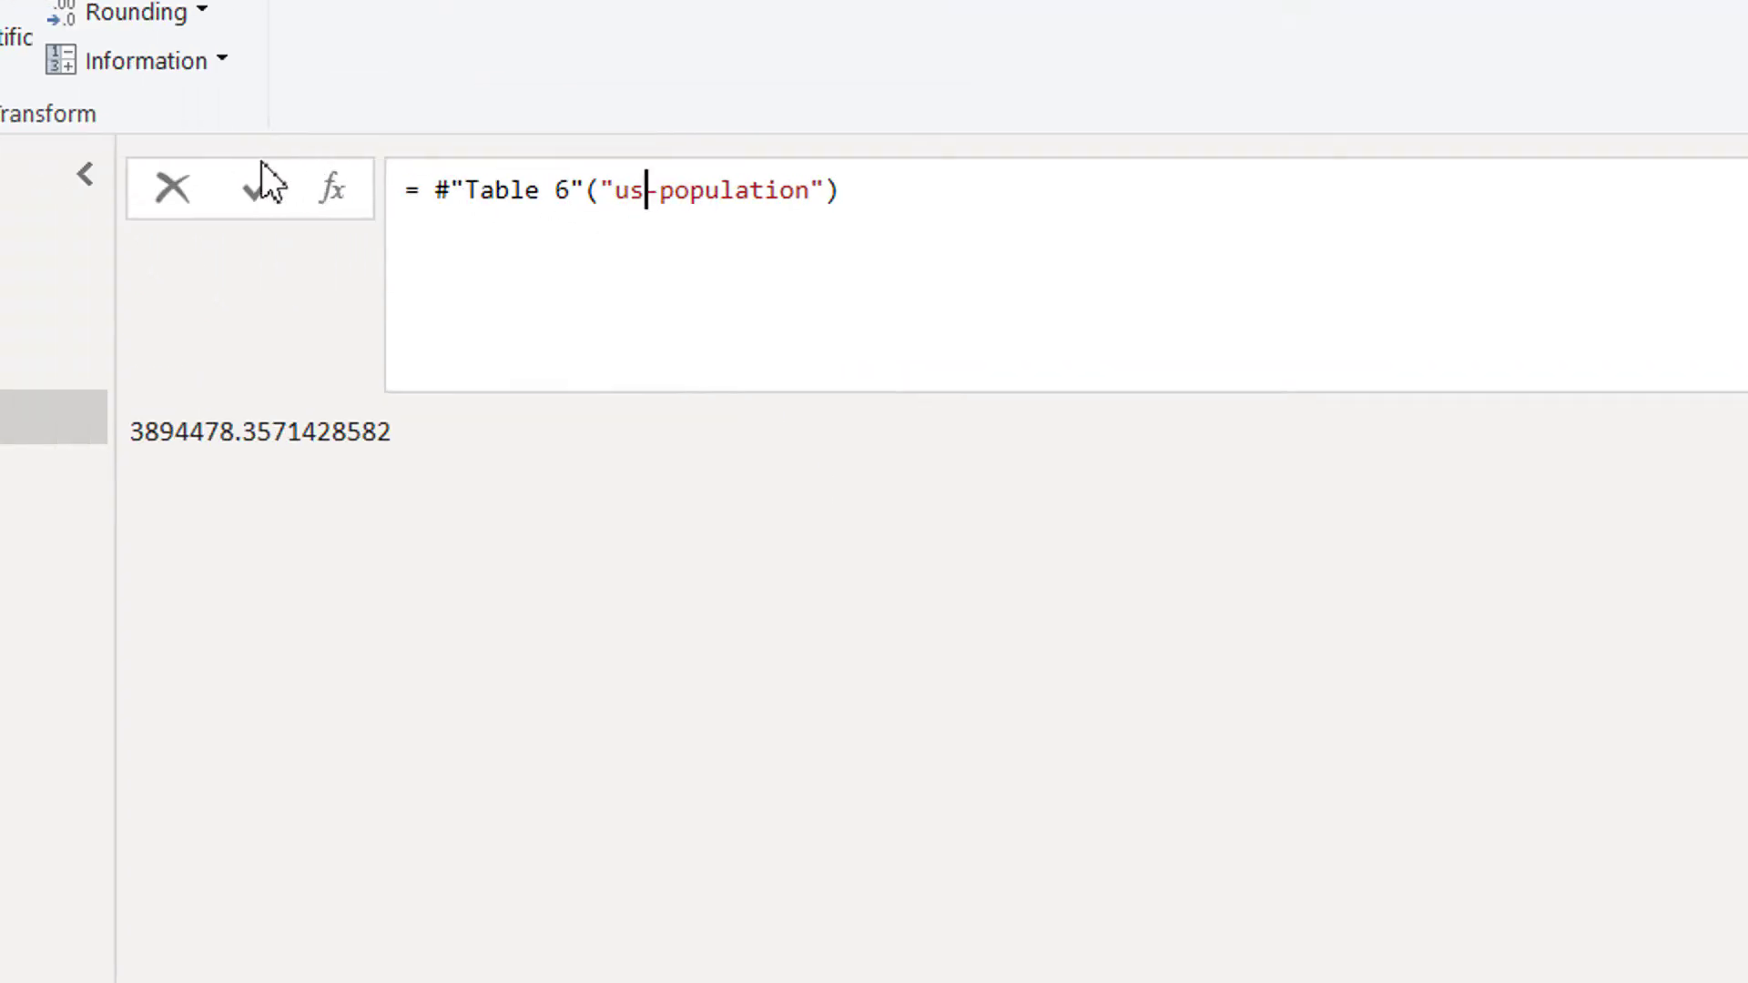
pyautogui.click(263, 189)
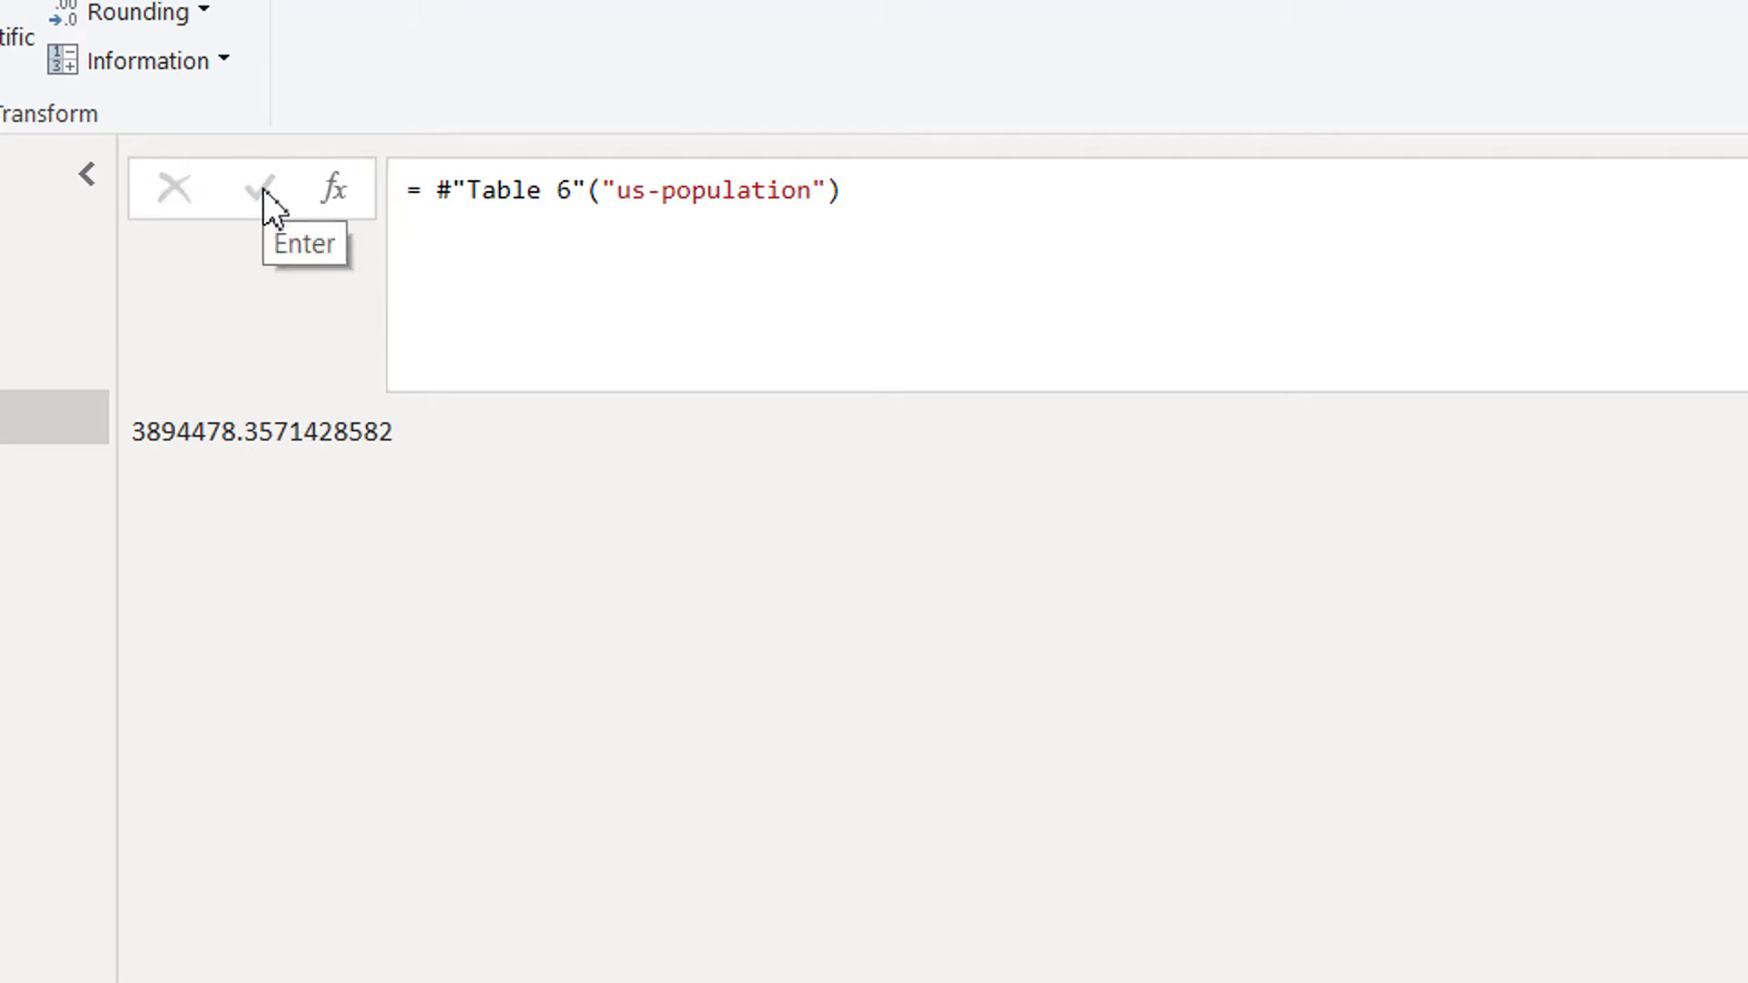
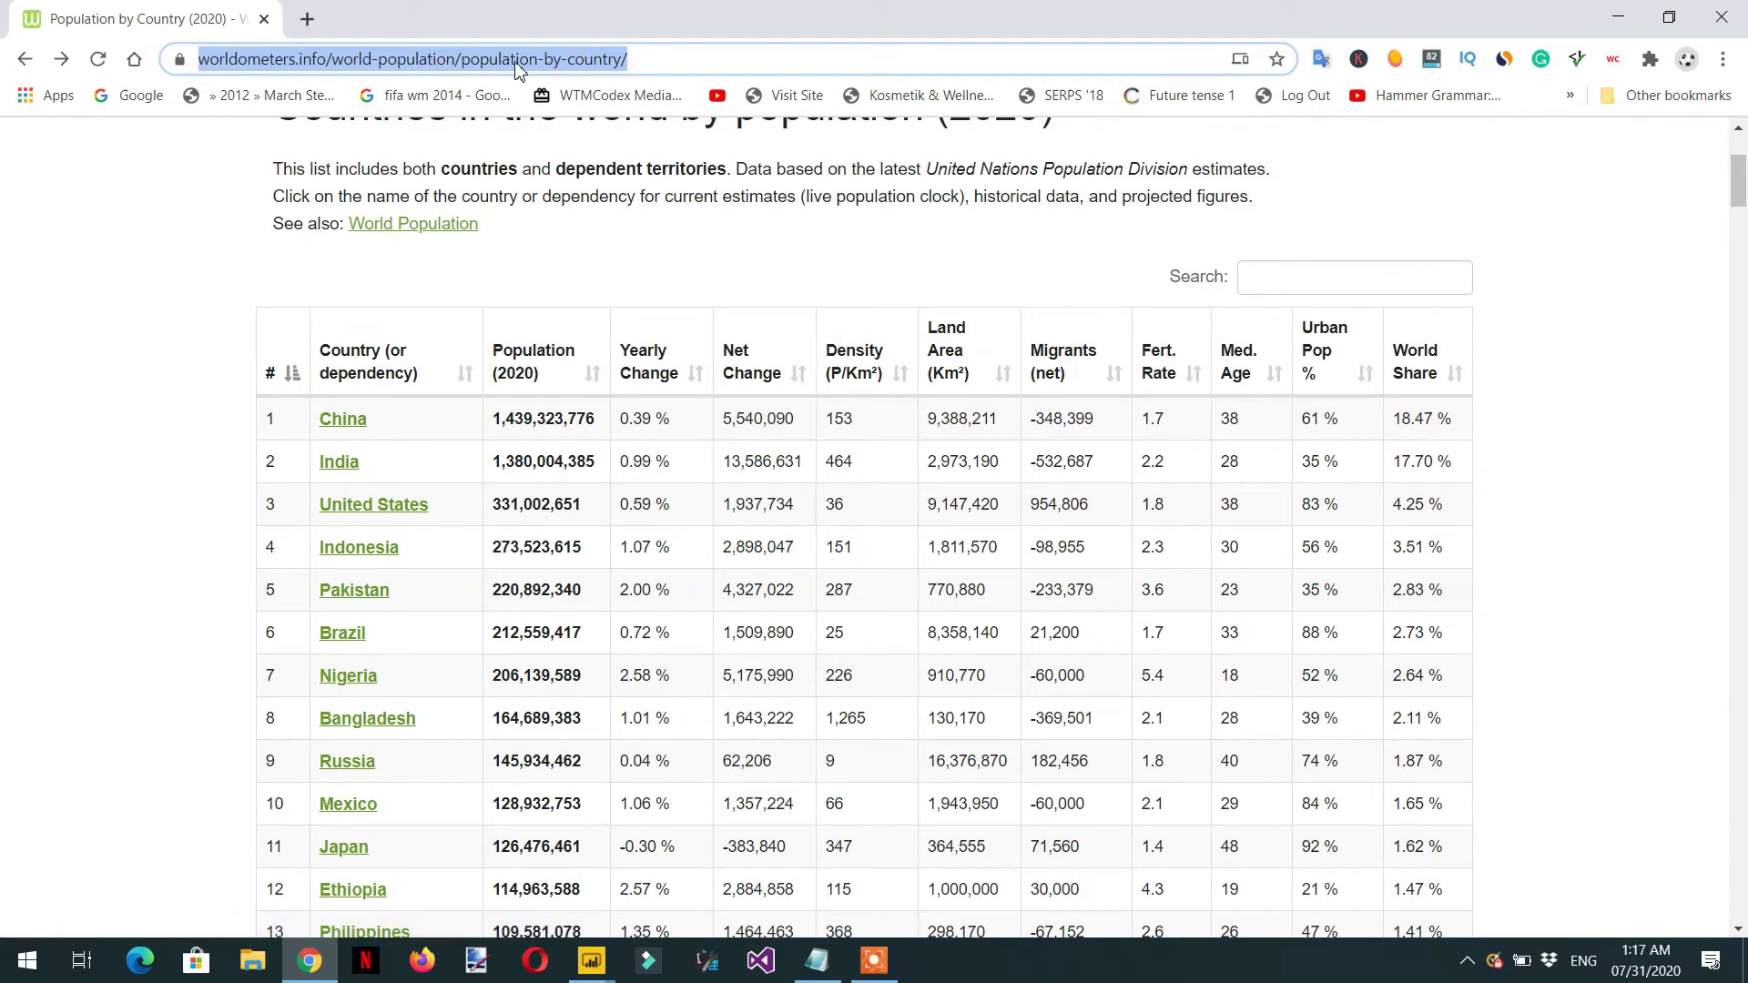
# Copy the URL of Worldometer's Population by Country page.
pyautogui.scroll(-1, 360, 539)
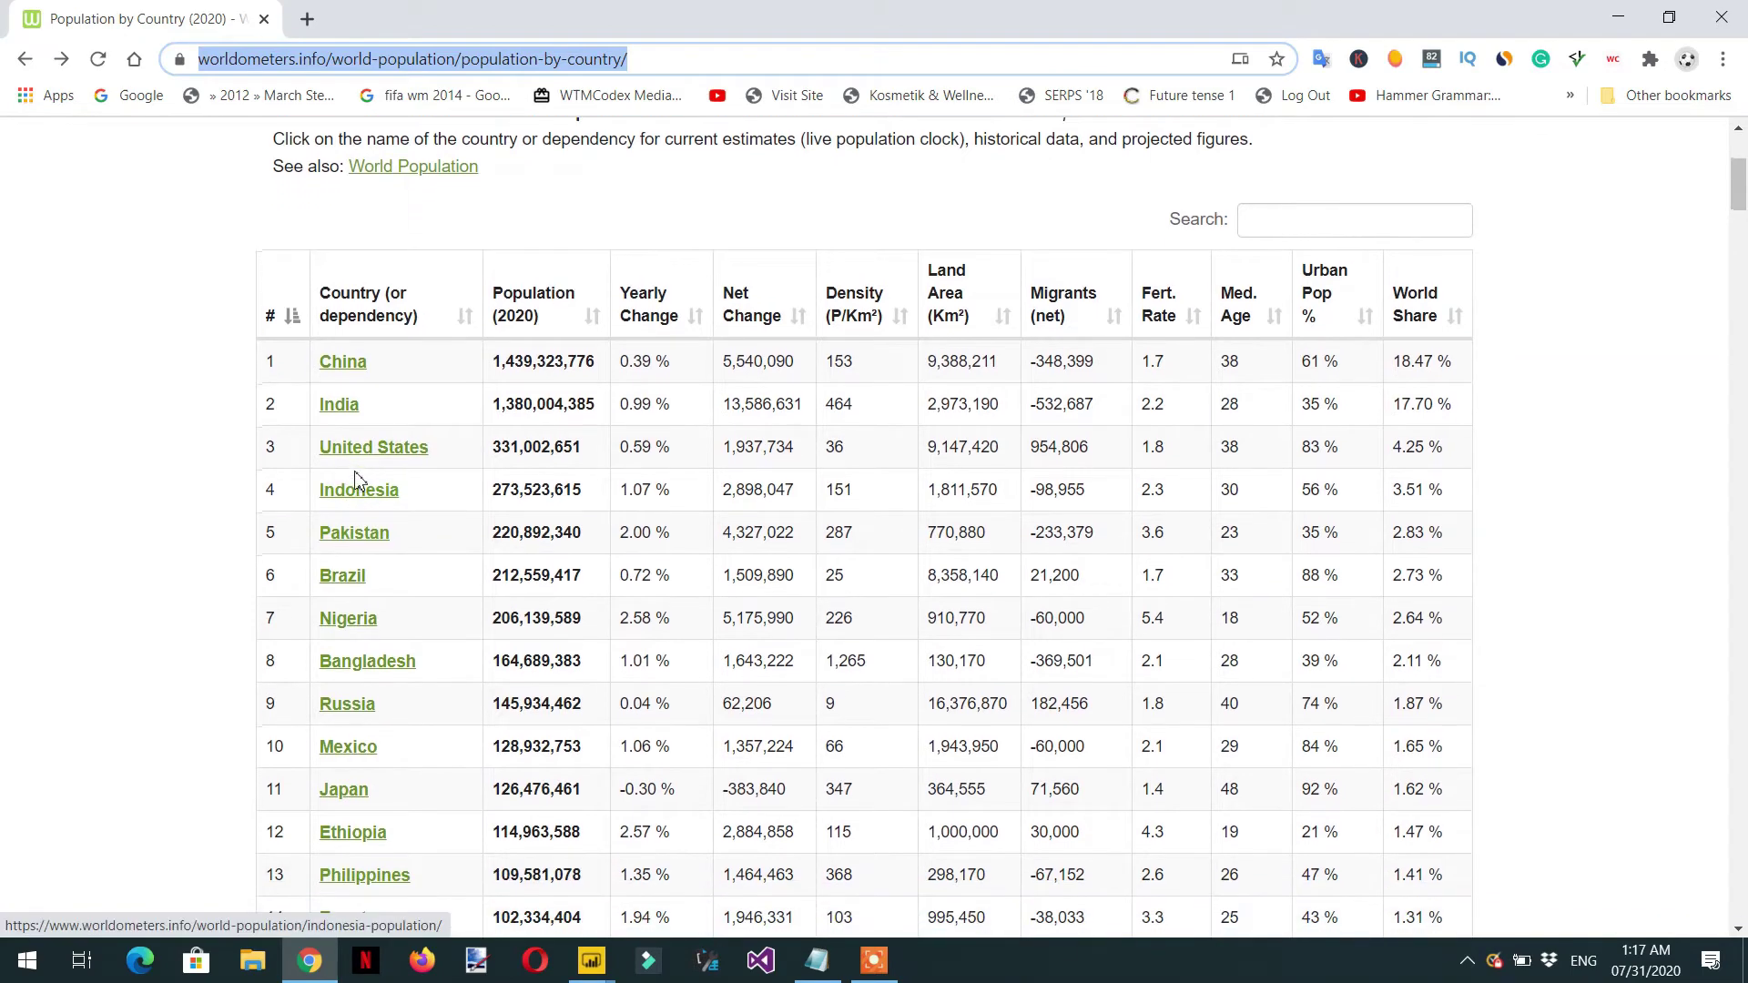
pyautogui.rightClick(369, 60)
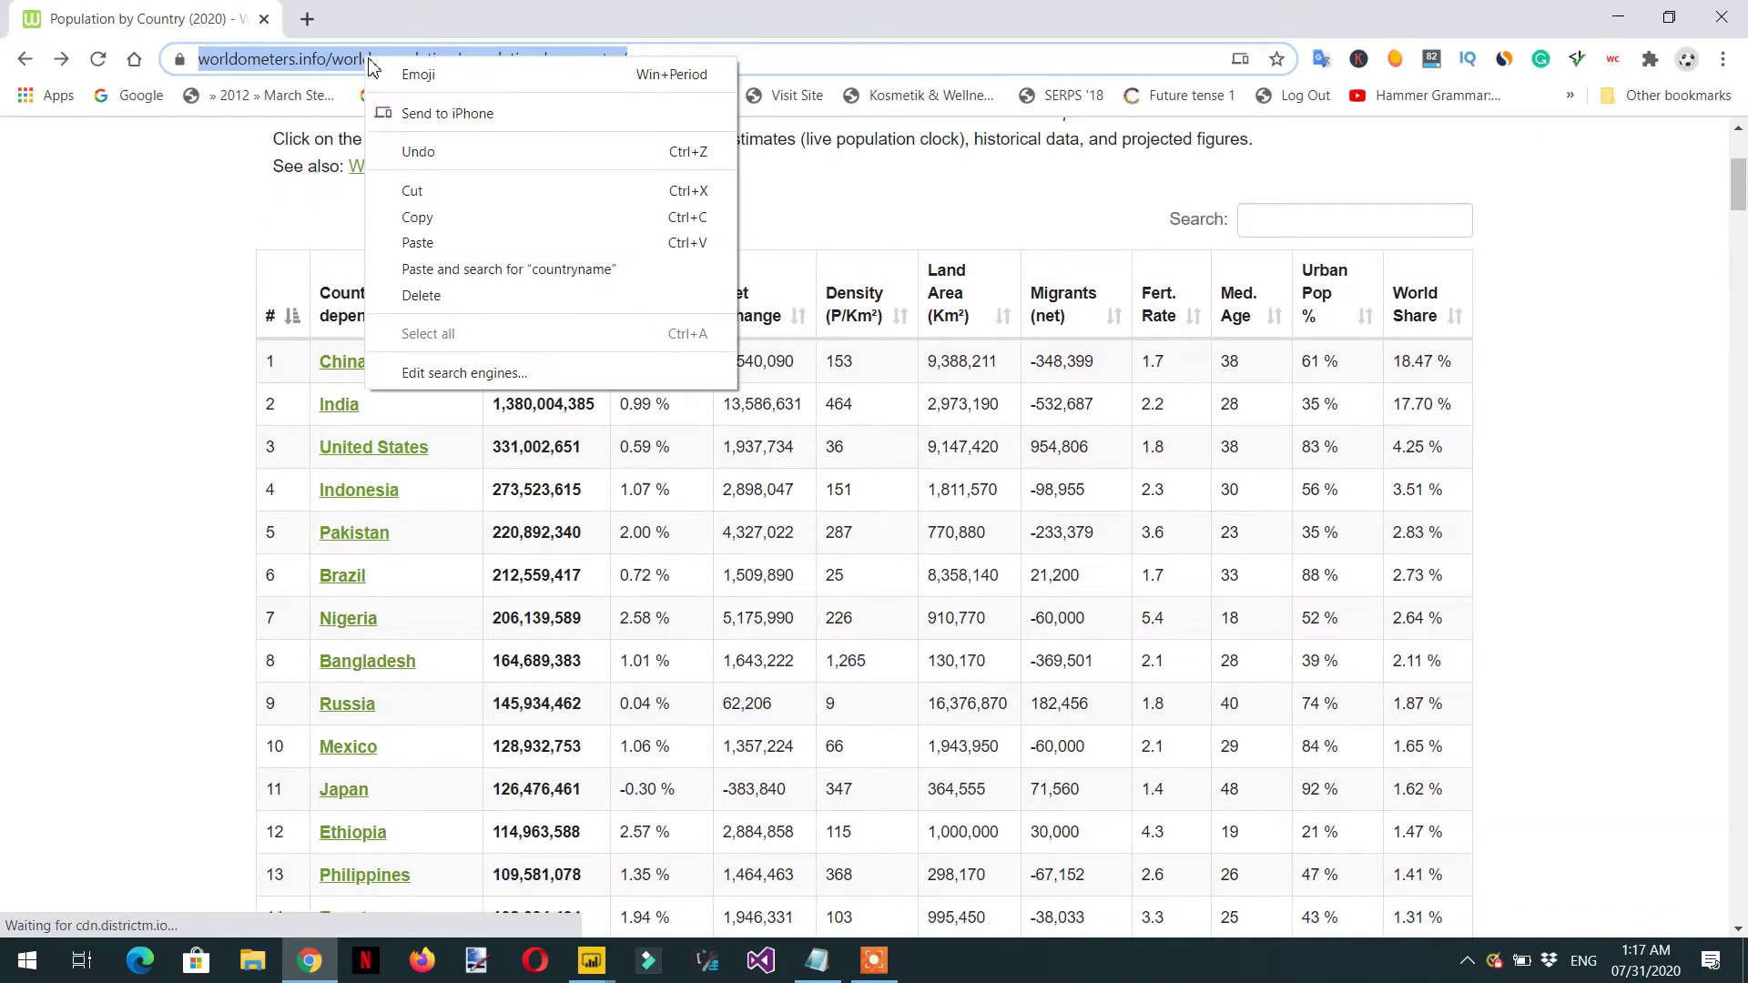
pyautogui.click(478, 218)
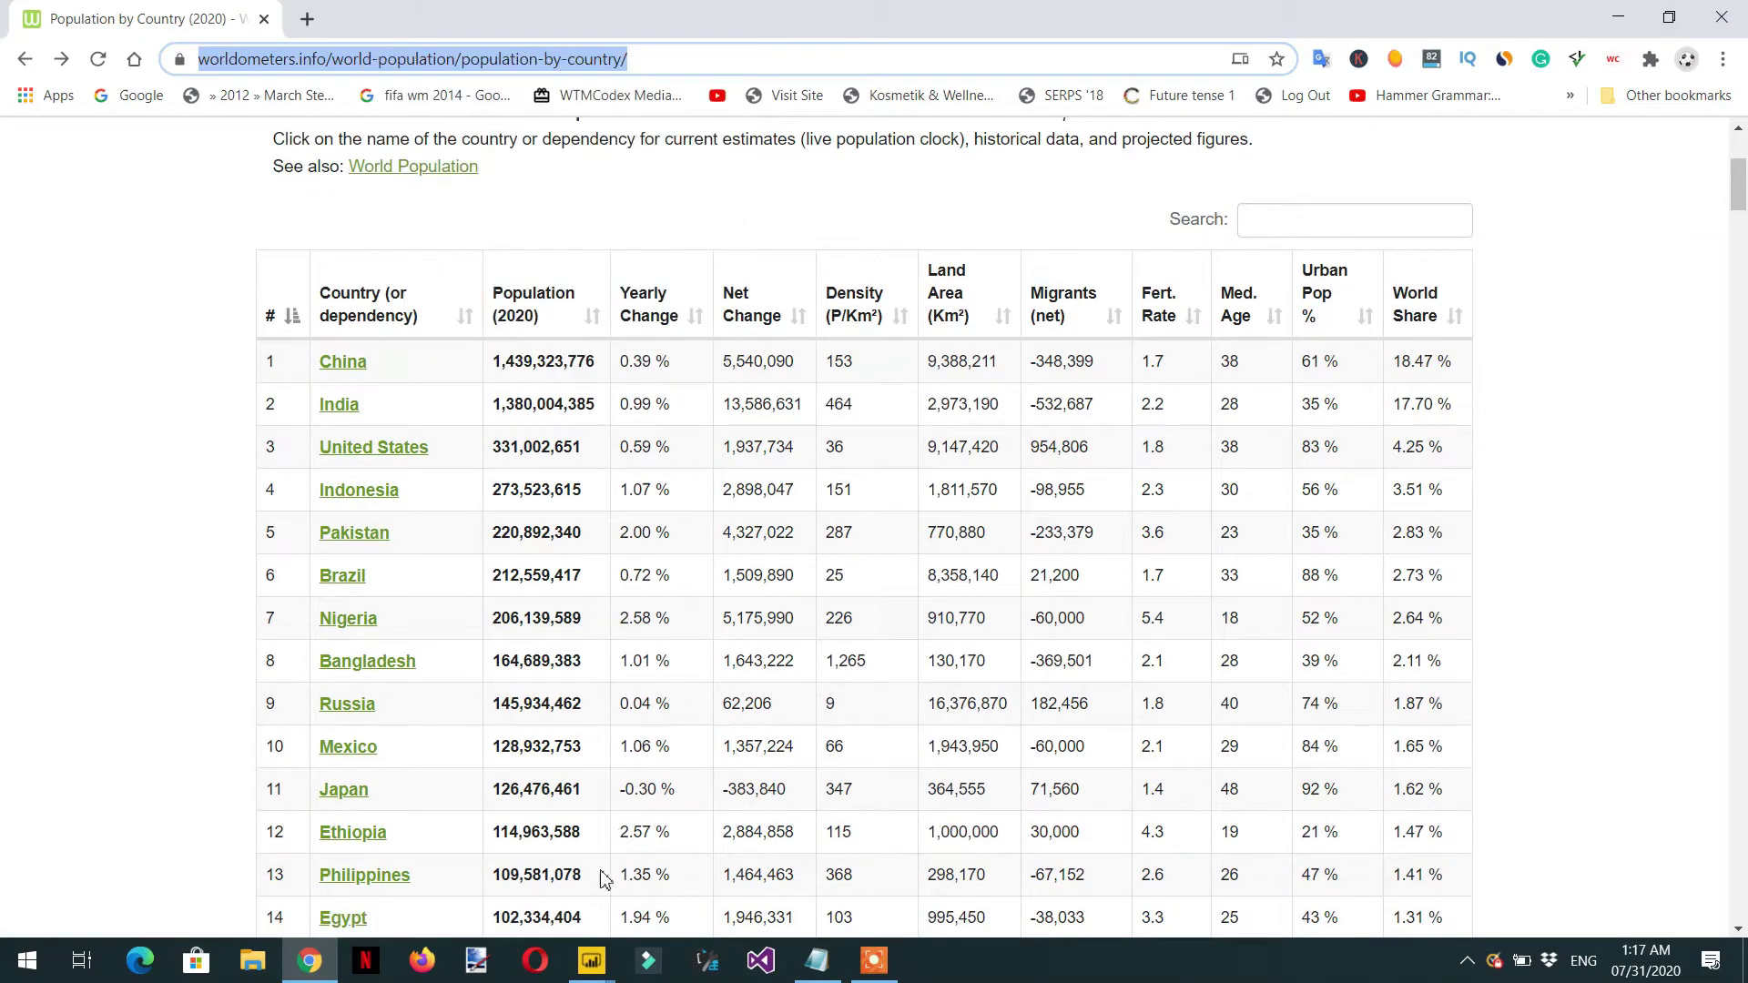
pyautogui.click(592, 961)
pyautogui.click(703, 871)
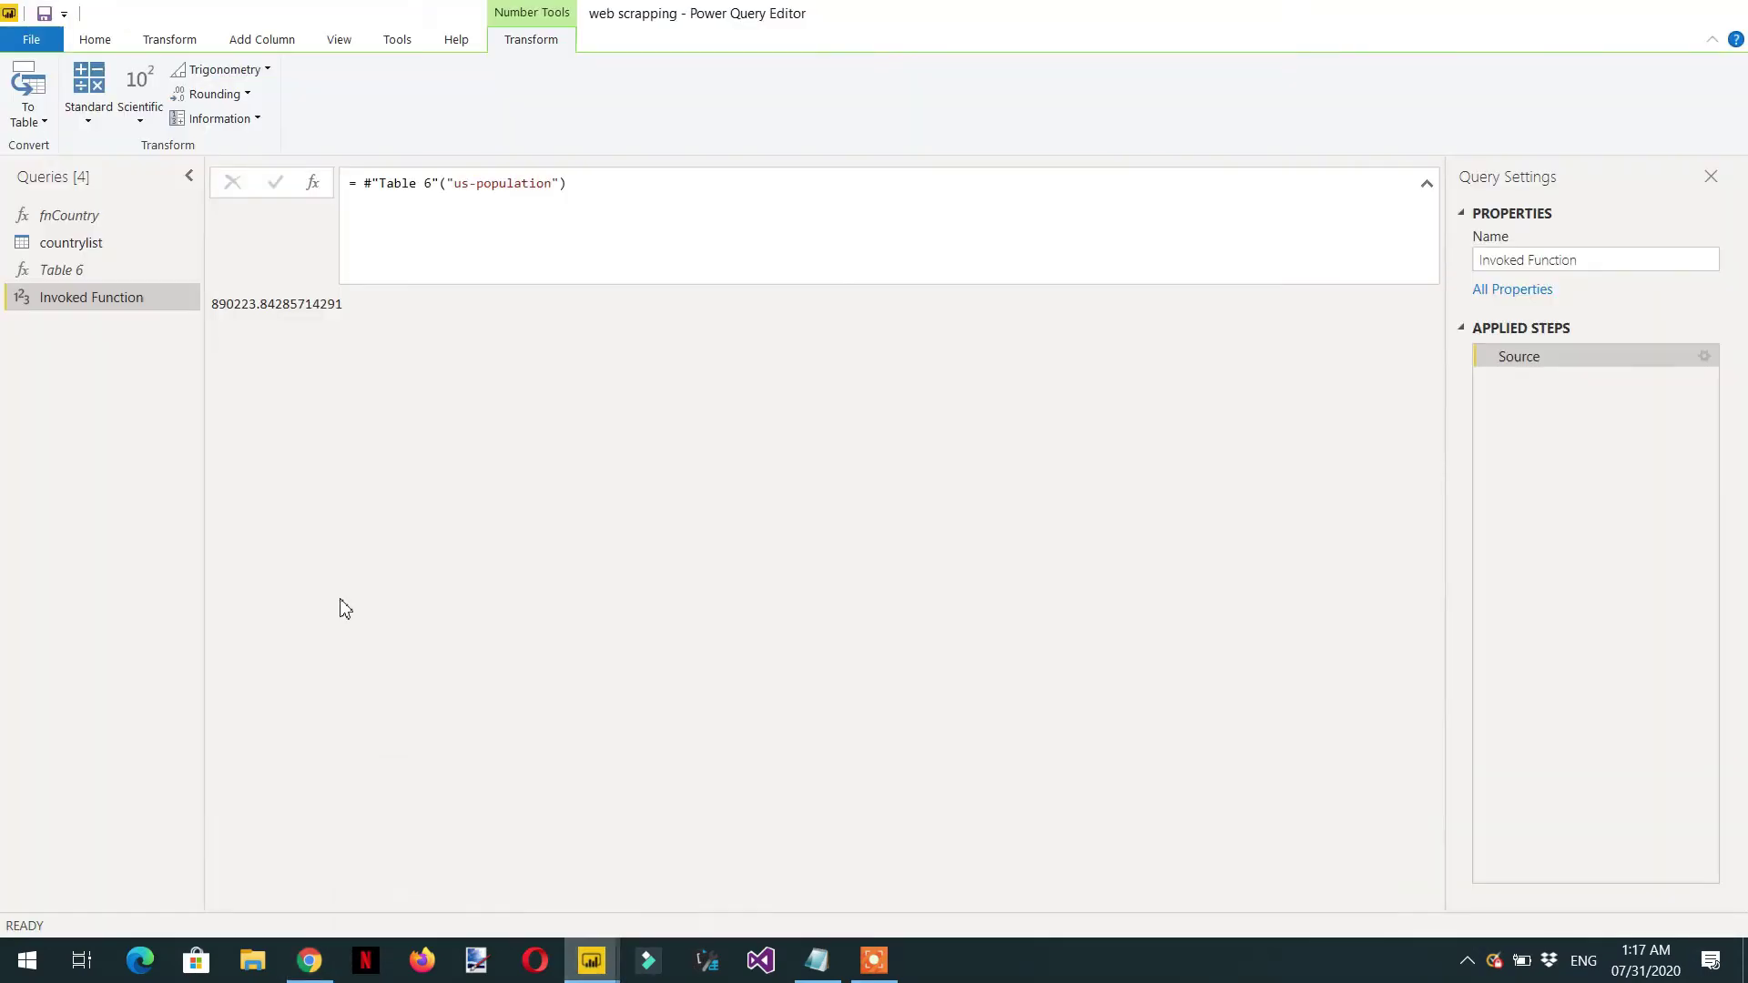
pyautogui.rightClick(74, 355)
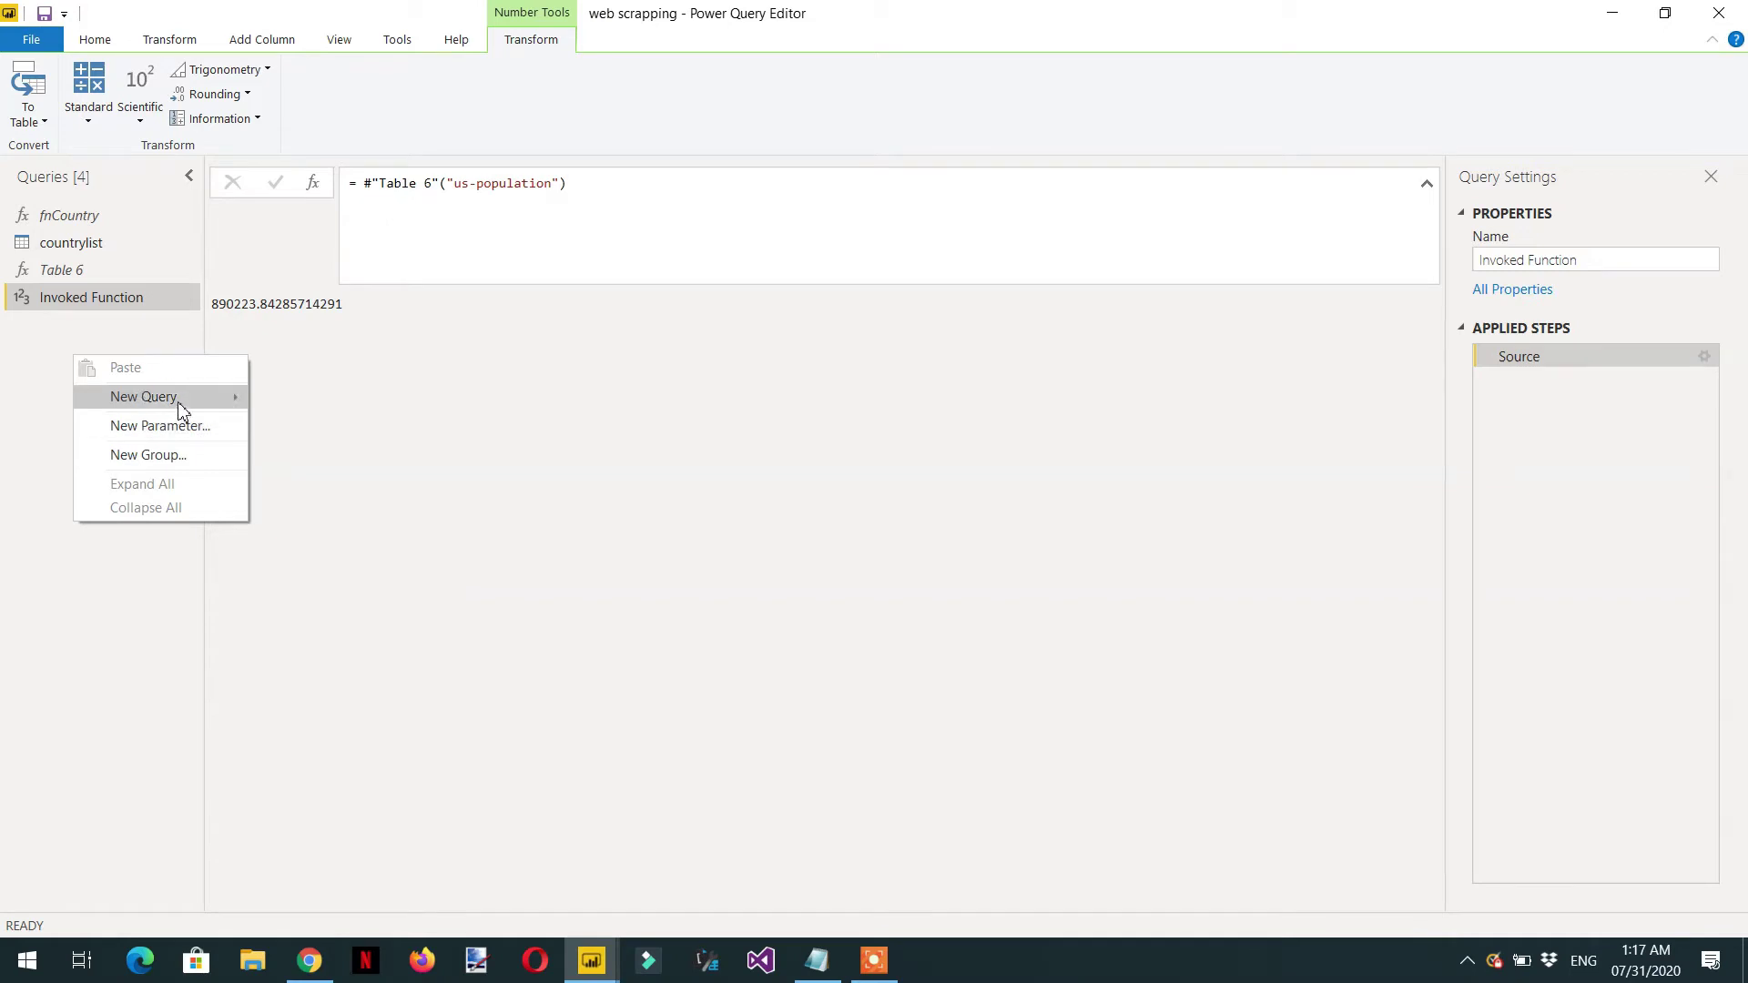
pyautogui.moveTo(208, 407)
pyautogui.click(330, 497)
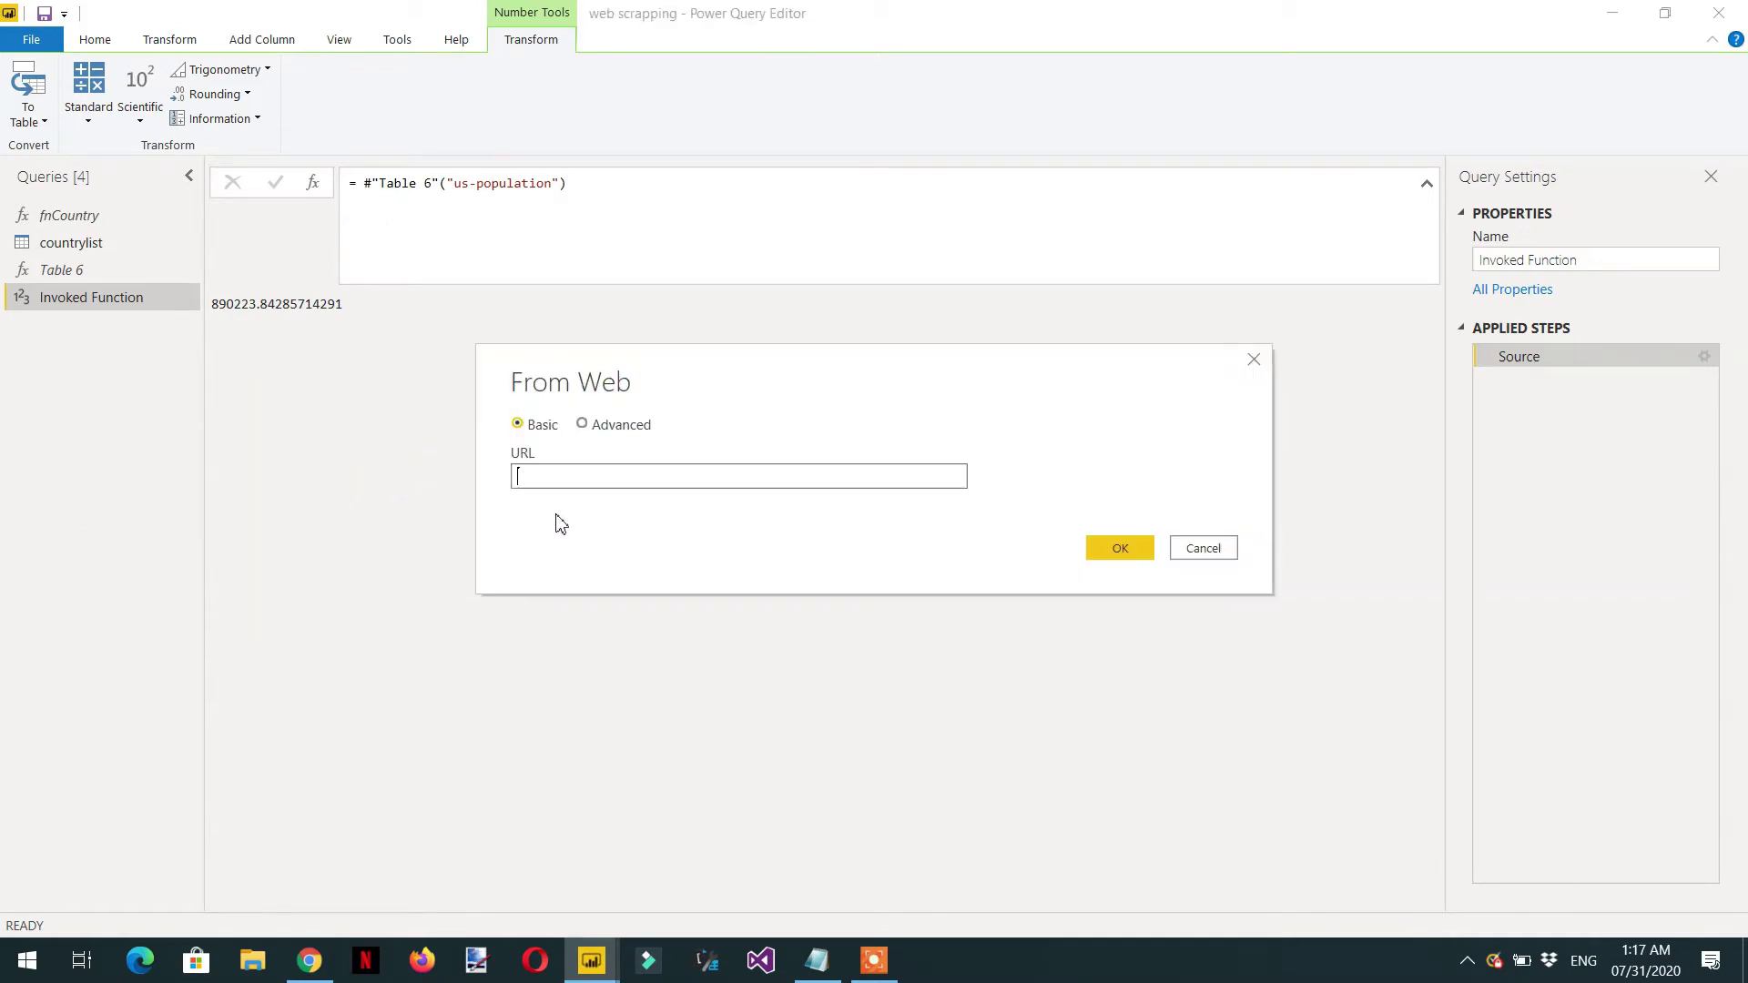
pyautogui.hotkey('ctrl', 'v')
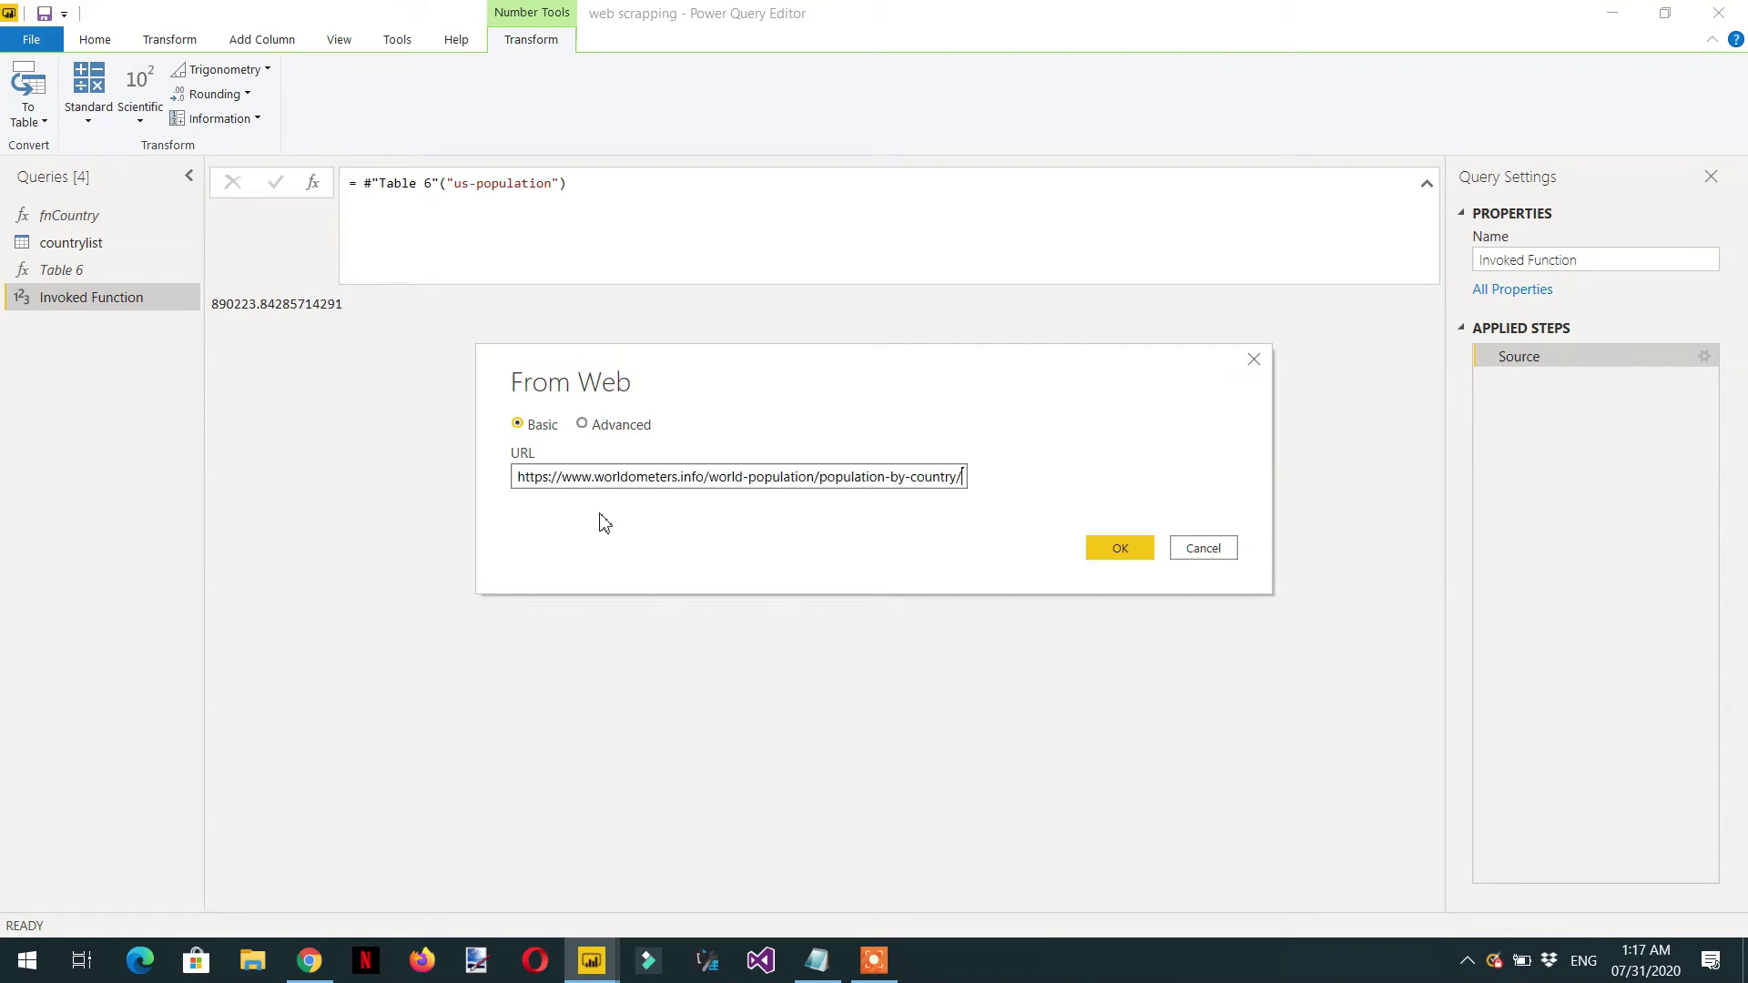
pyautogui.click(1135, 548)
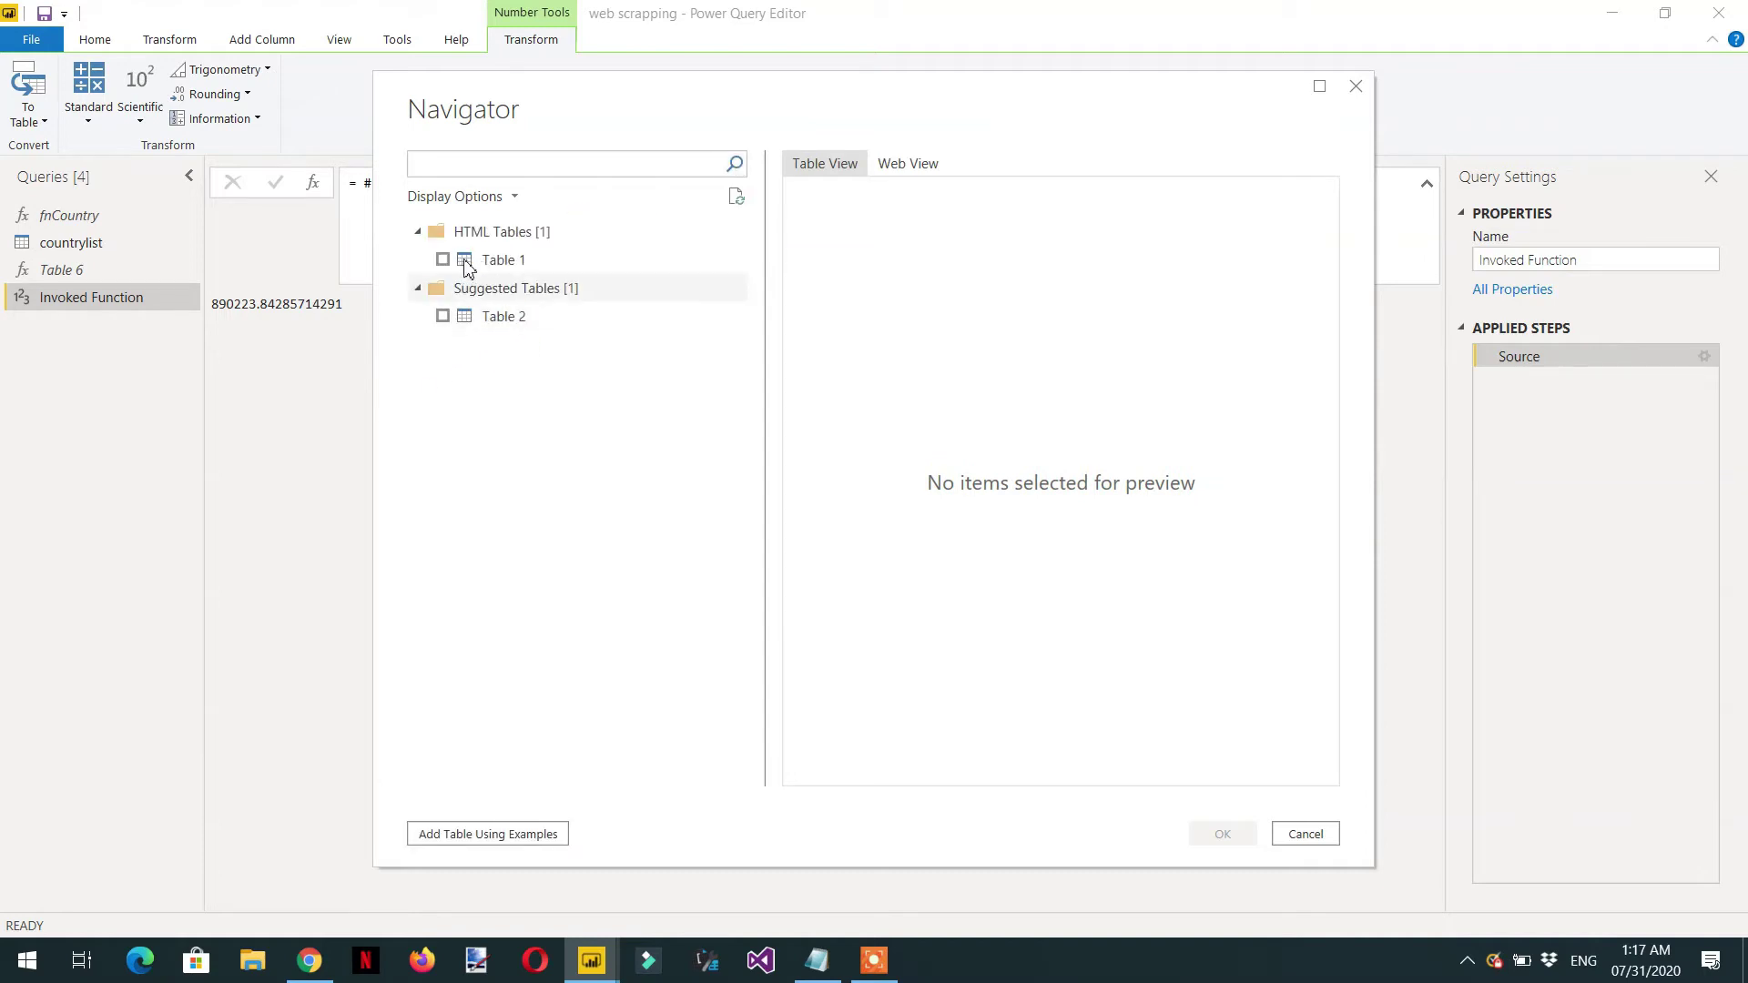
# Import Table 1, the HTML table listing countries and their populations, as a new query.
pyautogui.click(496, 265)
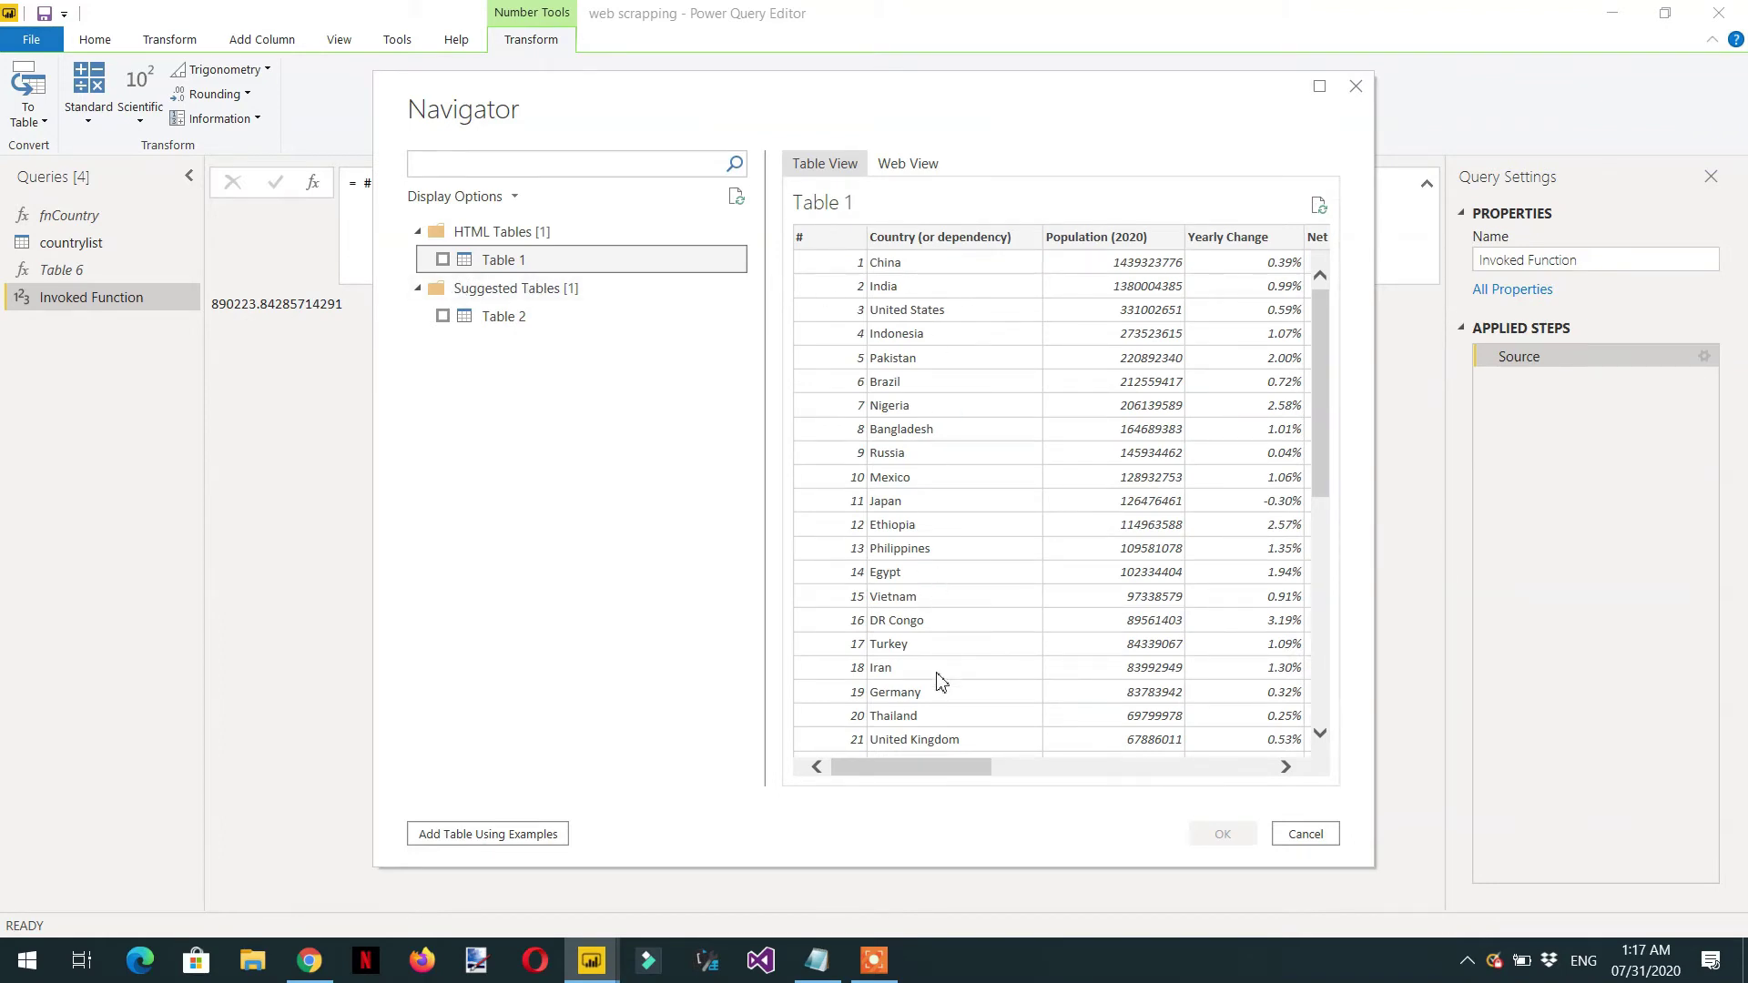
pyautogui.click(443, 262)
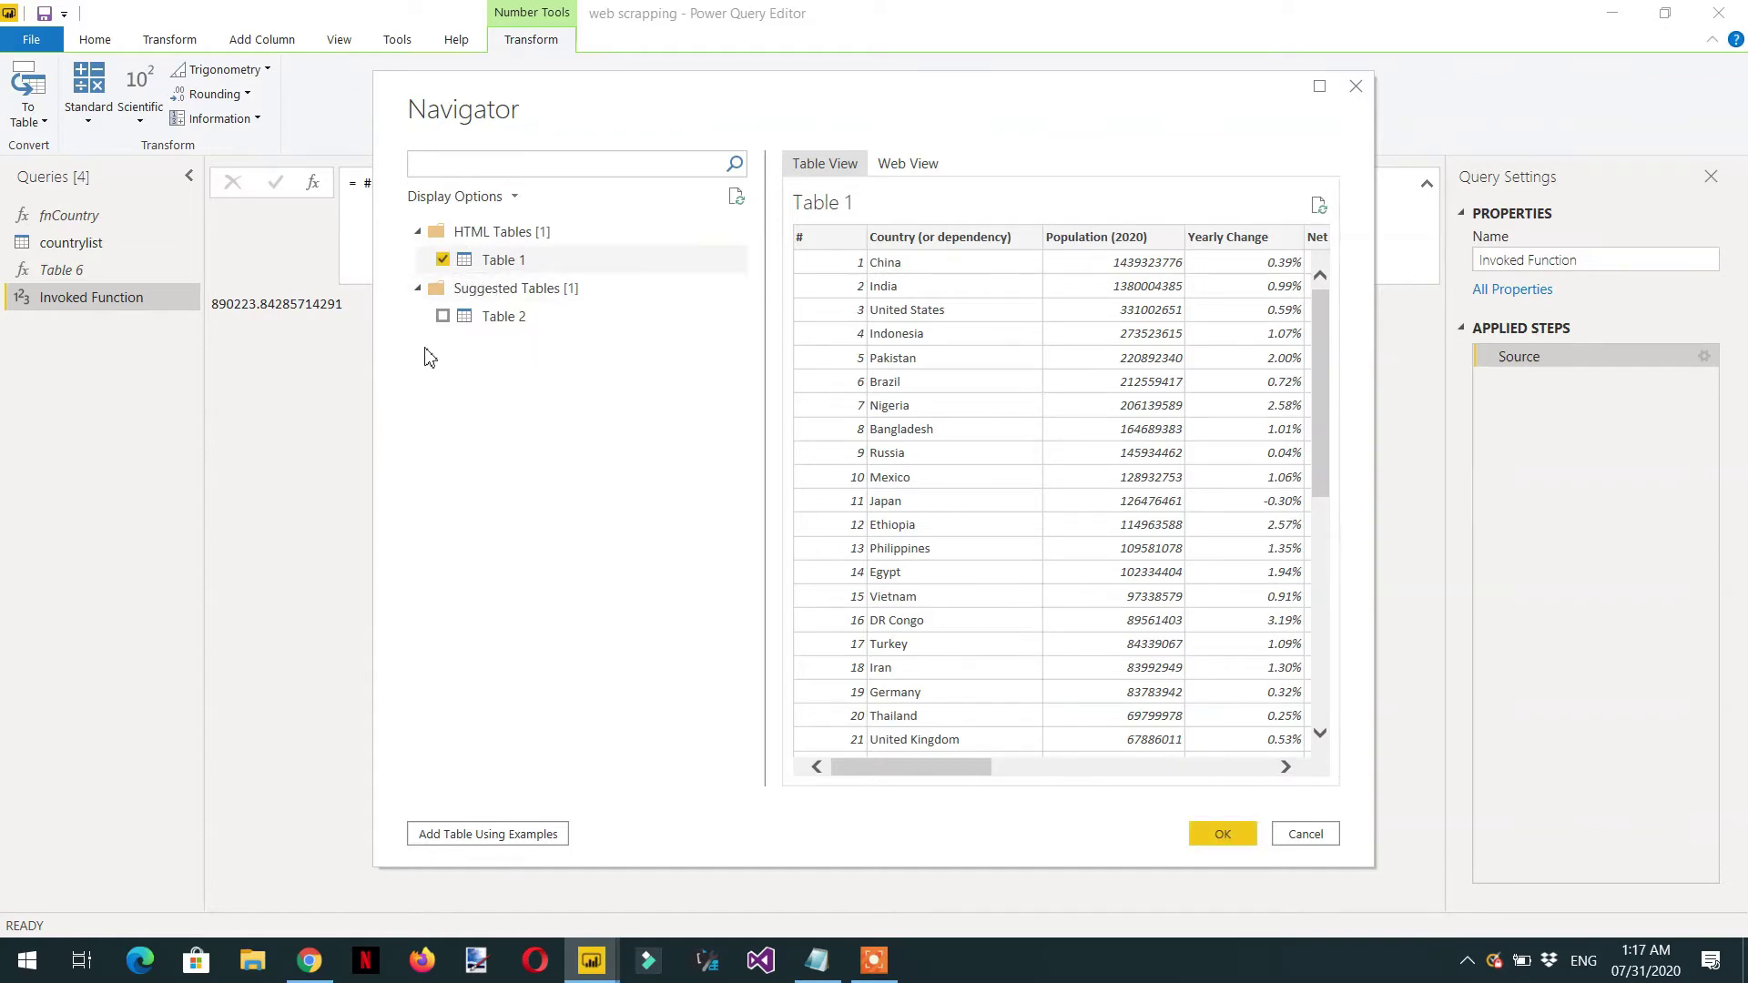
pyautogui.hotkey('alt', 'Tab')
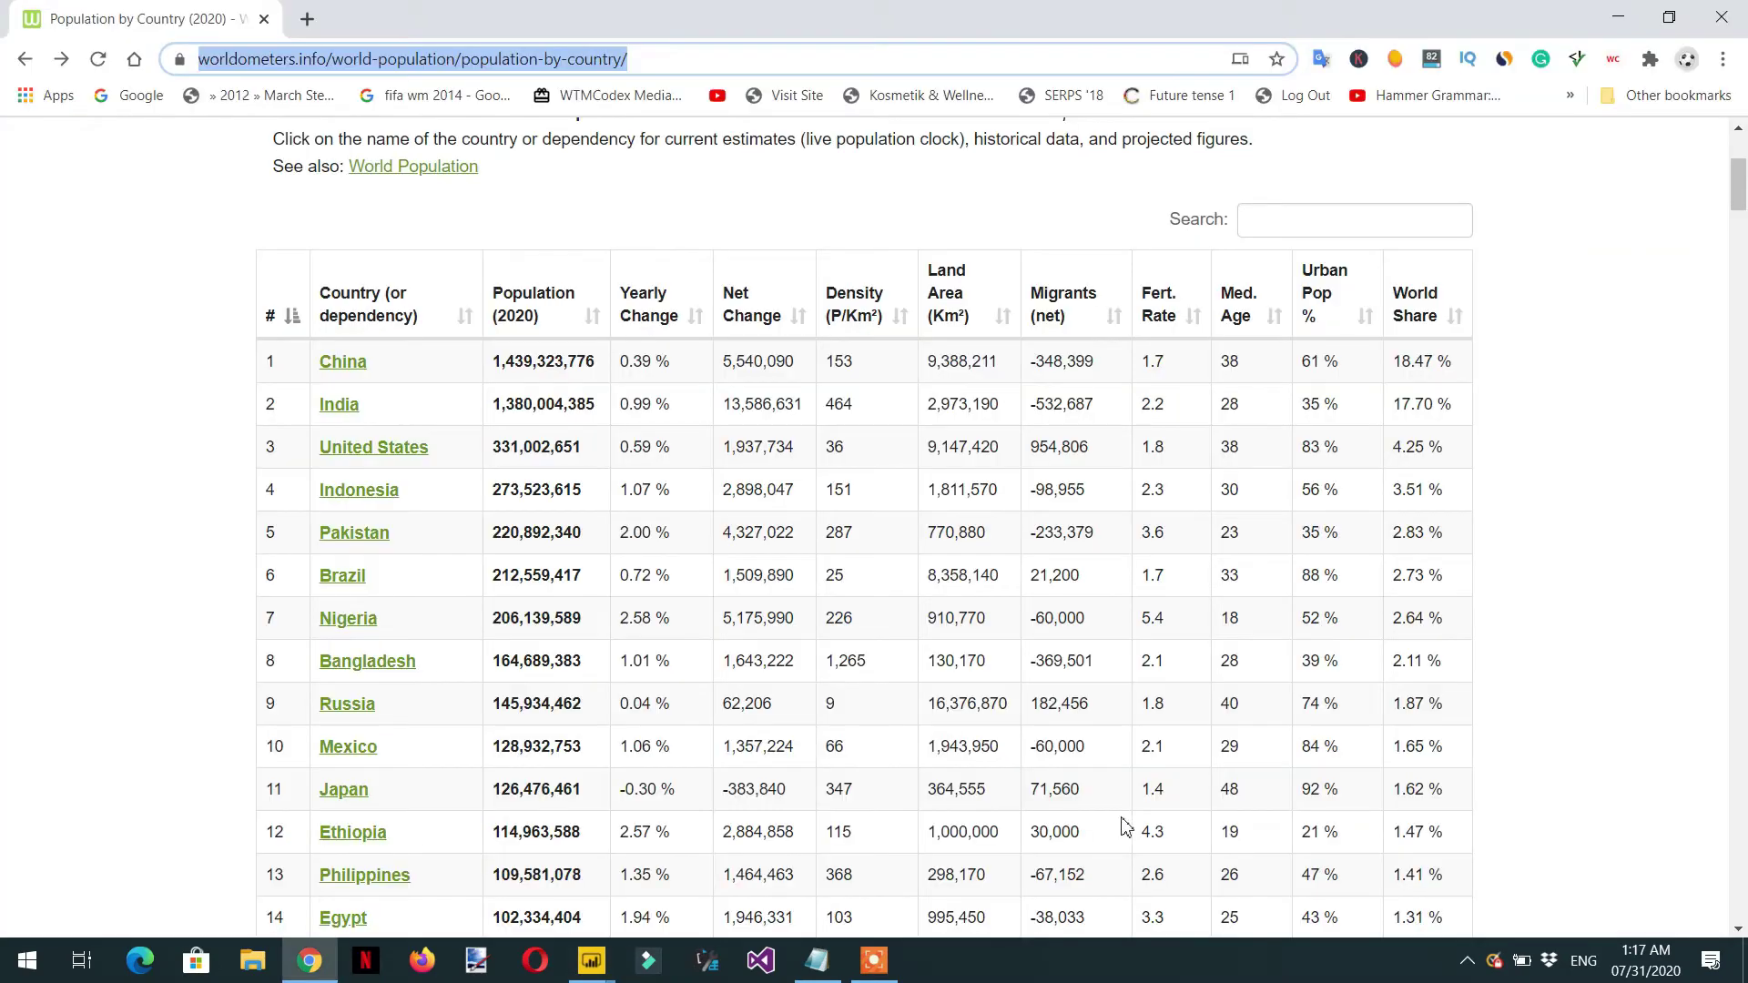
pyautogui.hotkey('alt', 'Tab')
pyautogui.hotkey('alt', 'Tab')
pyautogui.moveTo(605, 973)
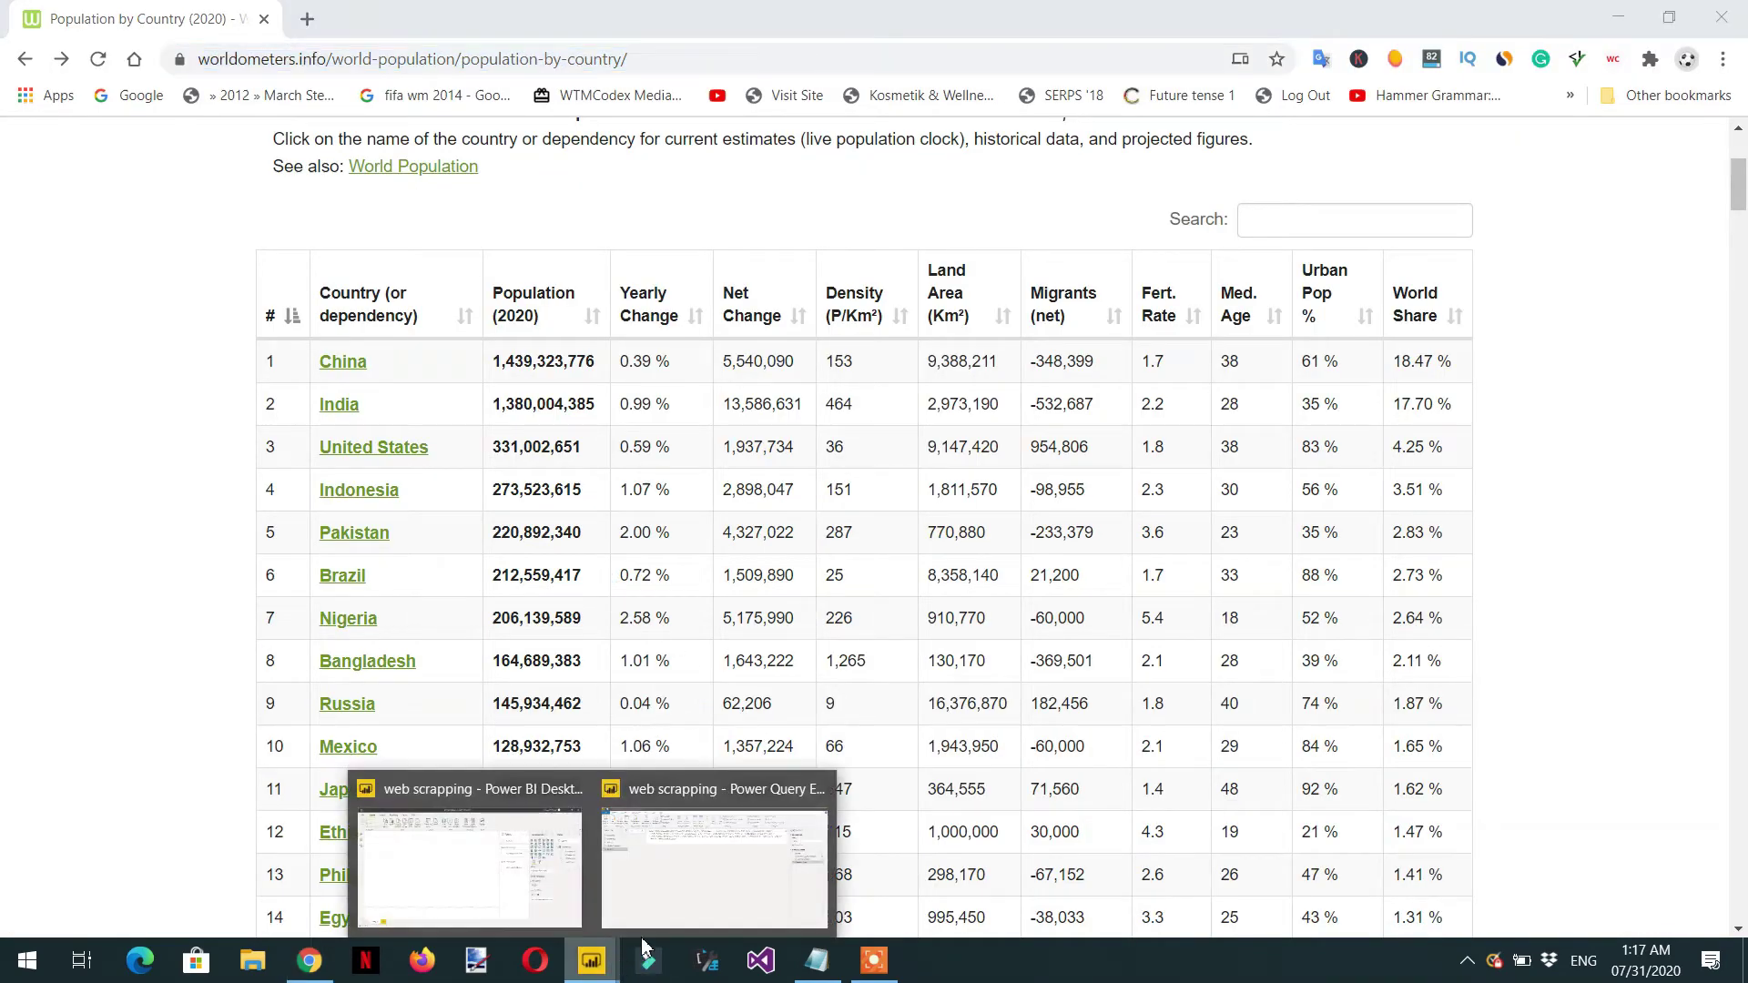
pyautogui.click(753, 869)
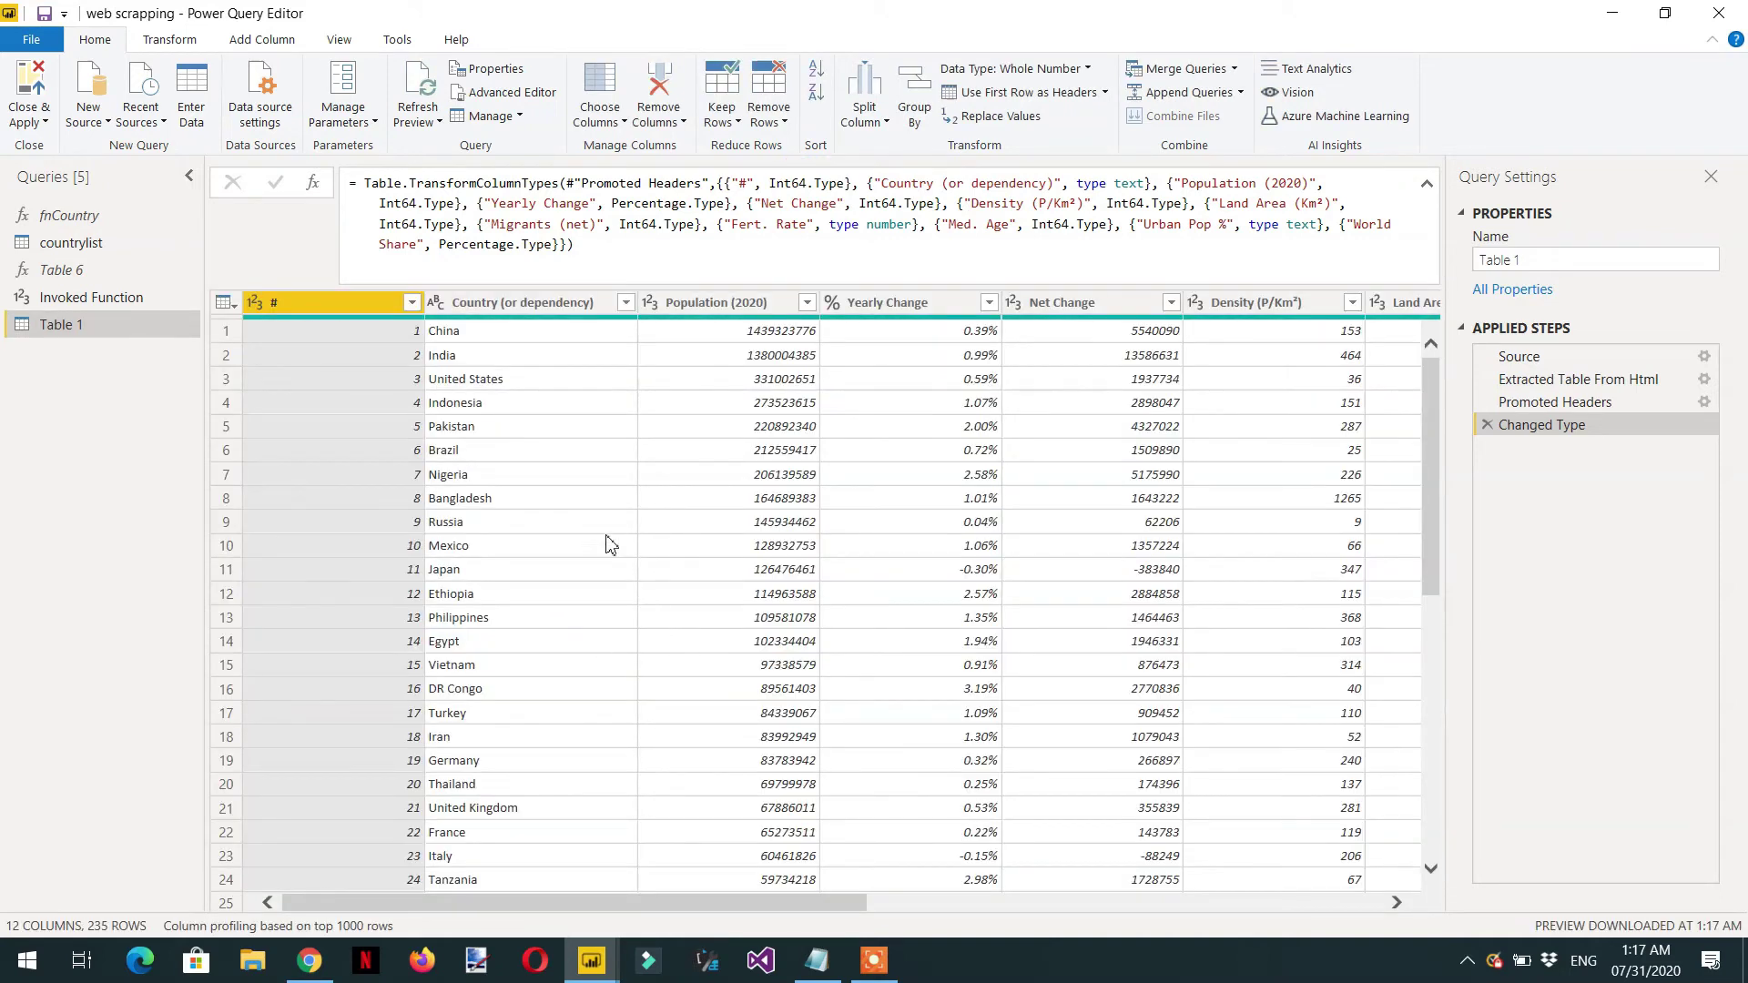
# Remove every column of Table 1 except Country (or dependency).
pyautogui.click(529, 305)
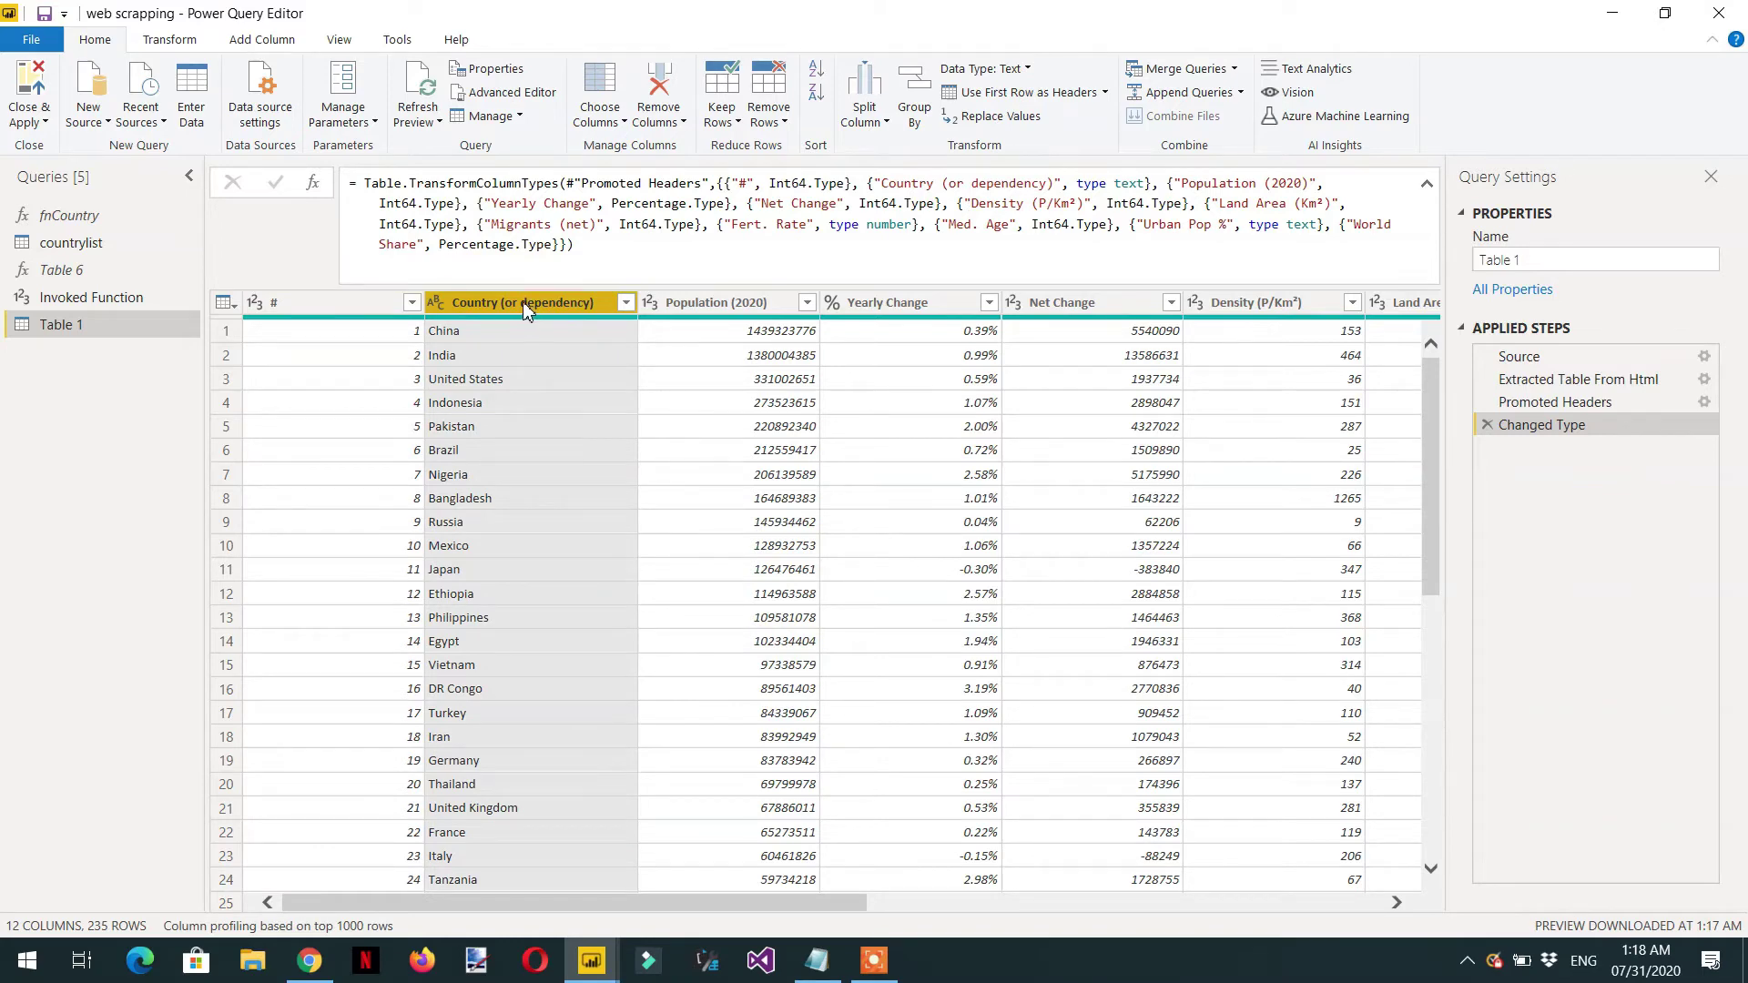
pyautogui.rightClick(524, 304)
pyautogui.click(608, 373)
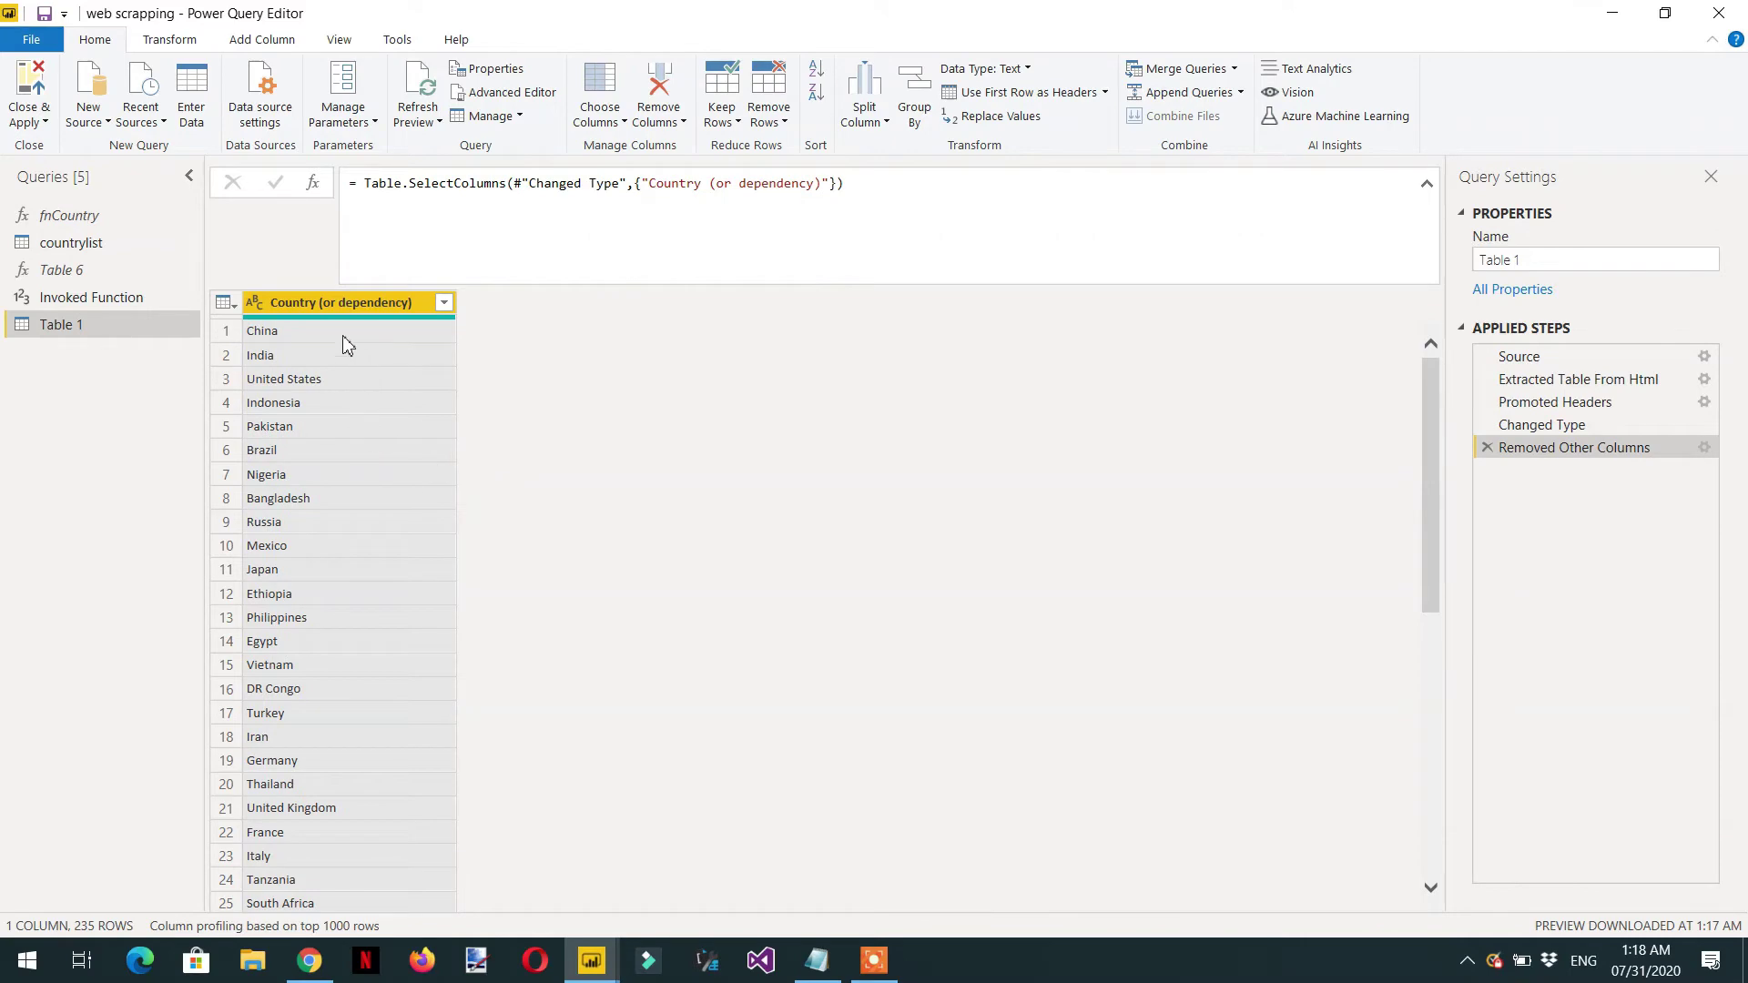
pyautogui.click(310, 960)
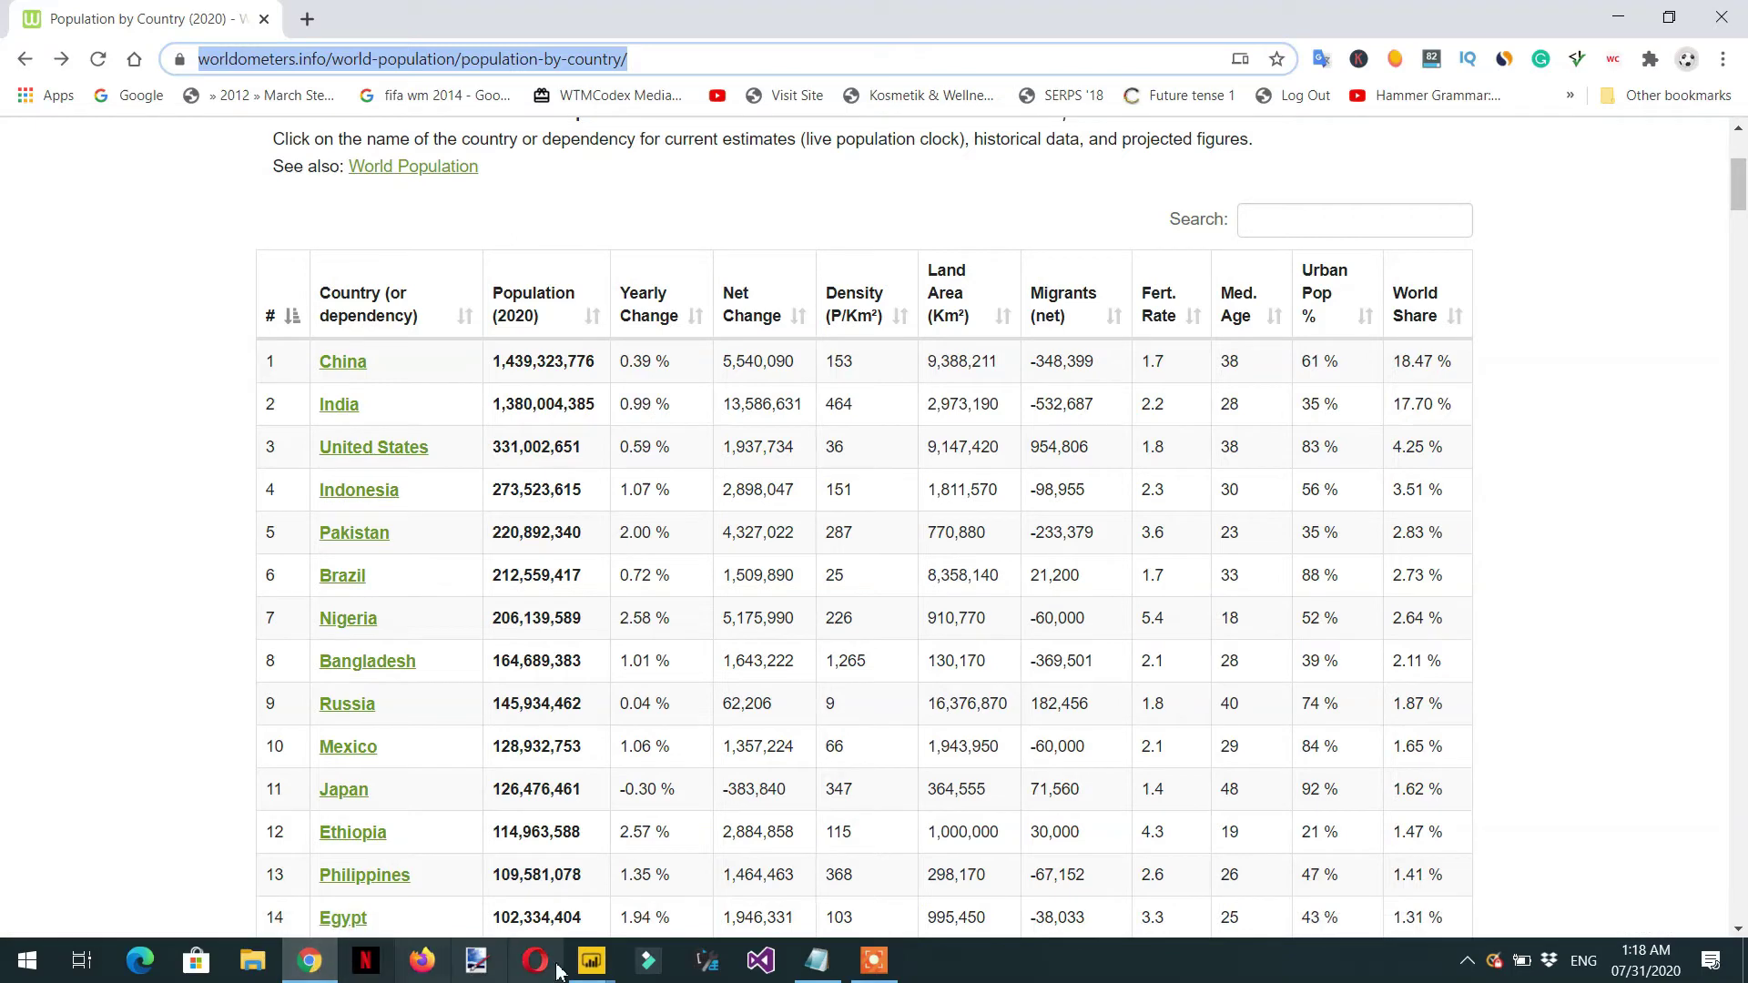
pyautogui.moveTo(598, 968)
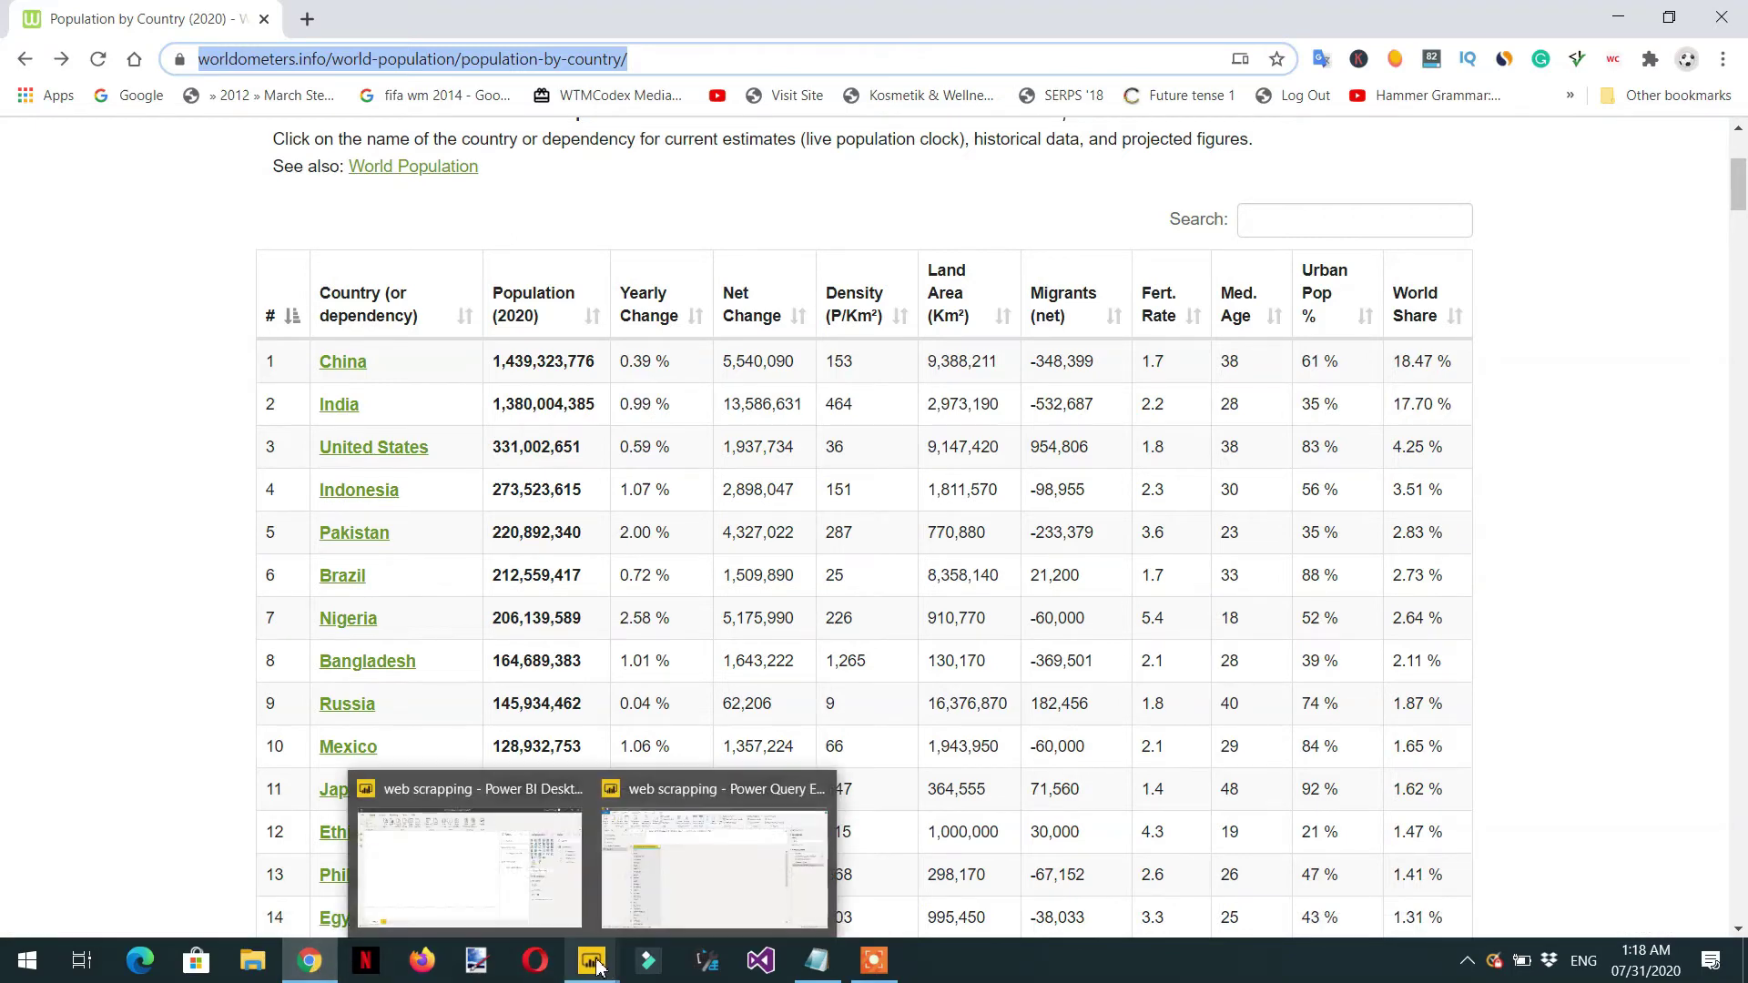
pyautogui.click(672, 913)
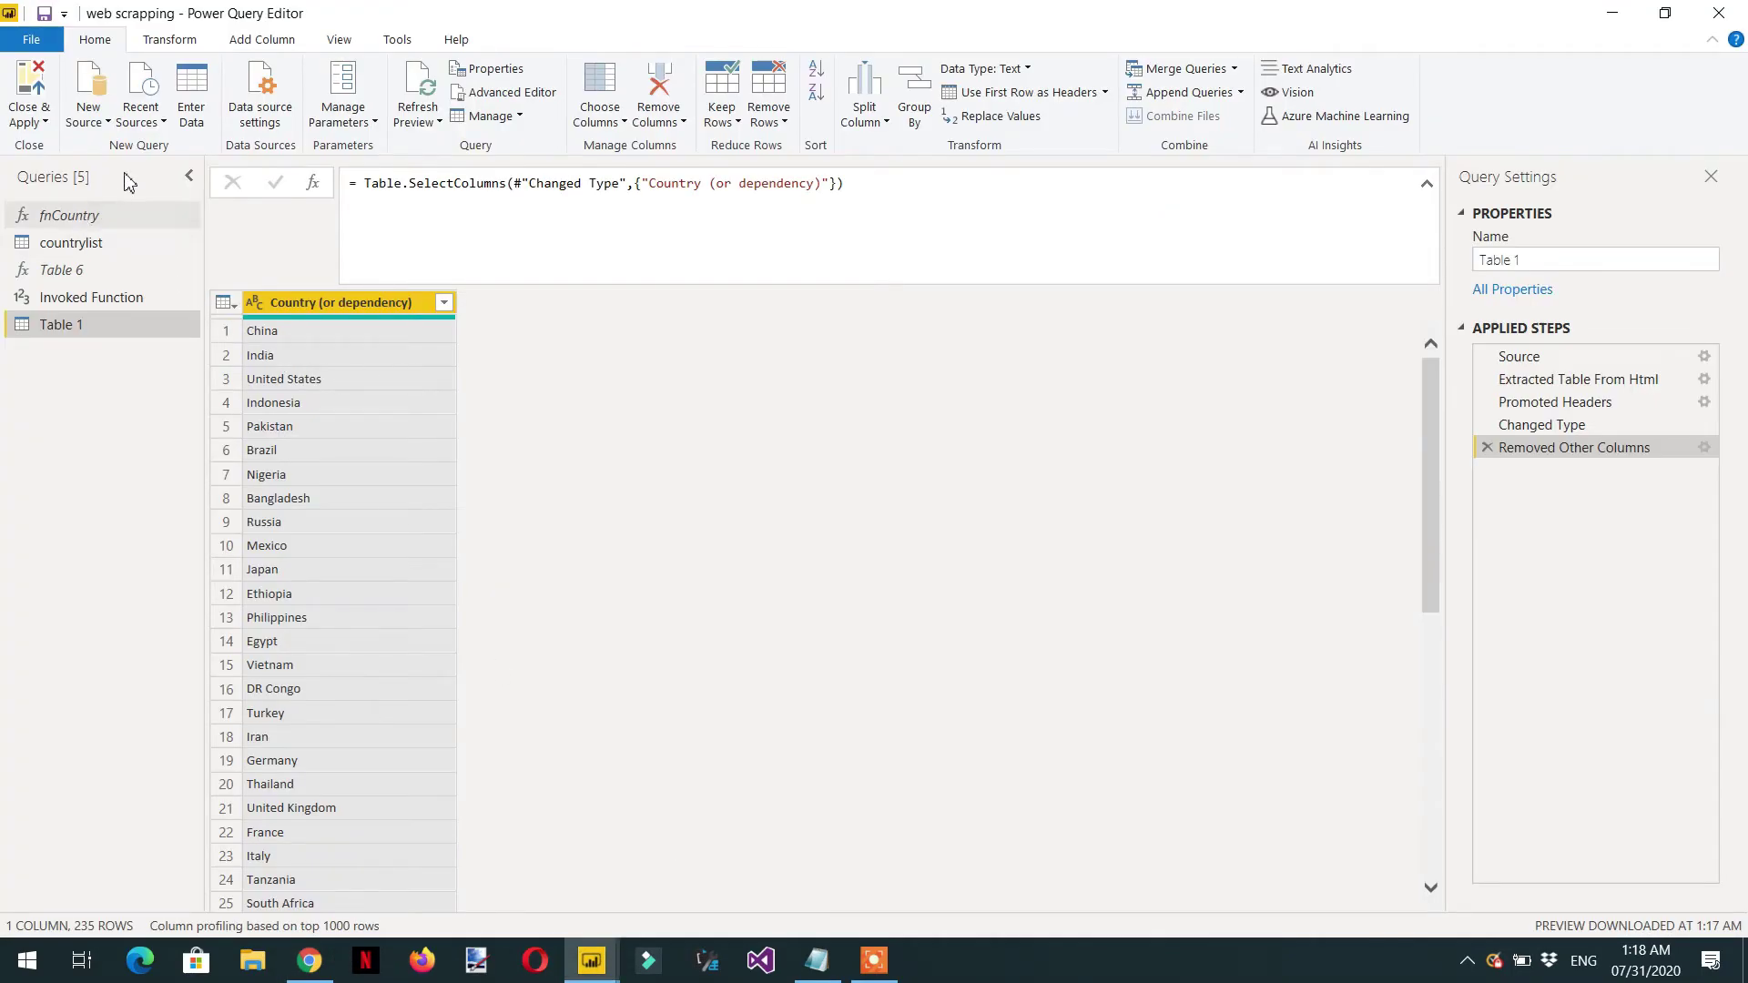
# Start a custom column named countriesLink in Table 1 with [#"Country (or dependency)"] as its formula.
pyautogui.click(263, 40)
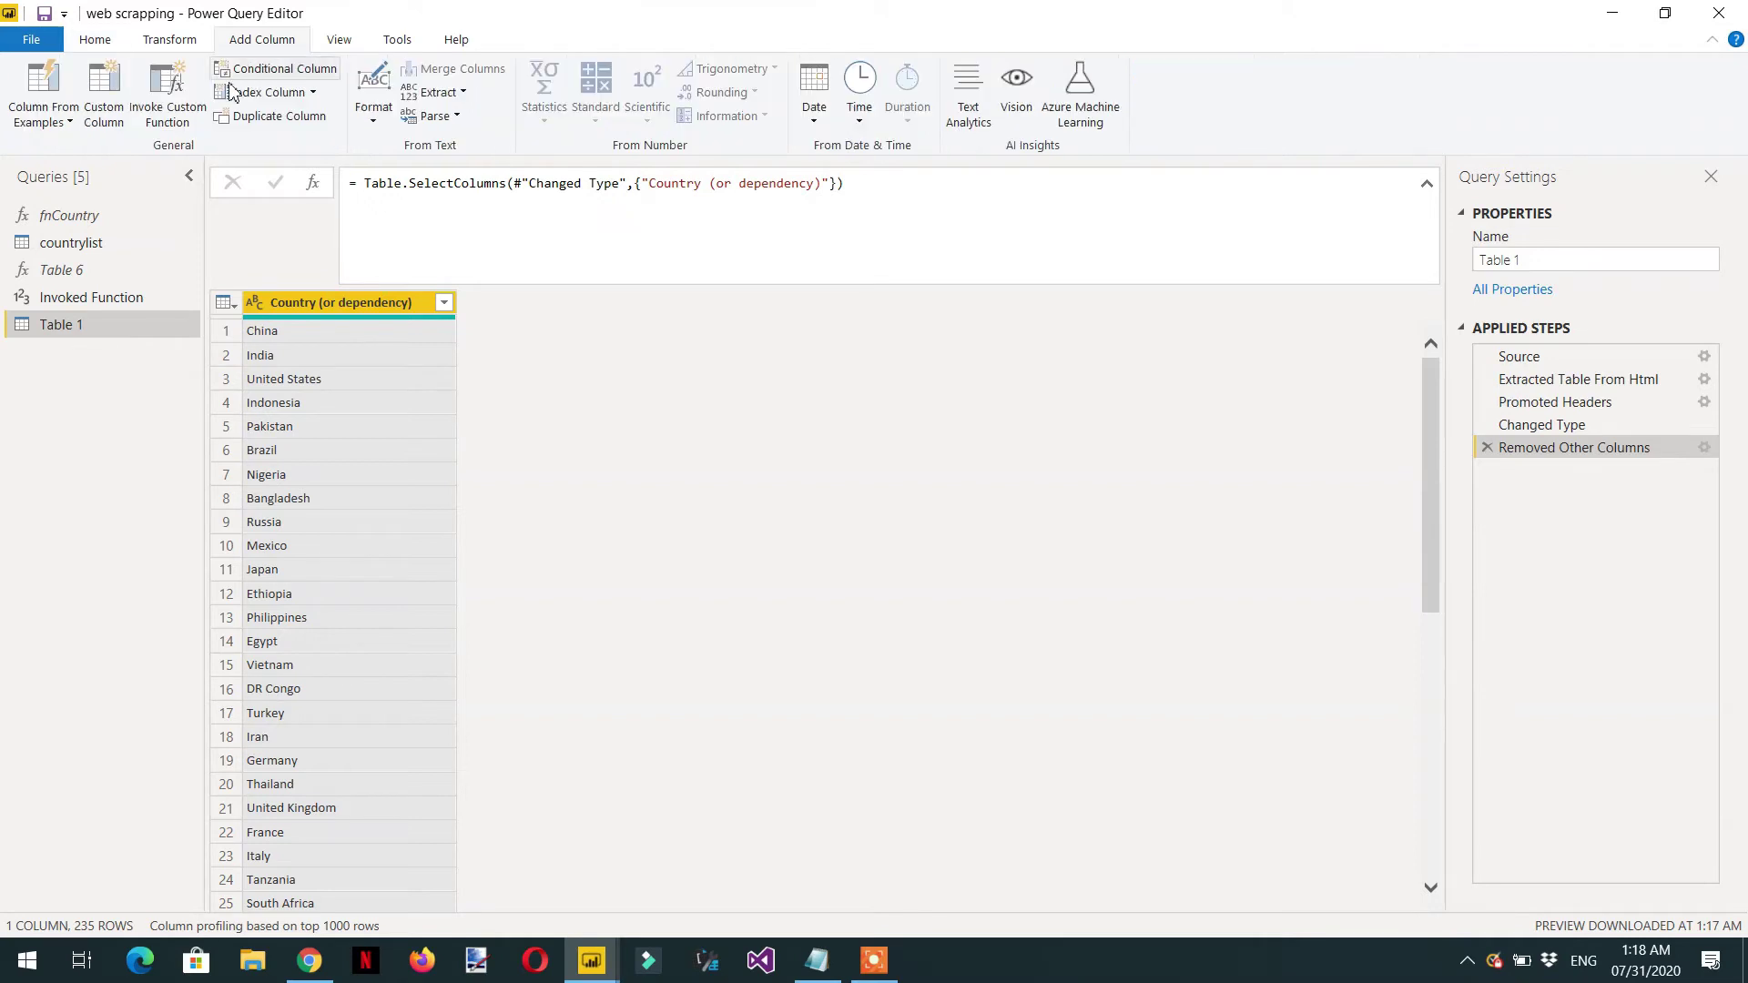
pyautogui.click(105, 113)
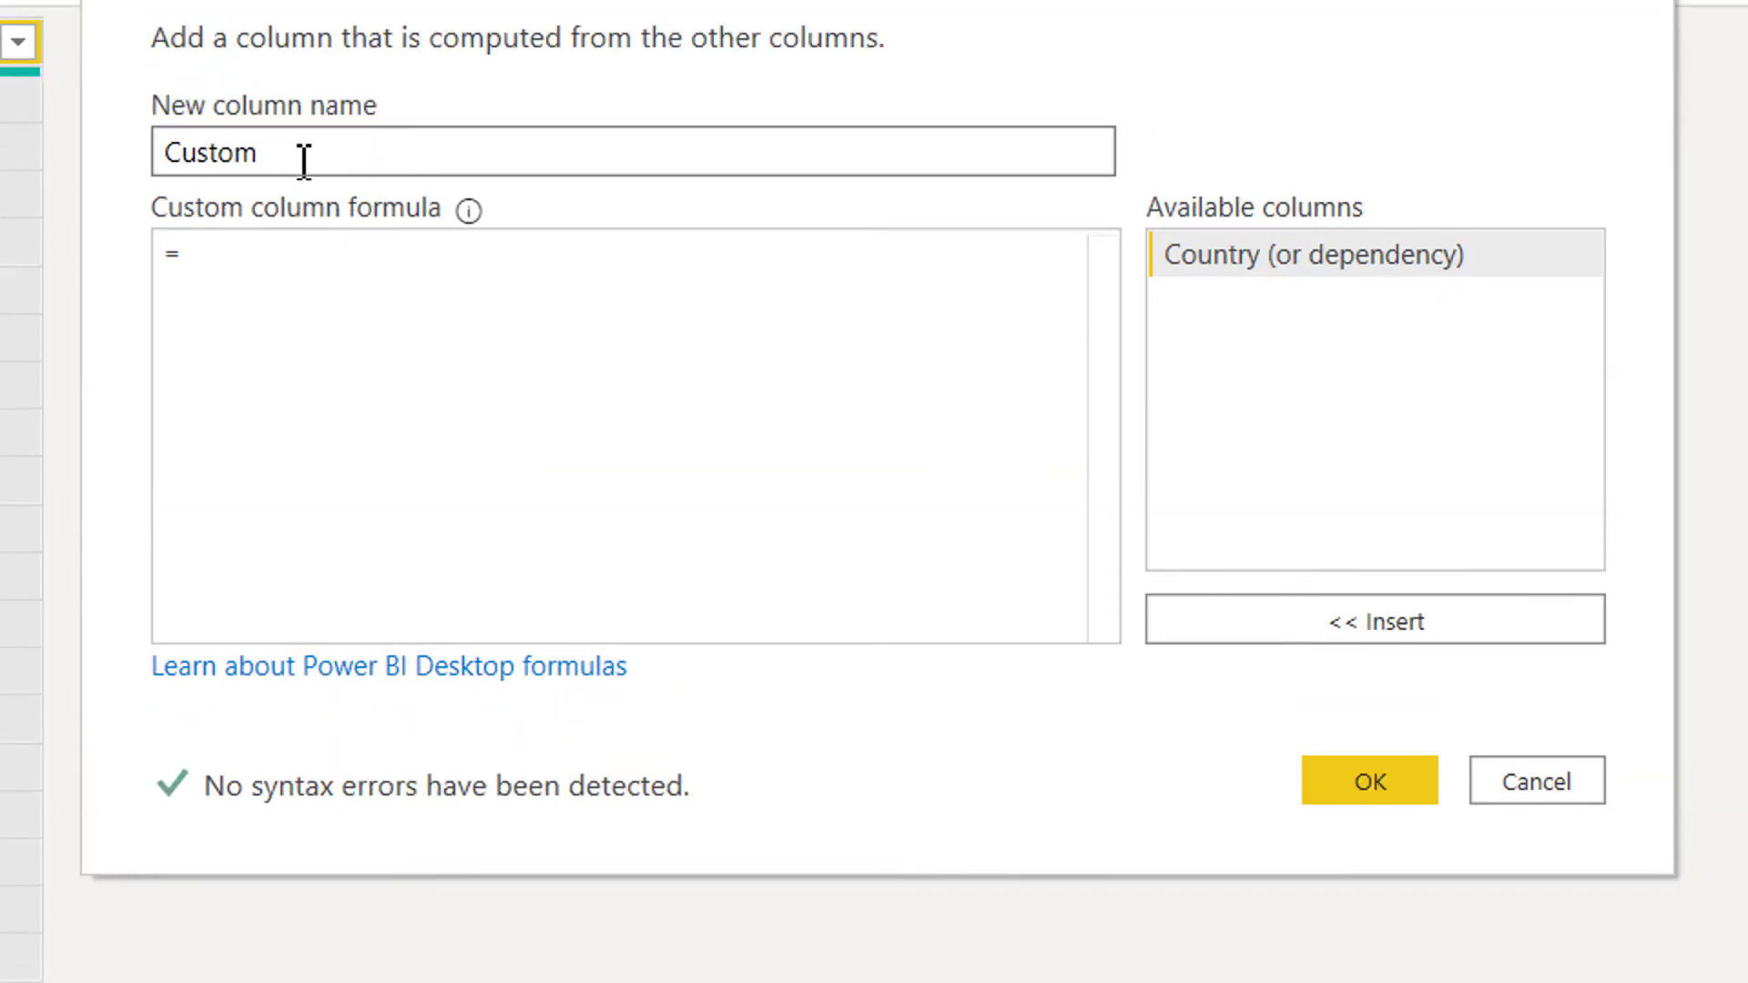
pyautogui.moveTo(251, 160); pyautogui.dragTo(151, 144)
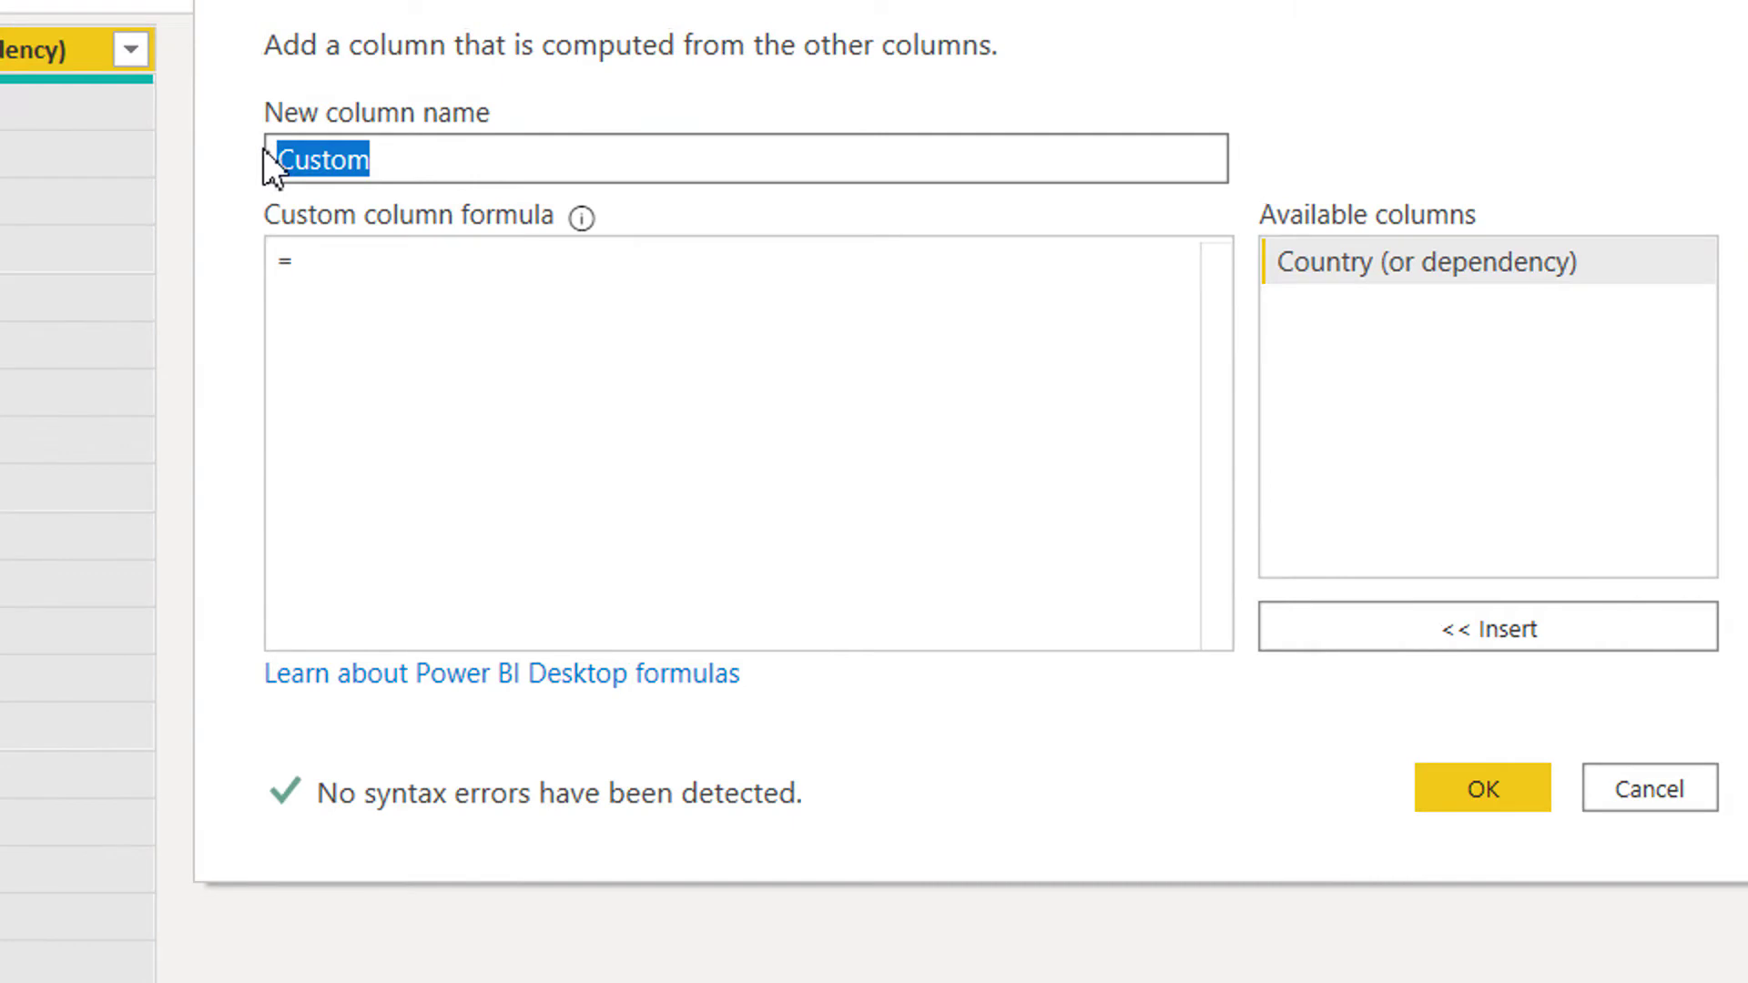
pyautogui.write('countriesLink')
pyautogui.press('Tab')
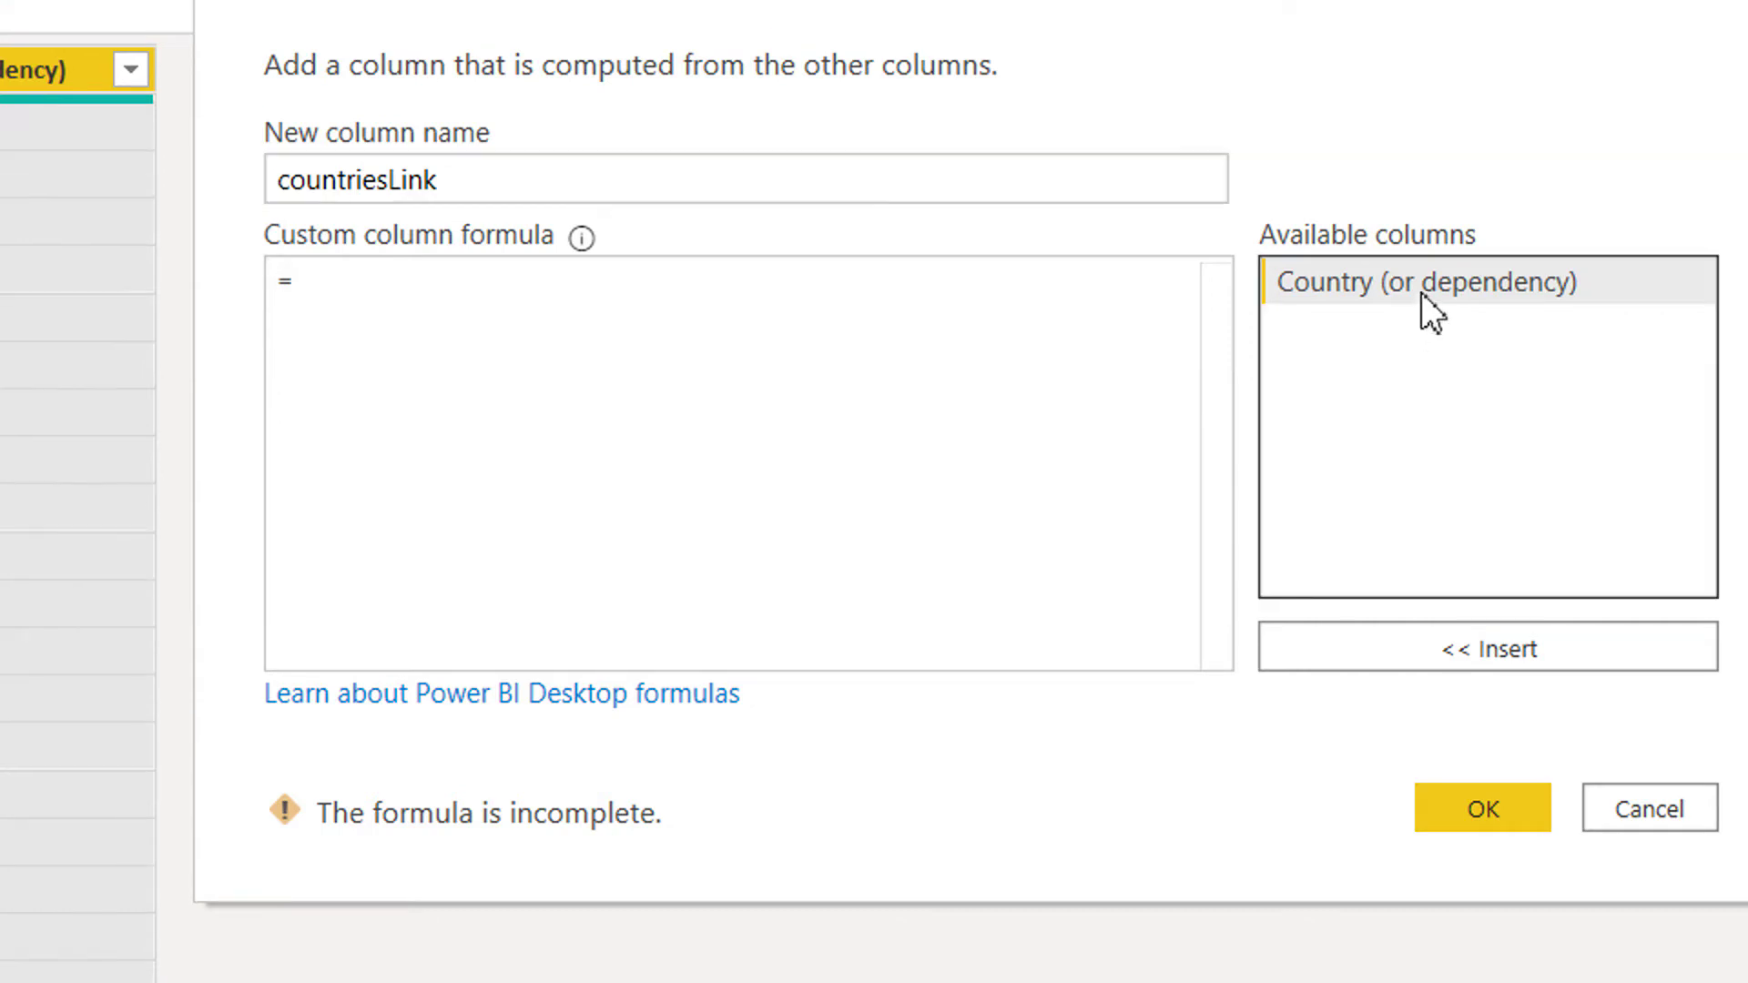
pyautogui.doubleClick(1424, 287)
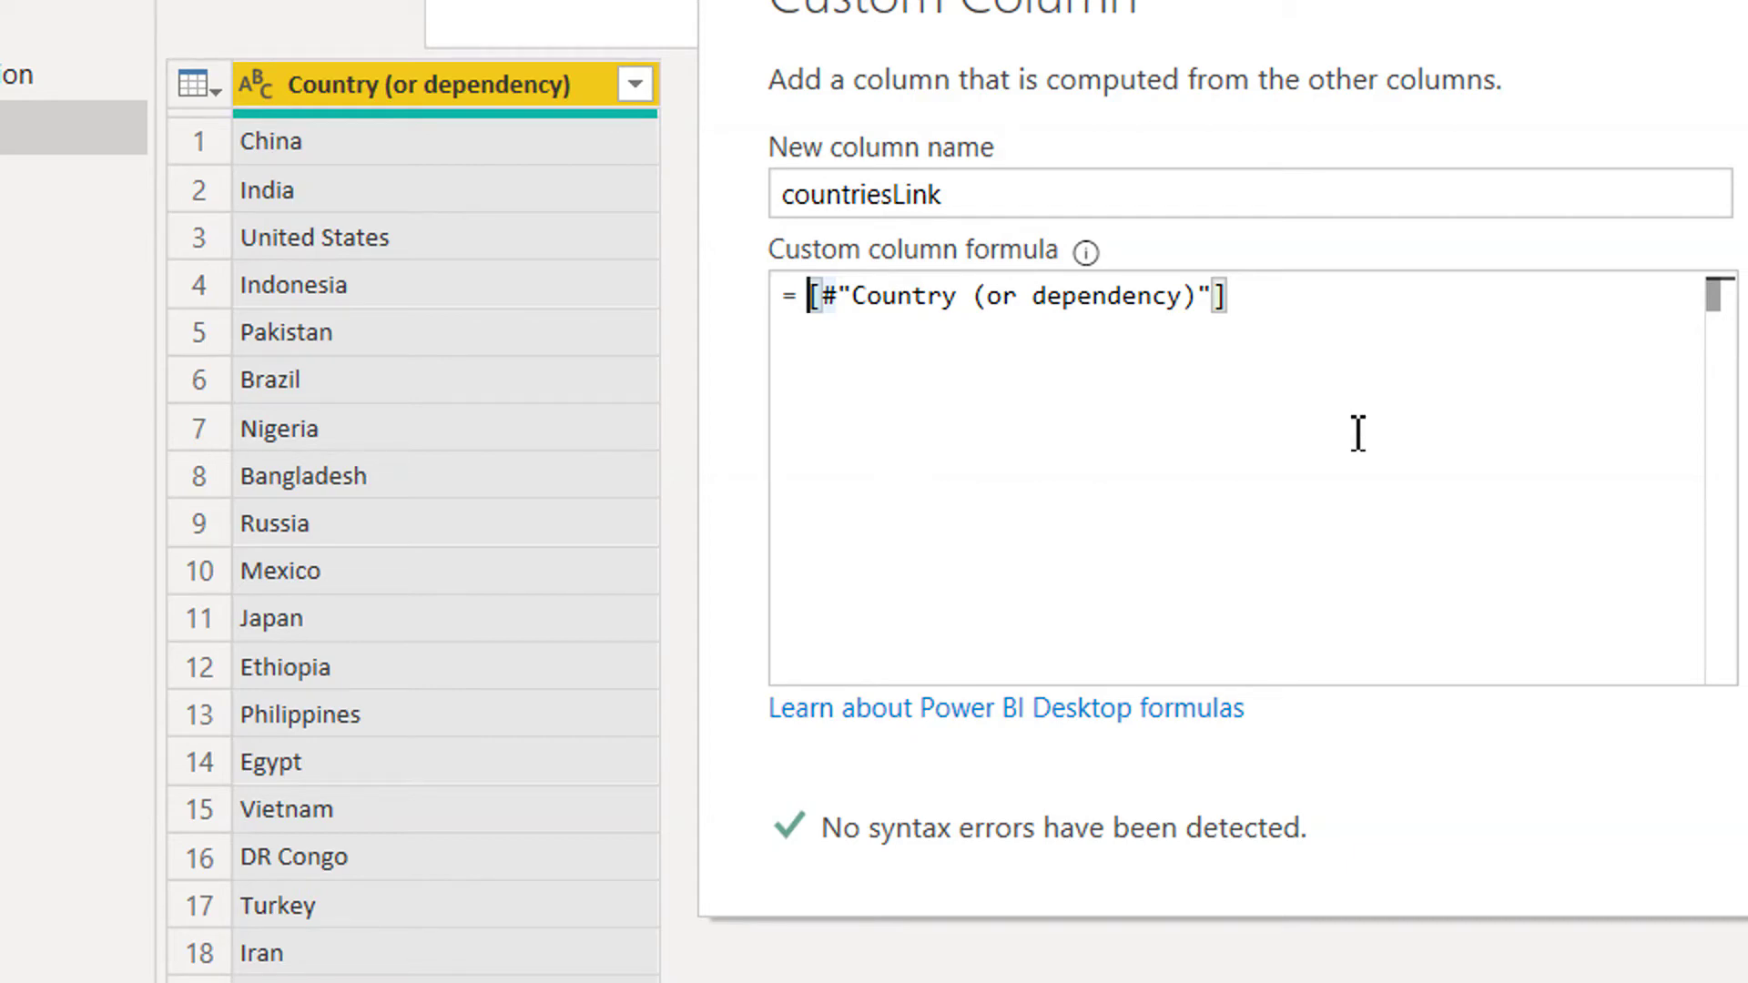
# Wrap the column reference in a lowercase conversion, giving Text.Lower([#"Country (or dependency)"]).
pyautogui.write('Text.')
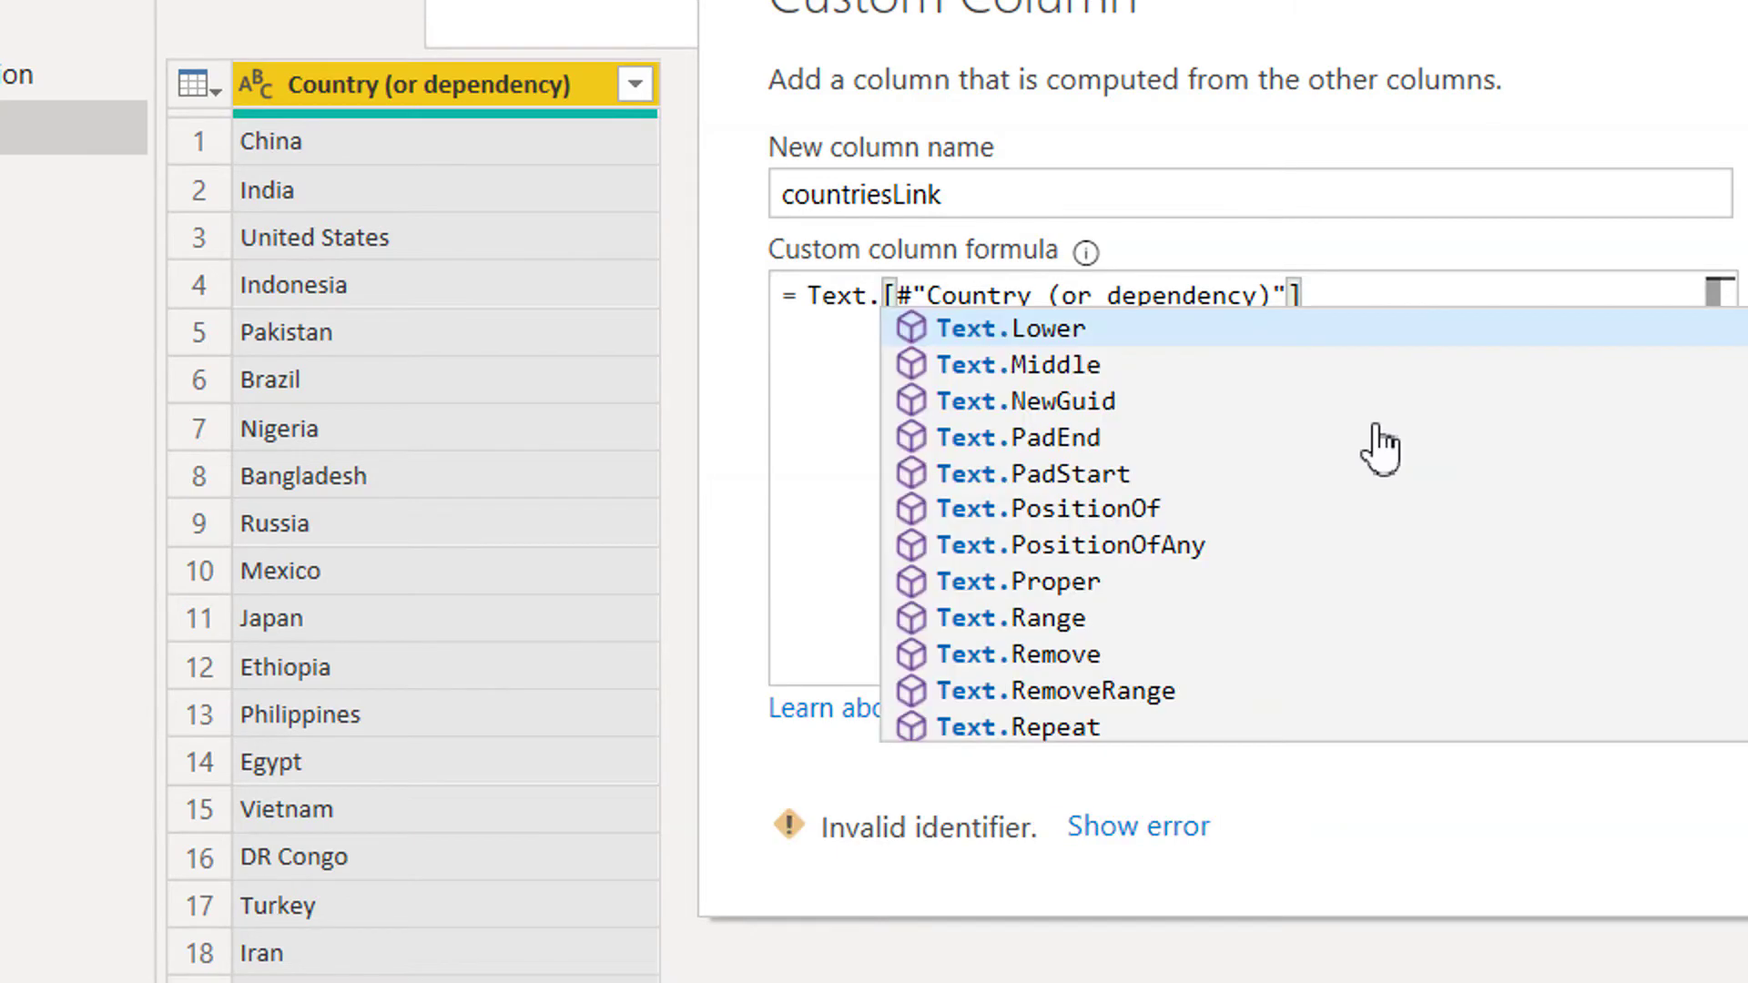
pyautogui.press('Return')
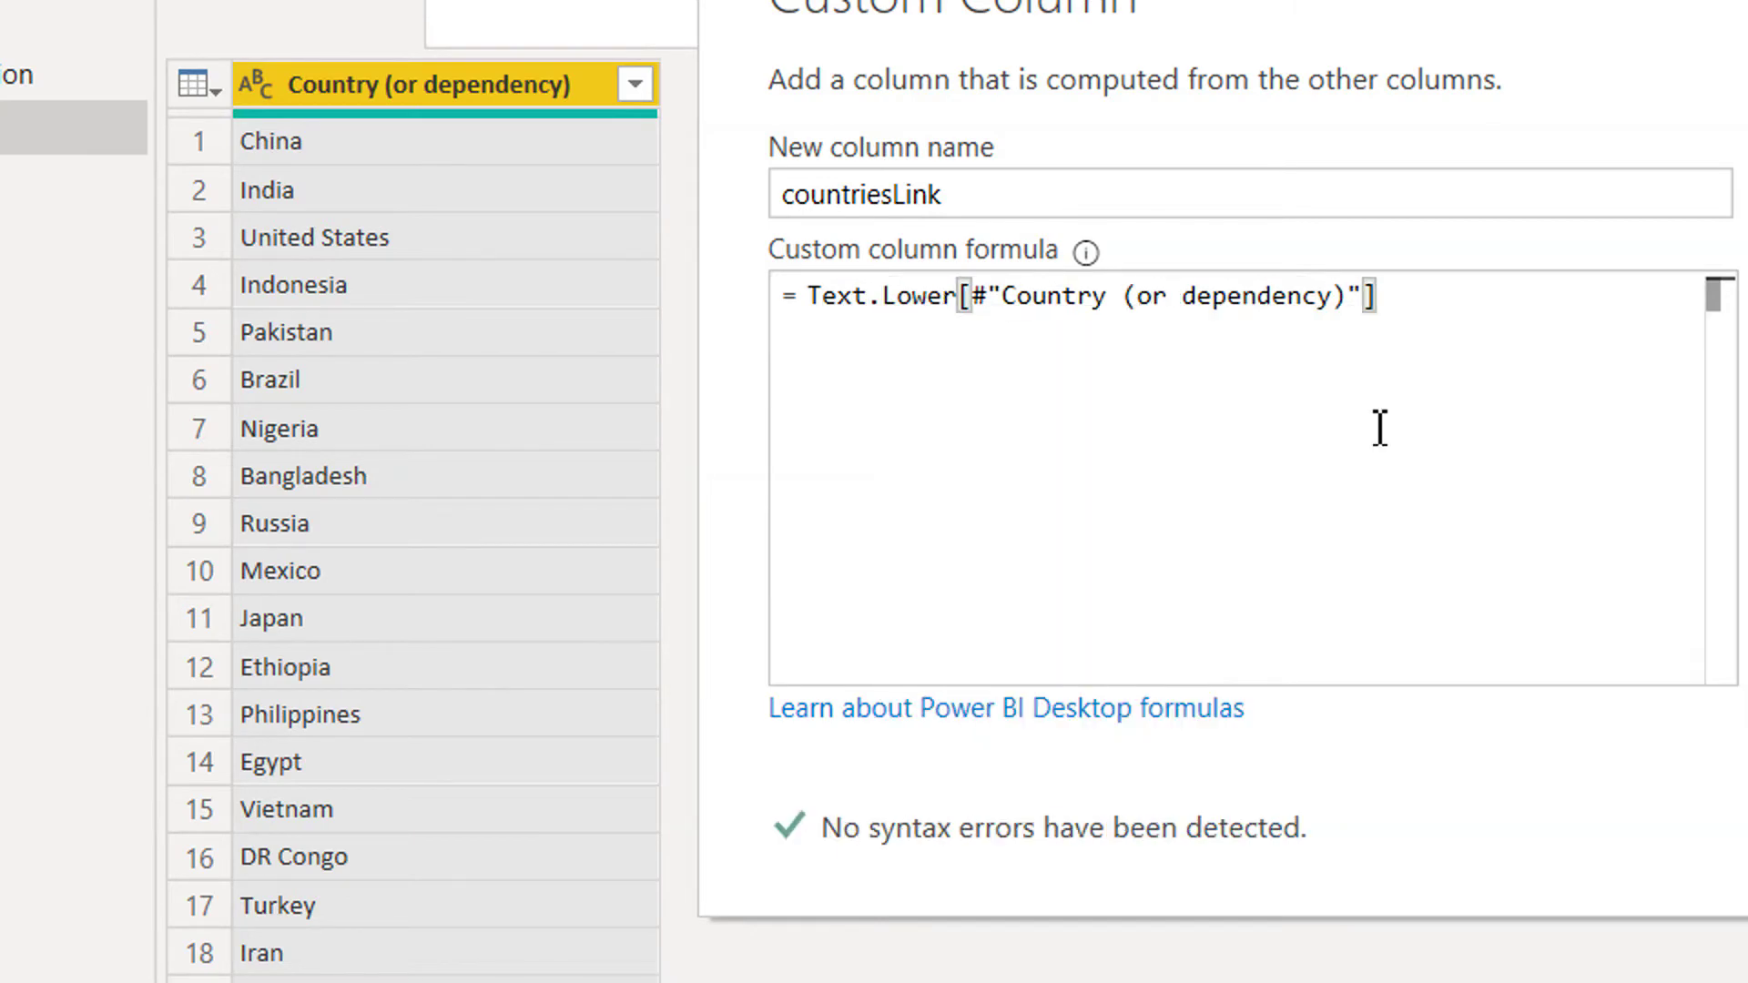
pyautogui.write('(')
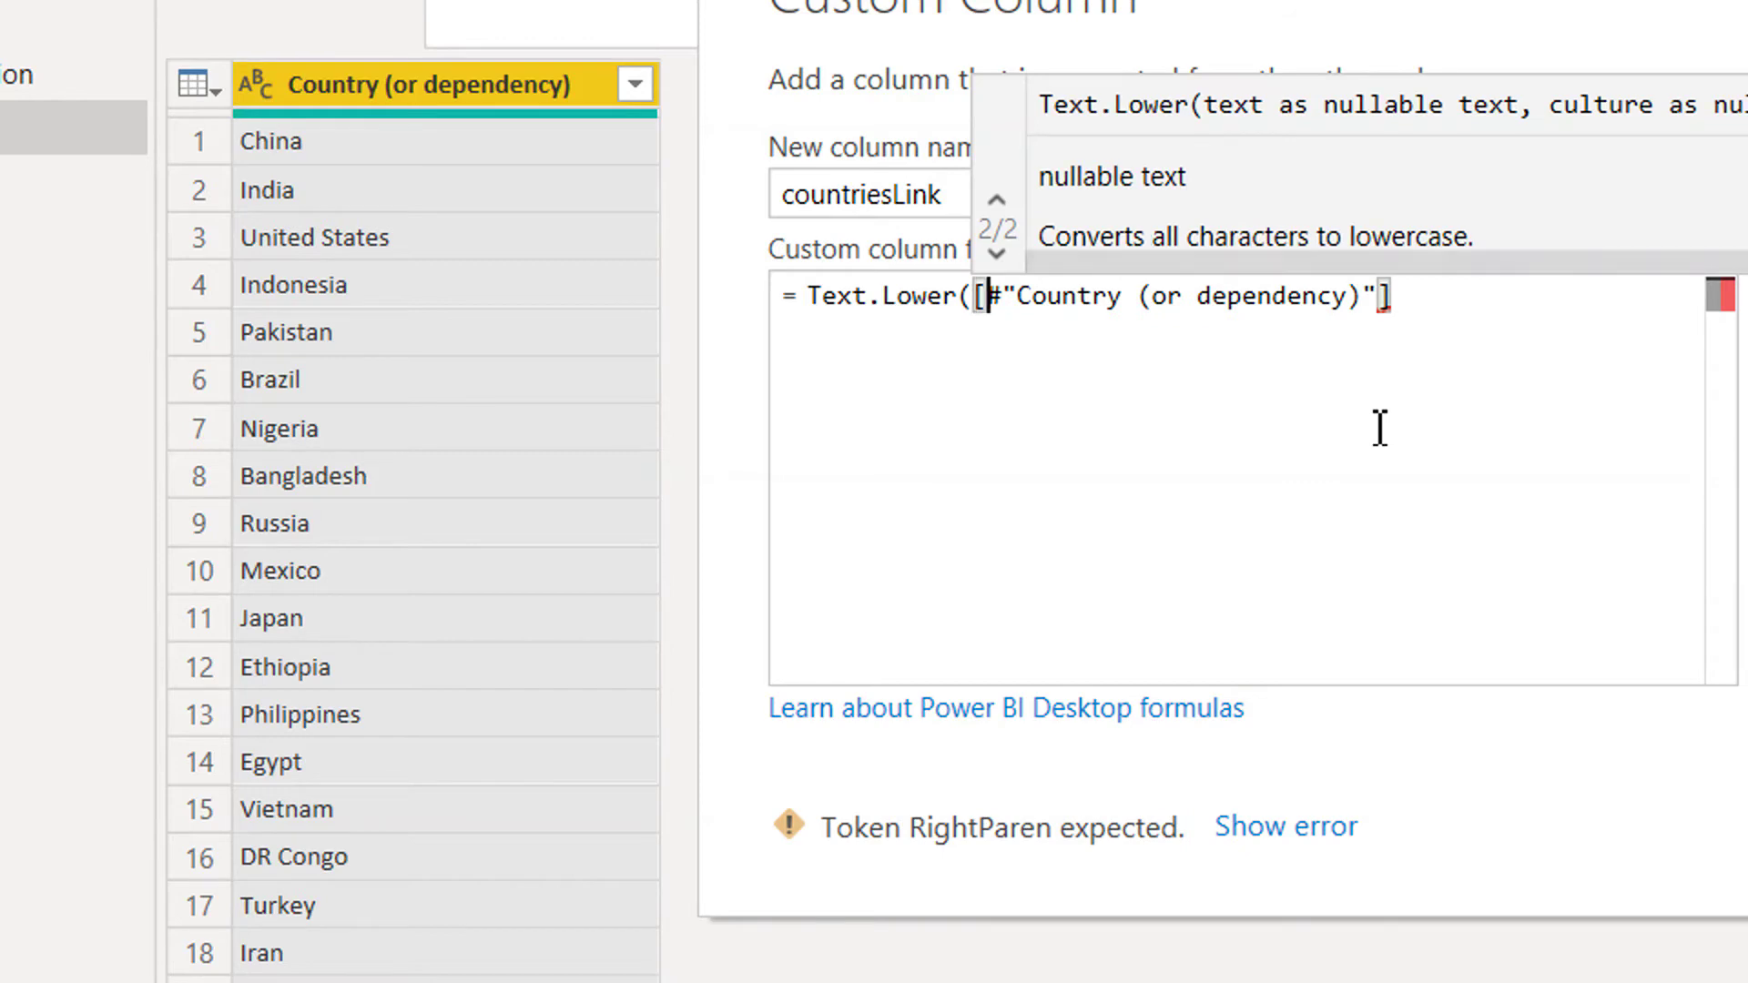
pyautogui.press('Right')
pyautogui.press('Right')
pyautogui.press('Right')
pyautogui.press('Right')
pyautogui.press('Right')
pyautogui.press('Right')
pyautogui.press('Right')
pyautogui.press('Right')
pyautogui.press('Right')
pyautogui.press('Right')
pyautogui.press('Right')
pyautogui.press('Right')
pyautogui.press('Right')
pyautogui.press('Right')
pyautogui.press('Right')
pyautogui.press('Right')
pyautogui.press('Right')
pyautogui.press('Right')
pyautogui.press('Right')
pyautogui.press('Right')
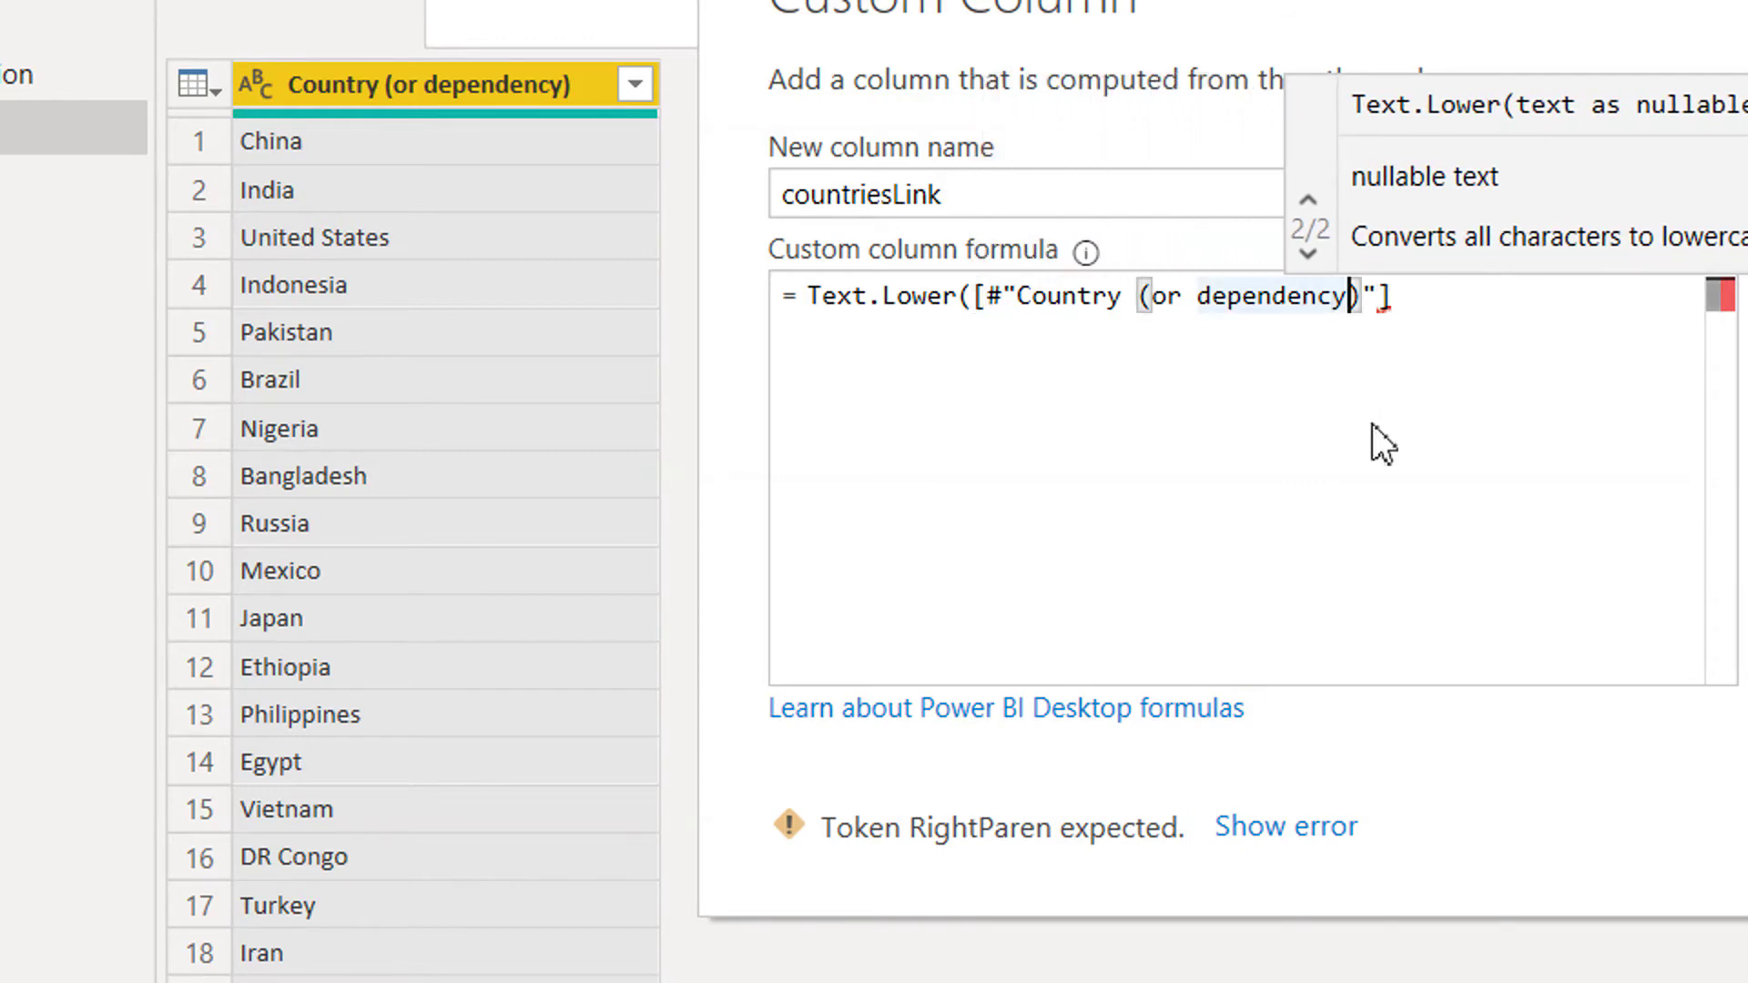
pyautogui.write(')')
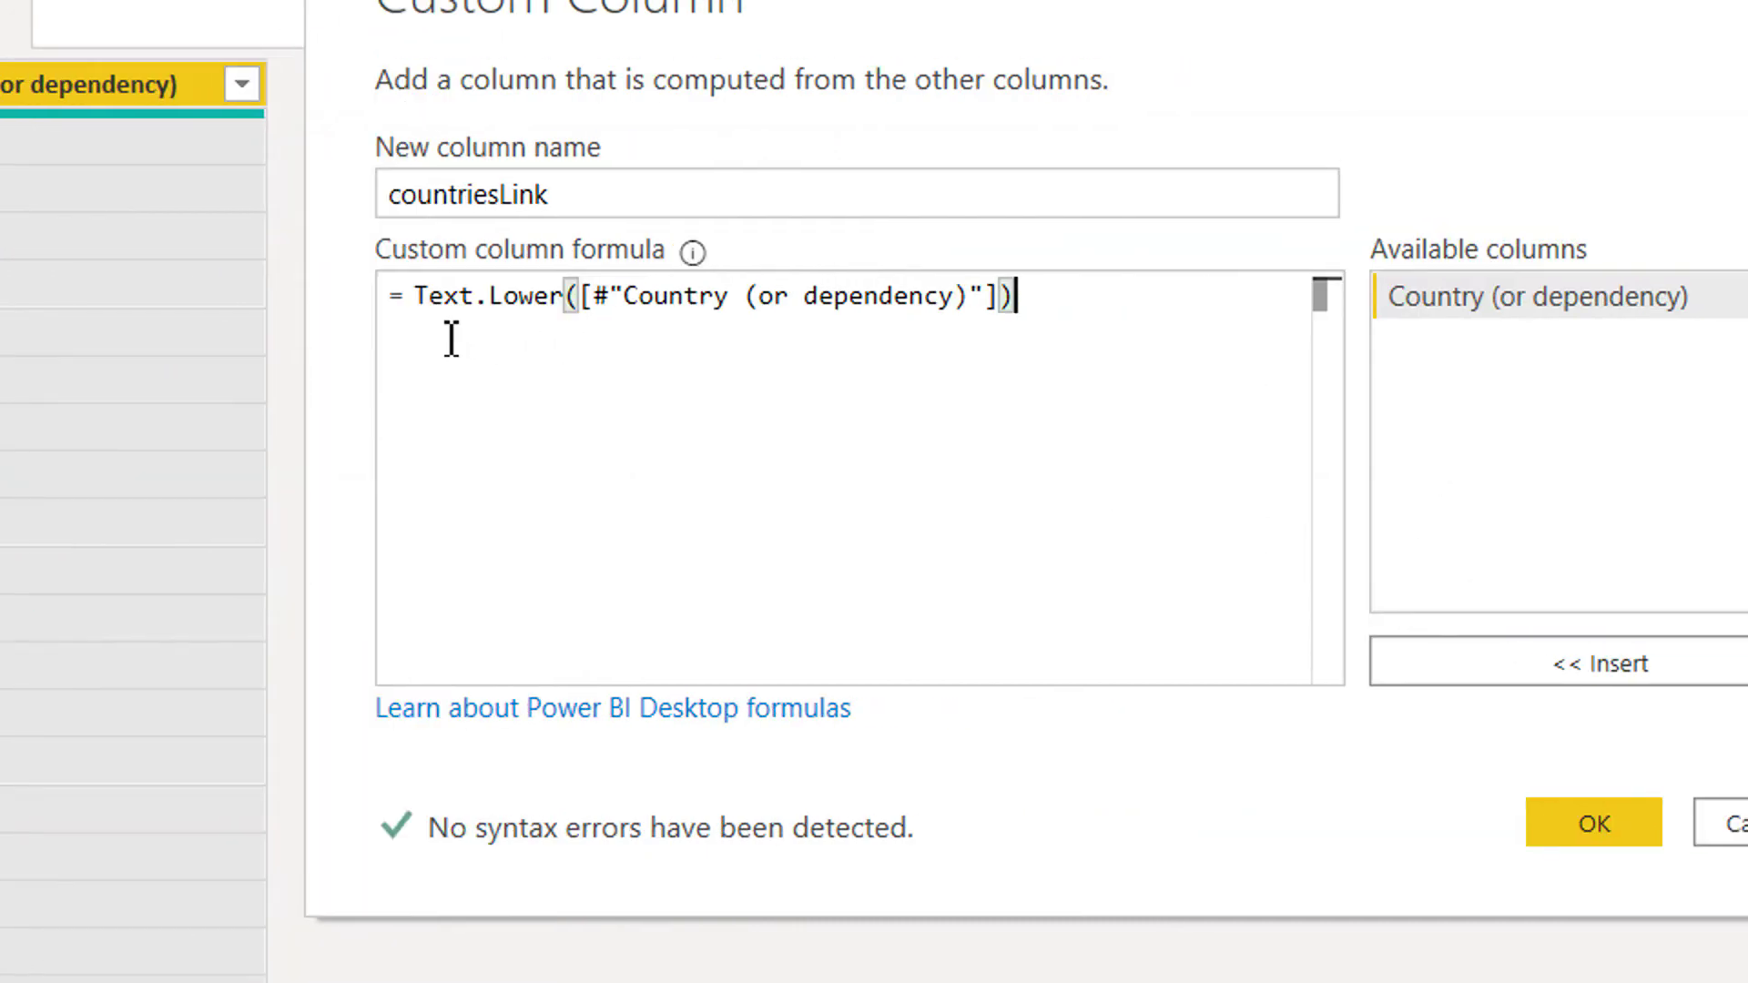
pyautogui.click(432, 296)
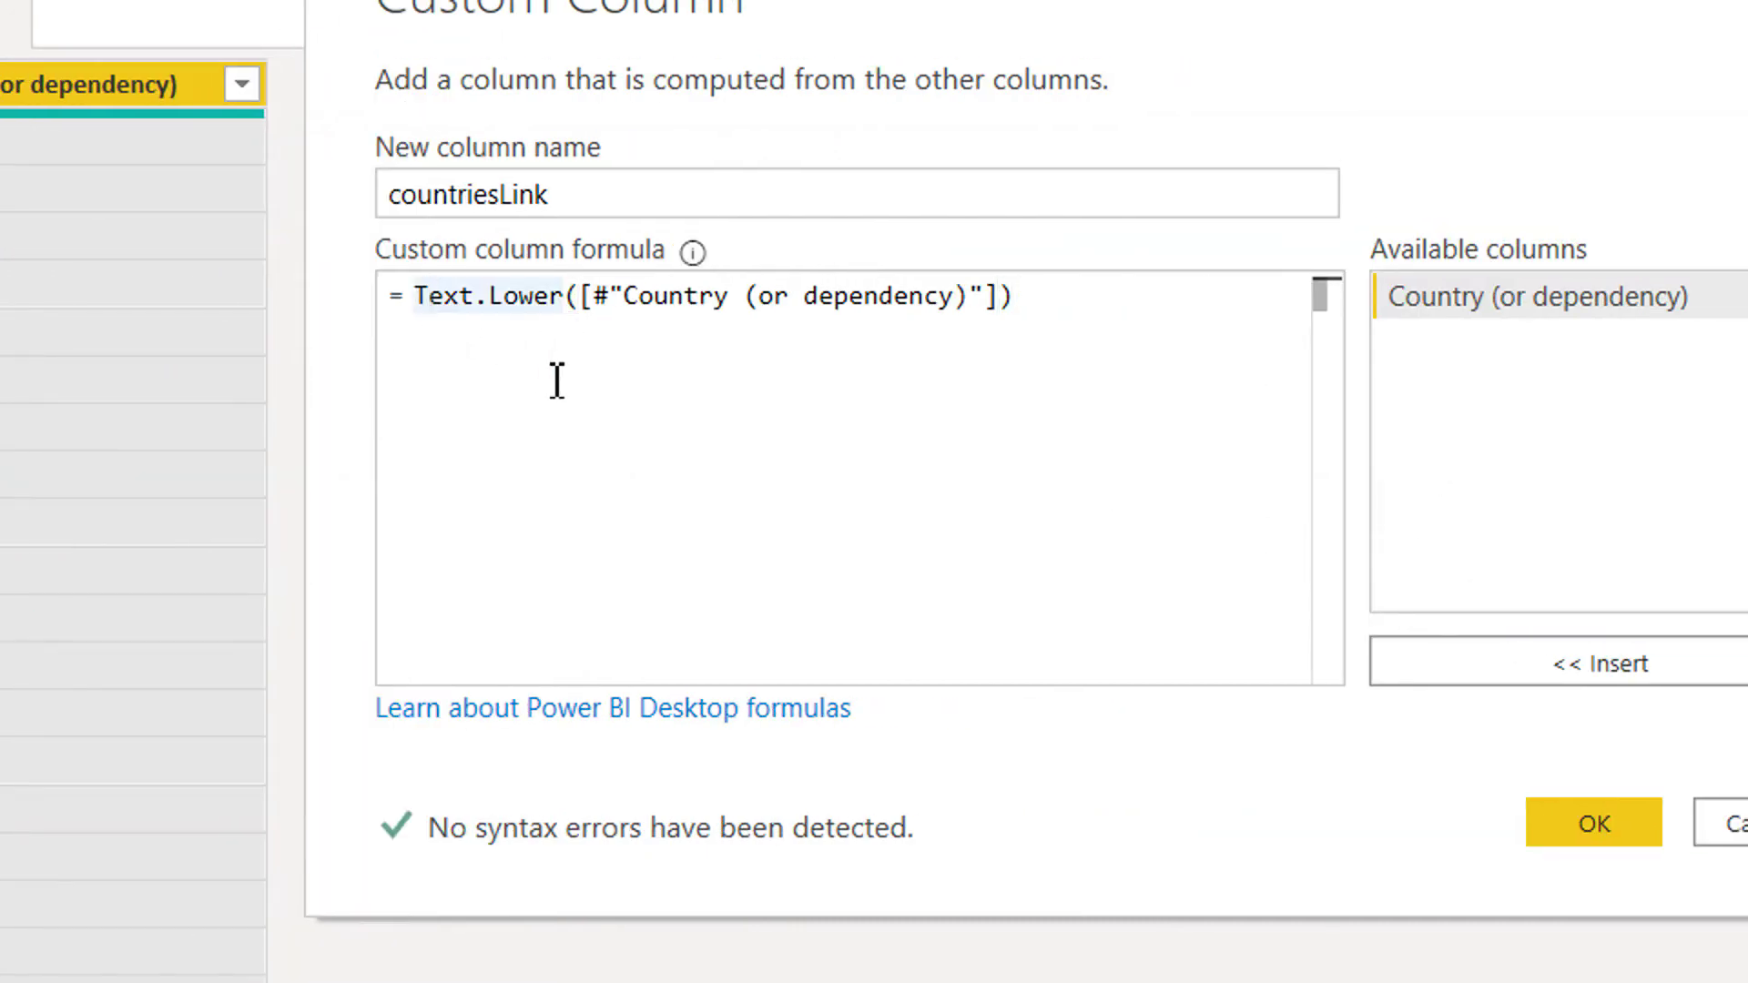
pyautogui.press('Left')
pyautogui.write('Replace')
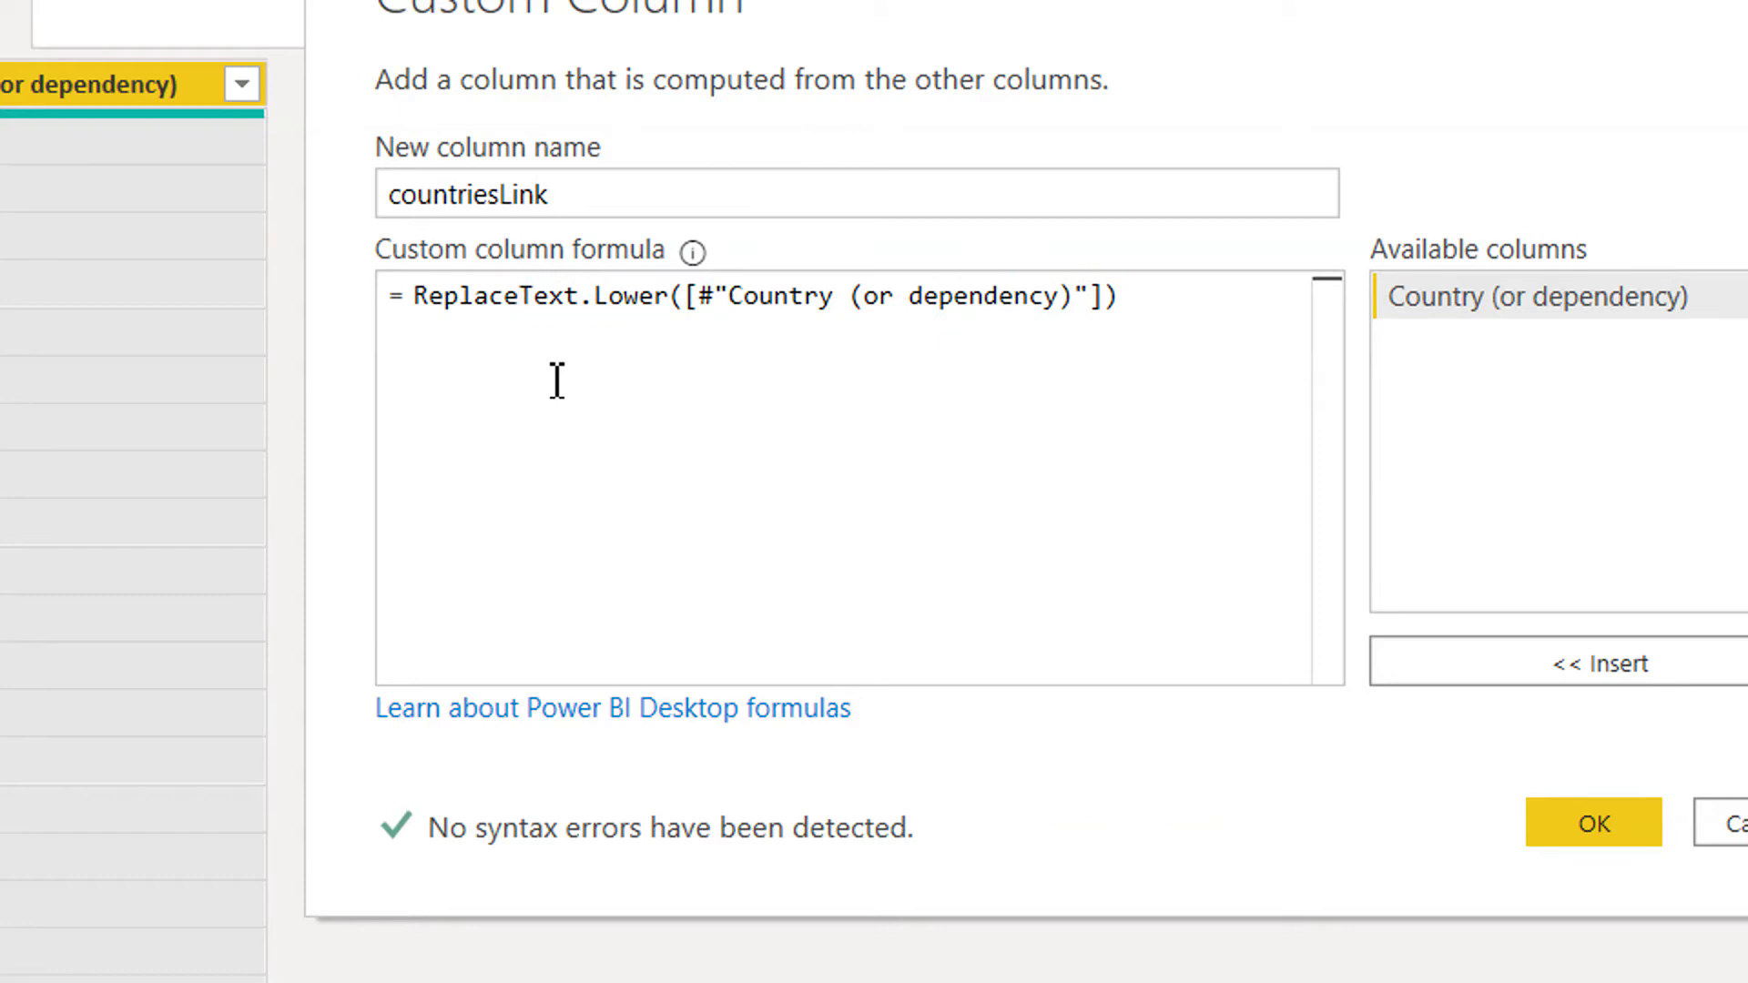
pyautogui.press('BackSpace')
pyautogui.press('BackSpace')
pyautogui.press('BackSpace')
pyautogui.press('BackSpace')
pyautogui.press('BackSpace')
pyautogui.press('BackSpace')
pyautogui.press('BackSpace')
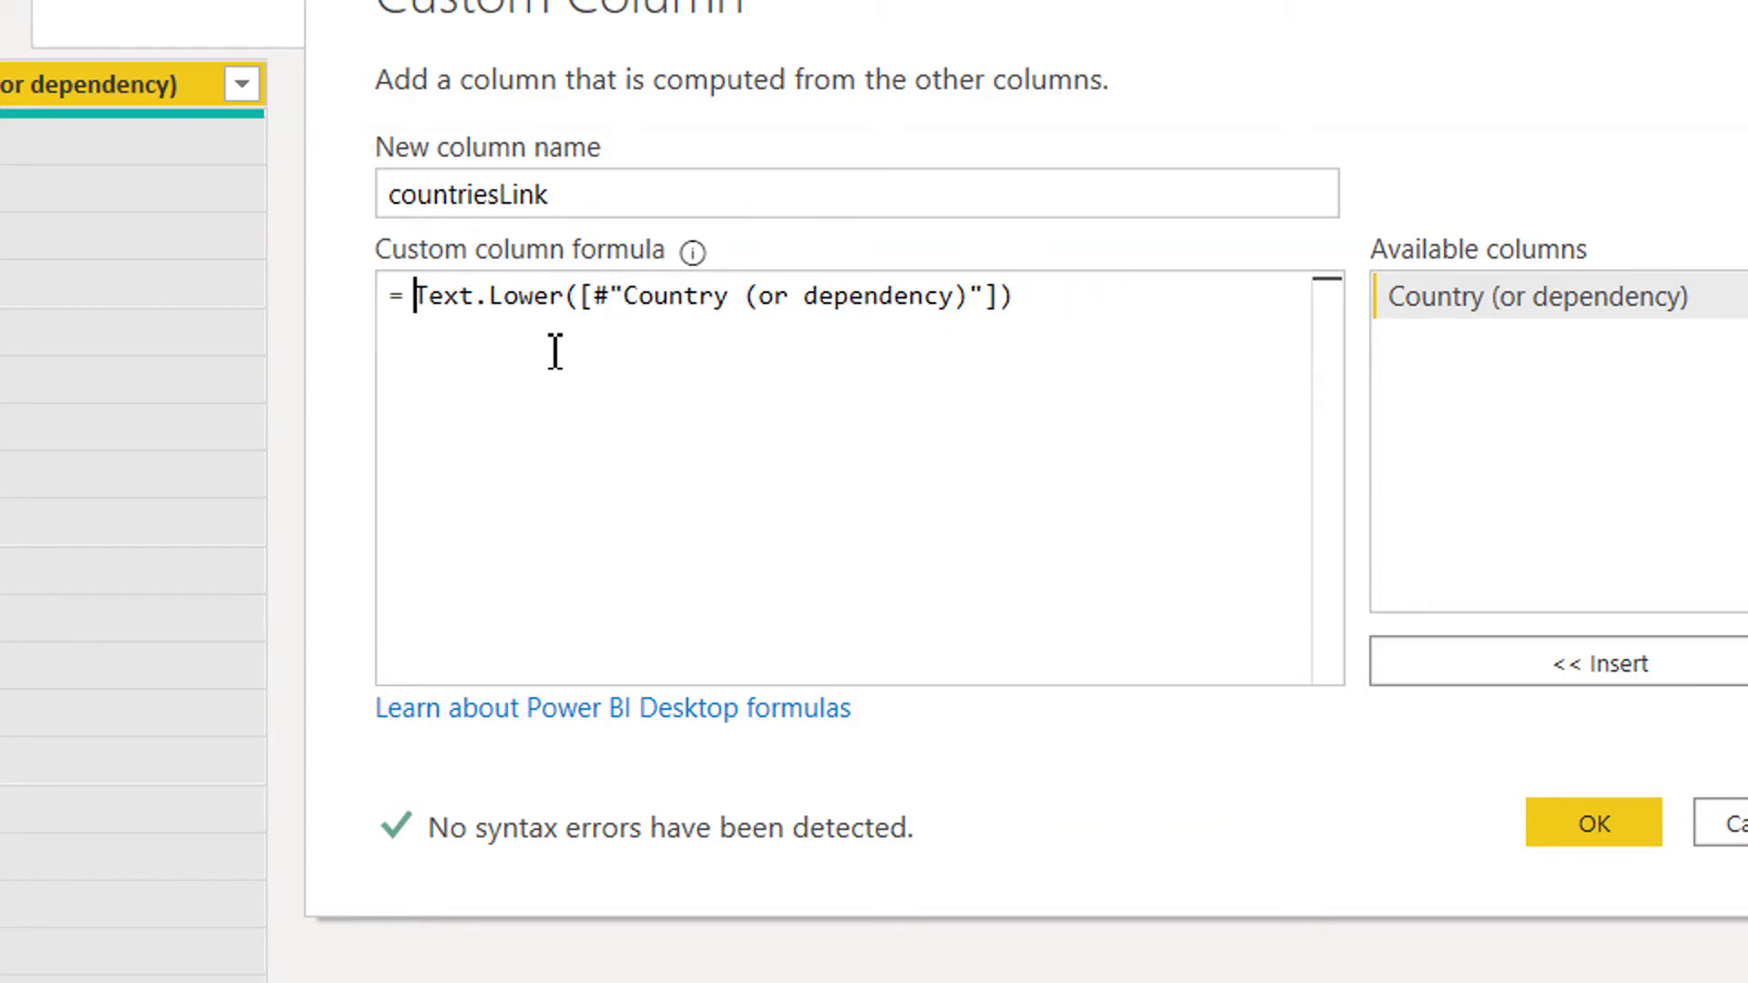
# Wrap the lowercase expression in Replacer.ReplaceText so every space " " in the country name is replaced with "-".
pyautogui.press('Left')
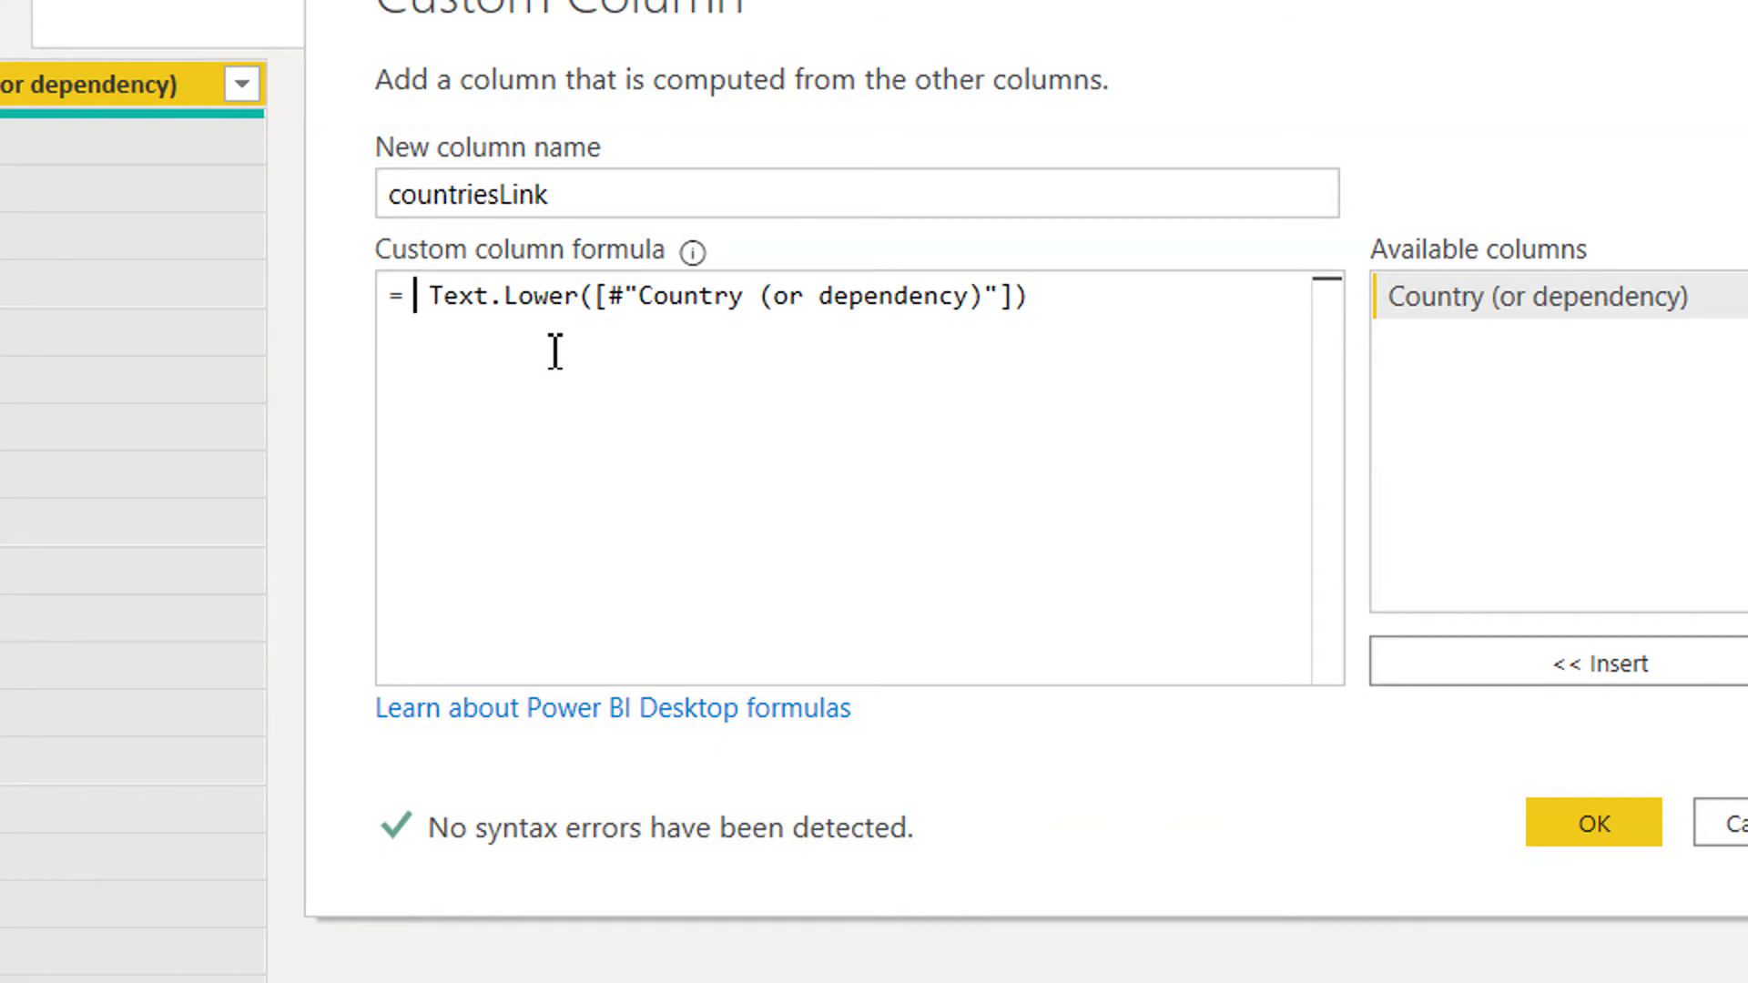
pyautogui.write('R')
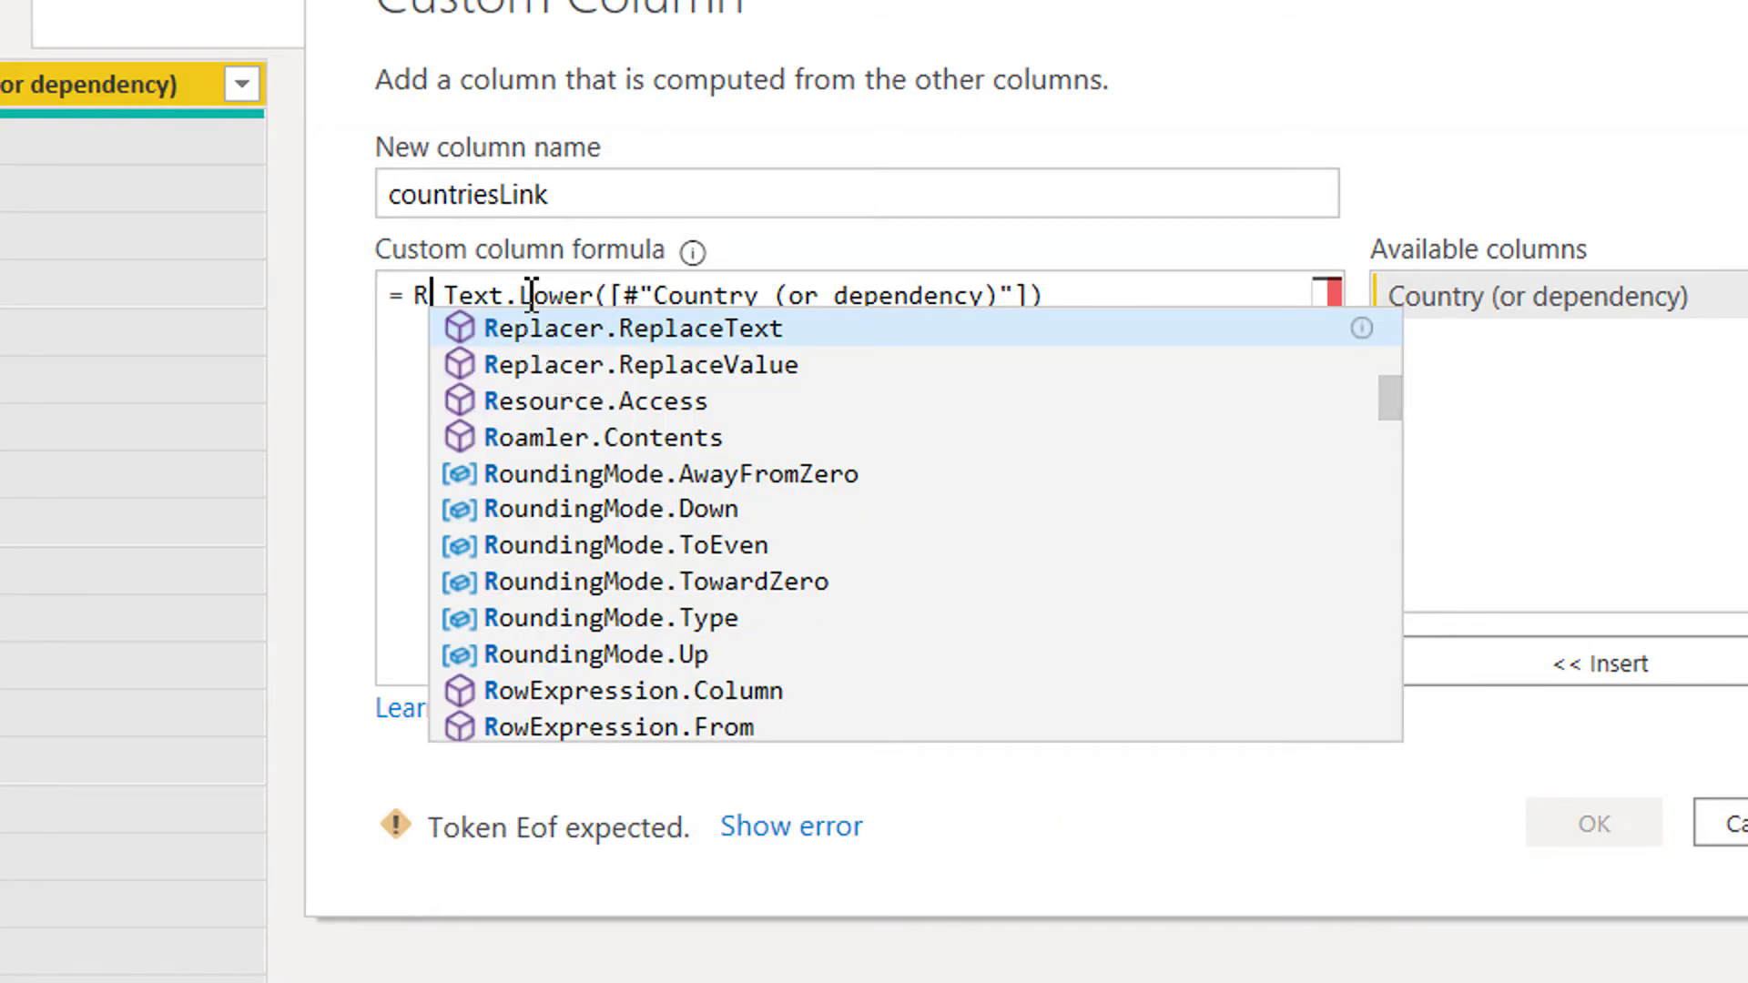
pyautogui.press('Tab')
pyautogui.press('Right')
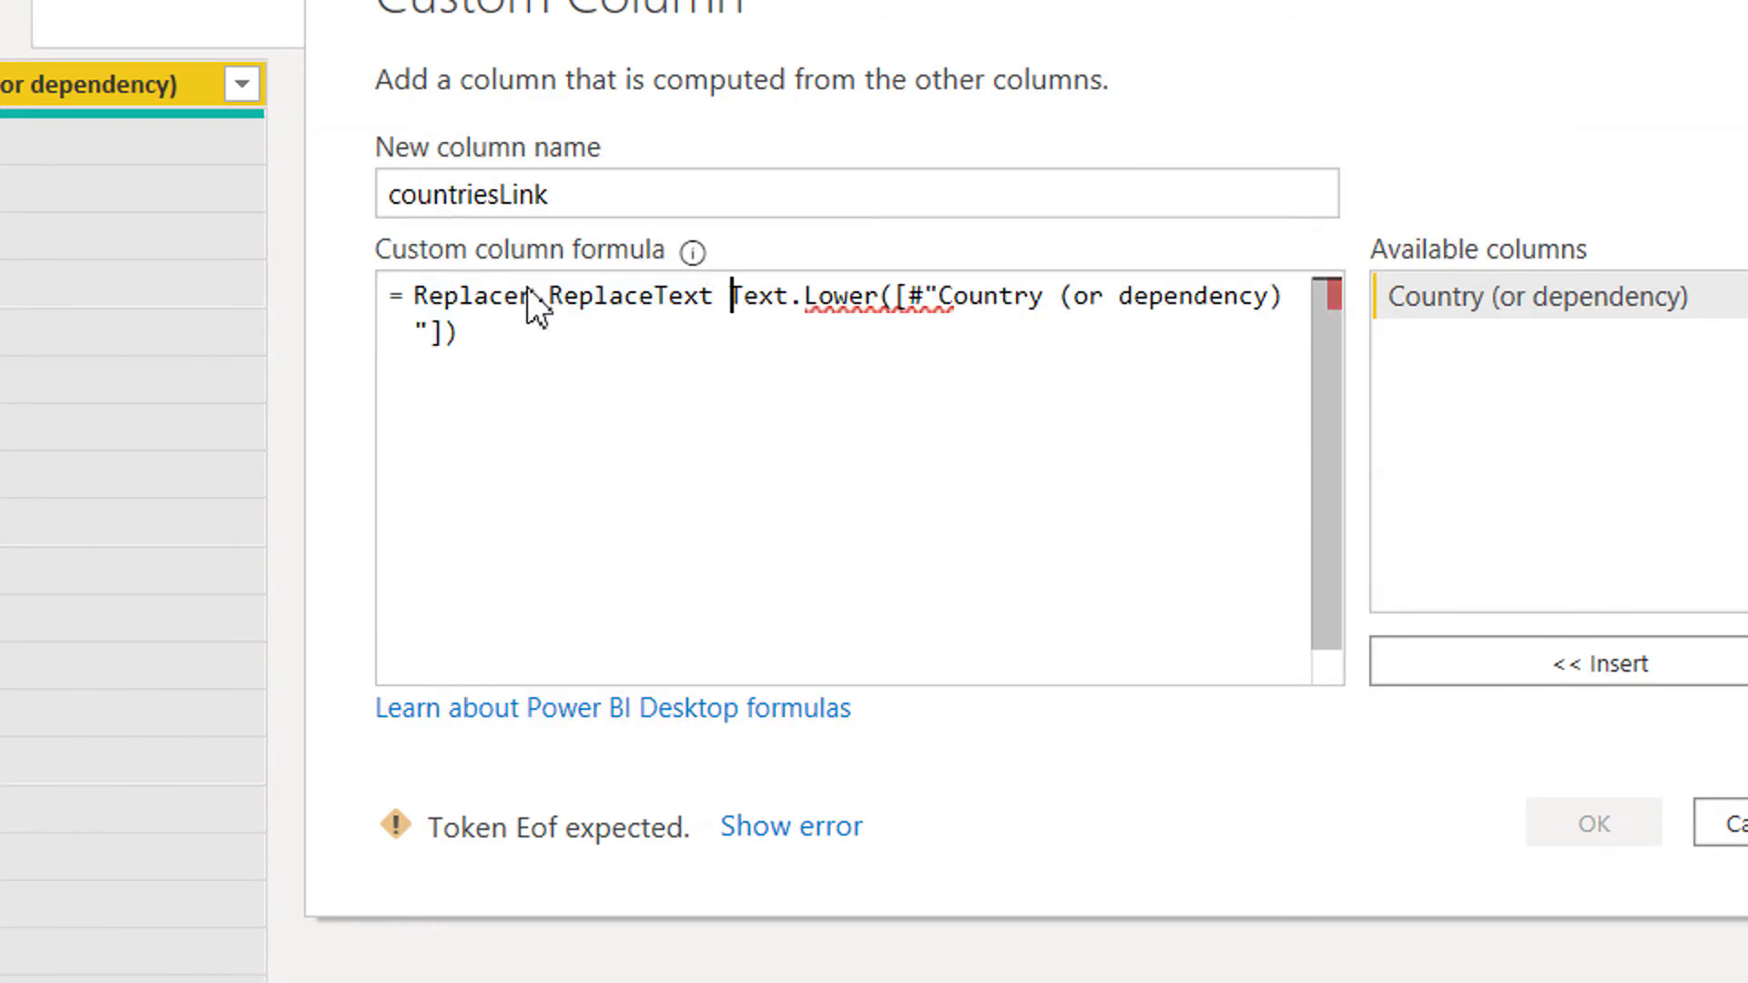
pyautogui.press('BackSpace')
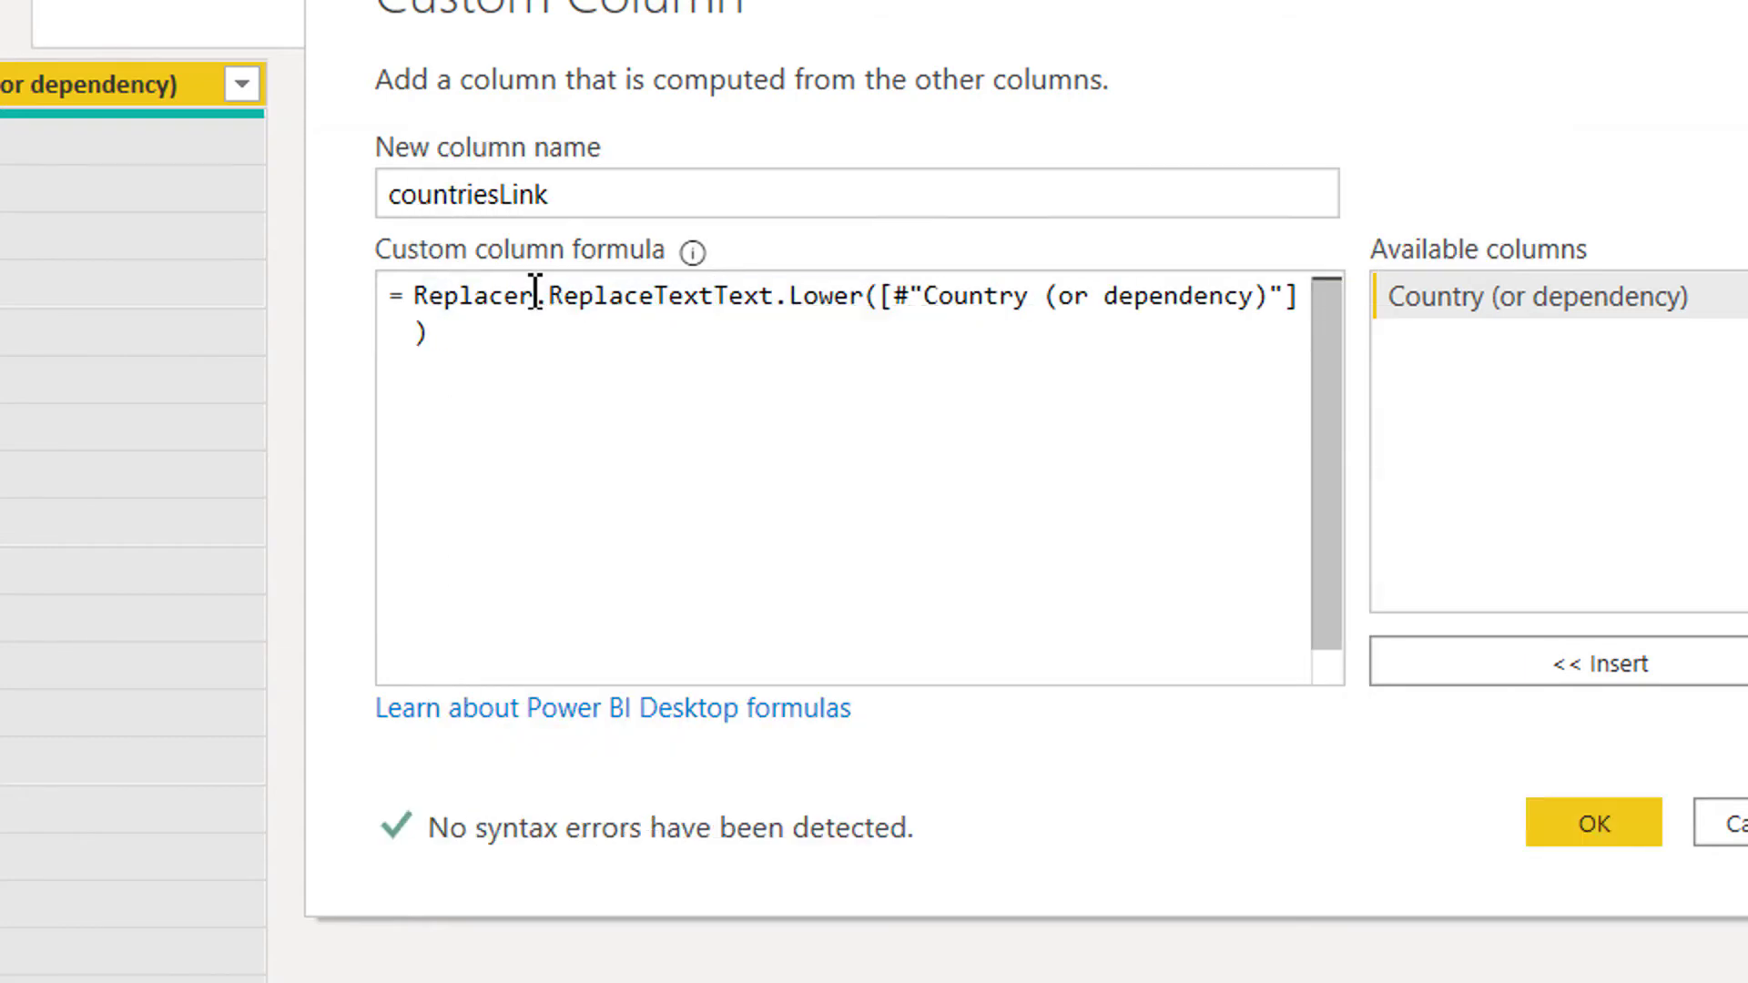
pyautogui.write('(')
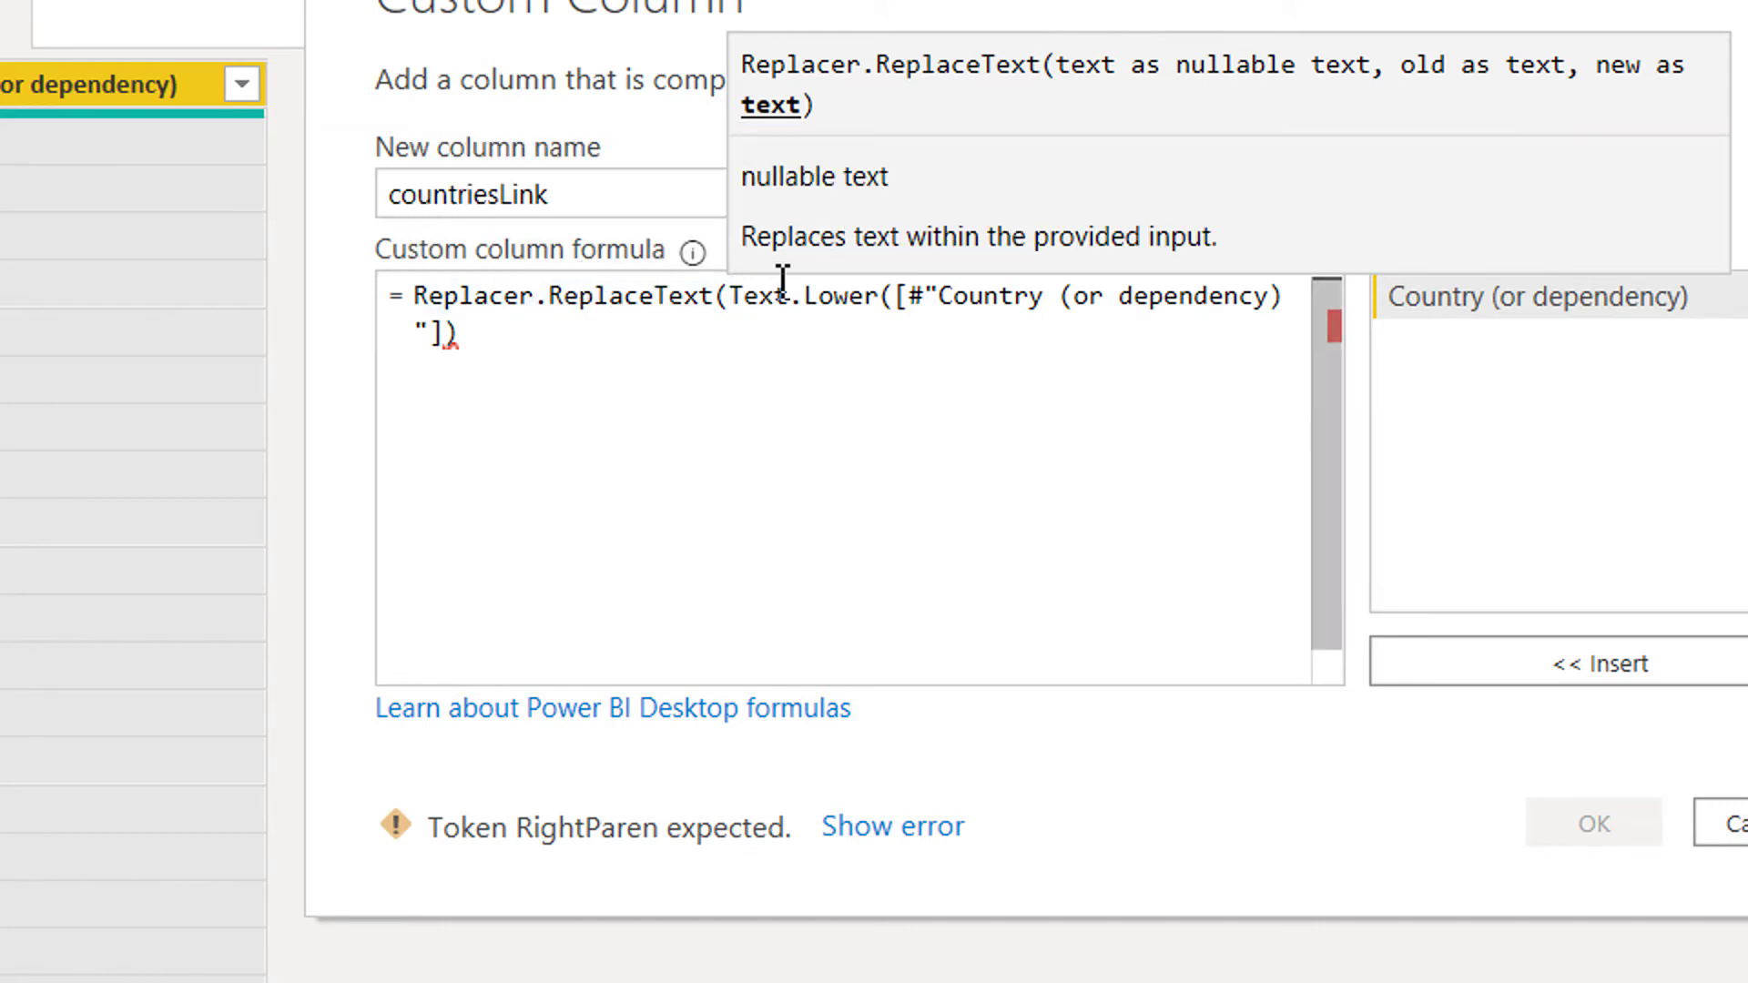
pyautogui.click(566, 330)
pyautogui.write(',"')
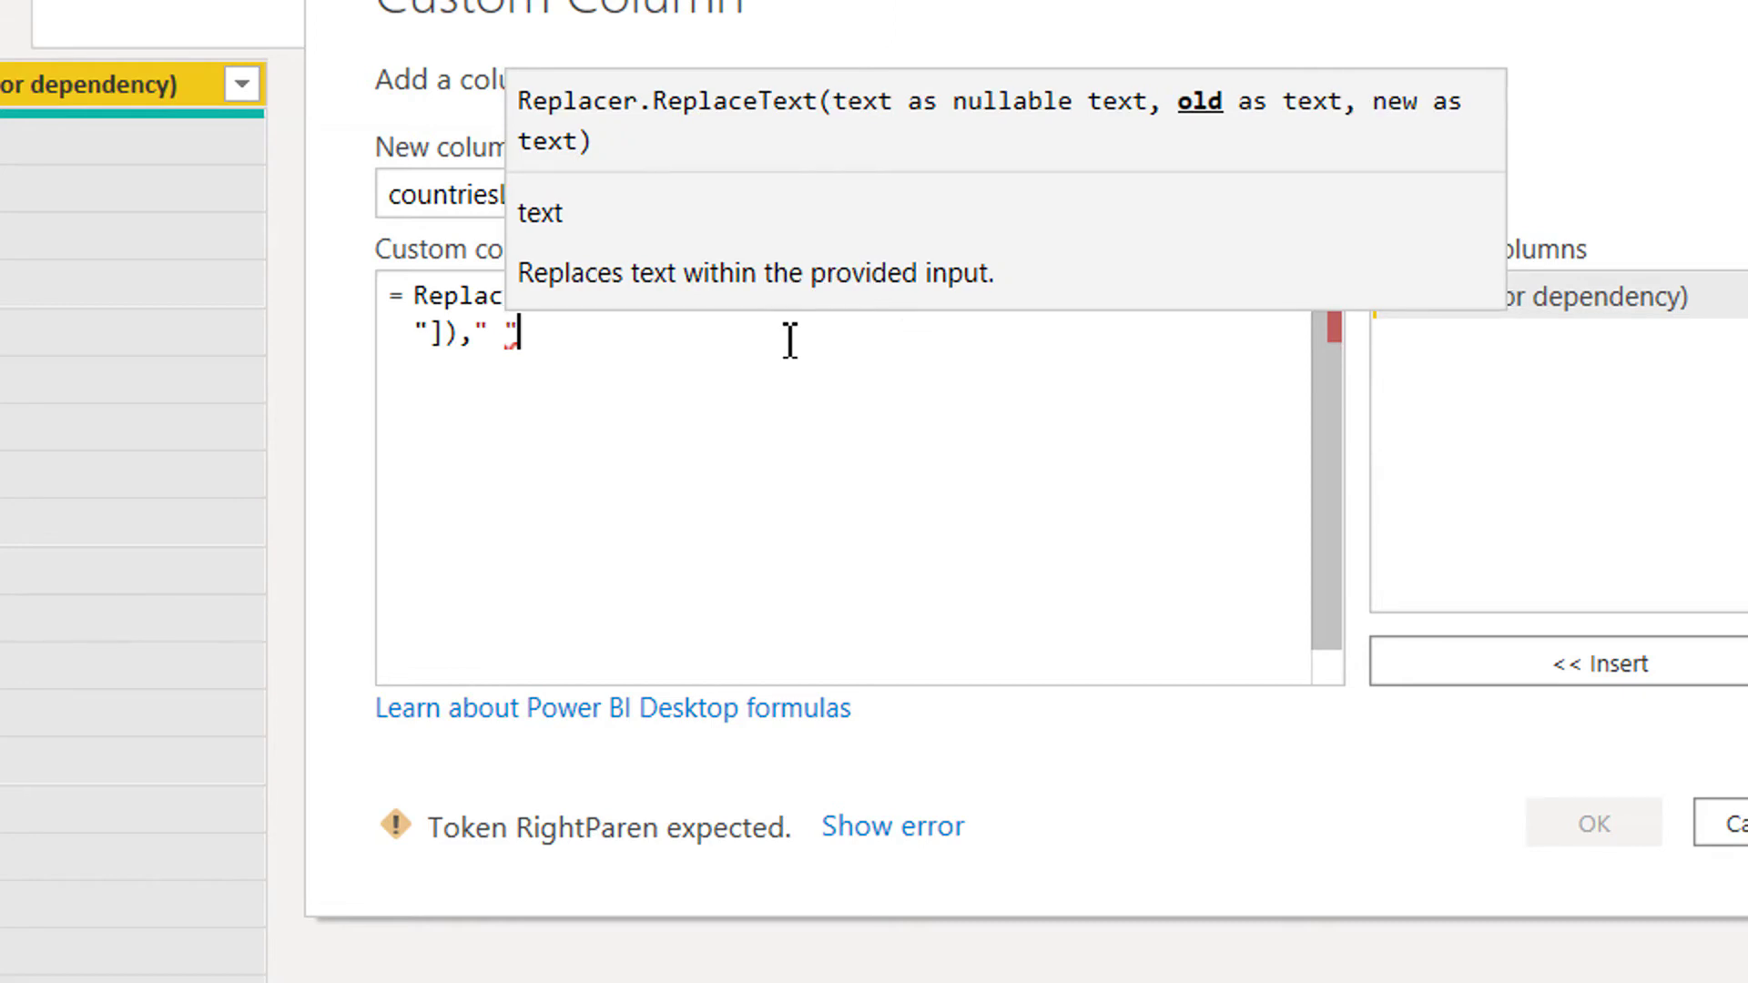
pyautogui.write('"]),')
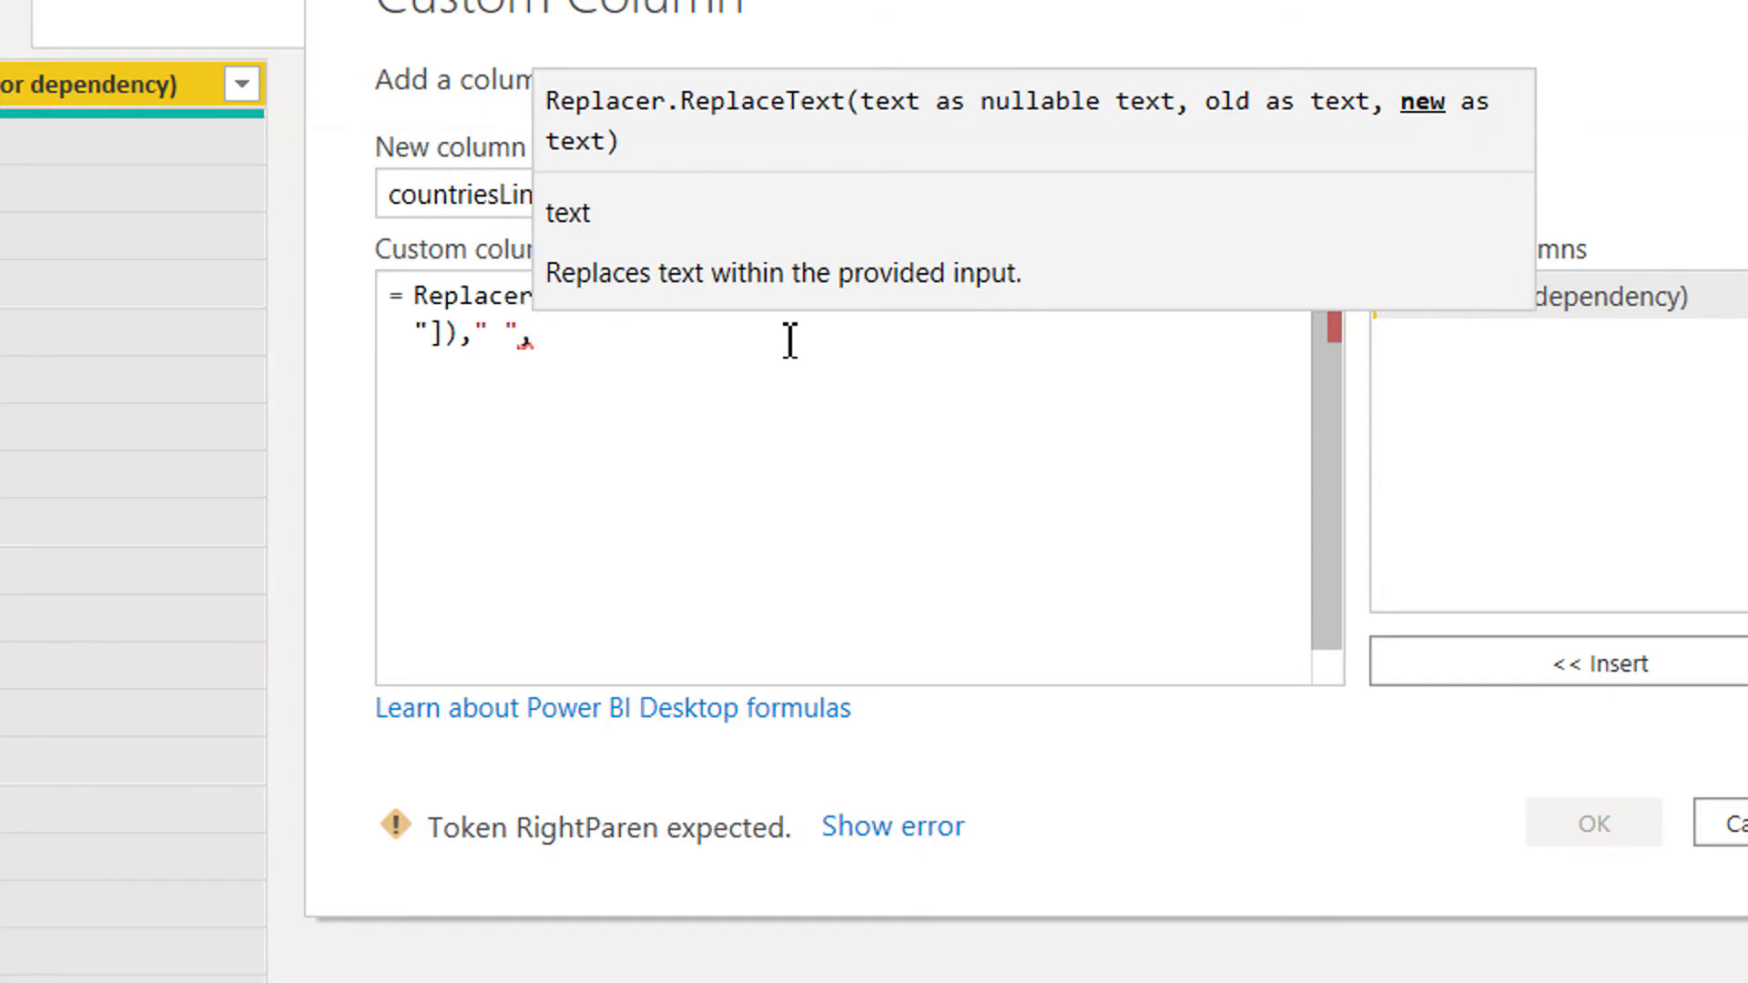
pyautogui.write('" ","-"')
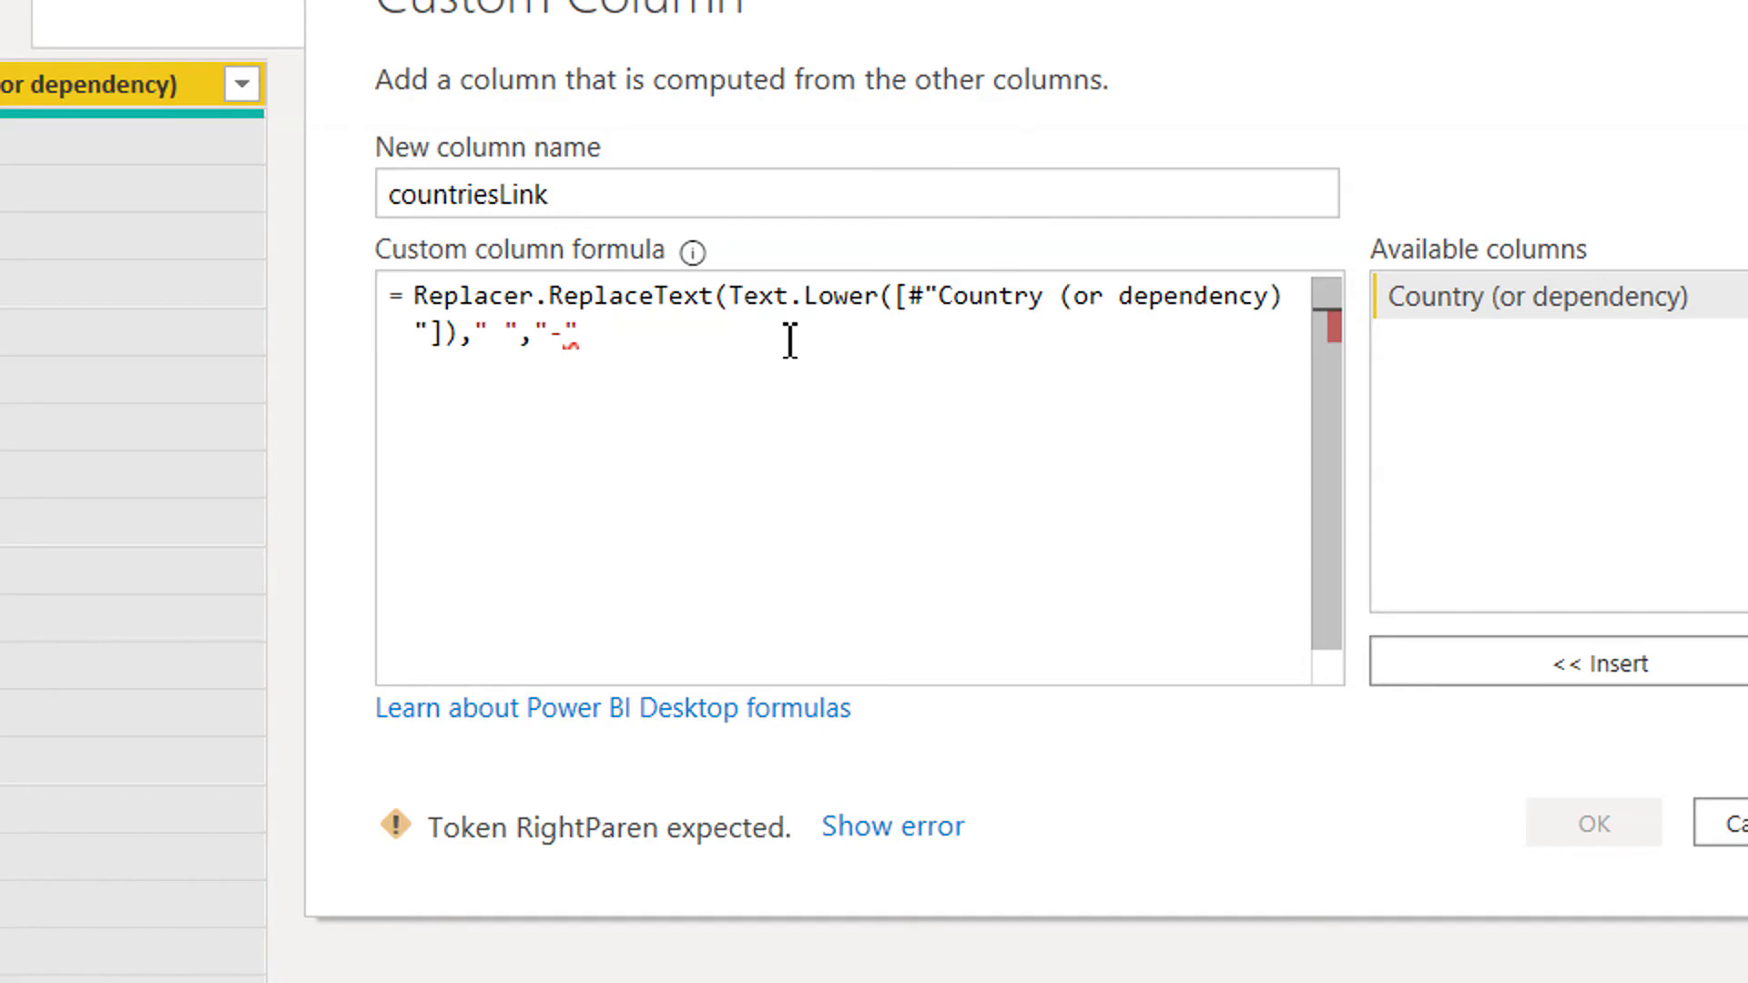
pyautogui.write(')')
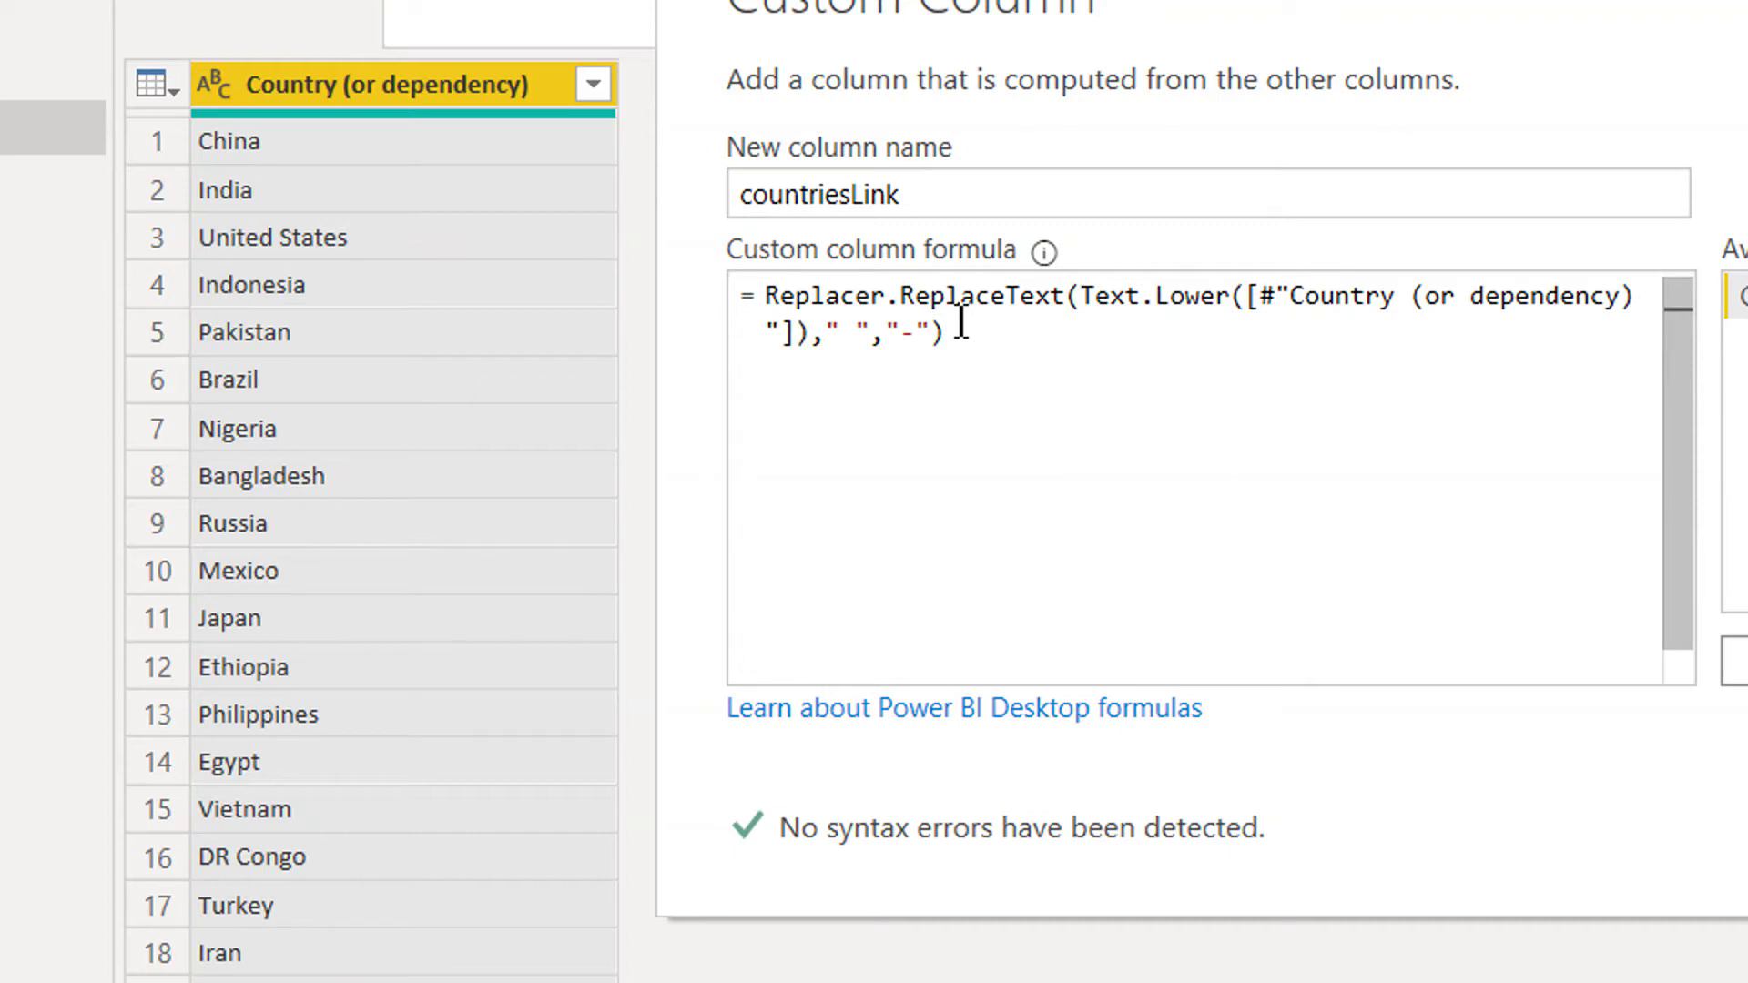
# Append & " " & "population" to the end of the custom column formula.
pyautogui.write('&')
pyautogui.write(' " ')
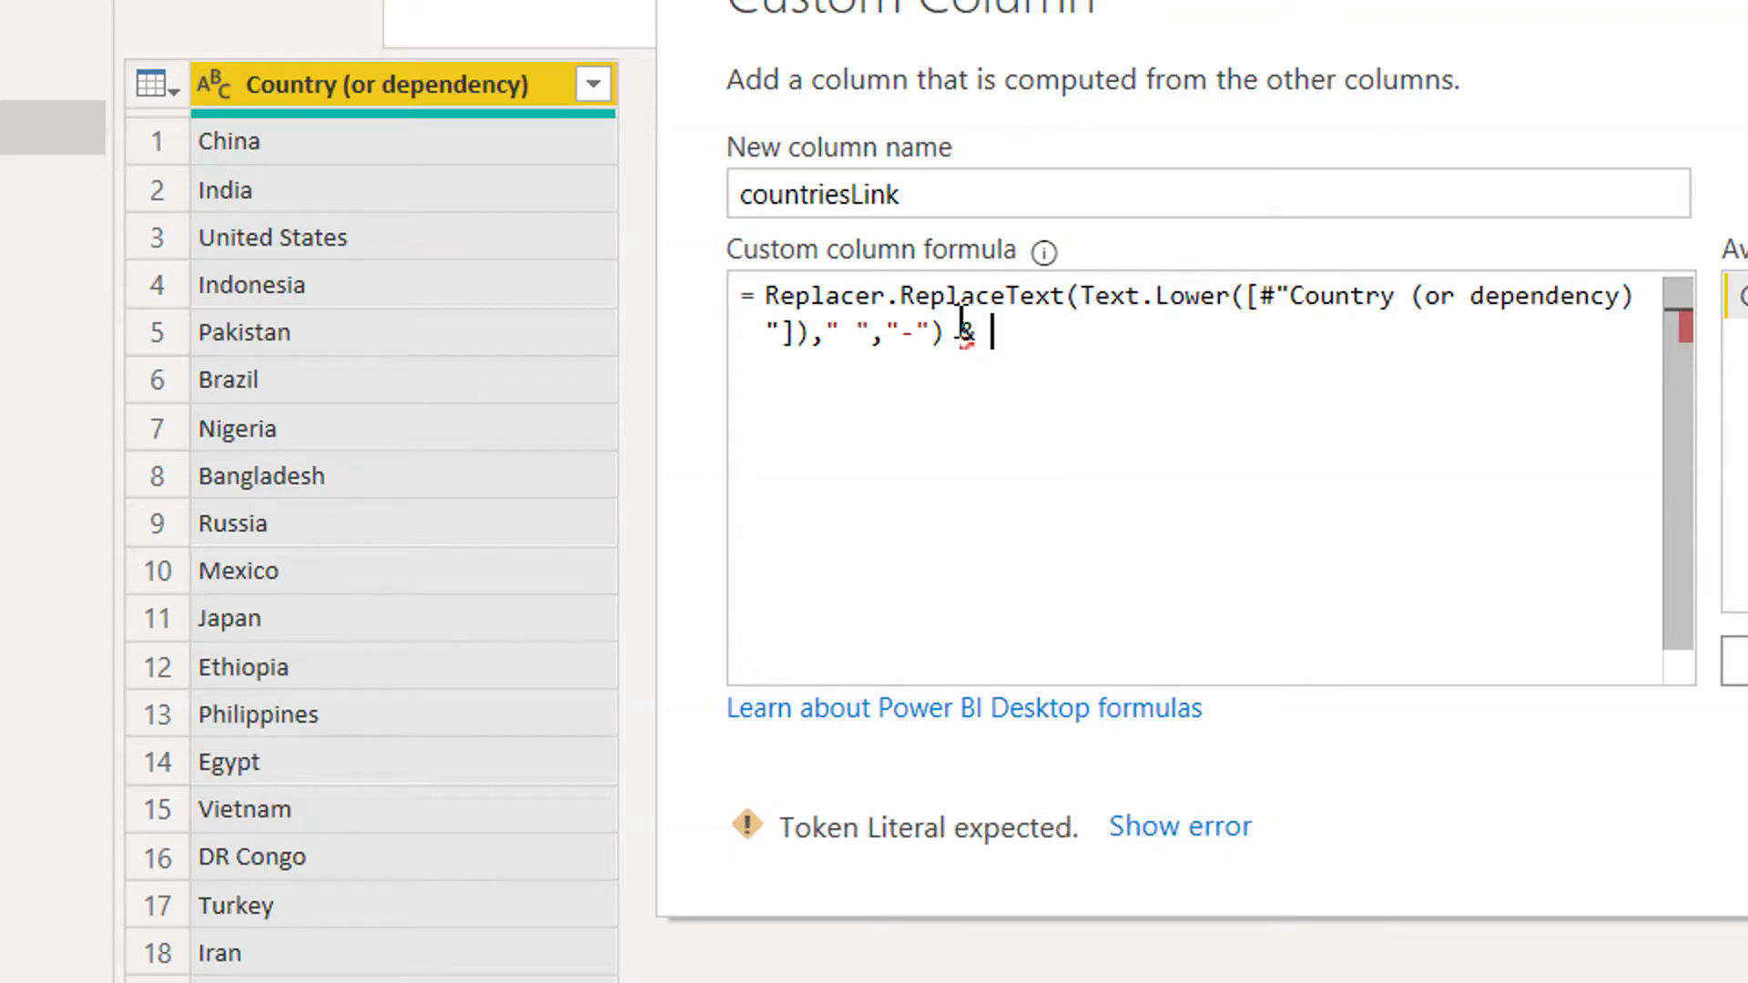
pyautogui.write('"')
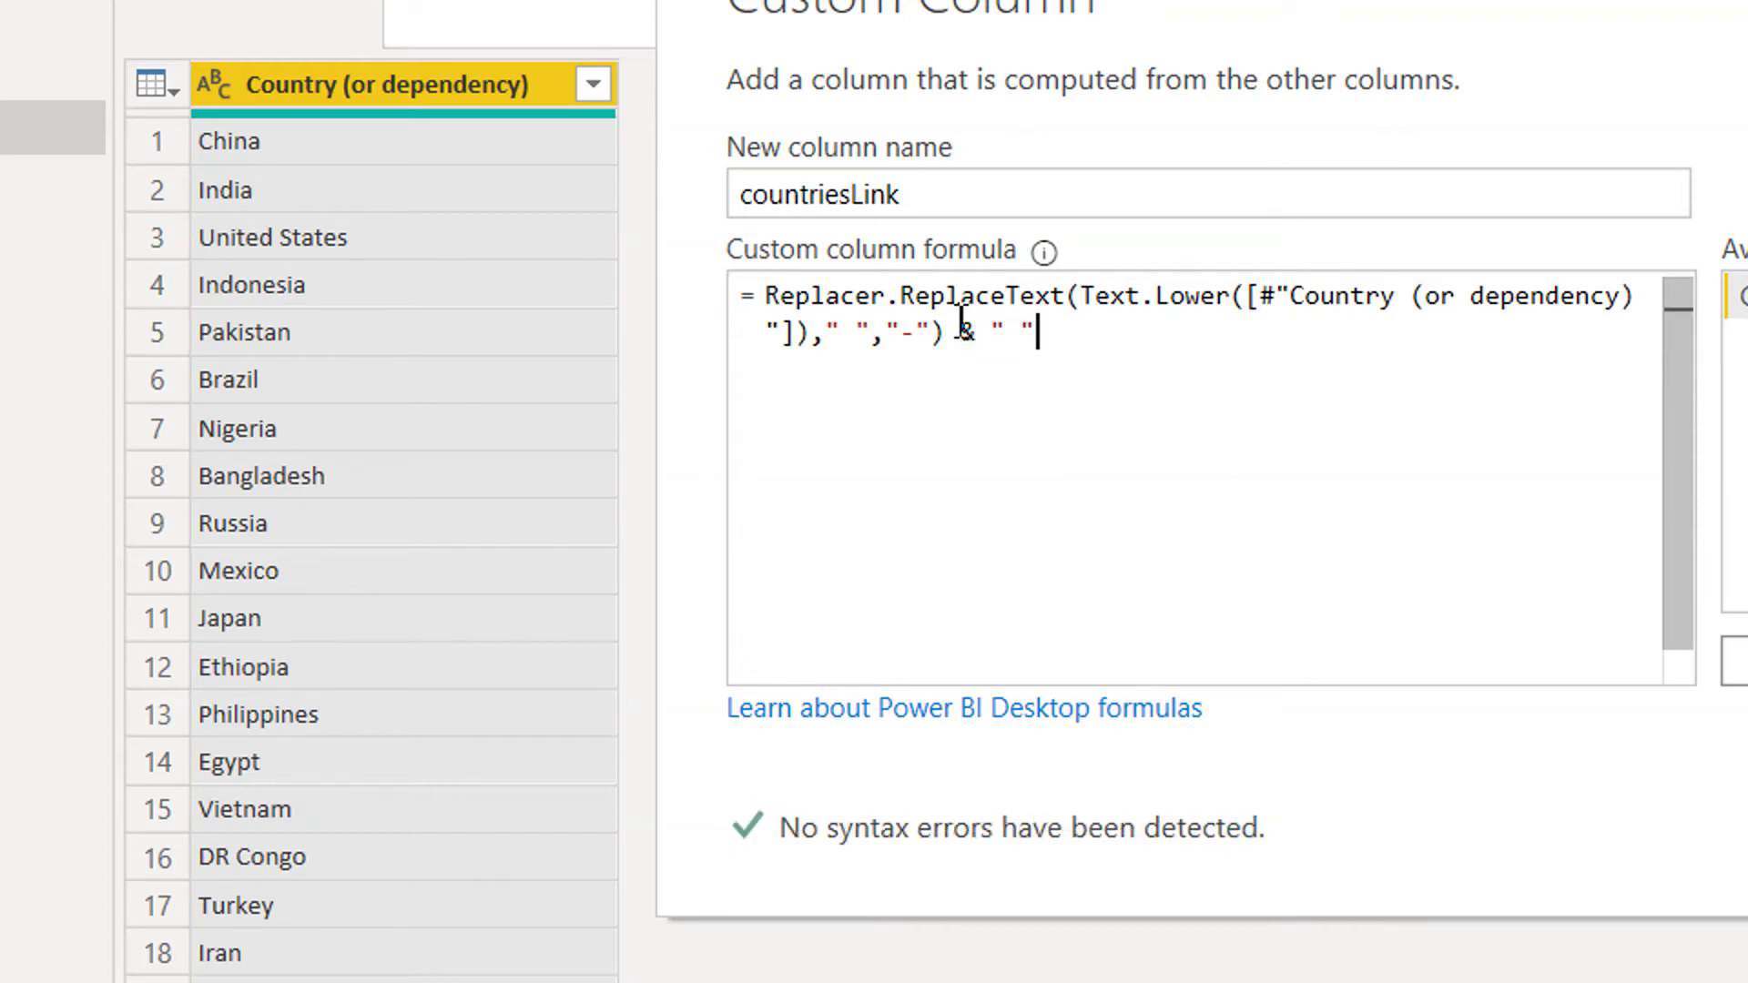
pyautogui.write(' &')
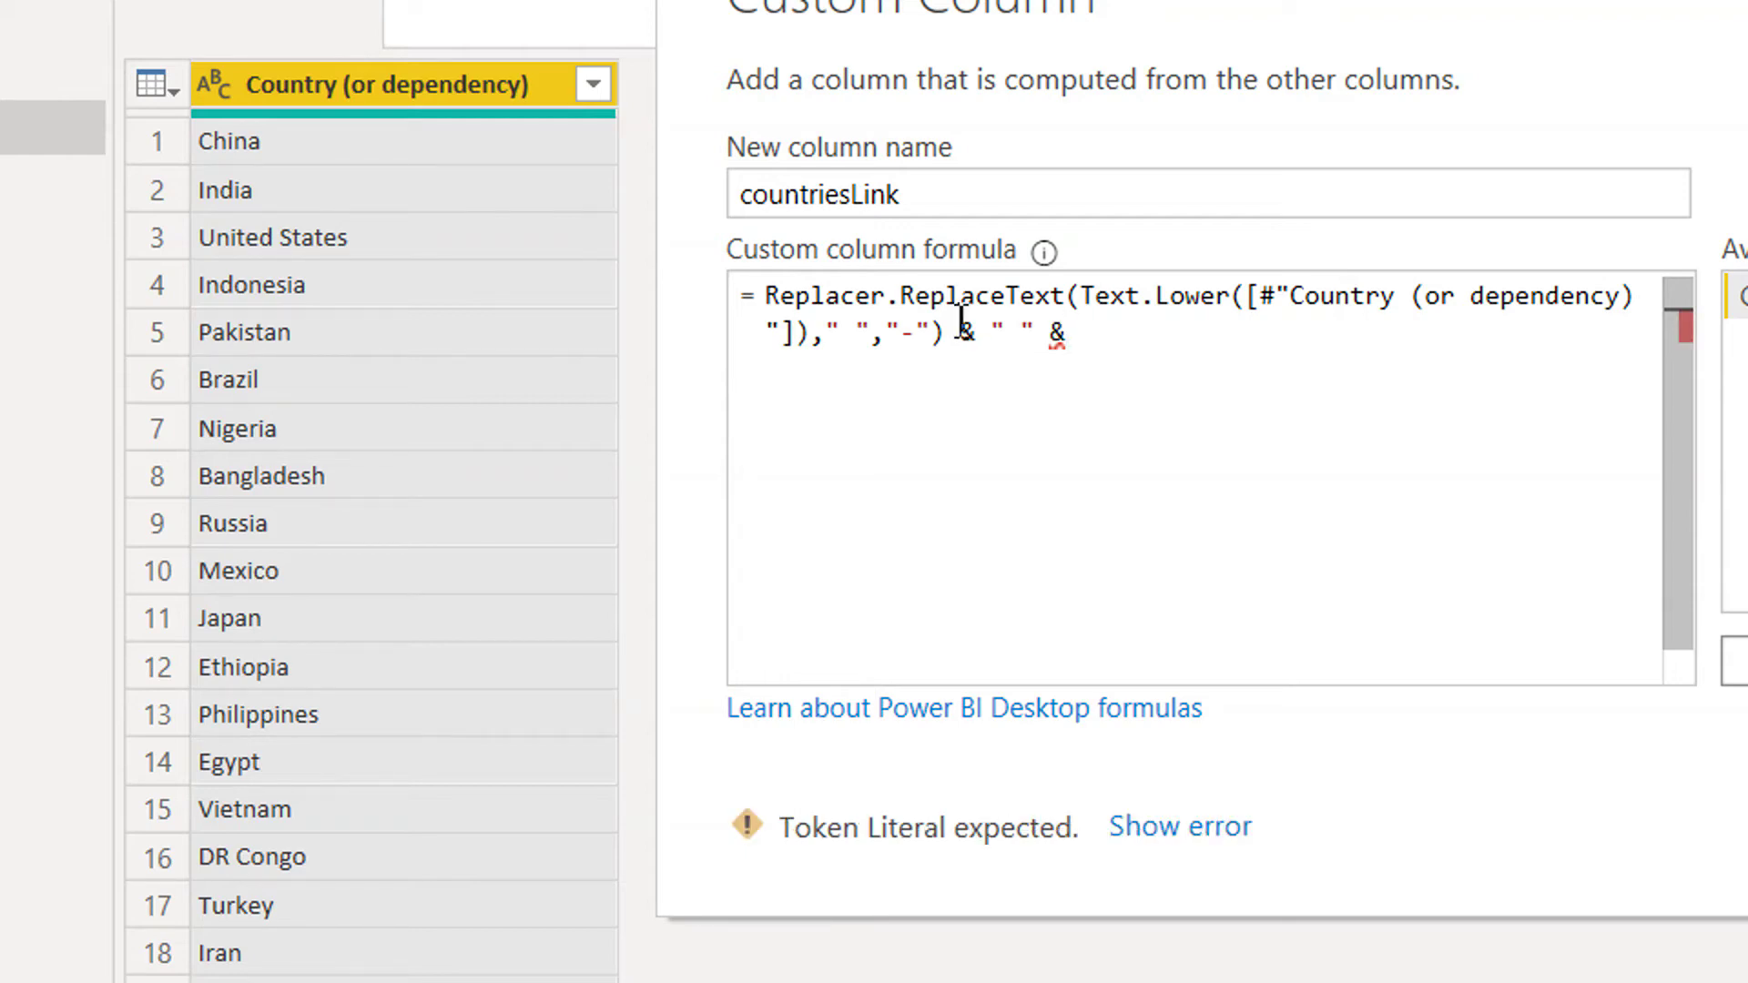
pyautogui.write(' "')
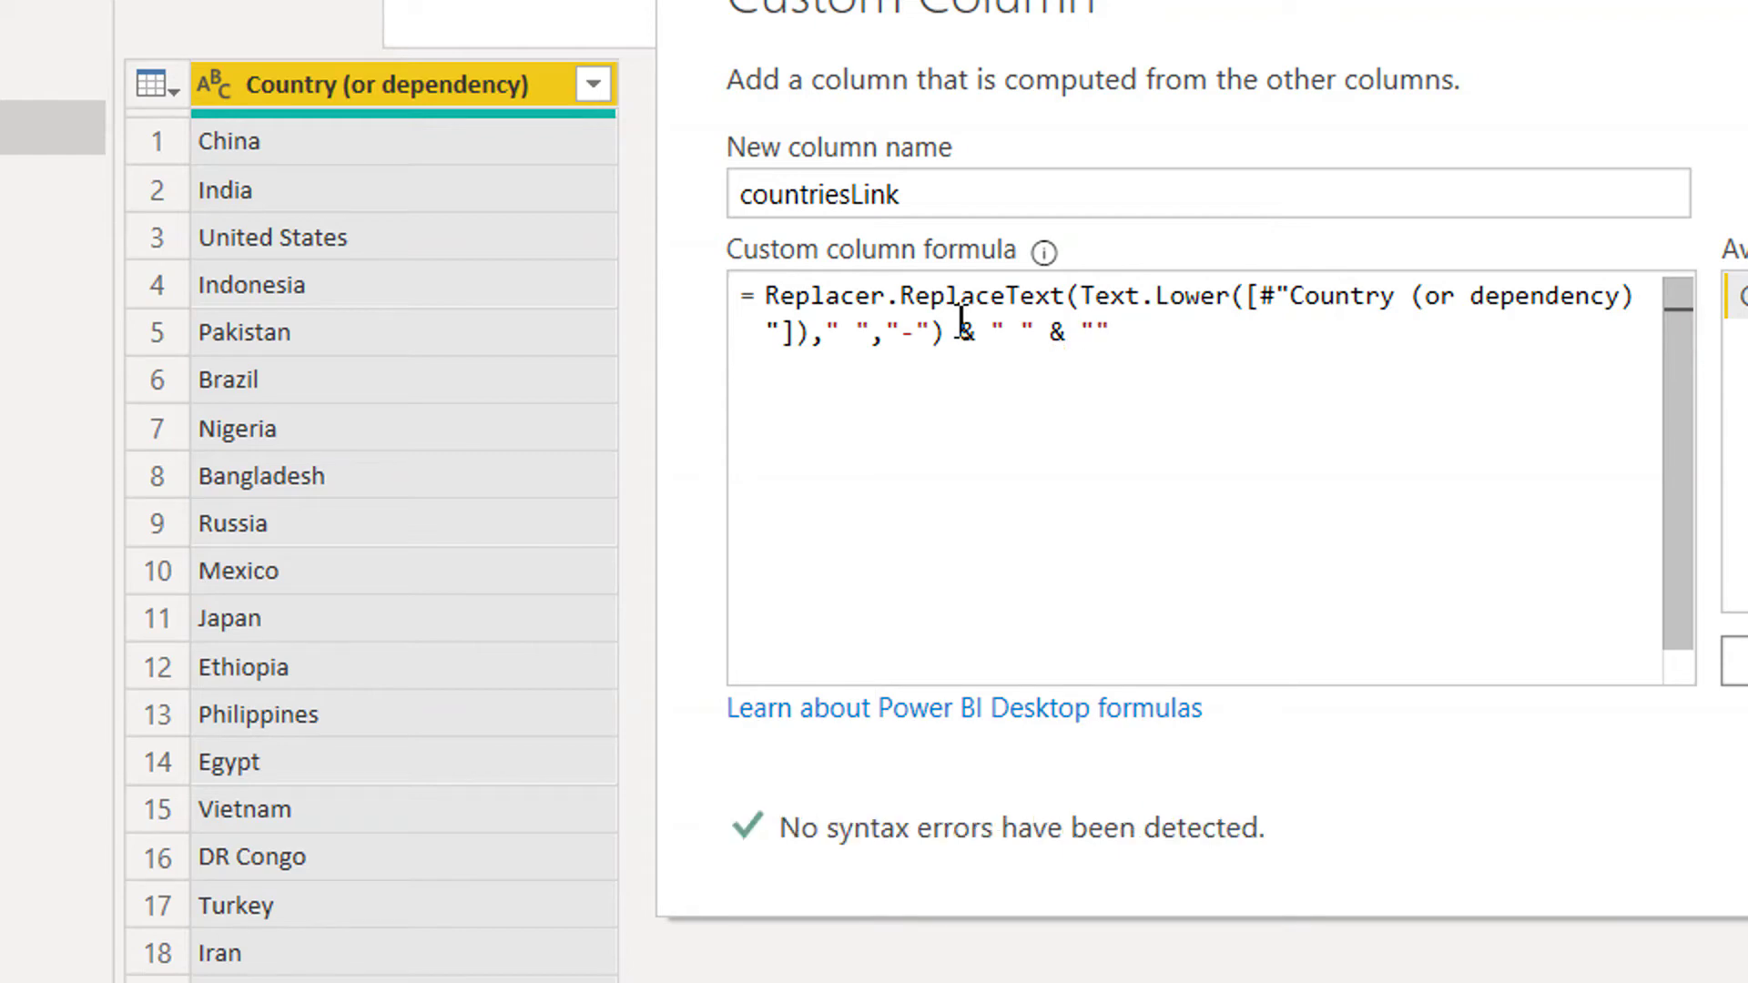
pyautogui.write('P')
pyautogui.press('BackSpace')
pyautogui.write('population')
# Change the separator before "population" in the formula from a space to "-" and create the countriesLink column.
pyautogui.press('Left')
pyautogui.press('Left')
pyautogui.press('Left')
pyautogui.press('Left')
pyautogui.press('Left')
pyautogui.press('Left')
pyautogui.press('Left')
pyautogui.press('Left')
pyautogui.press('Left')
pyautogui.press('Left')
pyautogui.press('Left')
pyautogui.press('Left')
pyautogui.press('Left')
pyautogui.press('Left')
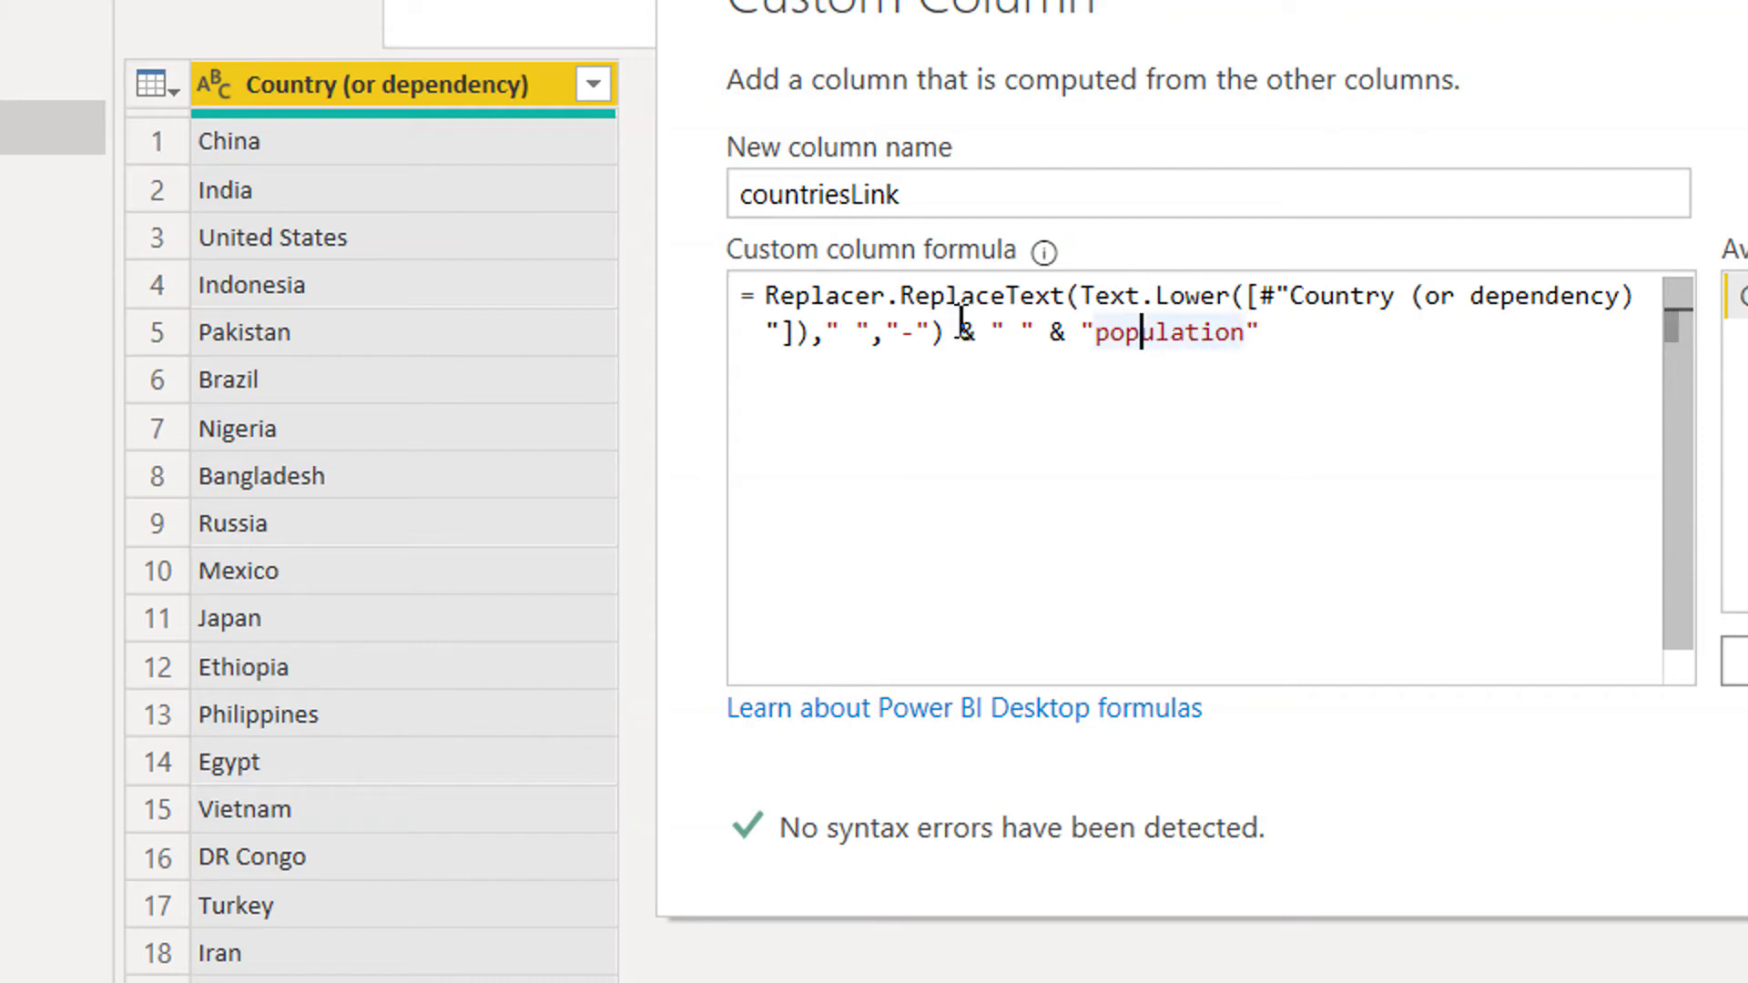
pyautogui.press('Left')
pyautogui.press('BackSpace')
pyautogui.write('-')
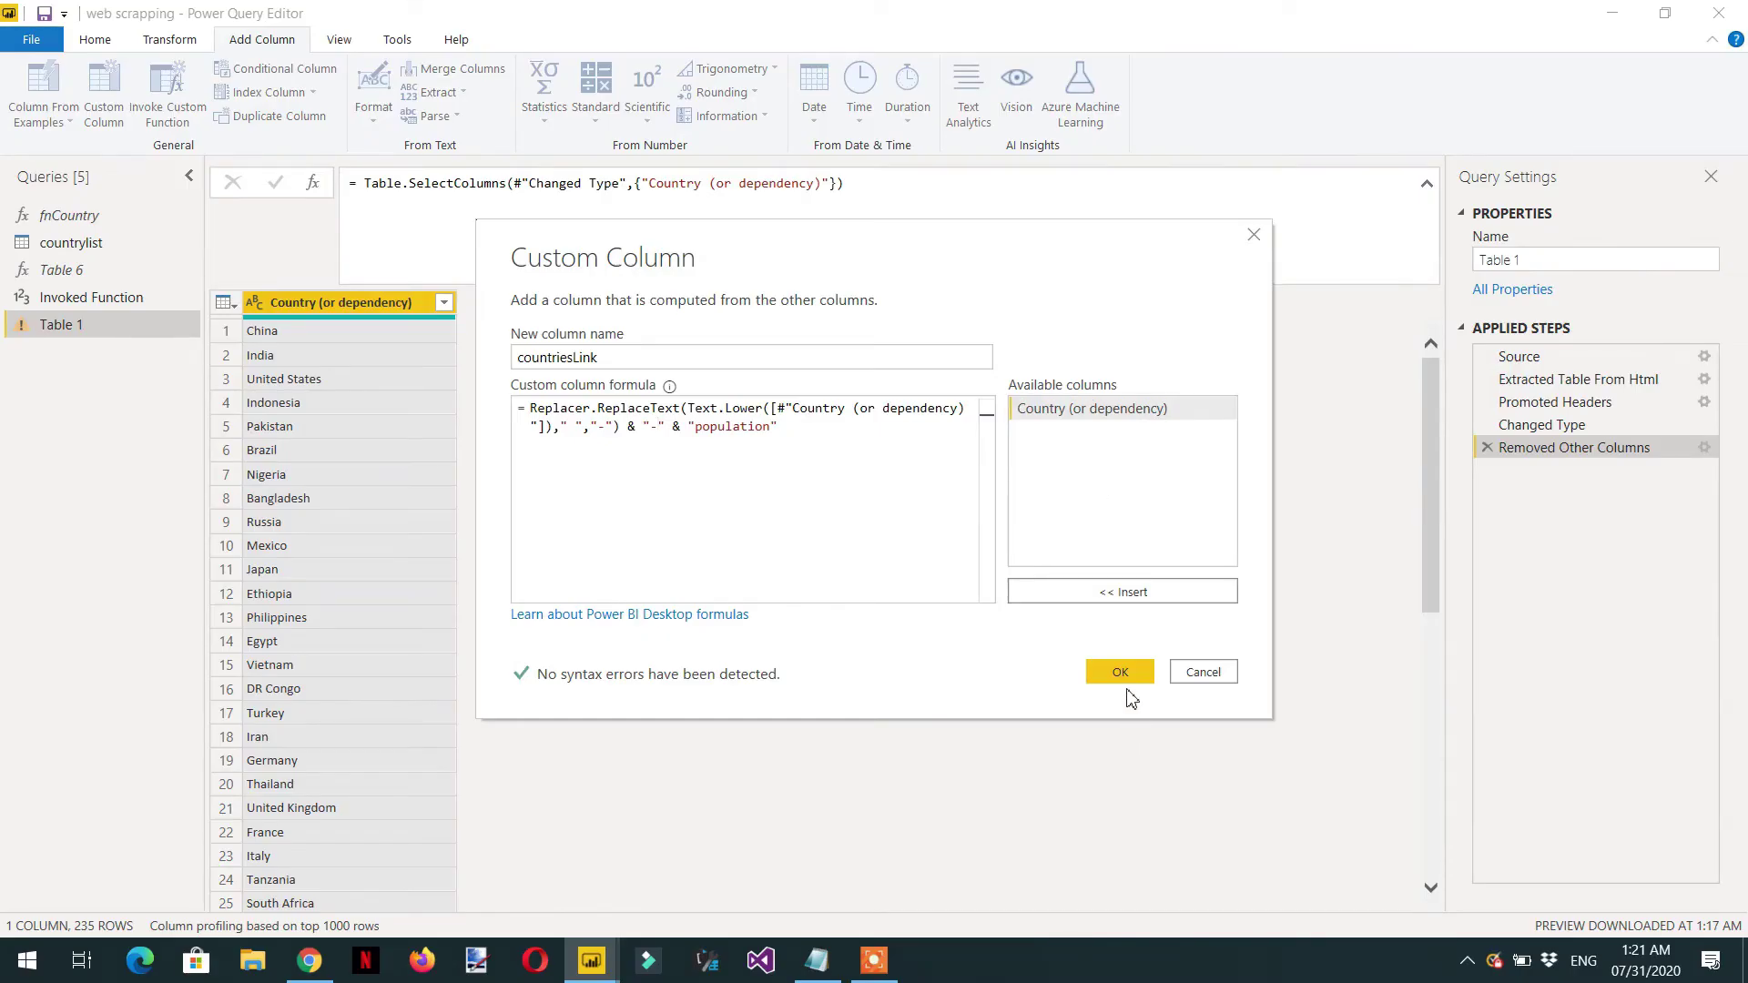
pyautogui.click(1115, 676)
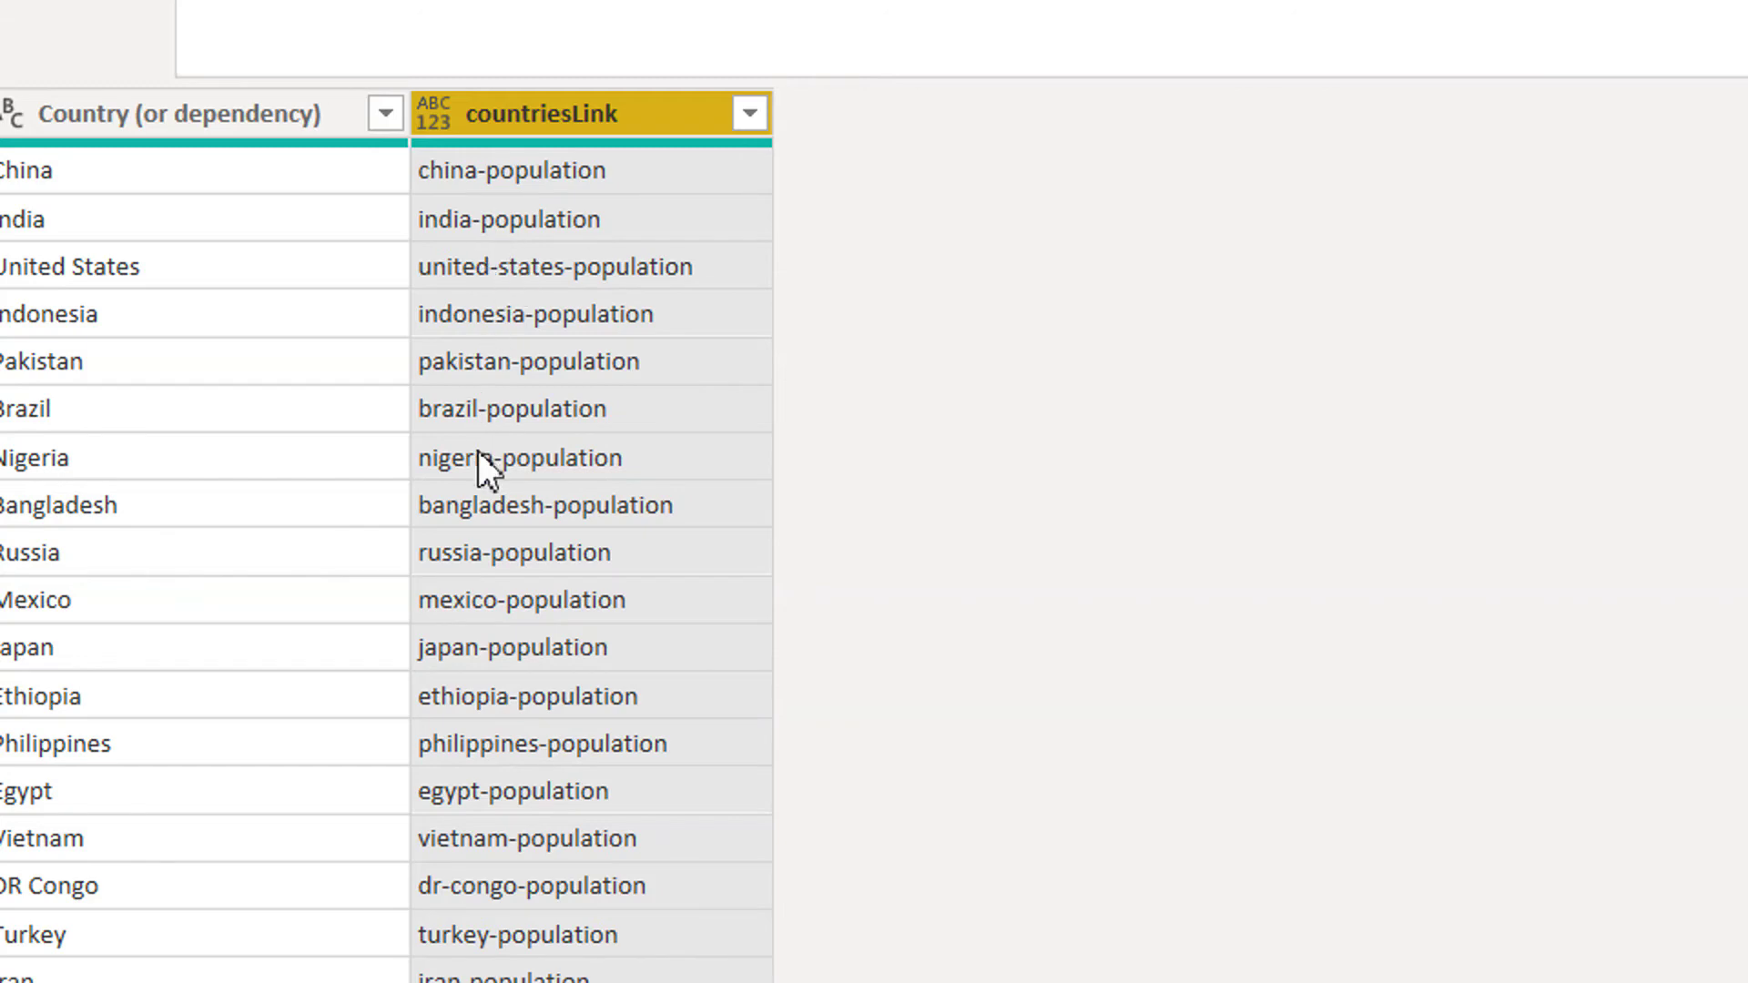
# Remove the Country (or dependency) column from Table 1, keeping only countriesLink.
pyautogui.scroll(-10, 478, 446)
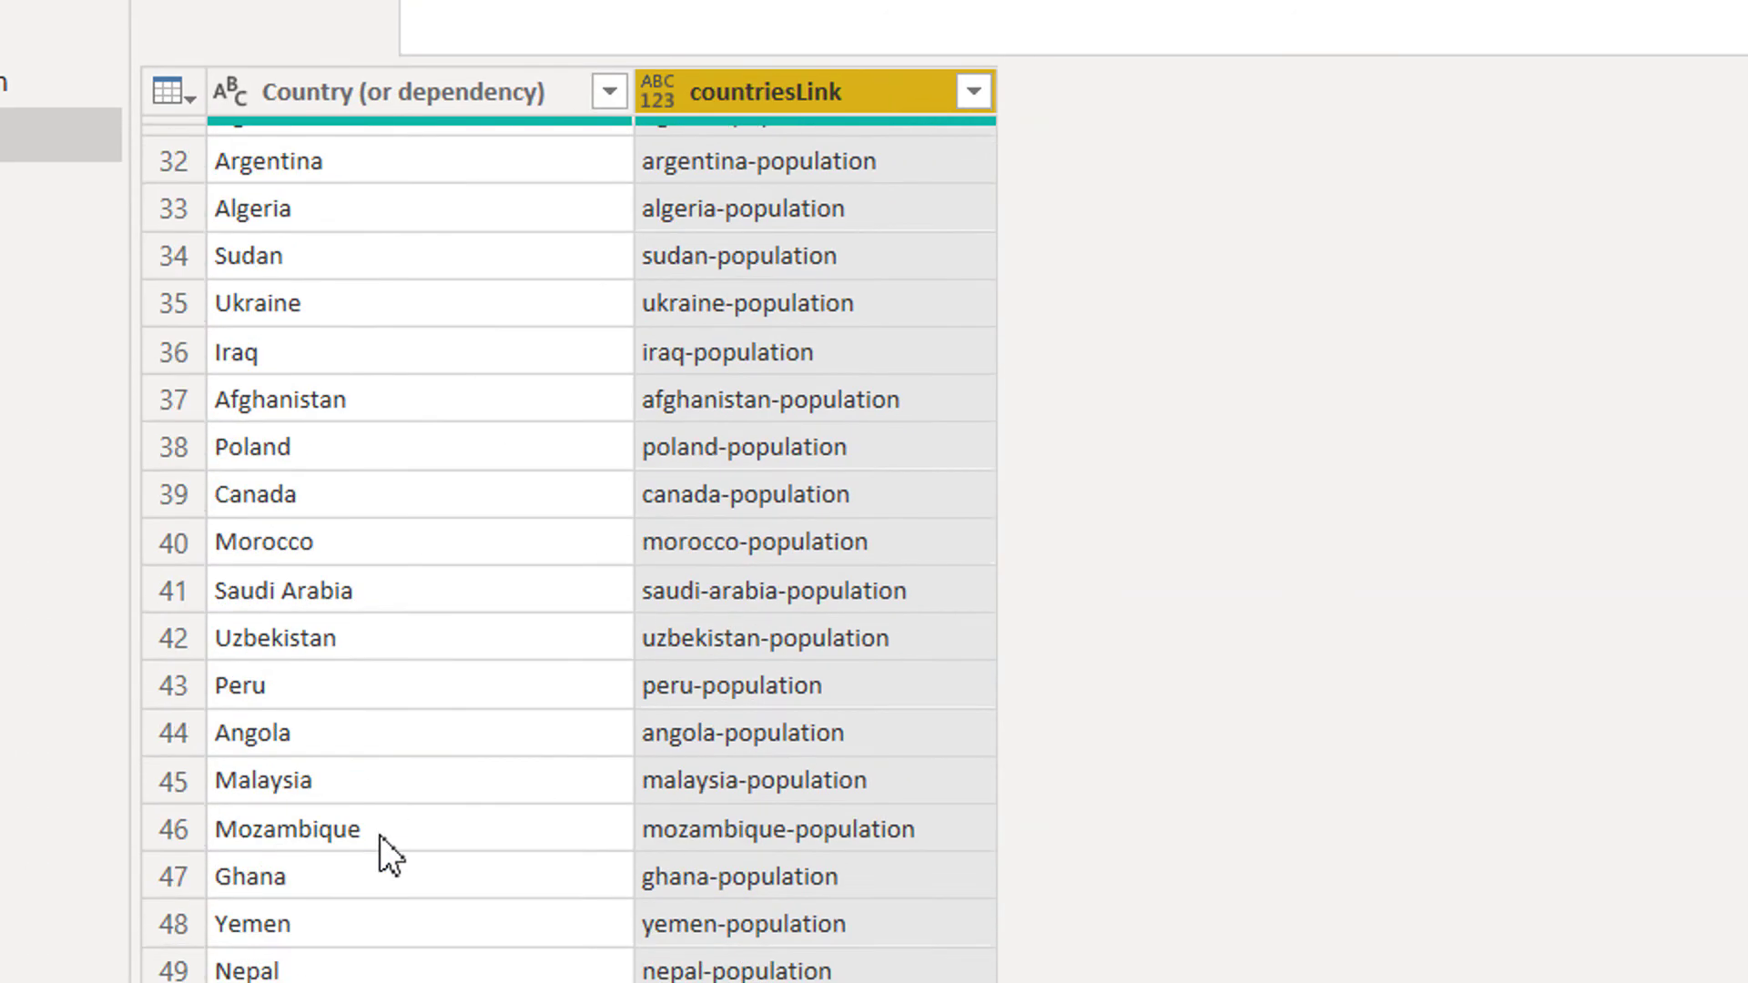
pyautogui.scroll(-2, 369, 802)
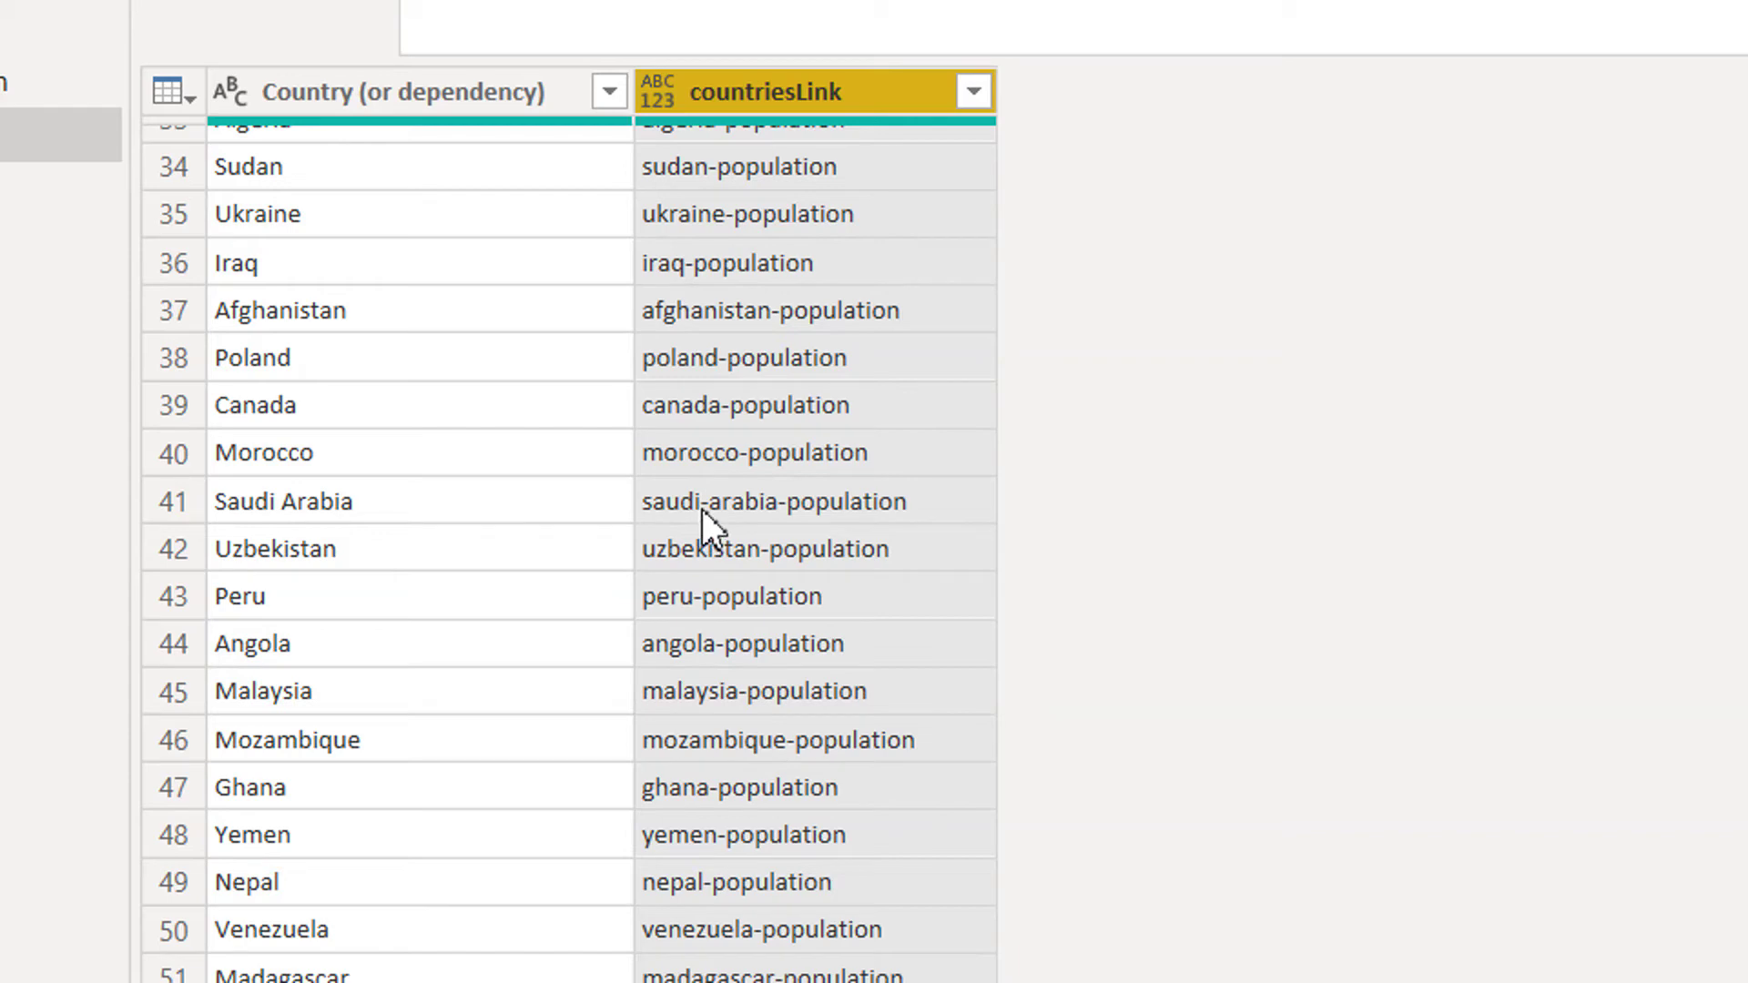
pyautogui.scroll(-3, 703, 510)
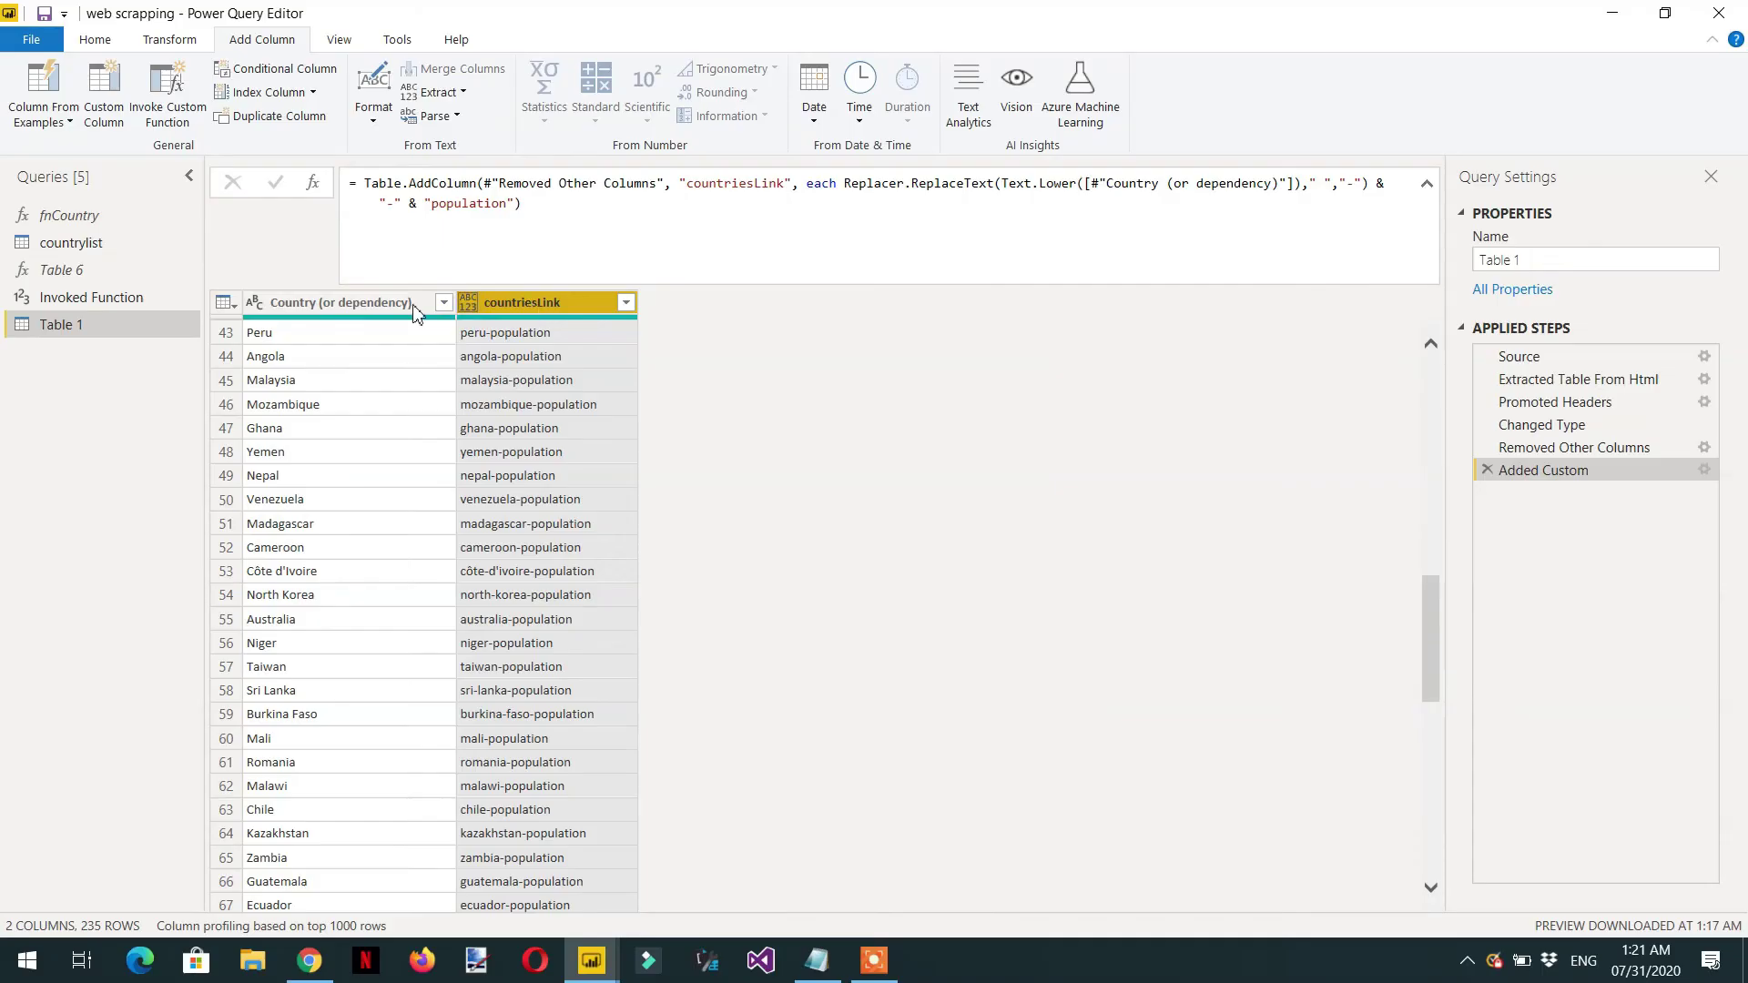
pyautogui.click(358, 225)
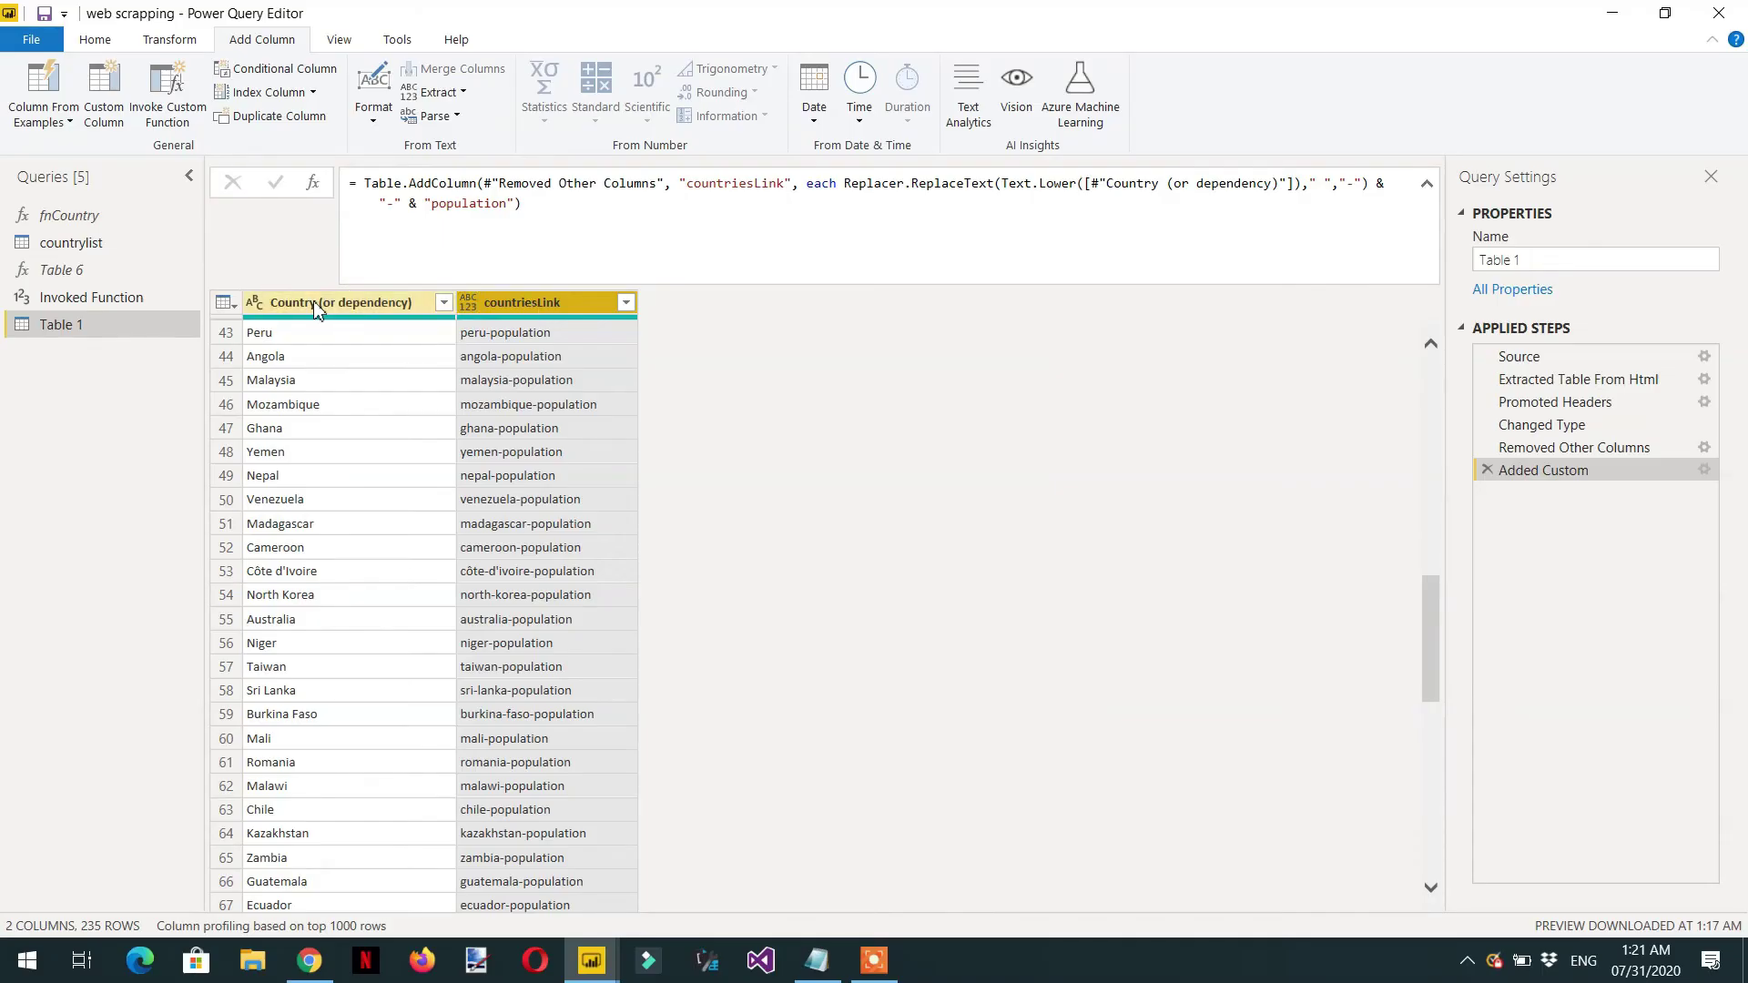
pyautogui.rightClick(319, 310)
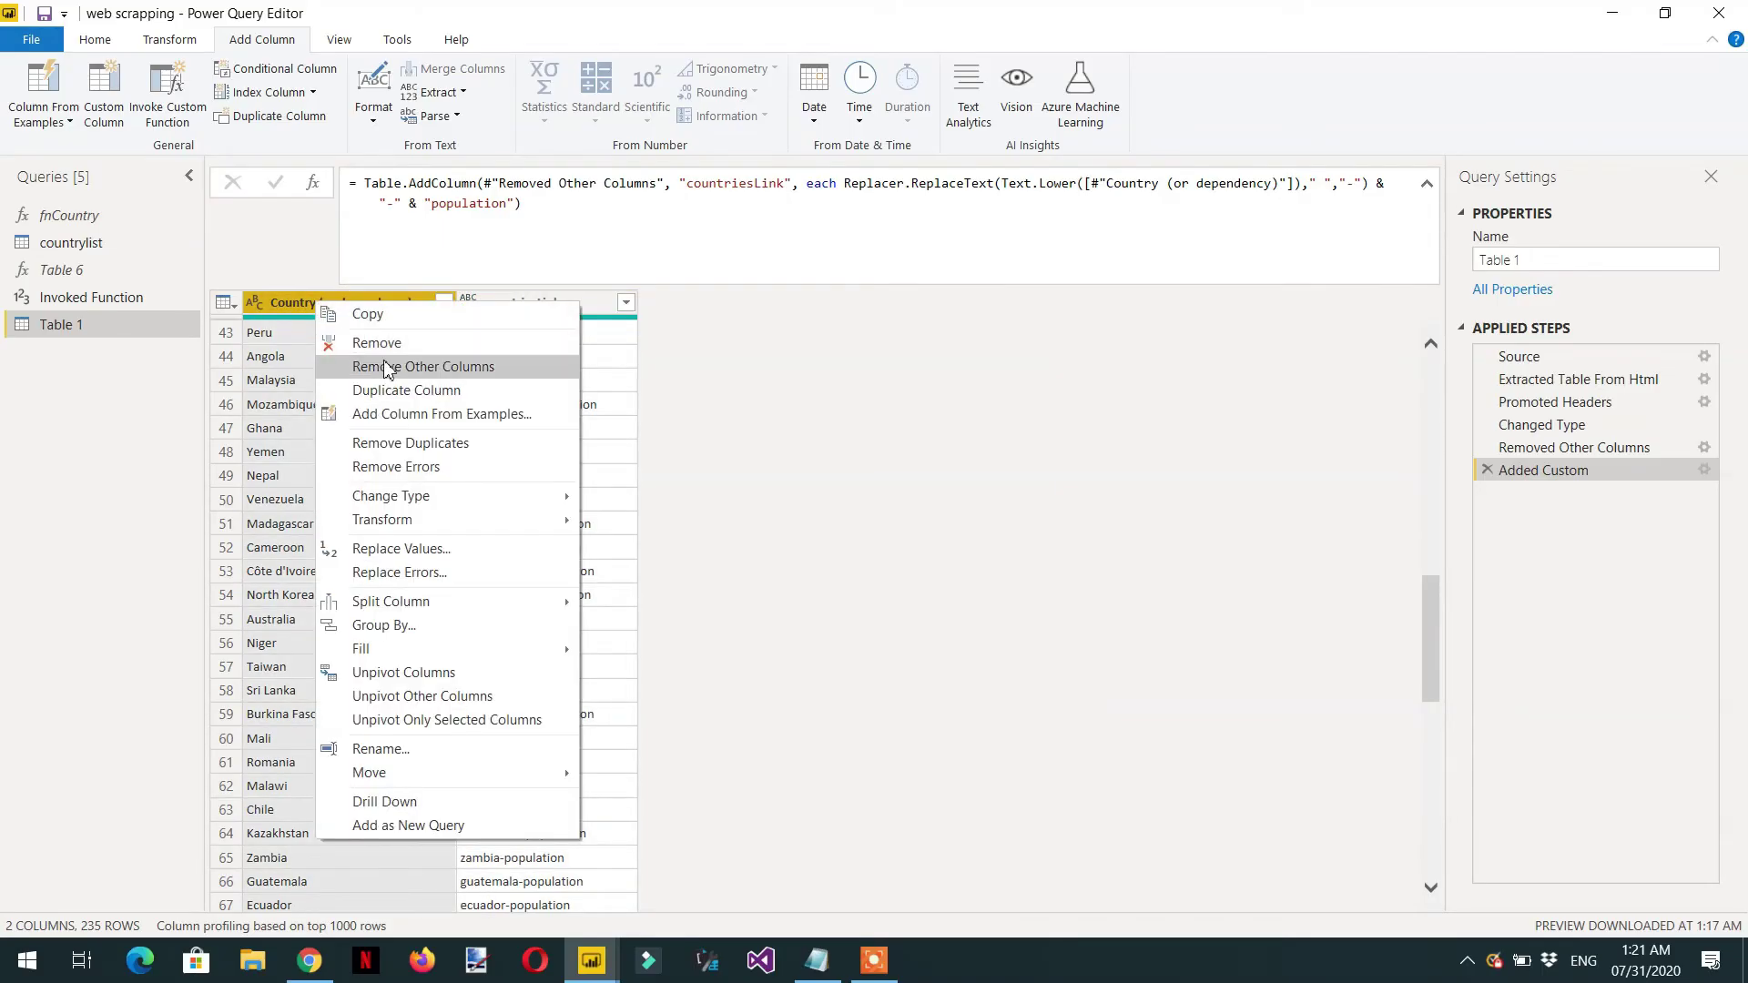
pyautogui.click(432, 352)
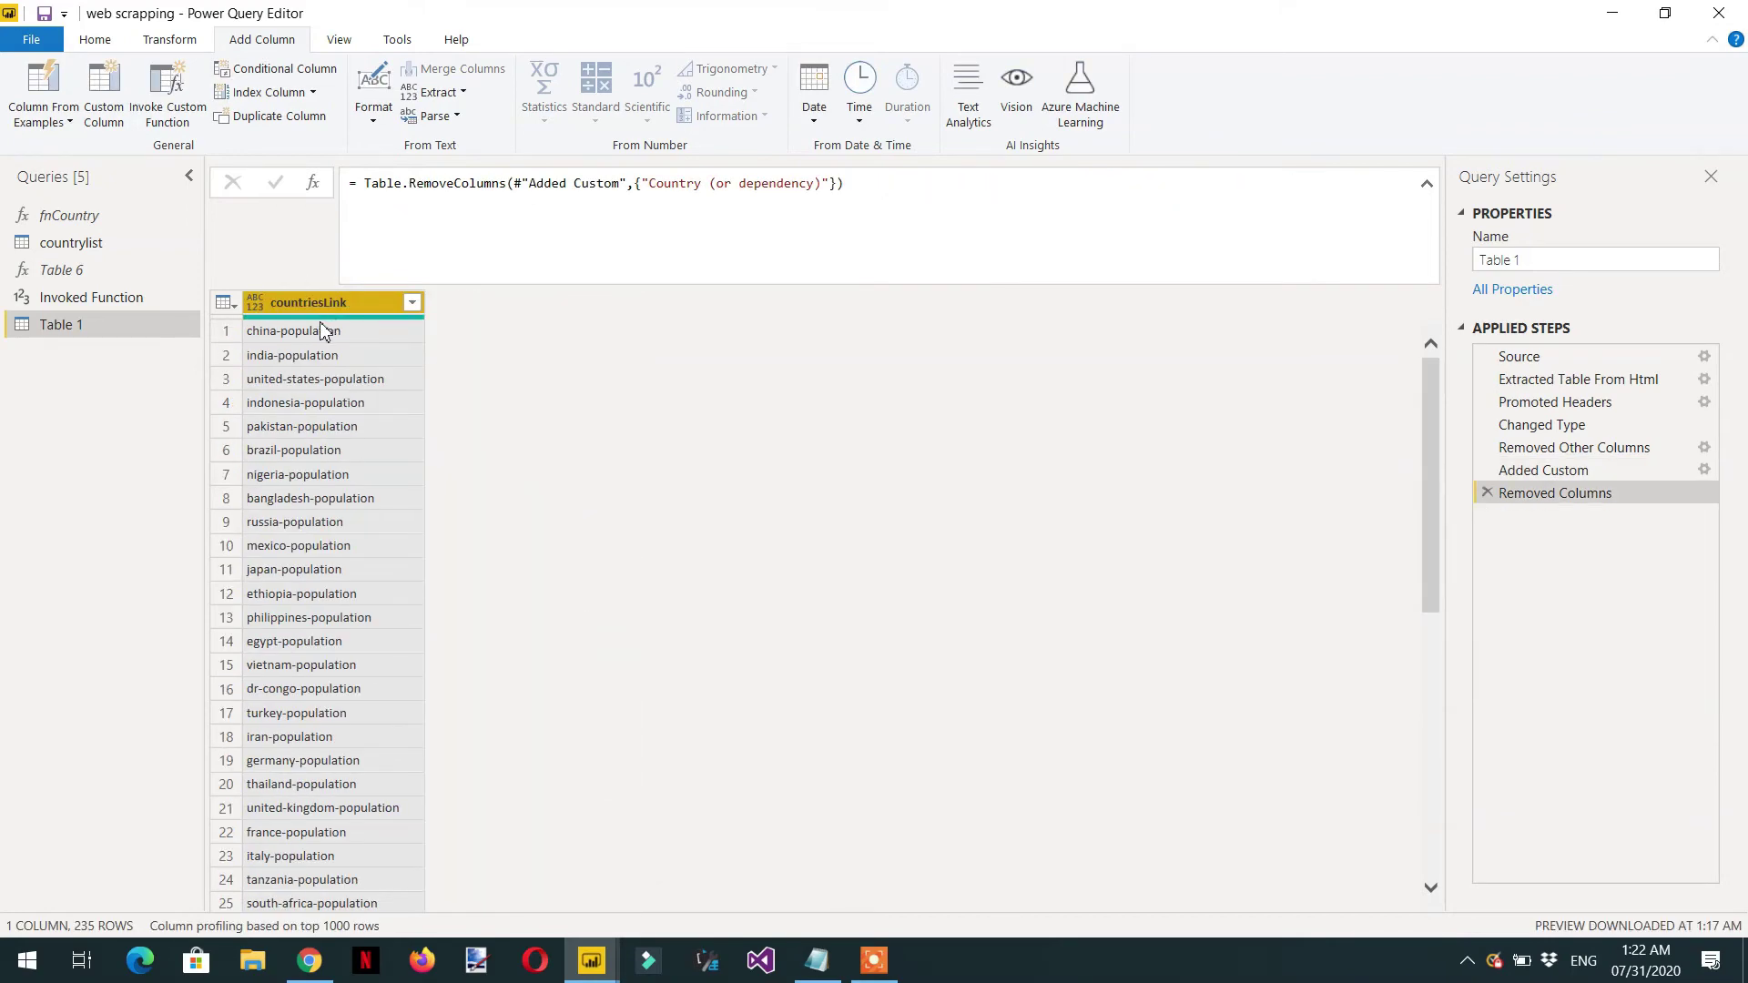
# Delete the Invoked Function query and confirm the deletion.
pyautogui.rightClick(99, 298)
pyautogui.click(185, 363)
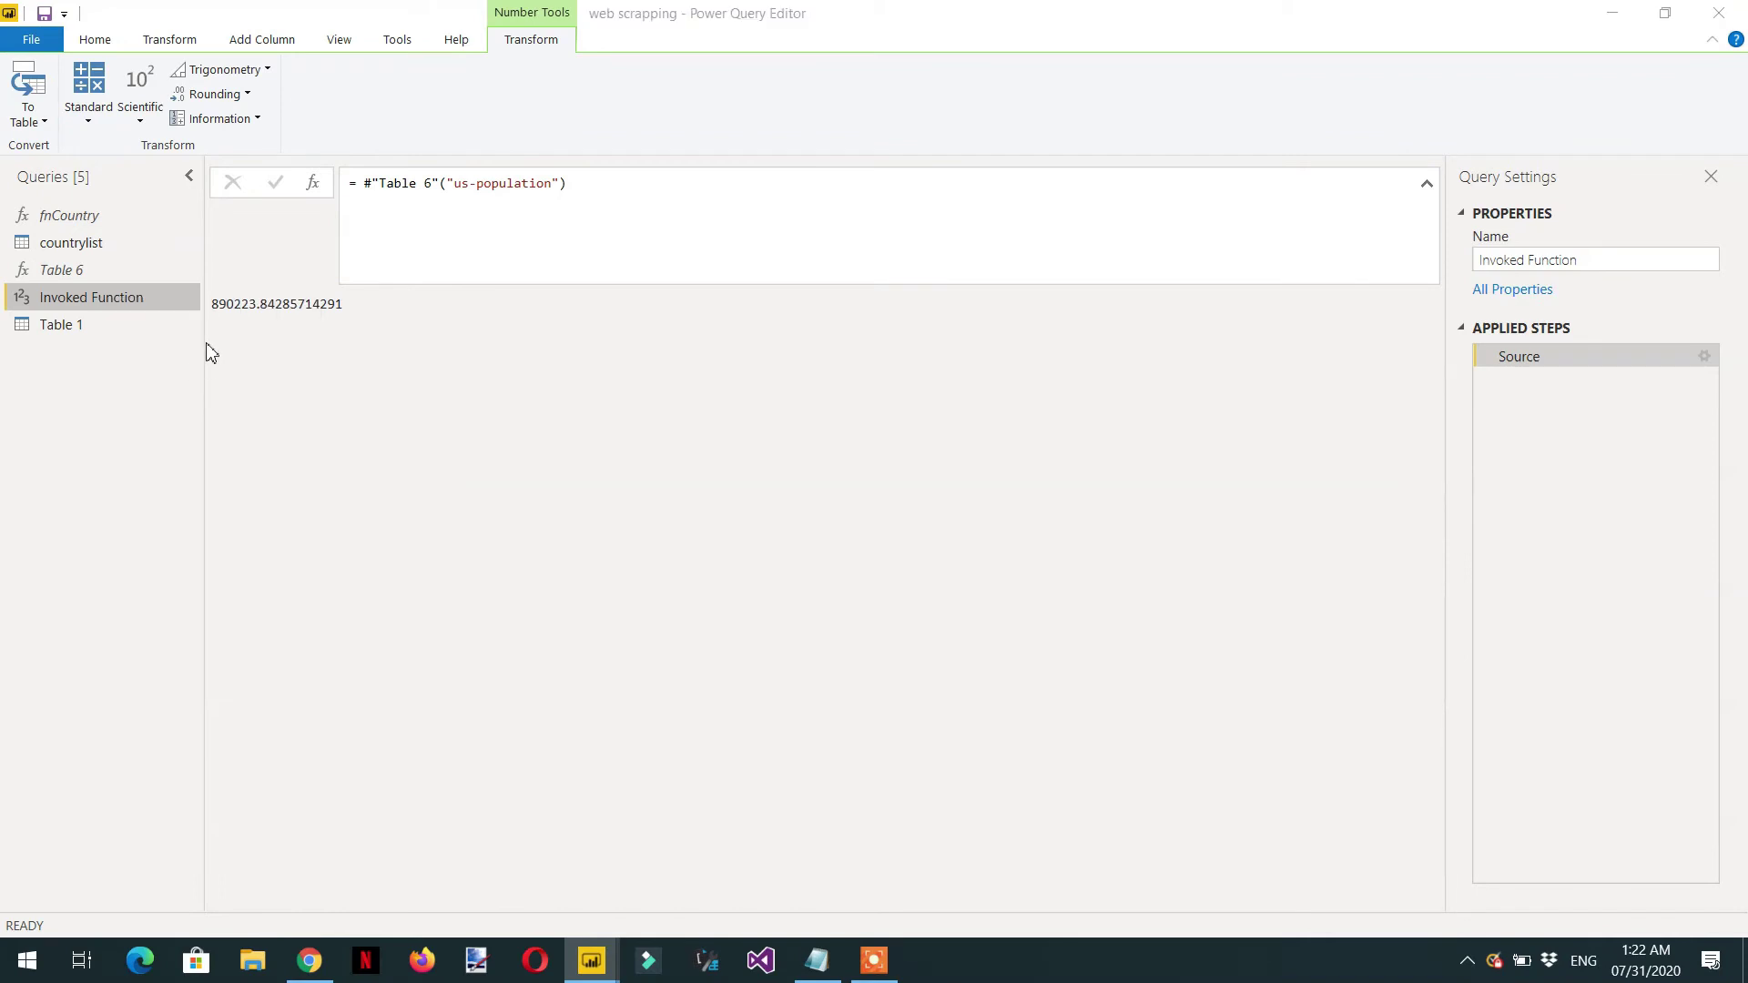
pyautogui.click(984, 513)
# Rename the Table 6 function query as fnCityAvg.
pyautogui.click(87, 270)
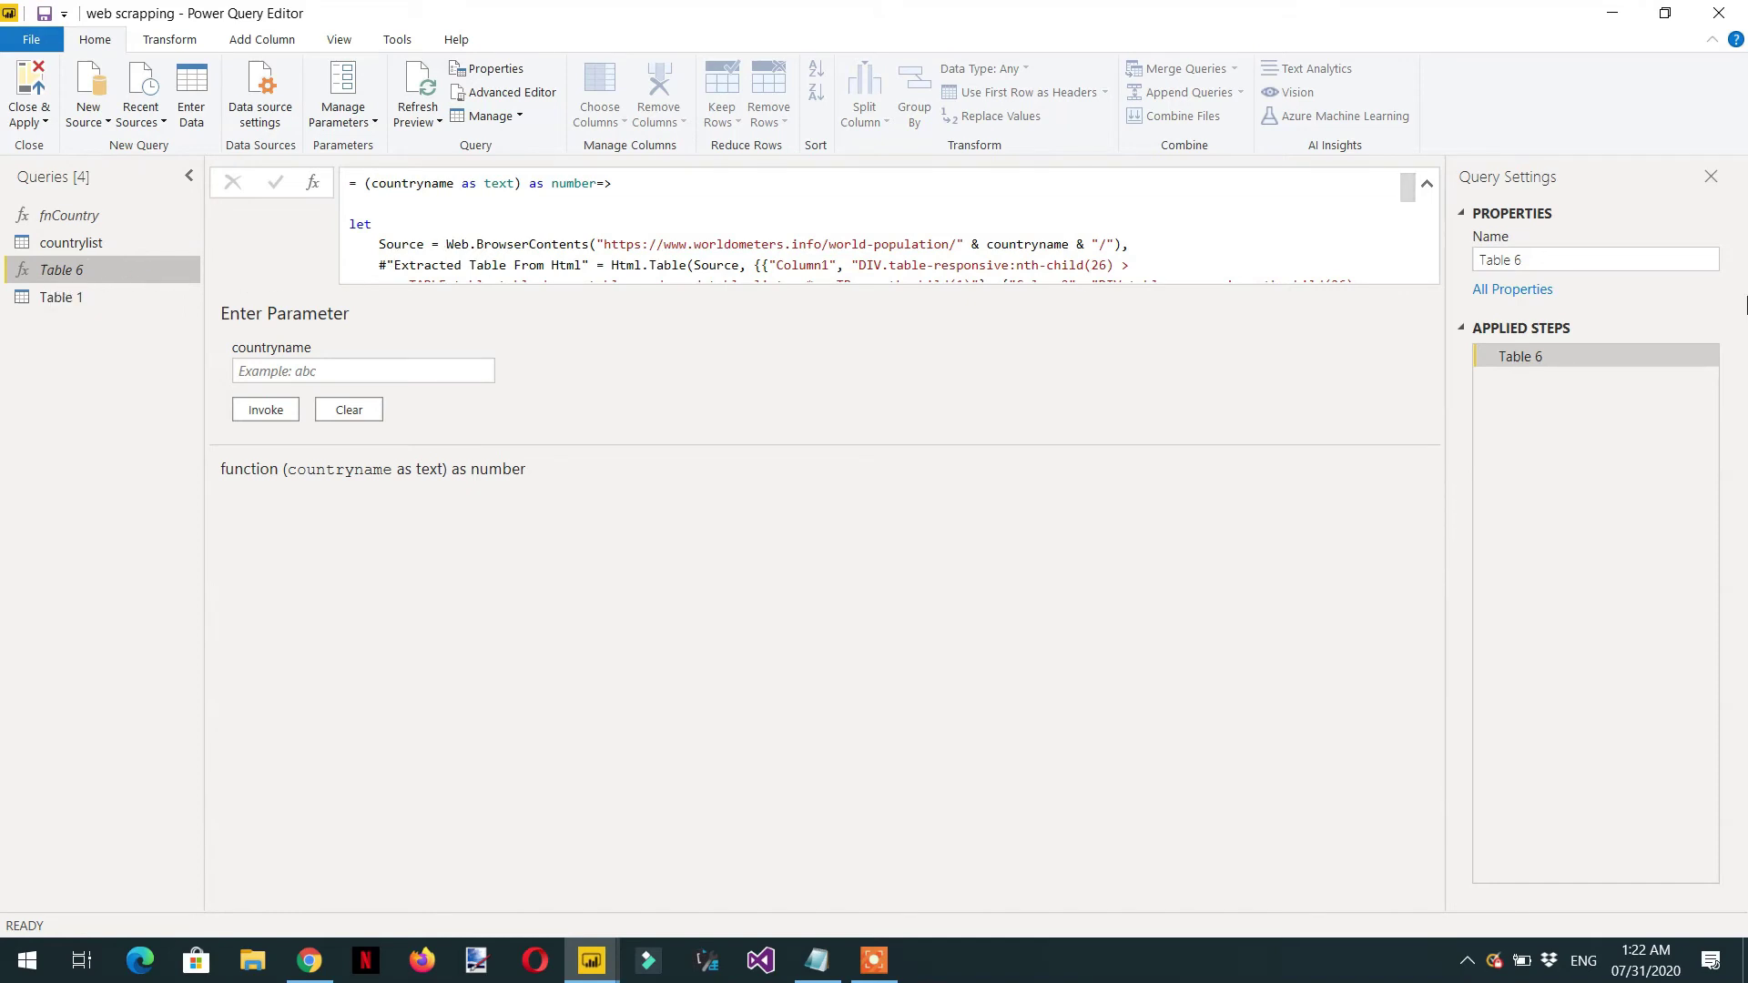
pyautogui.click(1584, 260)
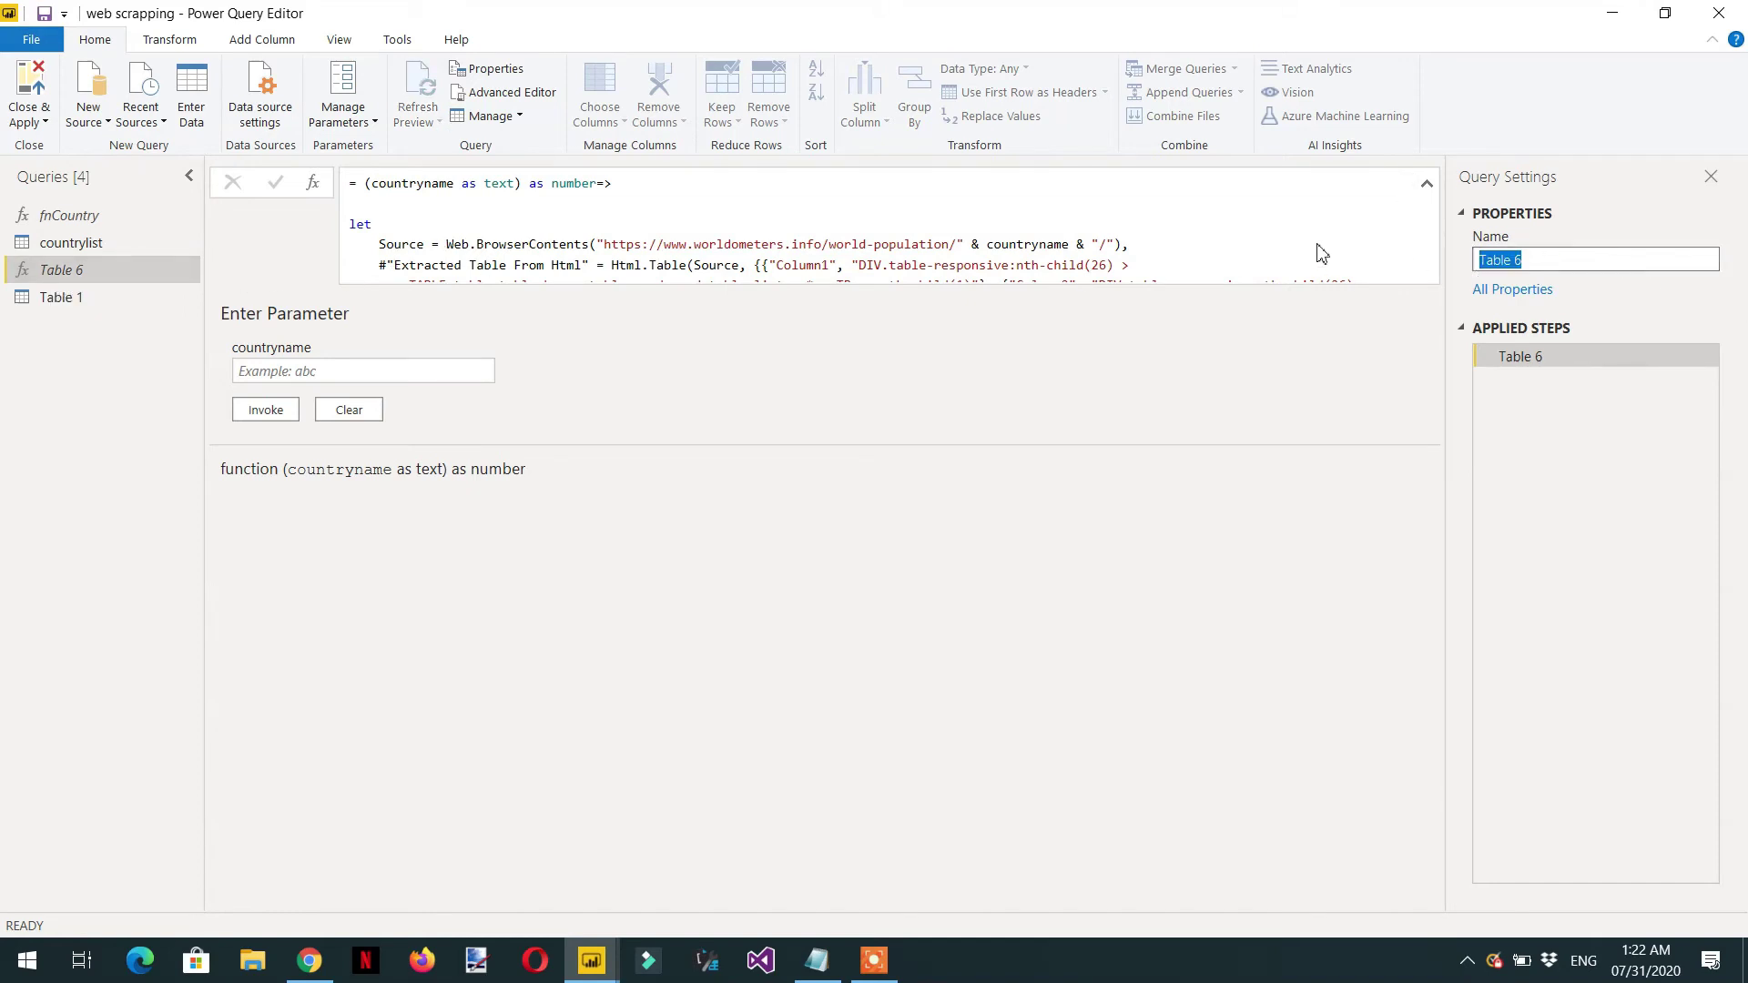
pyautogui.write('C')
pyautogui.write('fnCity')
pyautogui.press('Return')
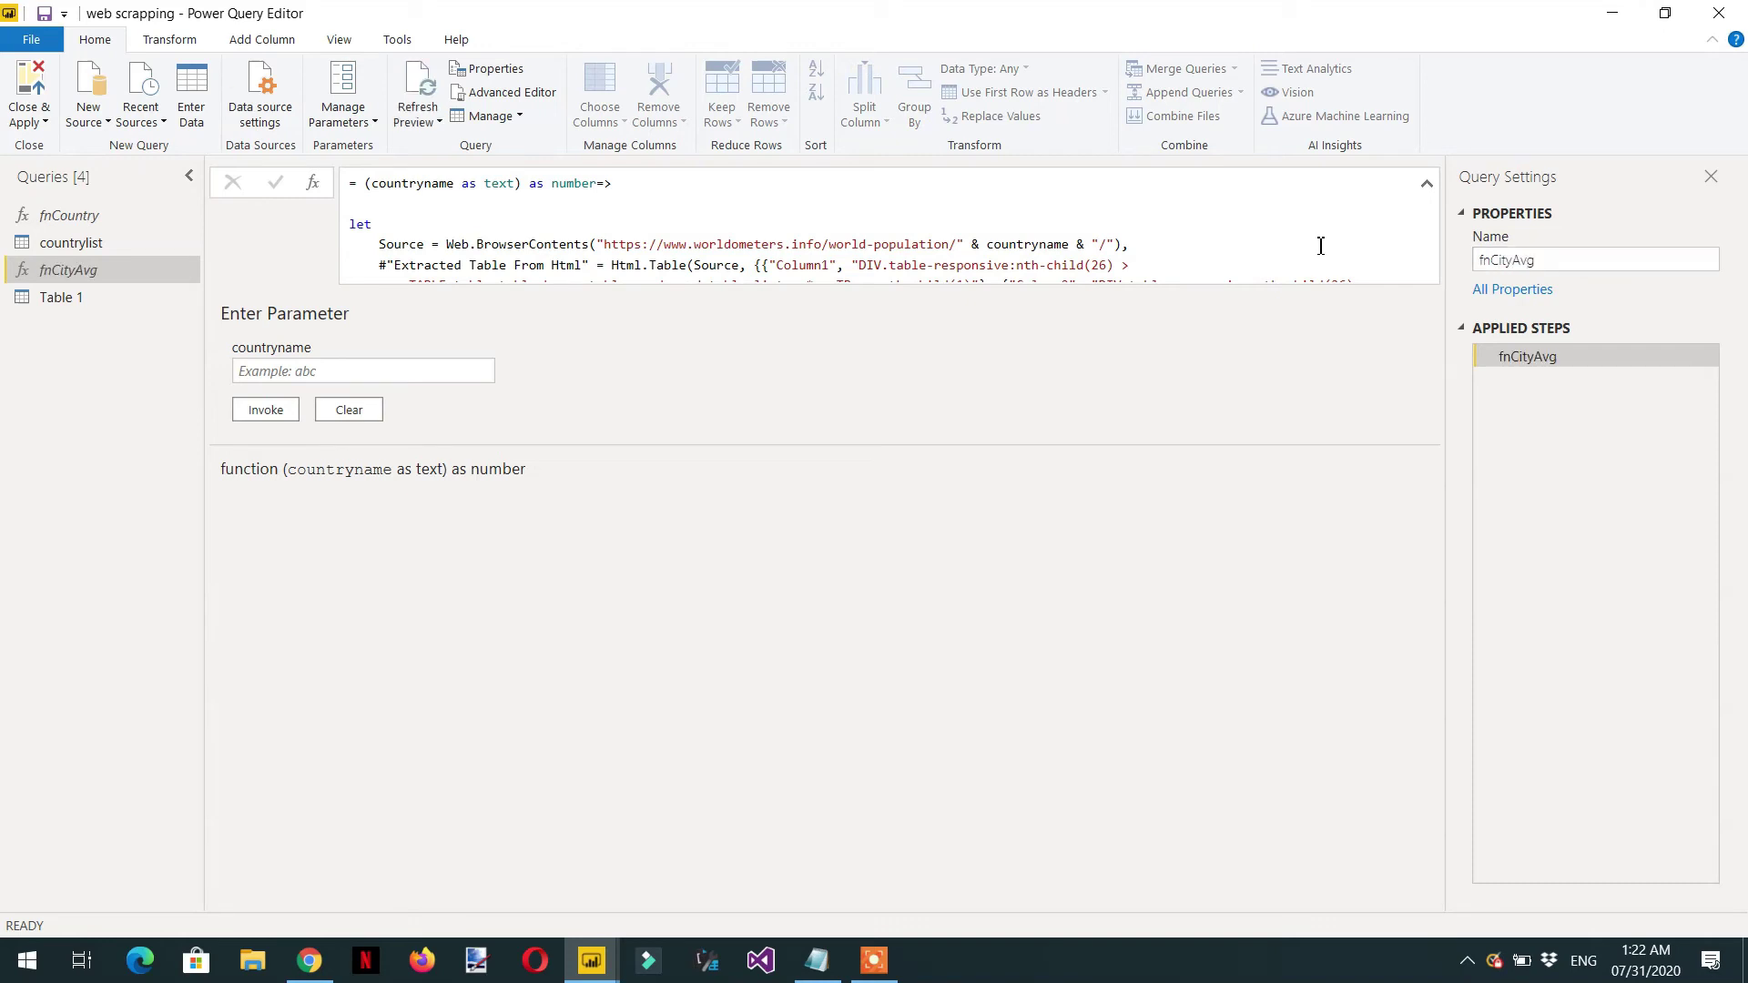
# Rename the Table 1 query as Countries.
pyautogui.click(81, 298)
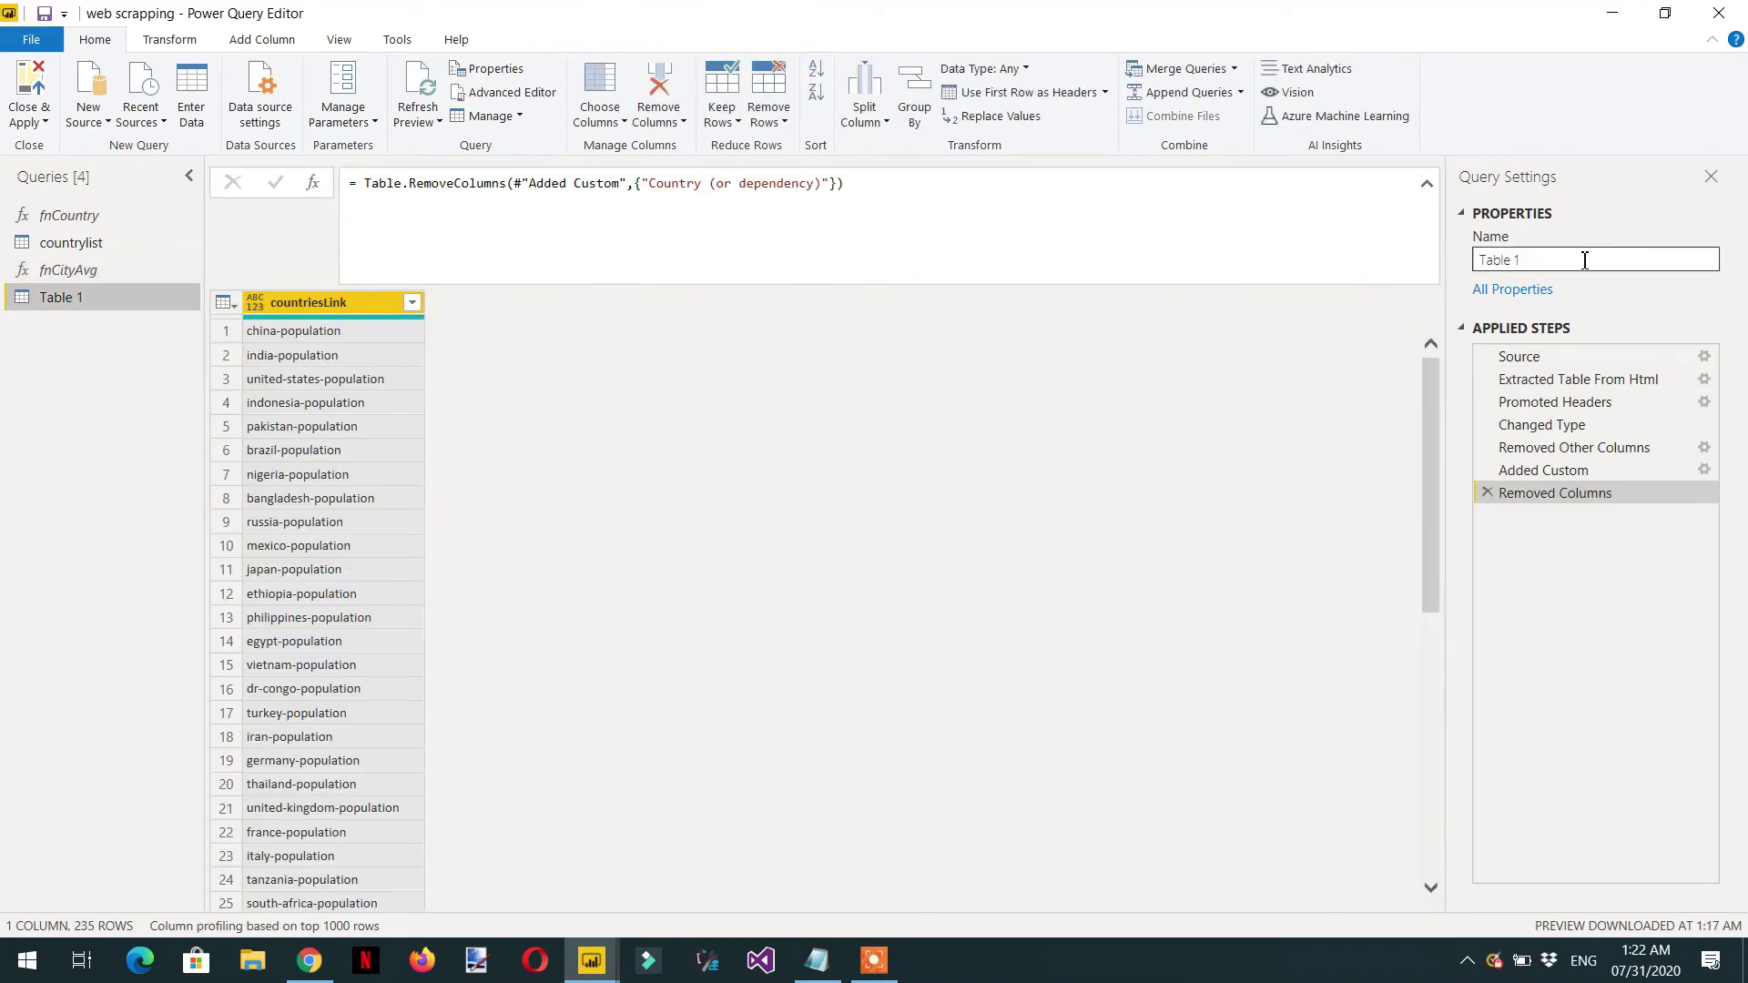
pyautogui.click(1606, 258)
pyautogui.write('Cou')
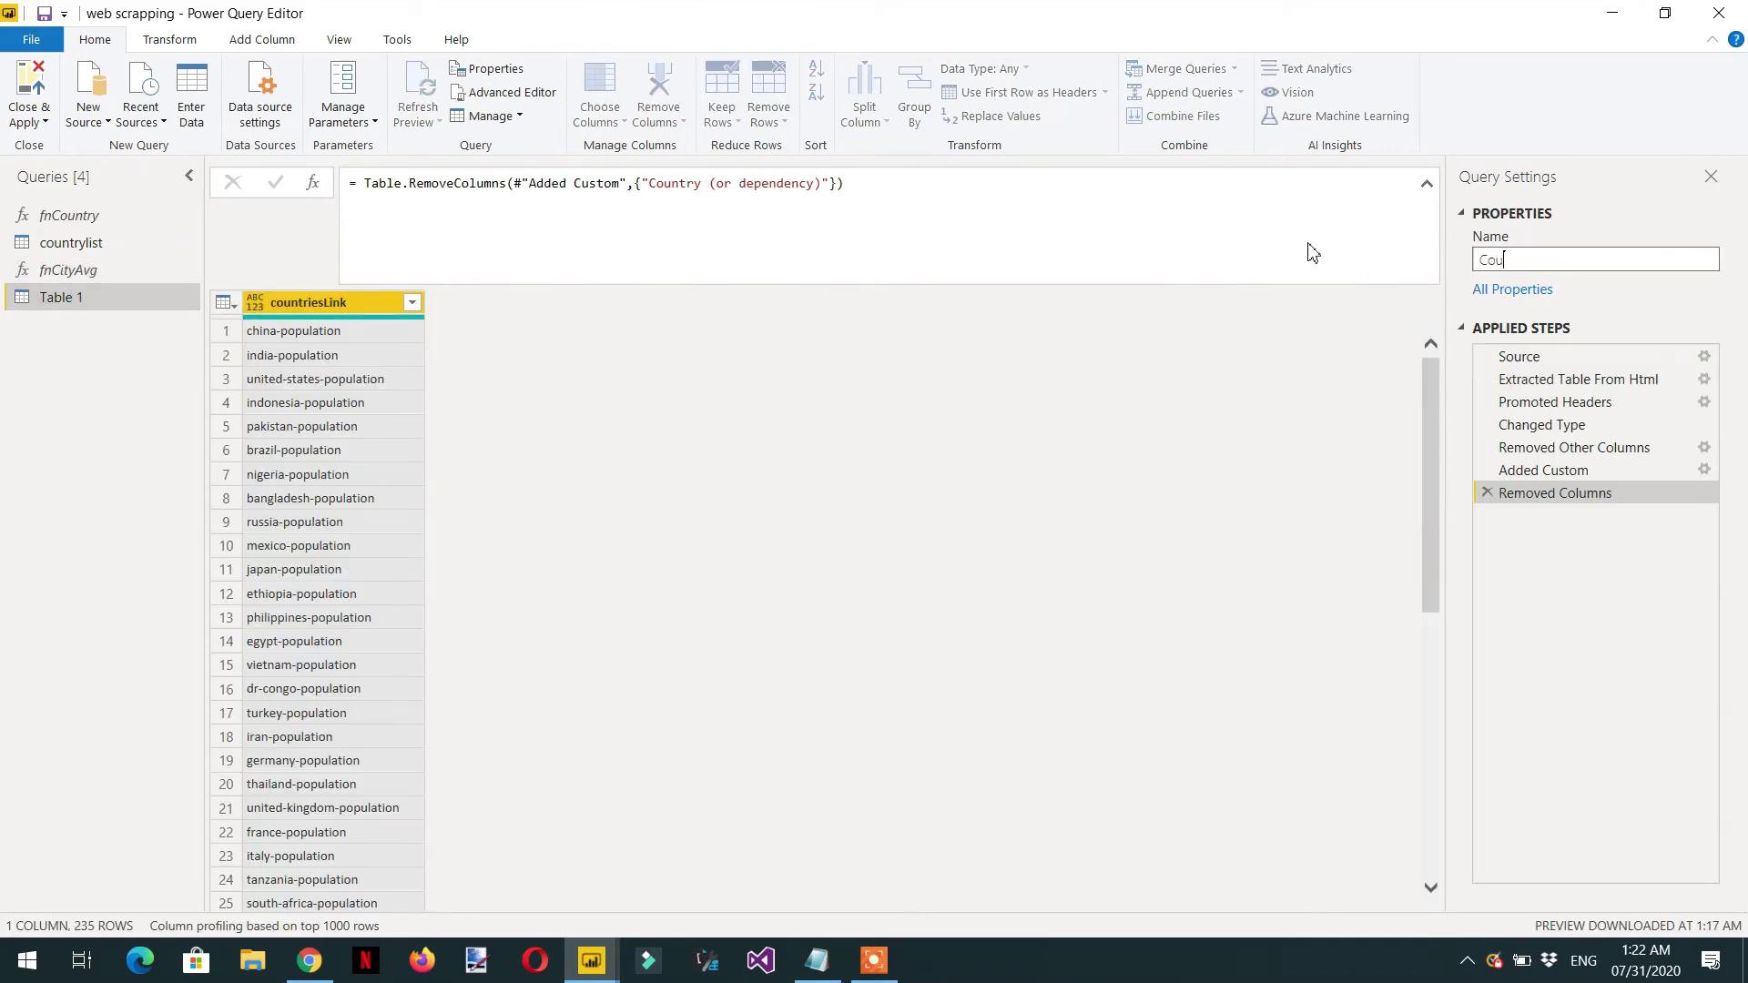
pyautogui.write('ntries')
pyautogui.press('Return')
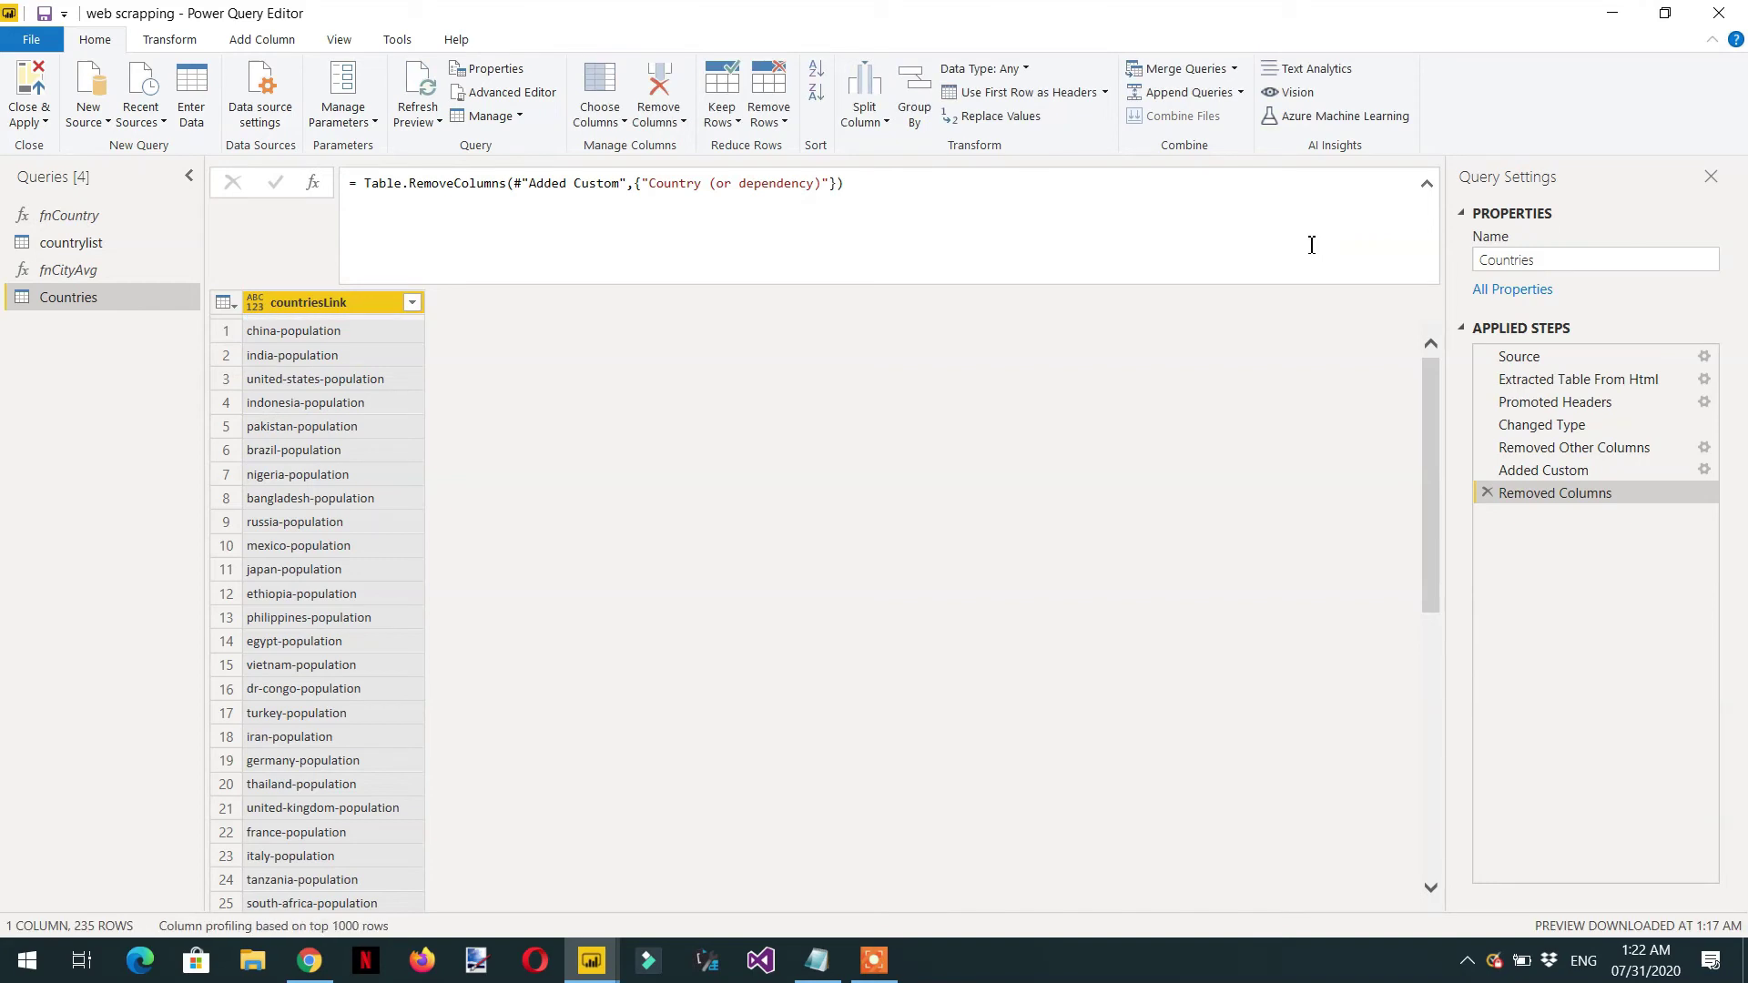
pyautogui.scroll(-4, 303, 428)
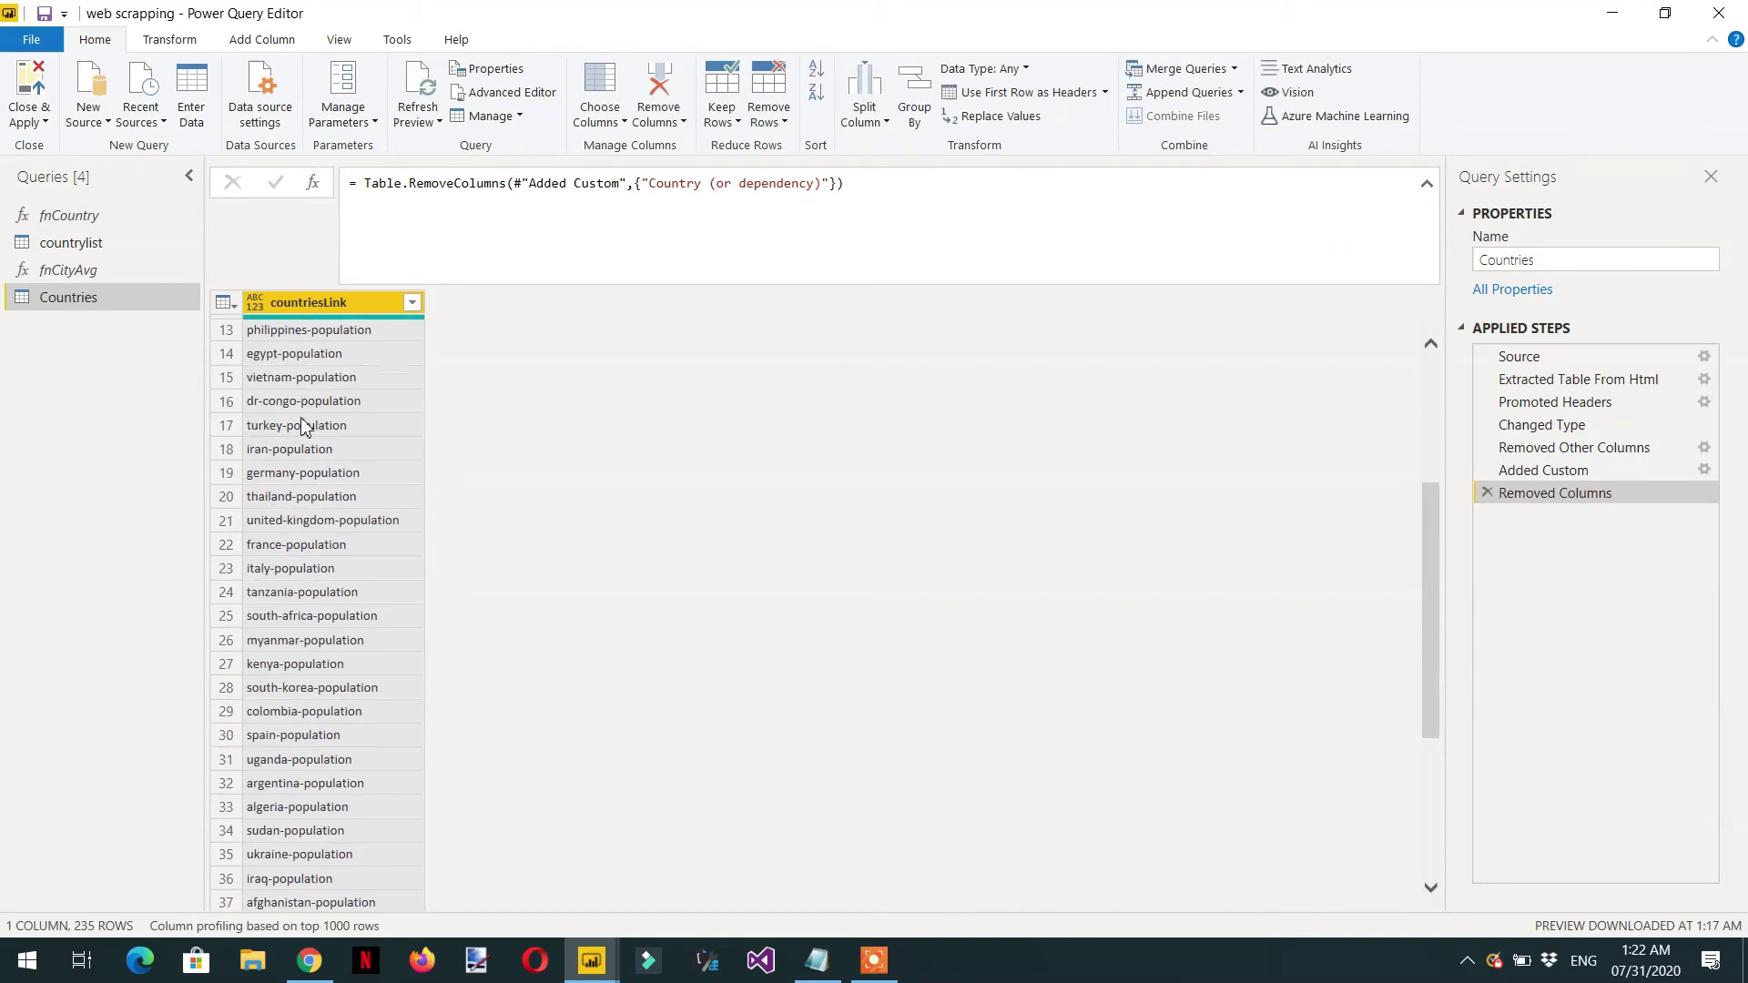
pyautogui.scroll(-5, 303, 428)
pyautogui.scroll(9, 305, 431)
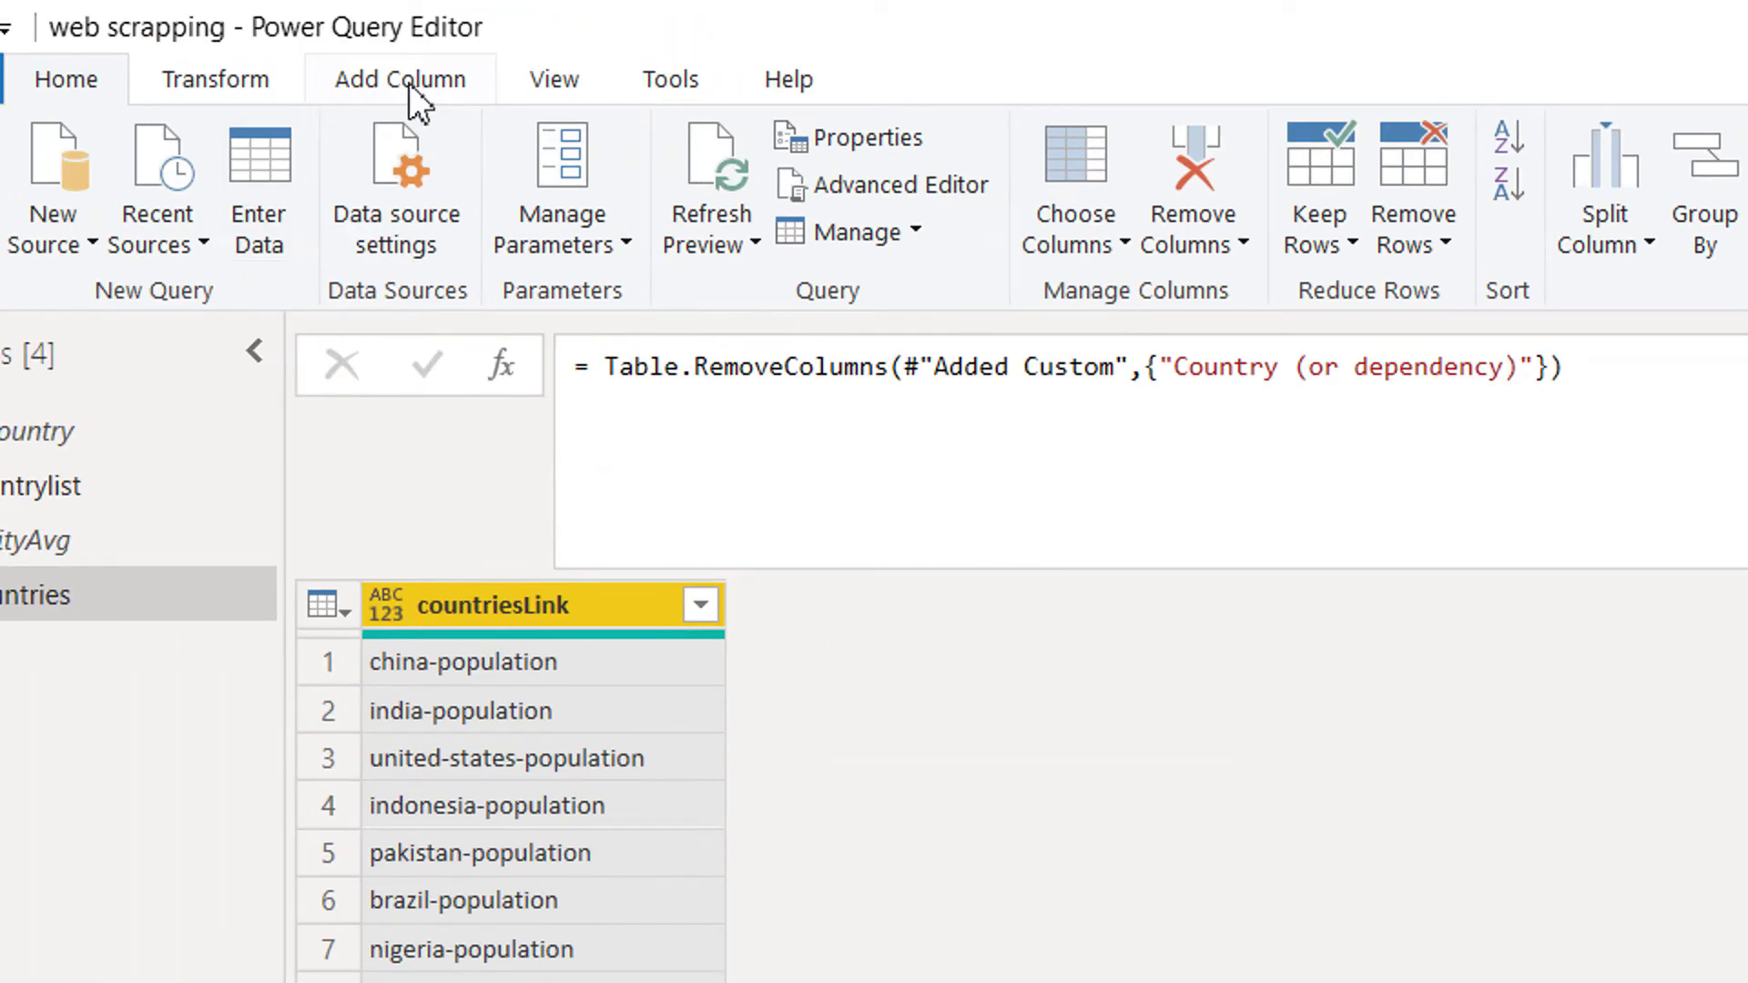
pyautogui.click(408, 84)
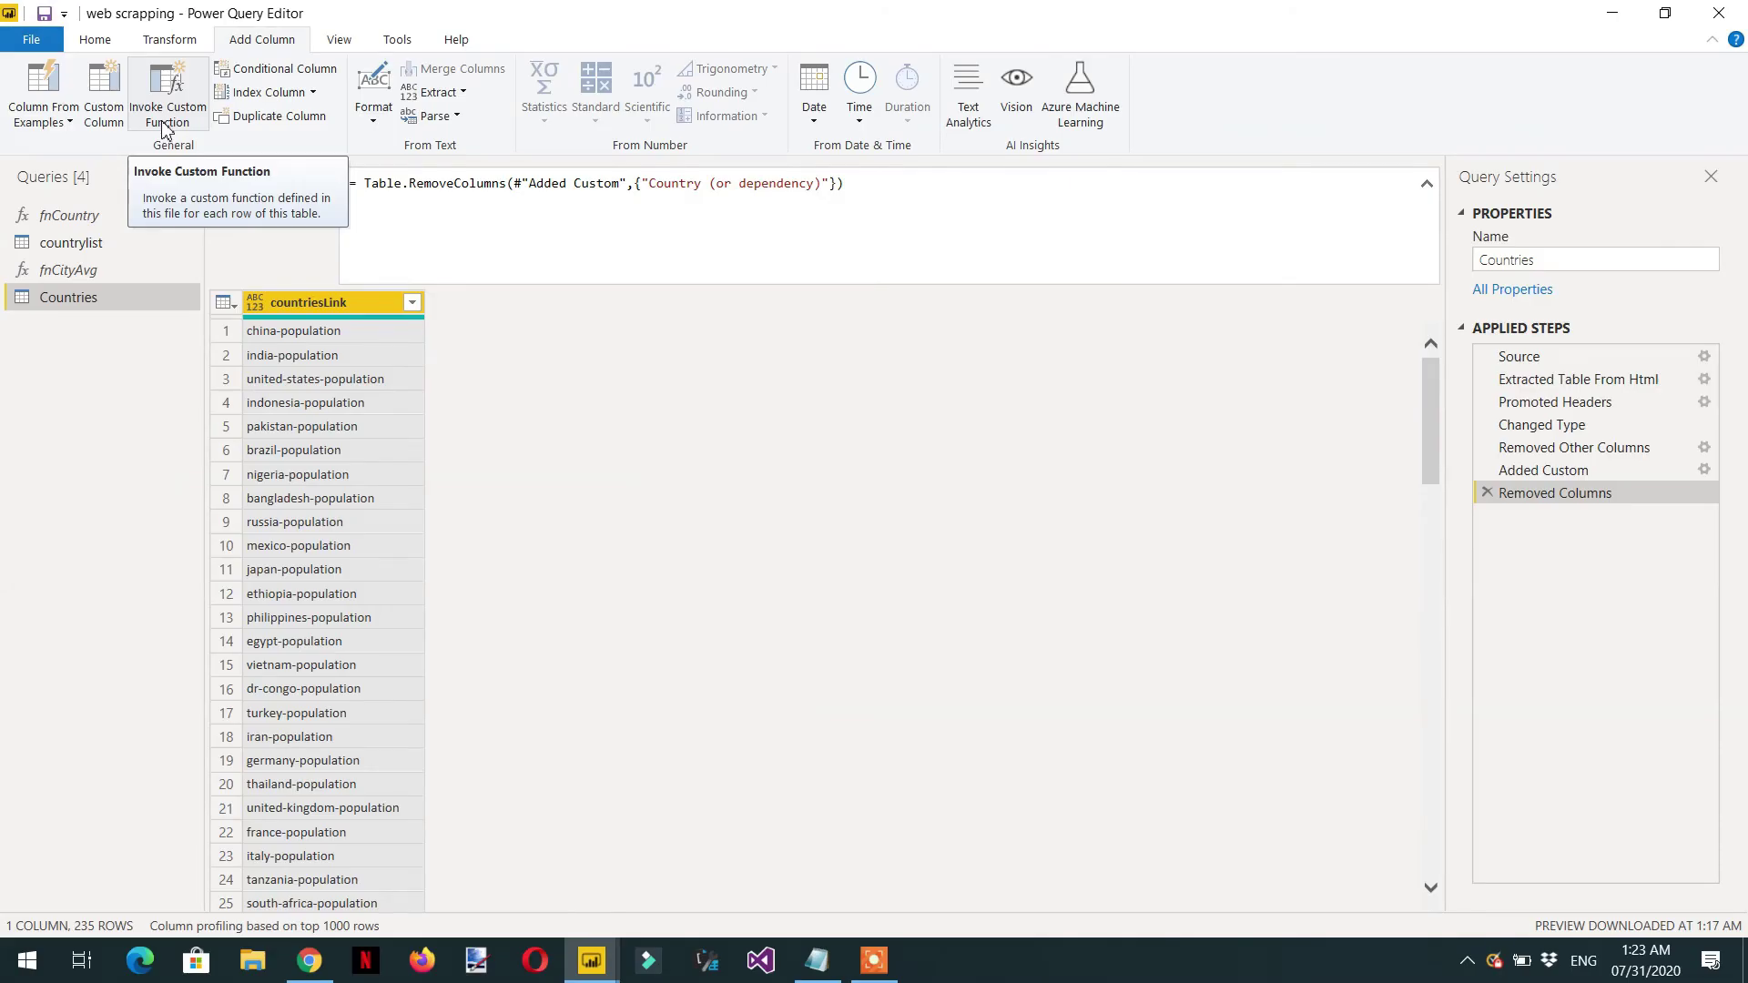
pyautogui.click(166, 126)
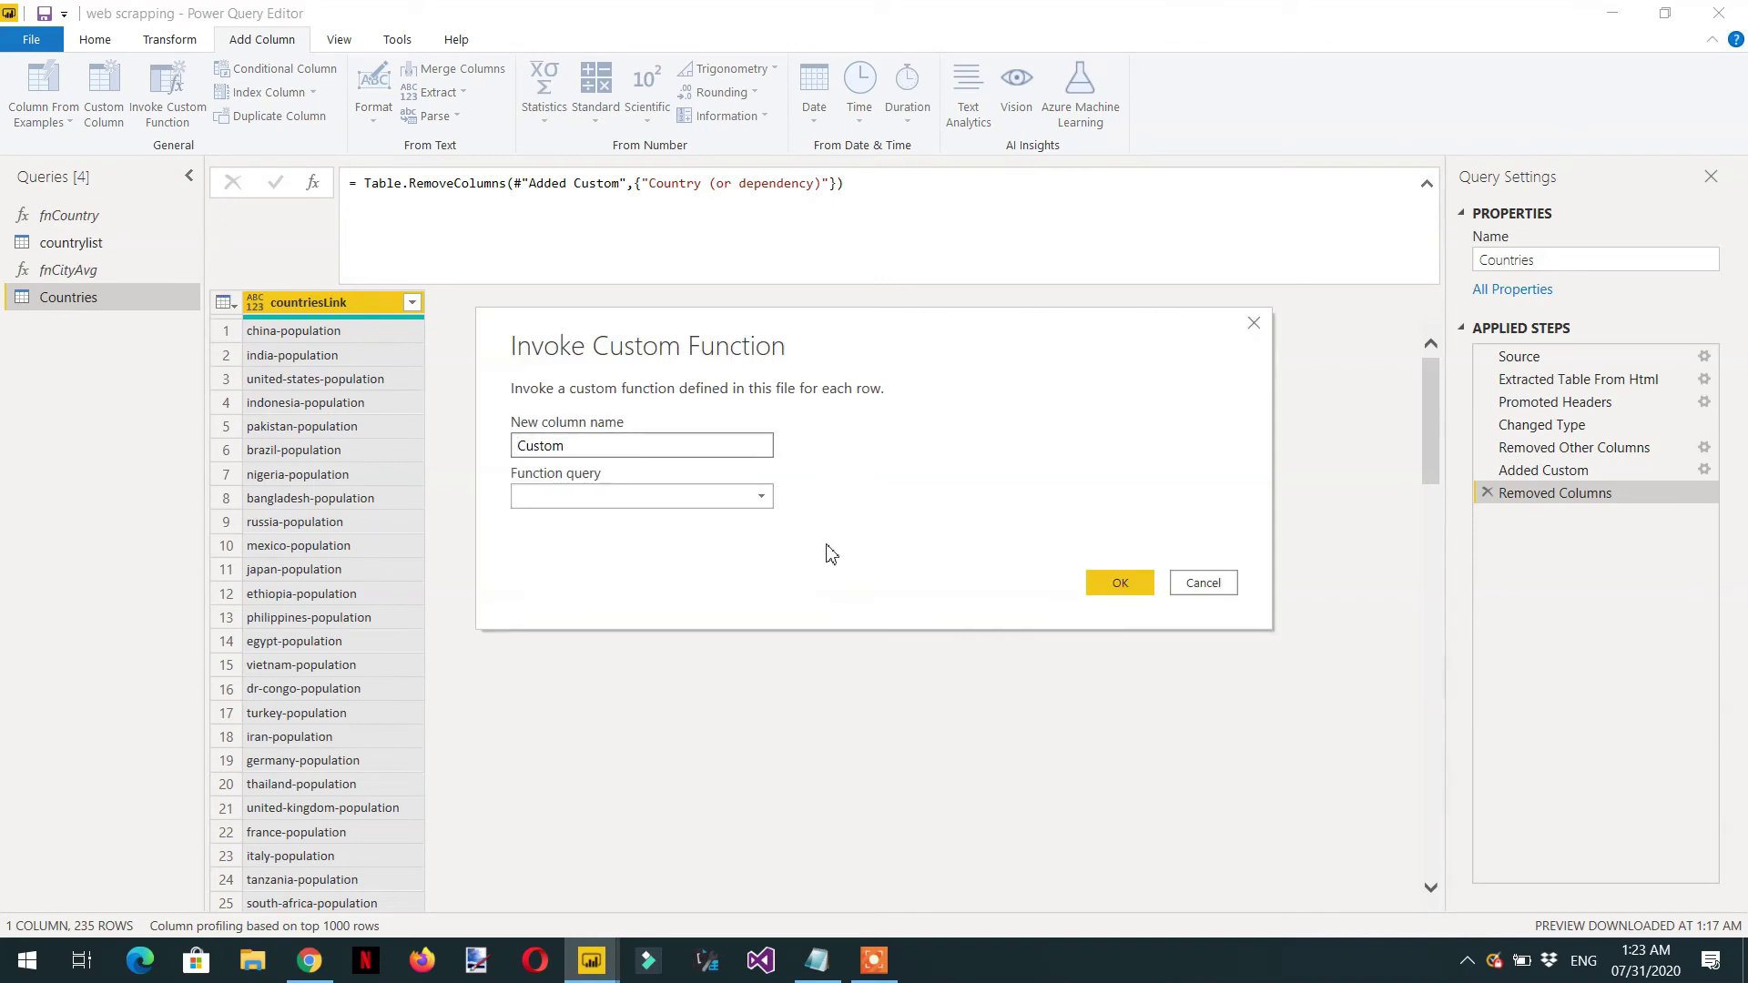
pyautogui.doubleClick(588, 445)
pyautogui.write('Countryname')
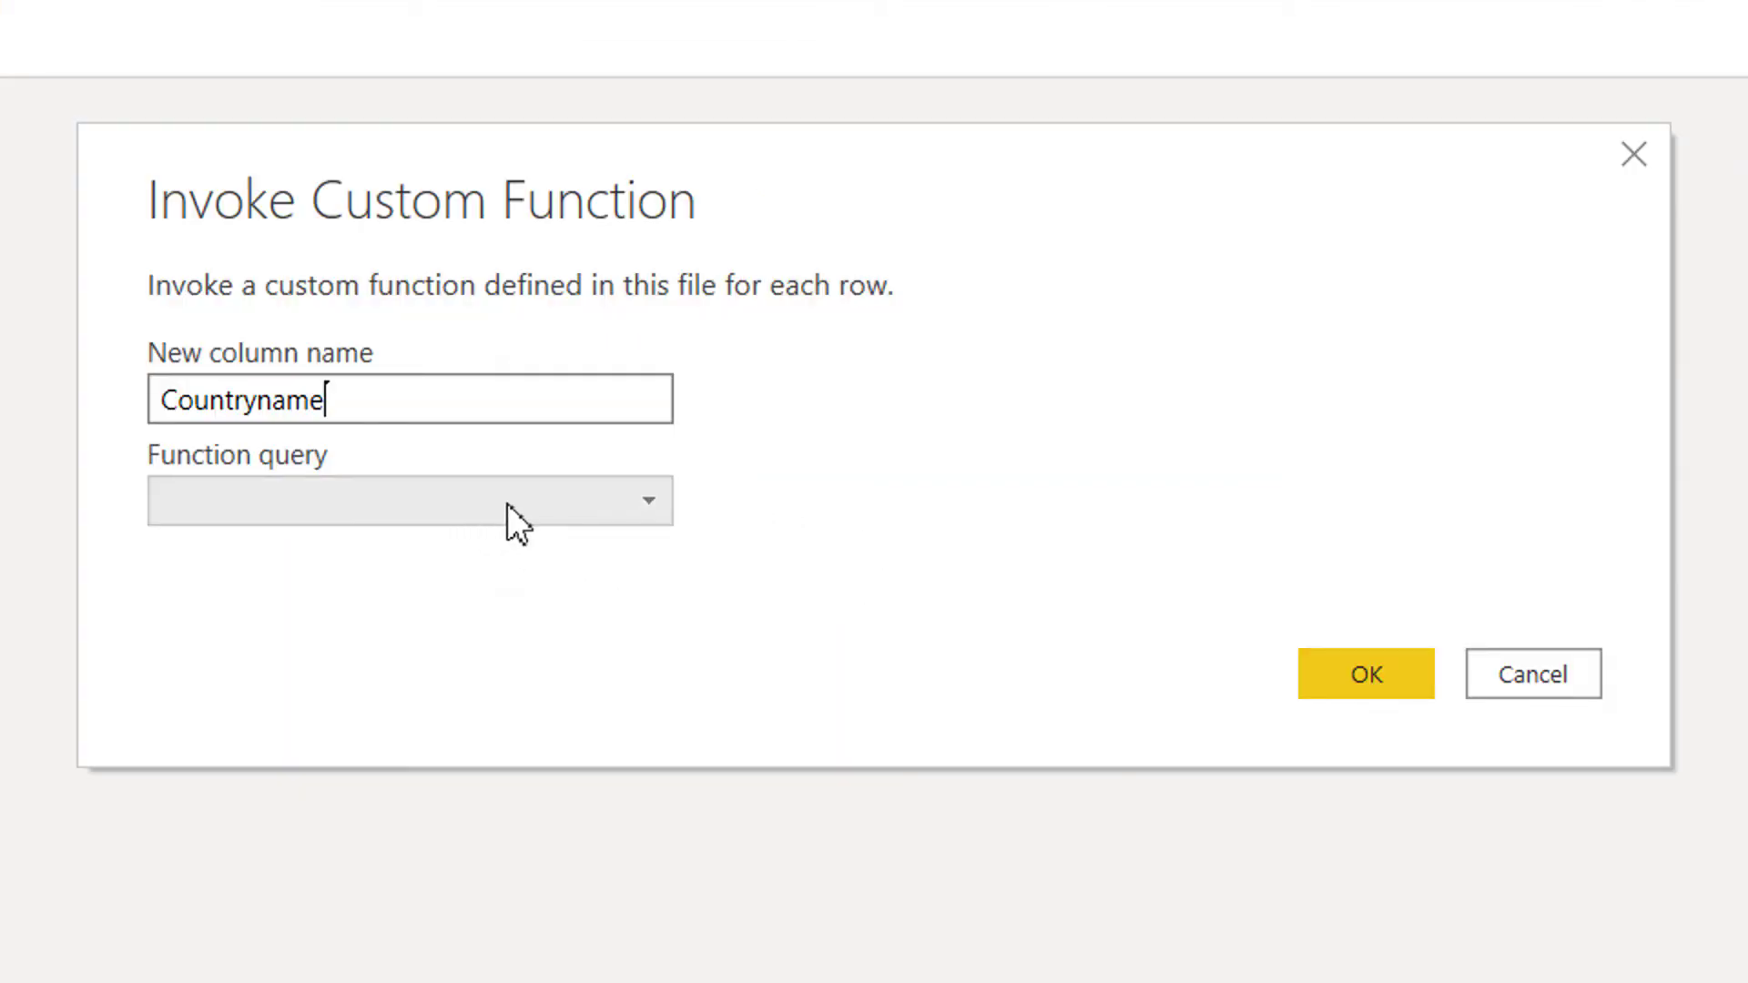
pyautogui.click(506, 504)
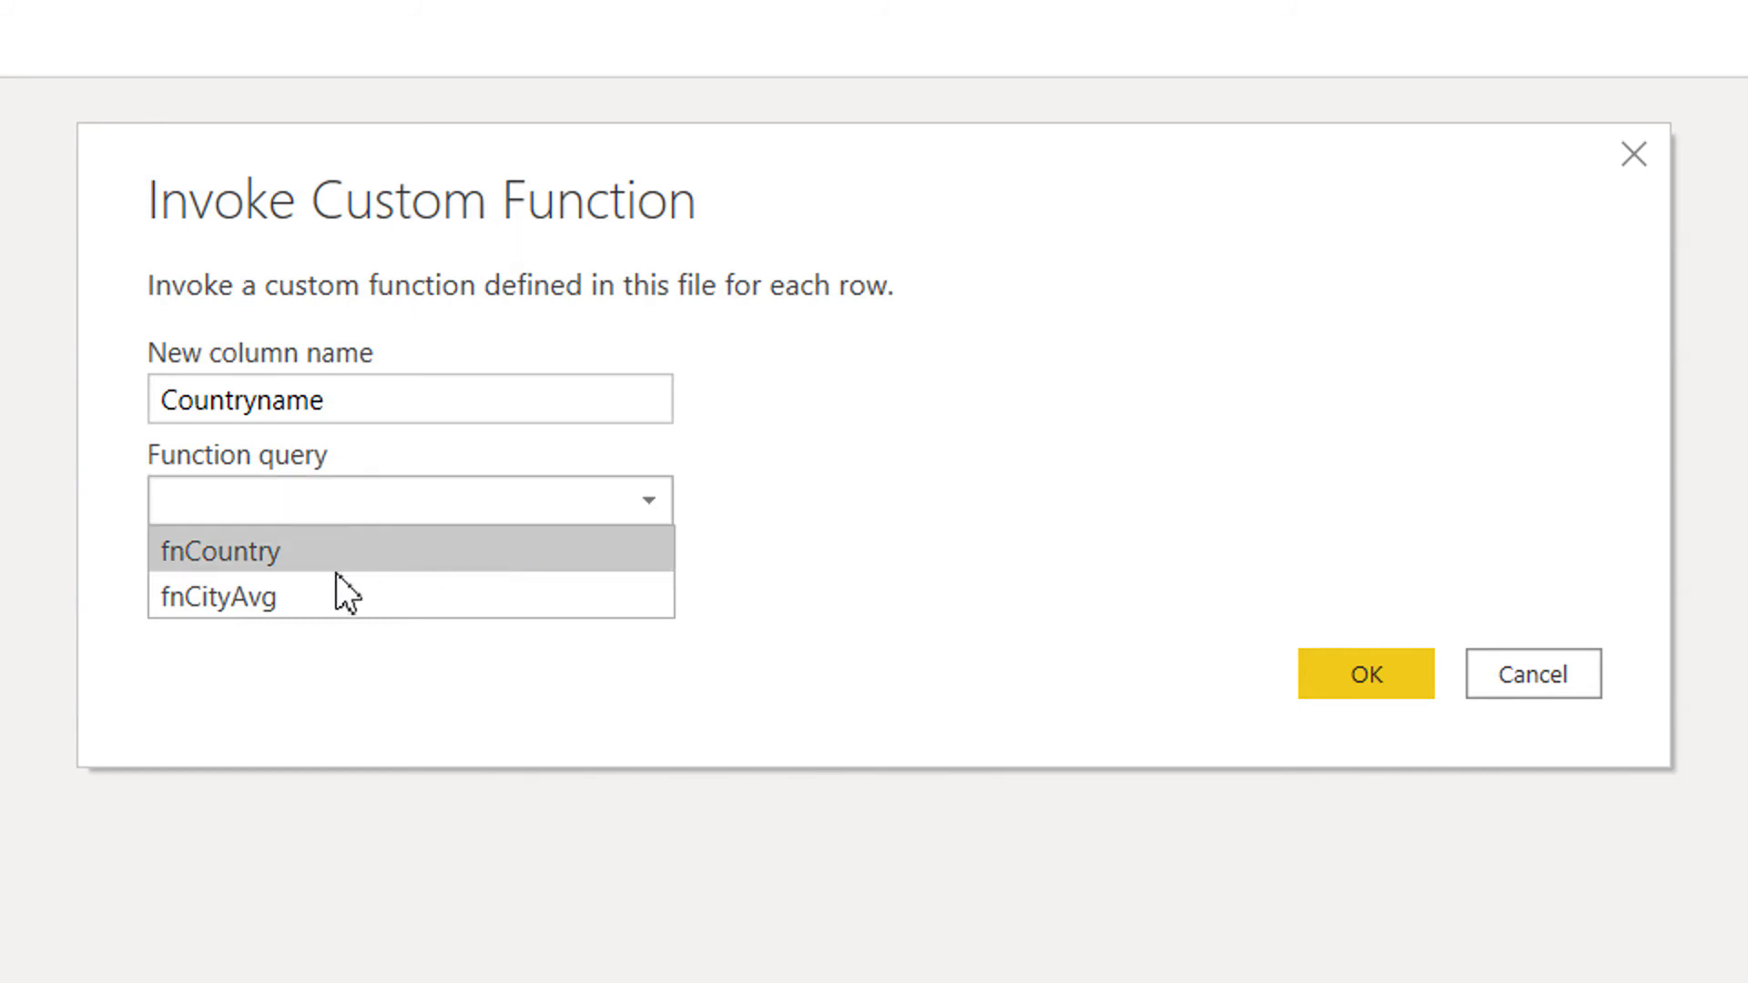
pyautogui.click(287, 601)
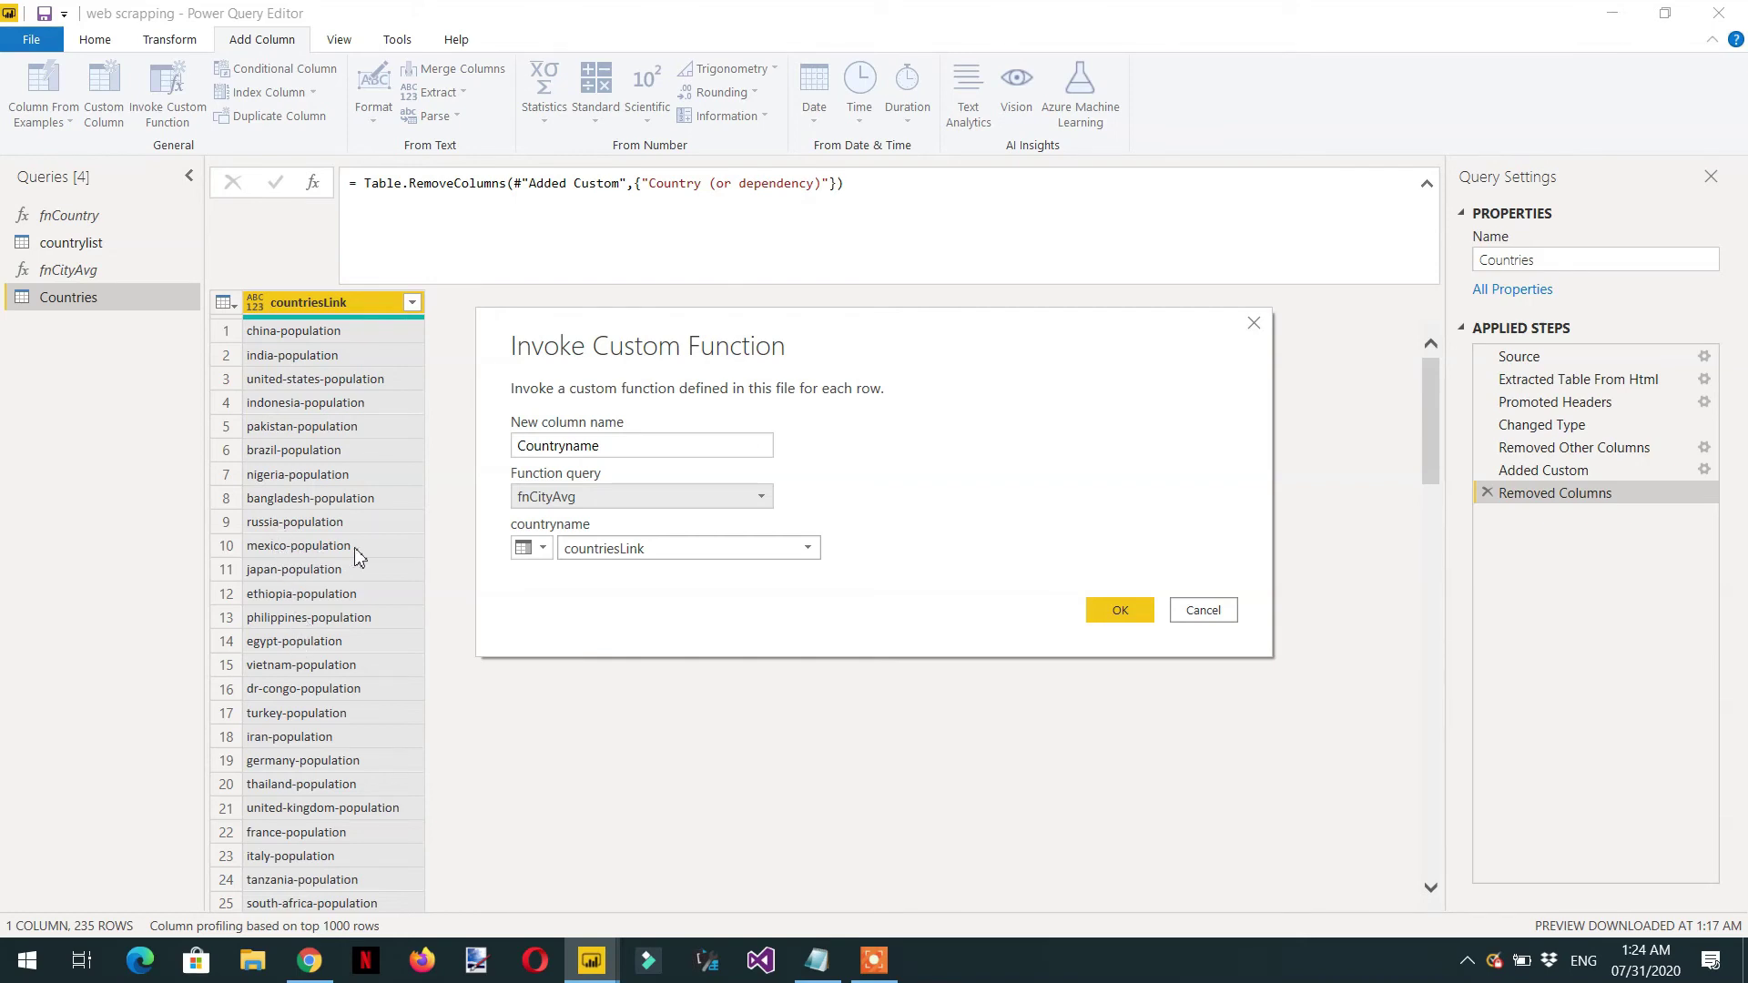
pyautogui.click(1204, 611)
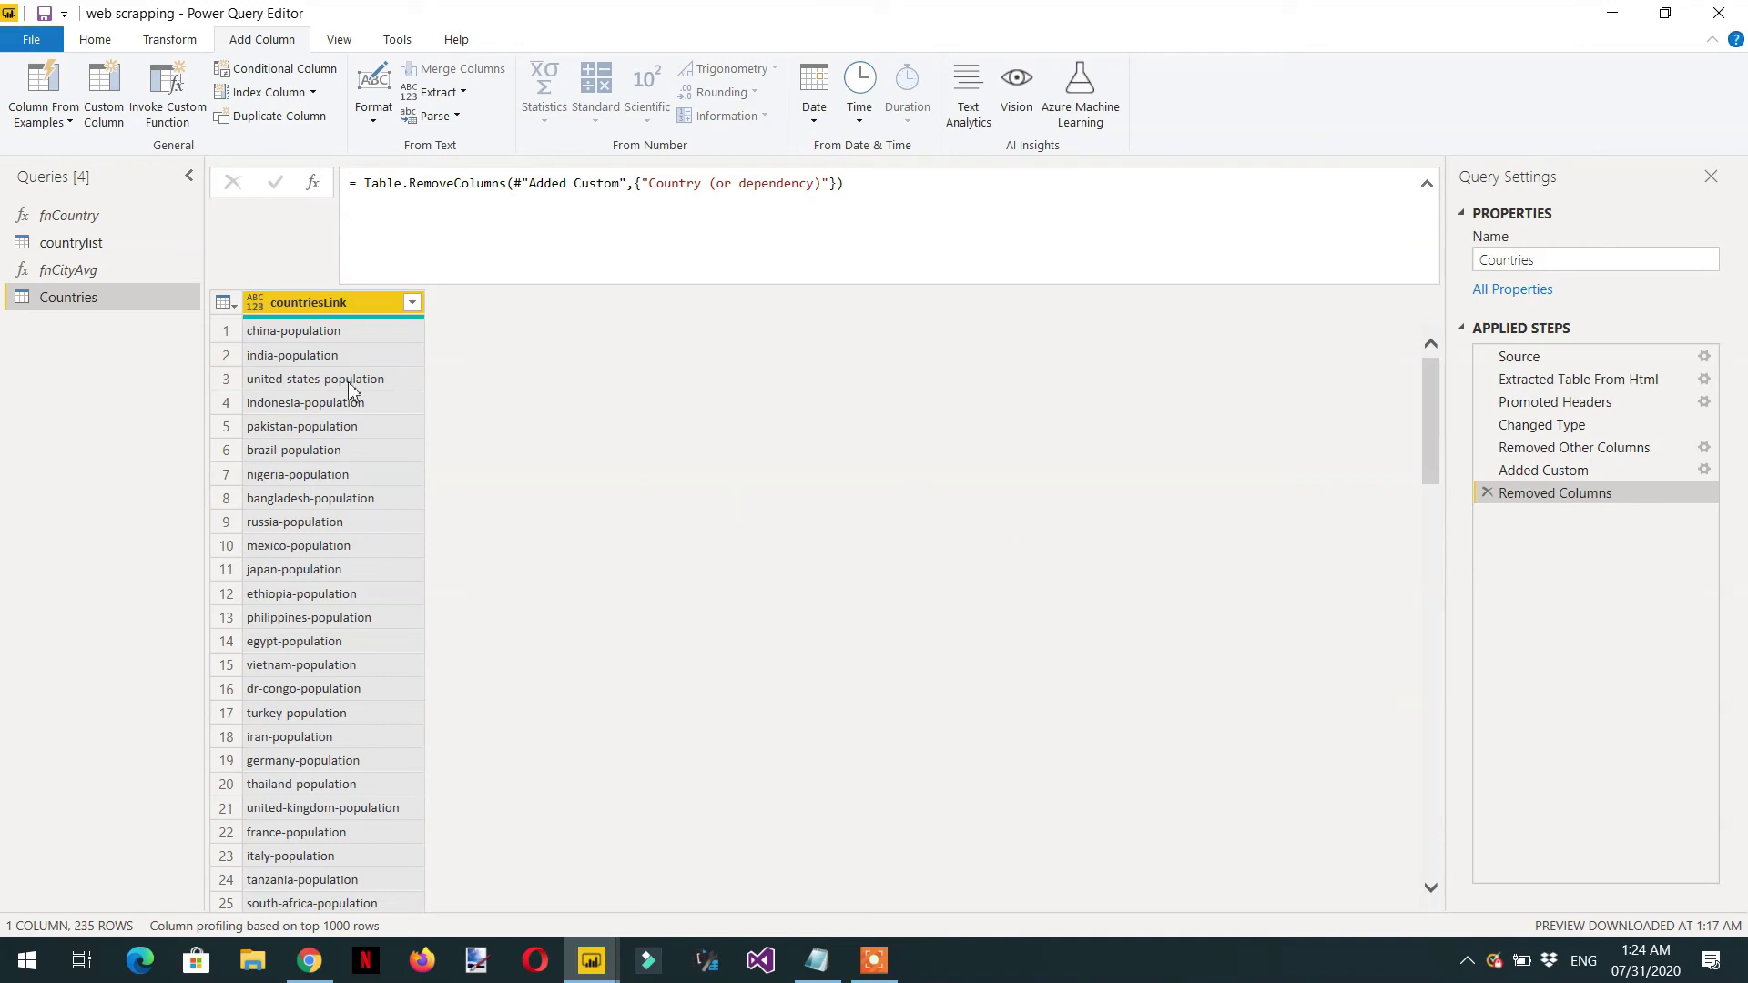
# Wrap the Removed Columns formula of Countries in Table.FirstN with a count of 15 to keep only the first 15 rows.
pyautogui.click(367, 185)
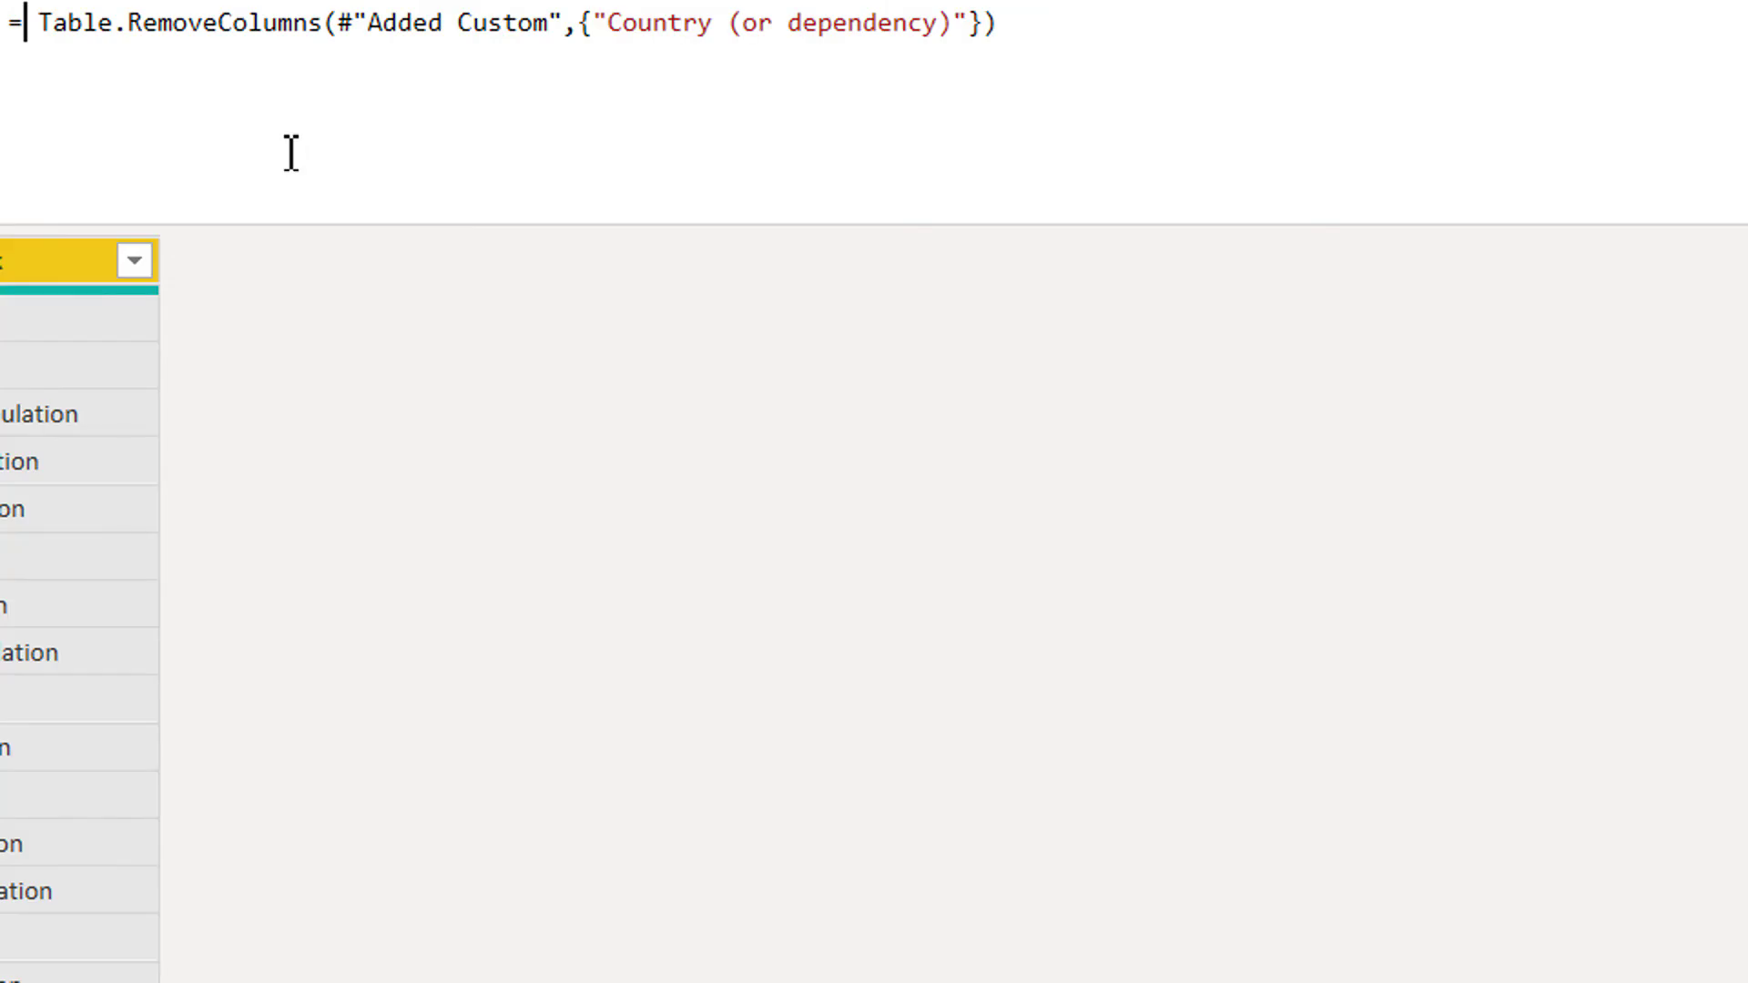
pyautogui.write('Table')
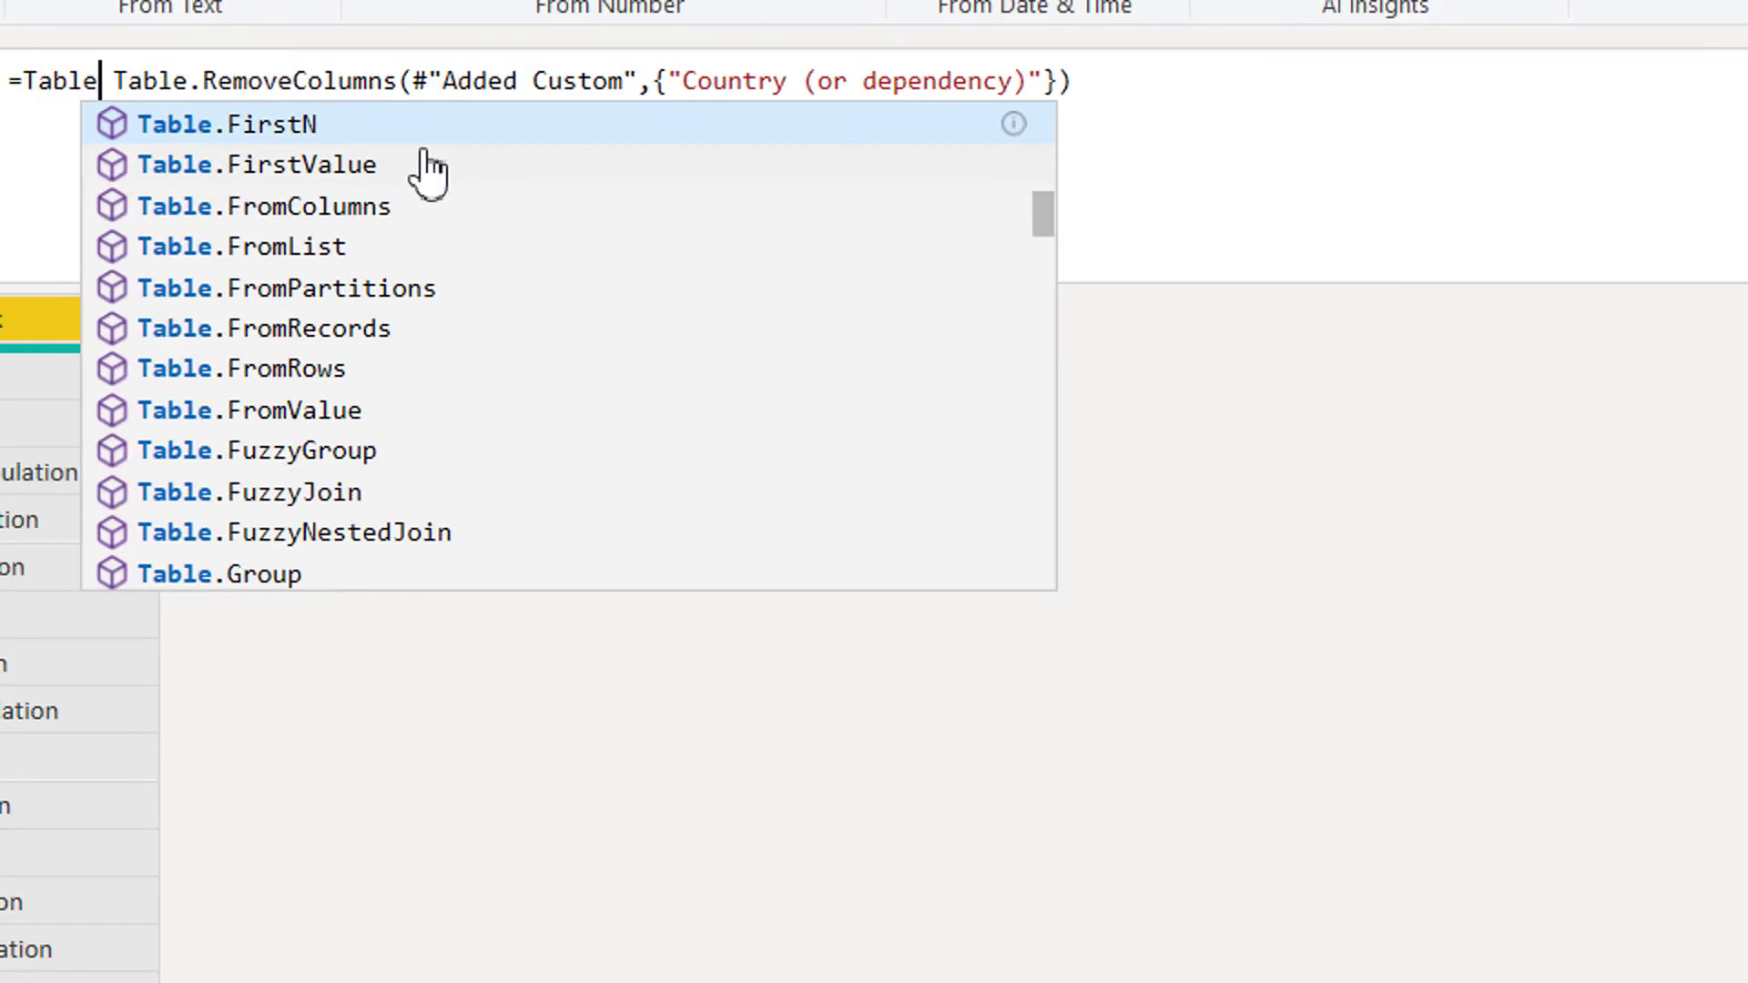
pyautogui.write('.')
pyautogui.press('Tab')
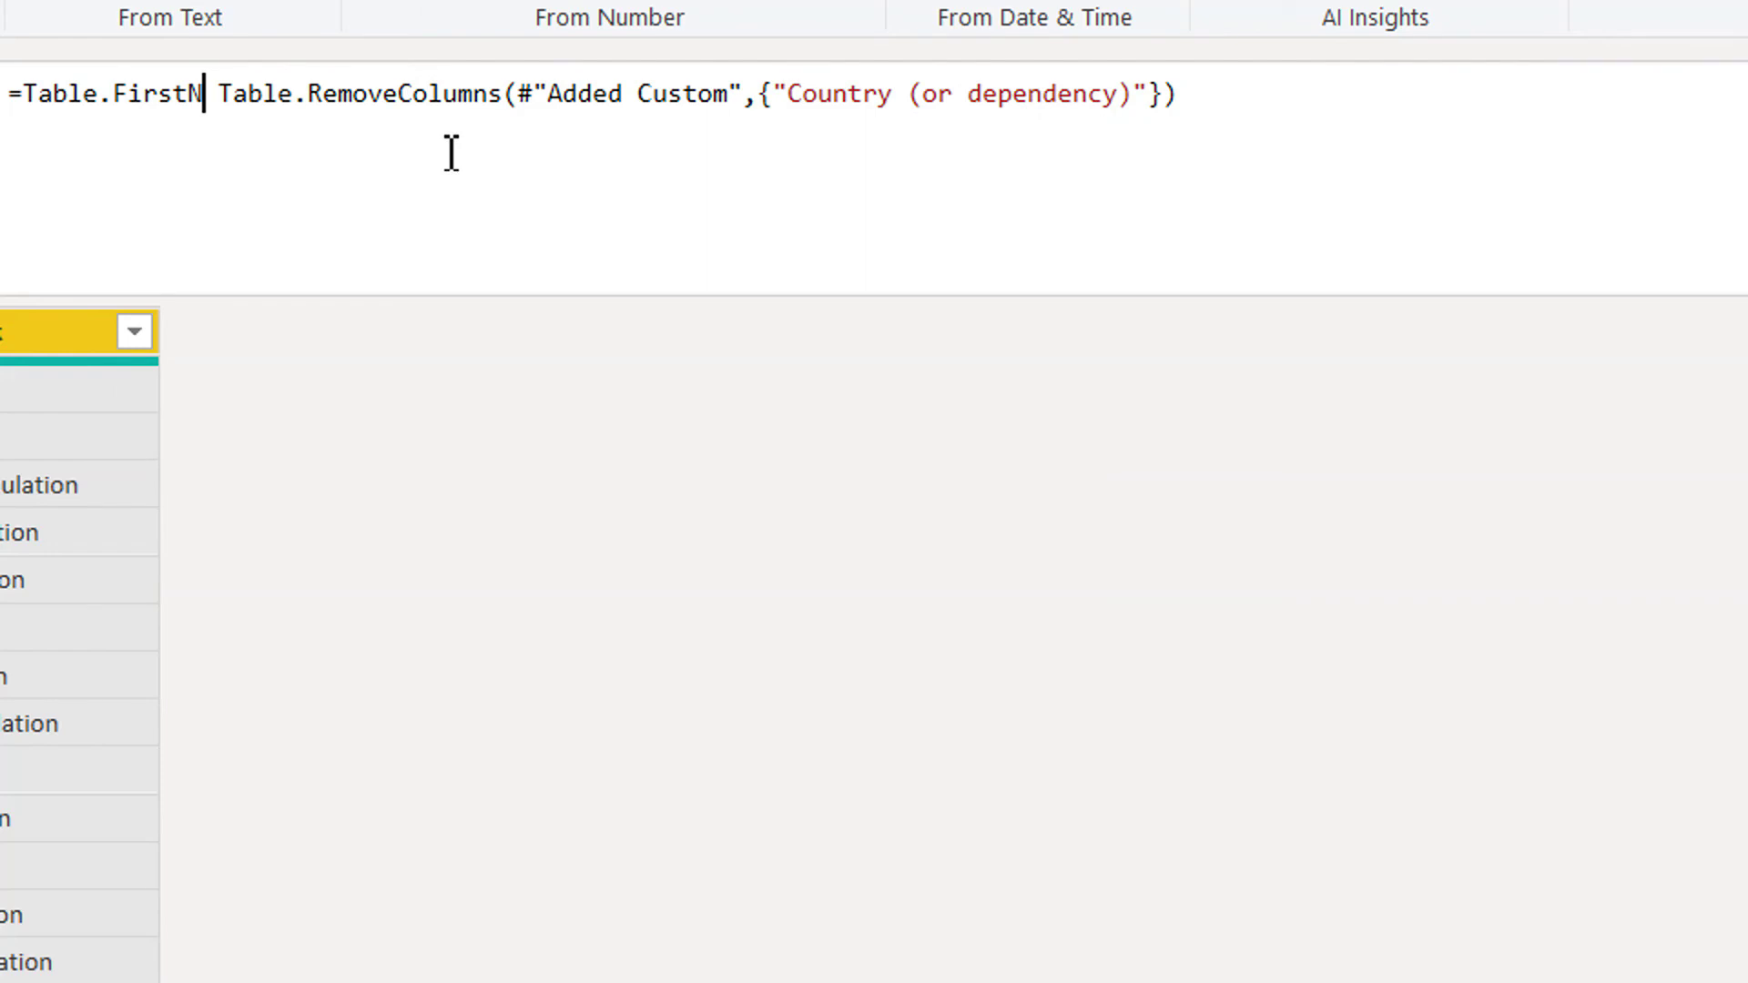
pyautogui.press('Delete')
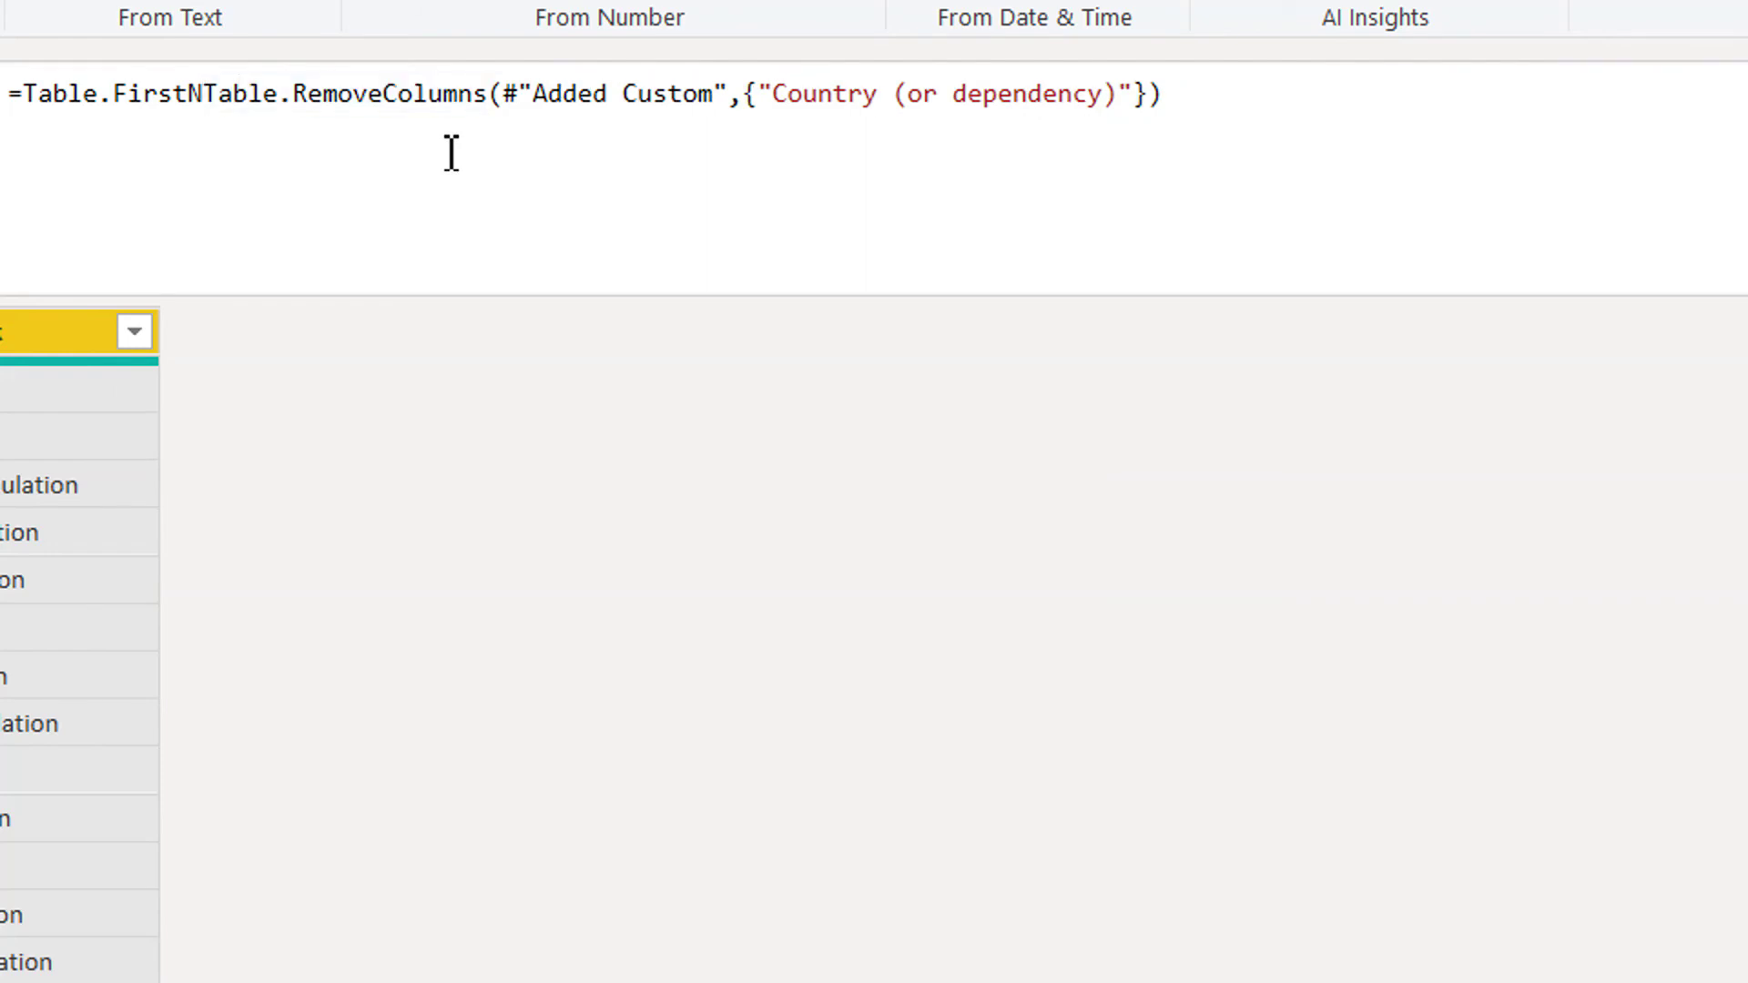
pyautogui.write('(')
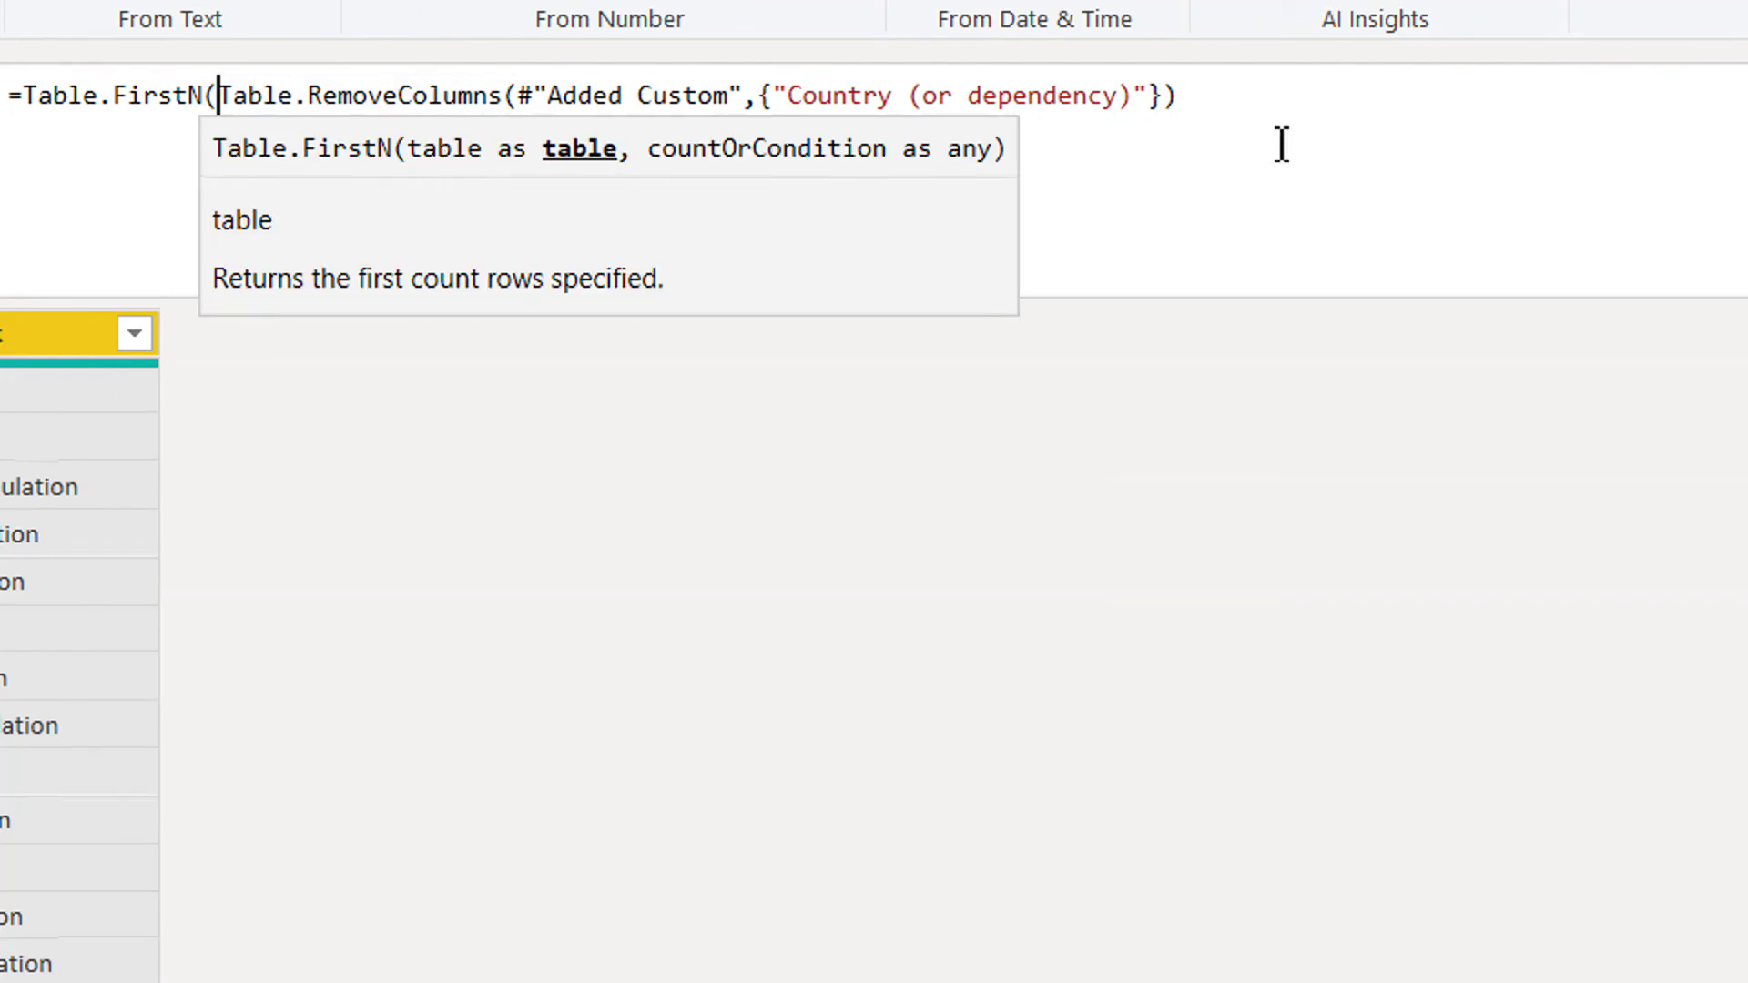
pyautogui.click(1218, 96)
pyautogui.write(',15')
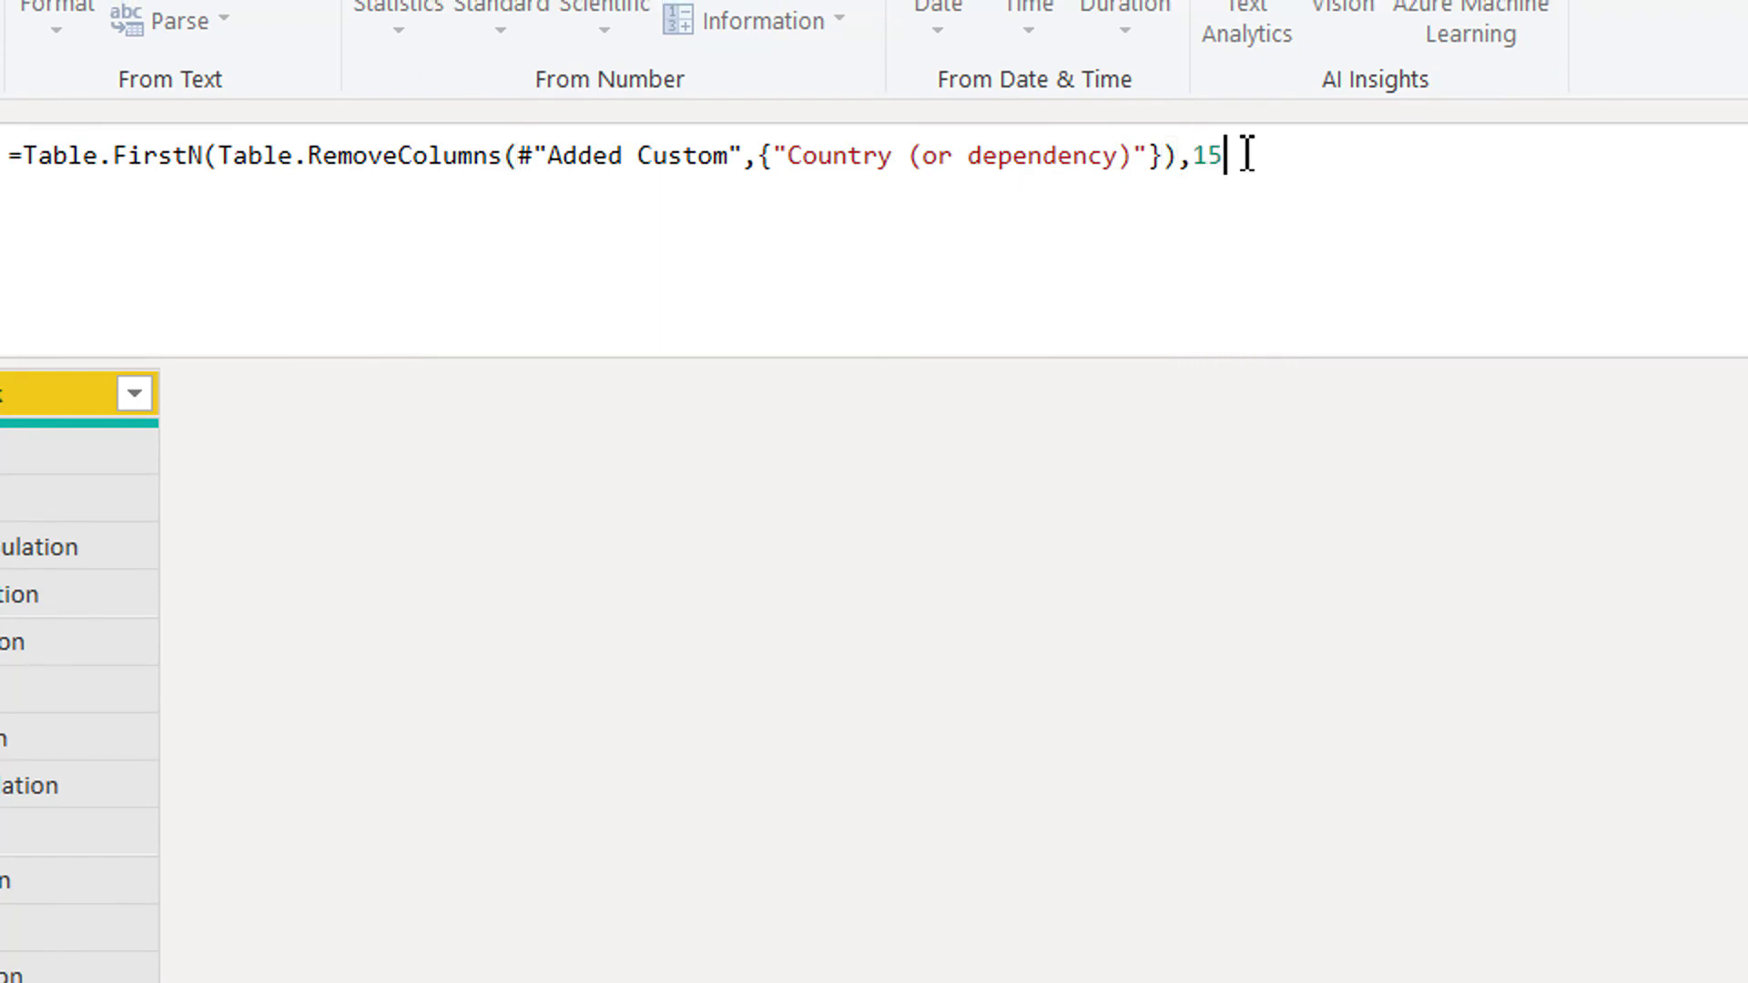
pyautogui.write(')')
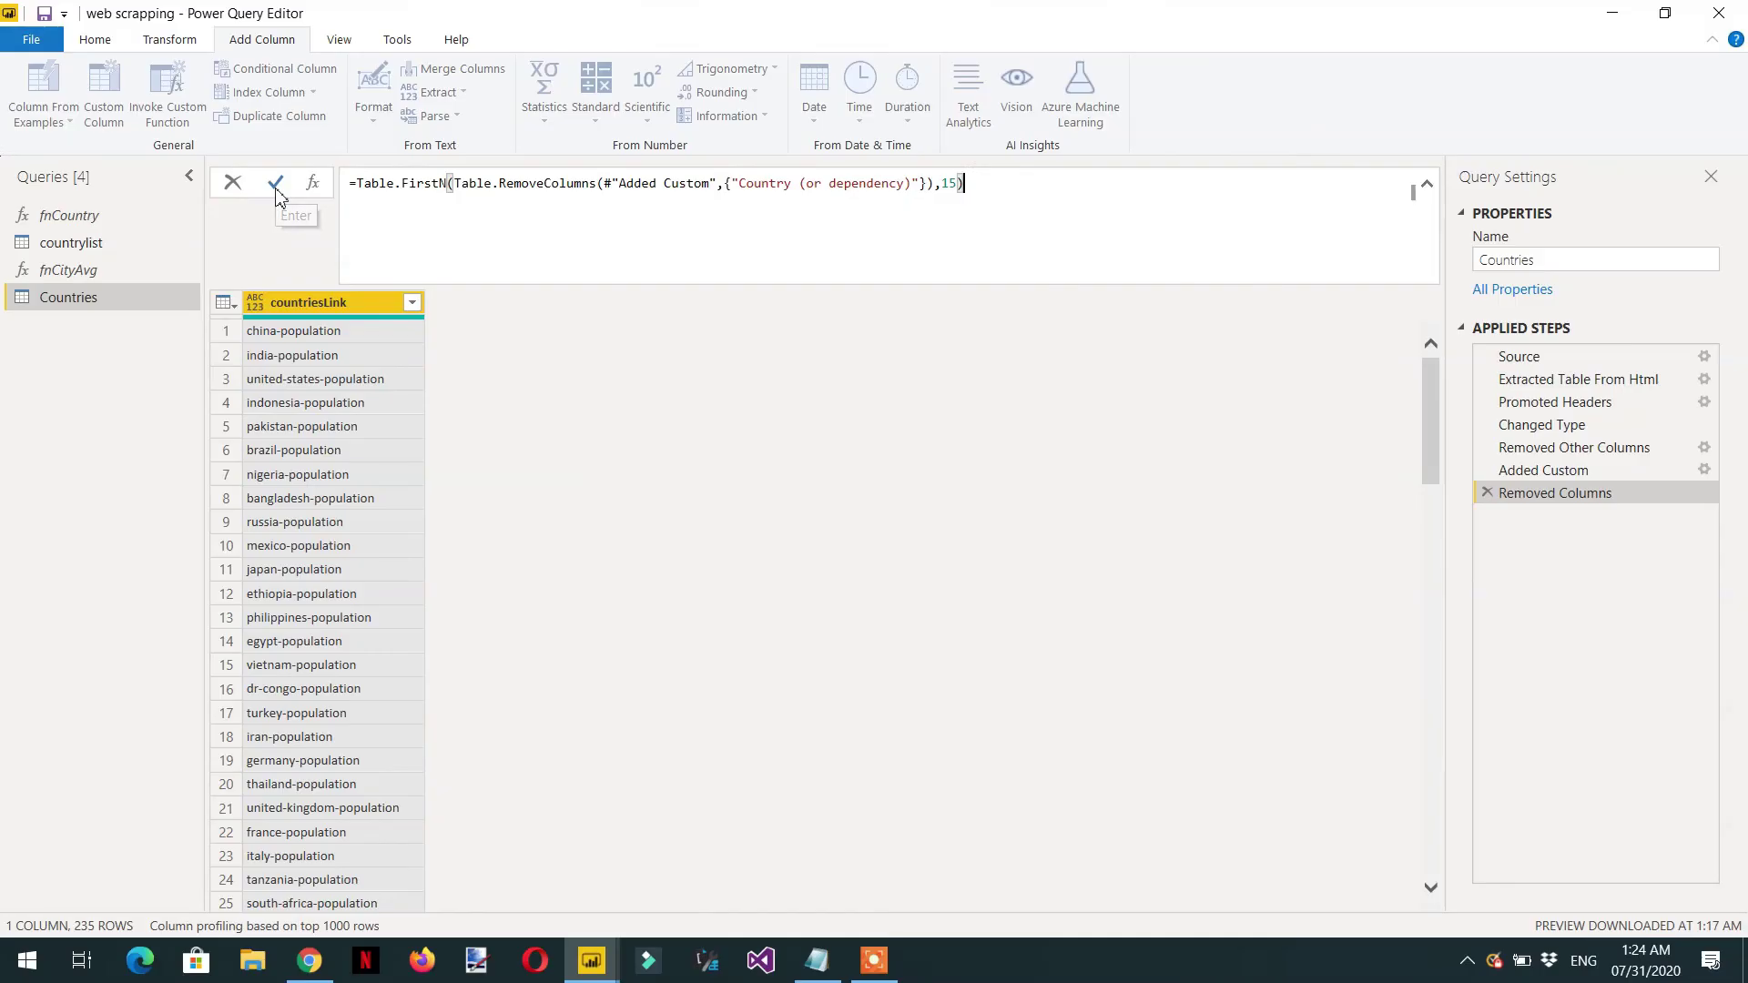
pyautogui.click(264, 248)
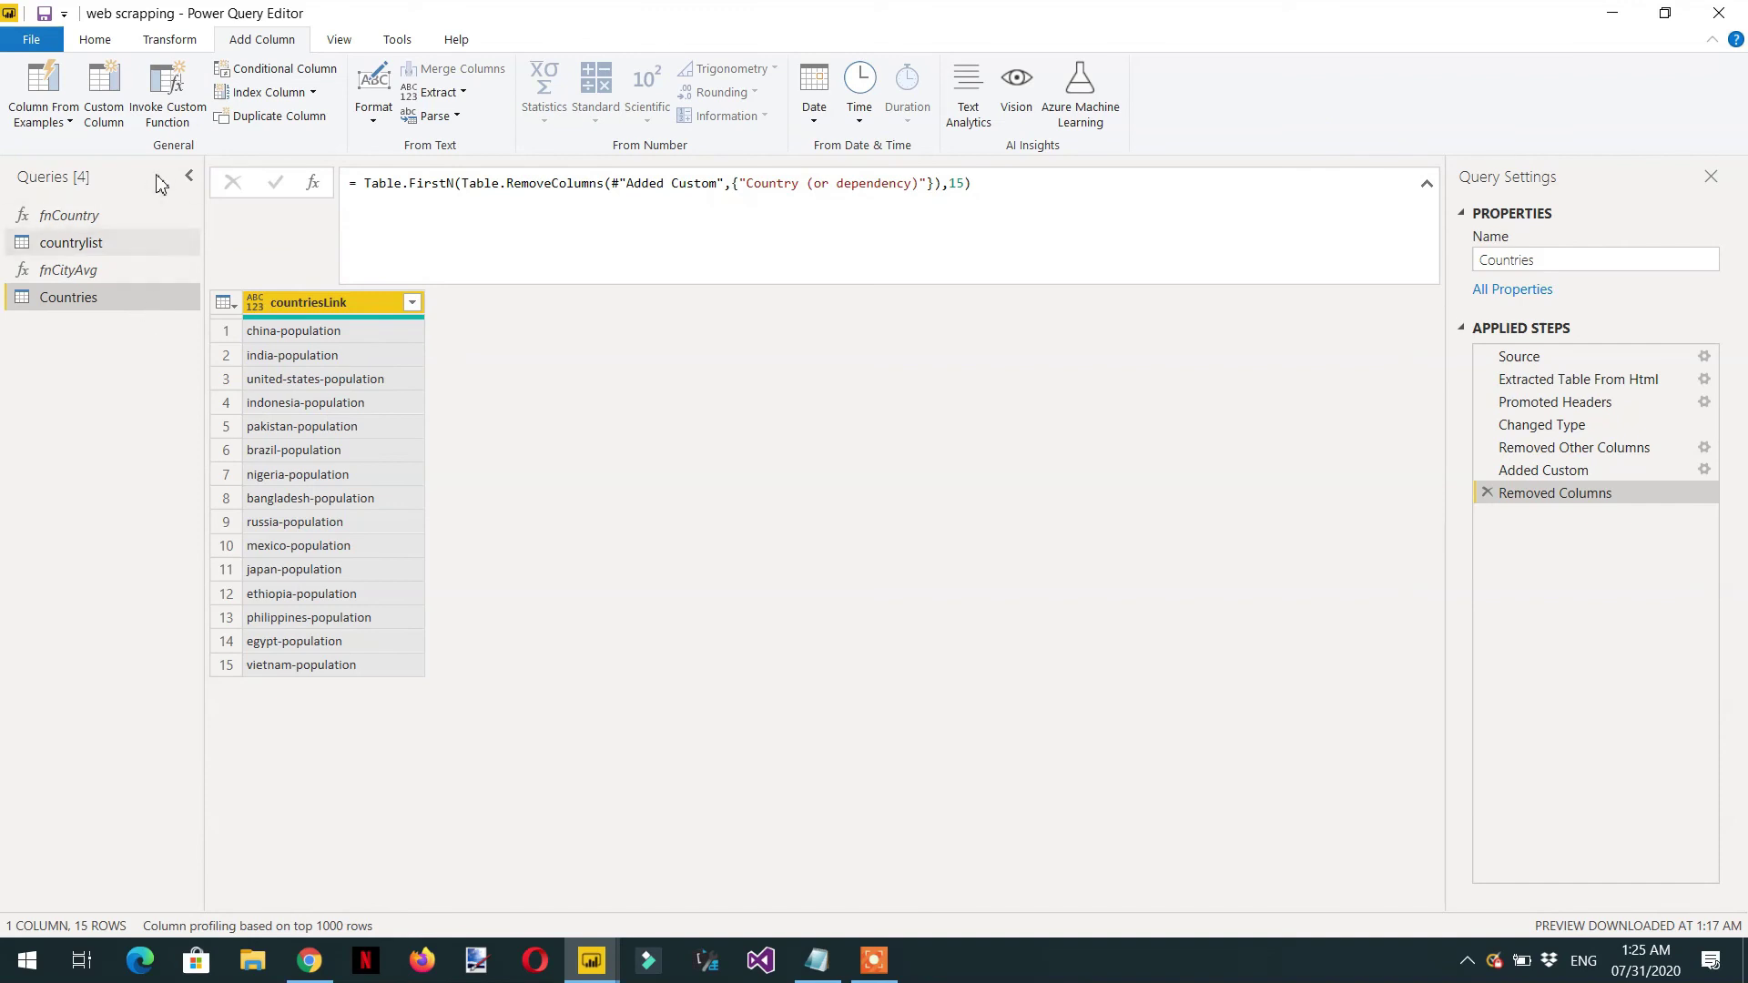
# Invoke the custom function fnCityAvg on each row in a new column named CountriesName, with countriesLink as the countryname argument.
pyautogui.click(168, 127)
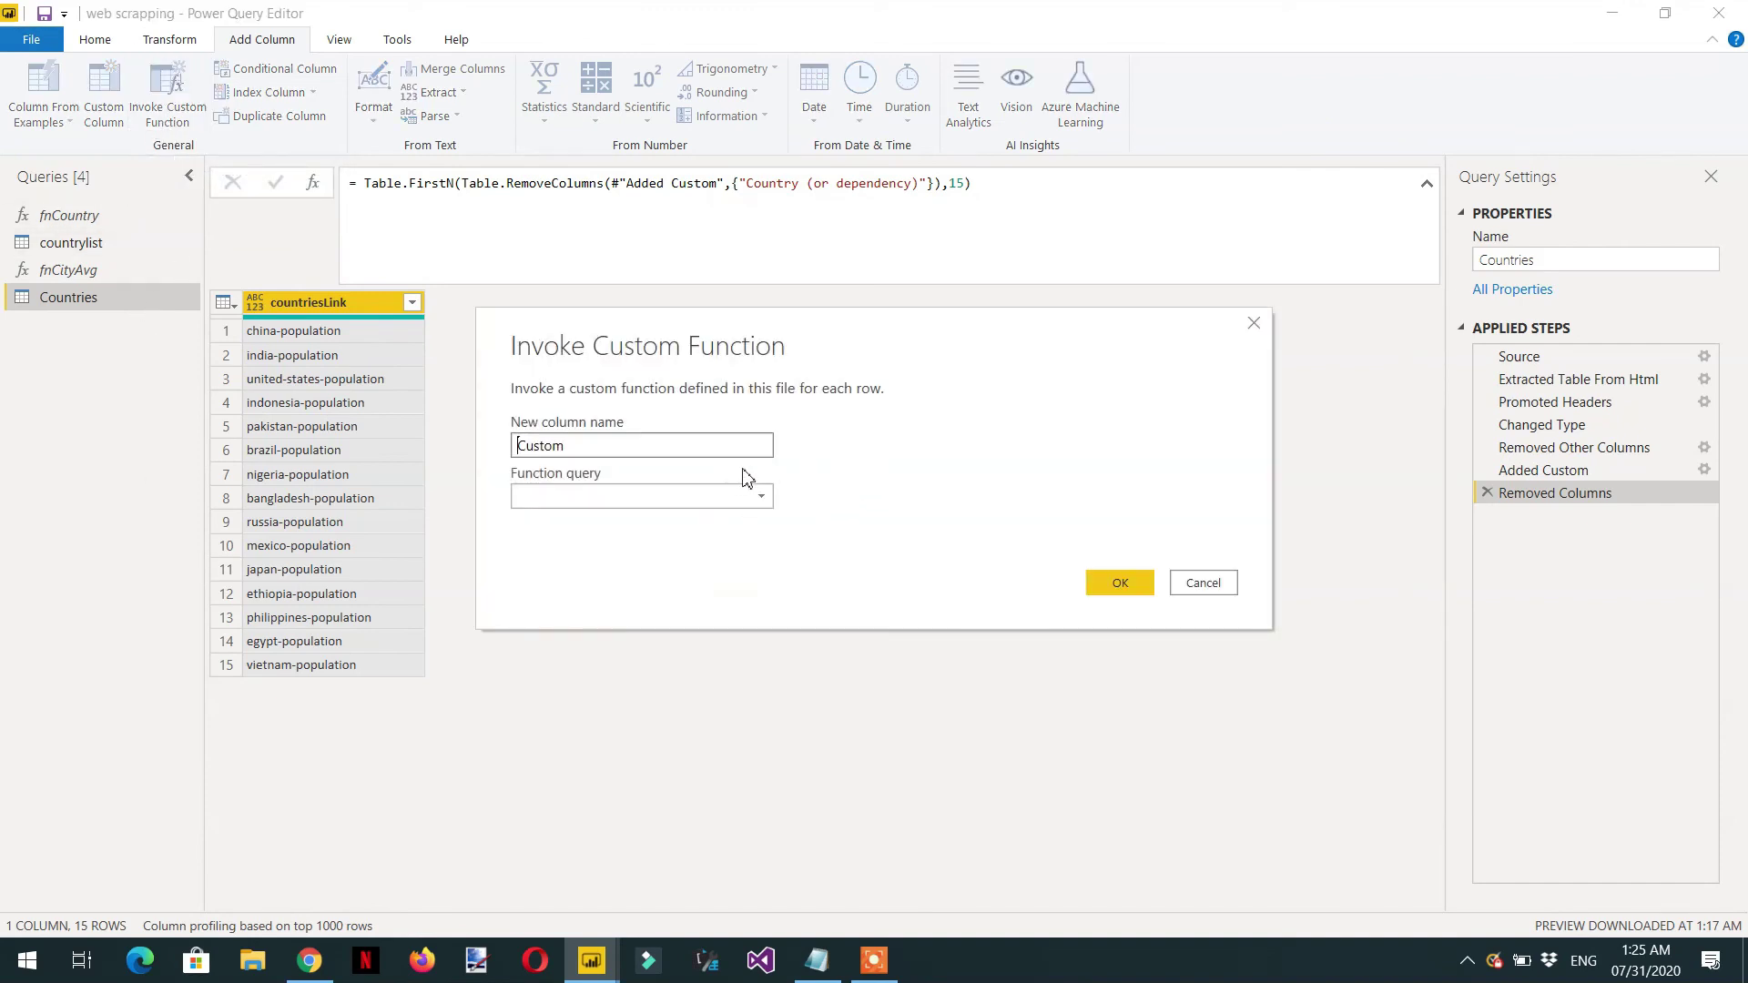
pyautogui.doubleClick(718, 445)
pyautogui.write('CountriesName')
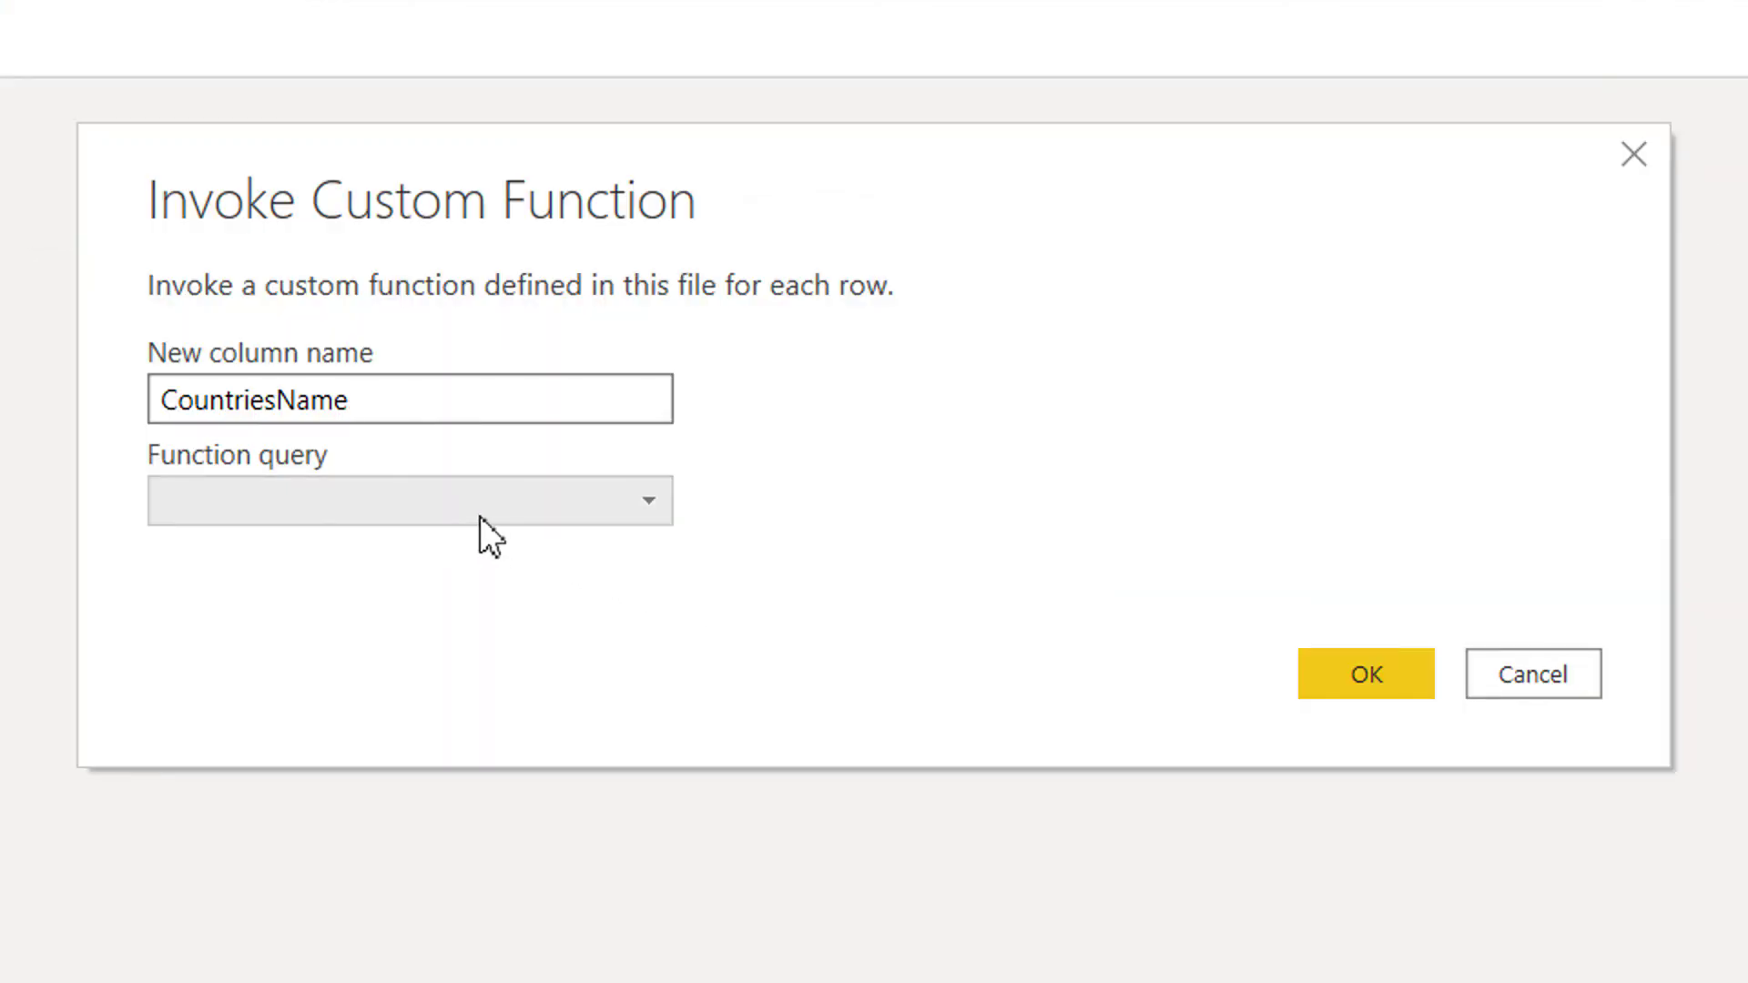
pyautogui.click(480, 517)
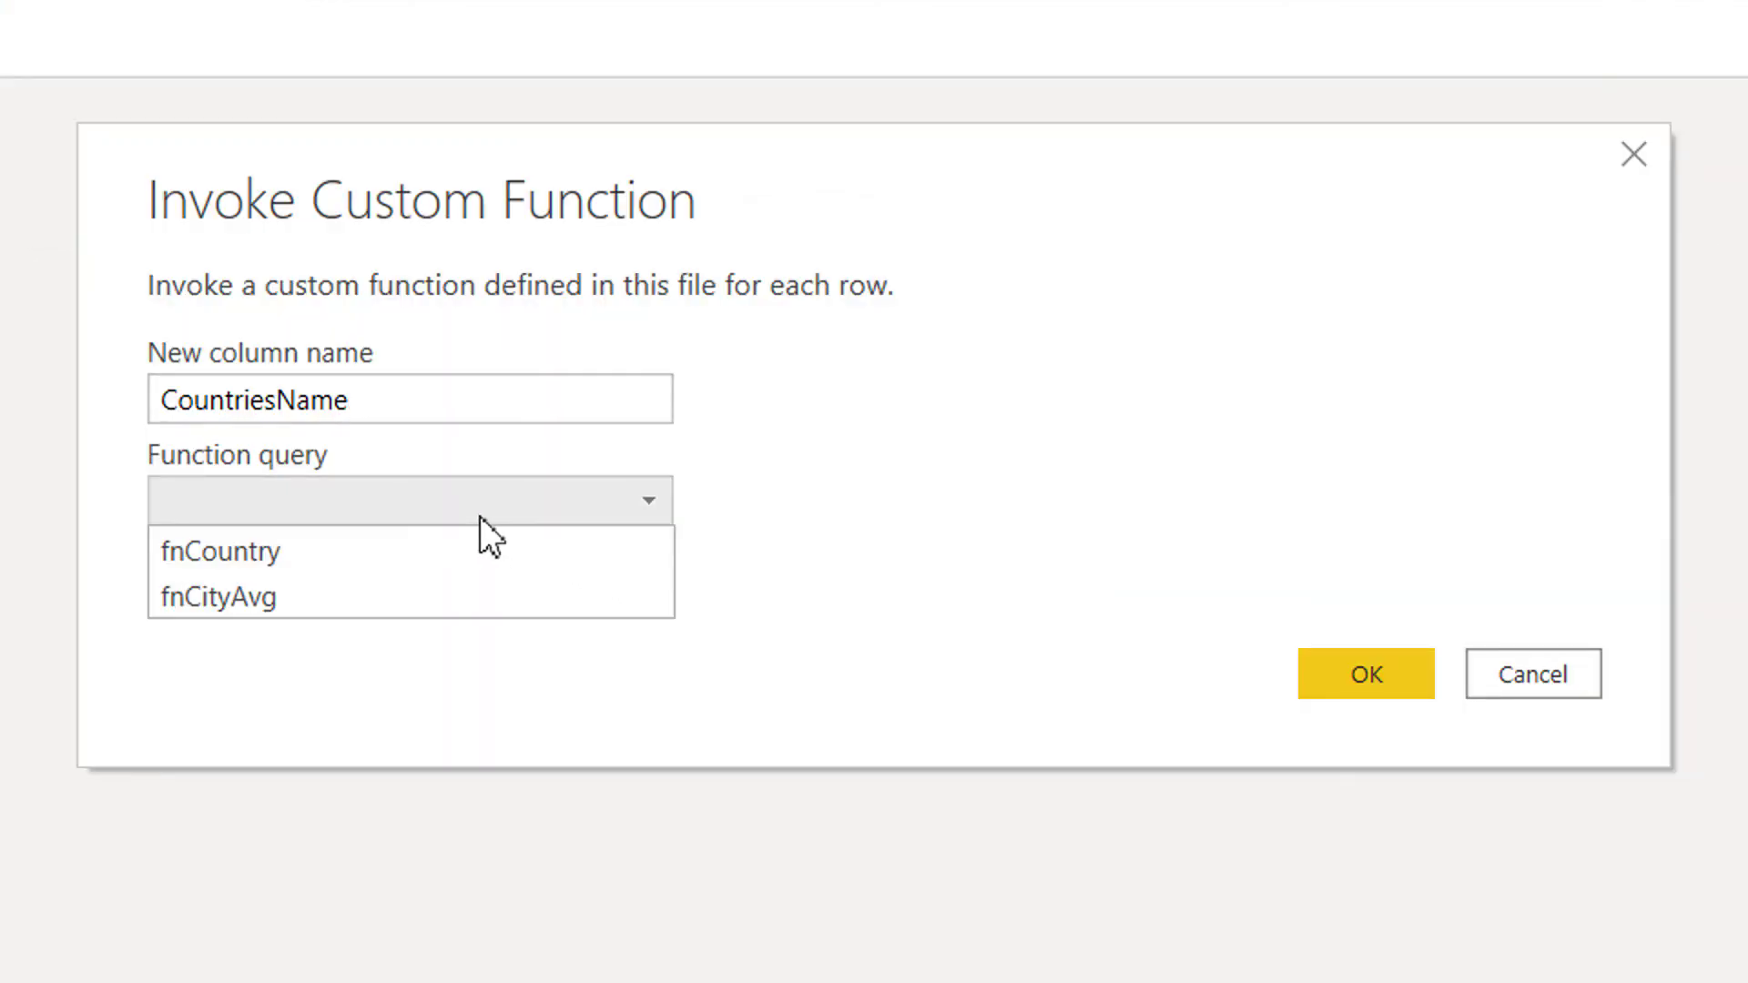
pyautogui.click(342, 599)
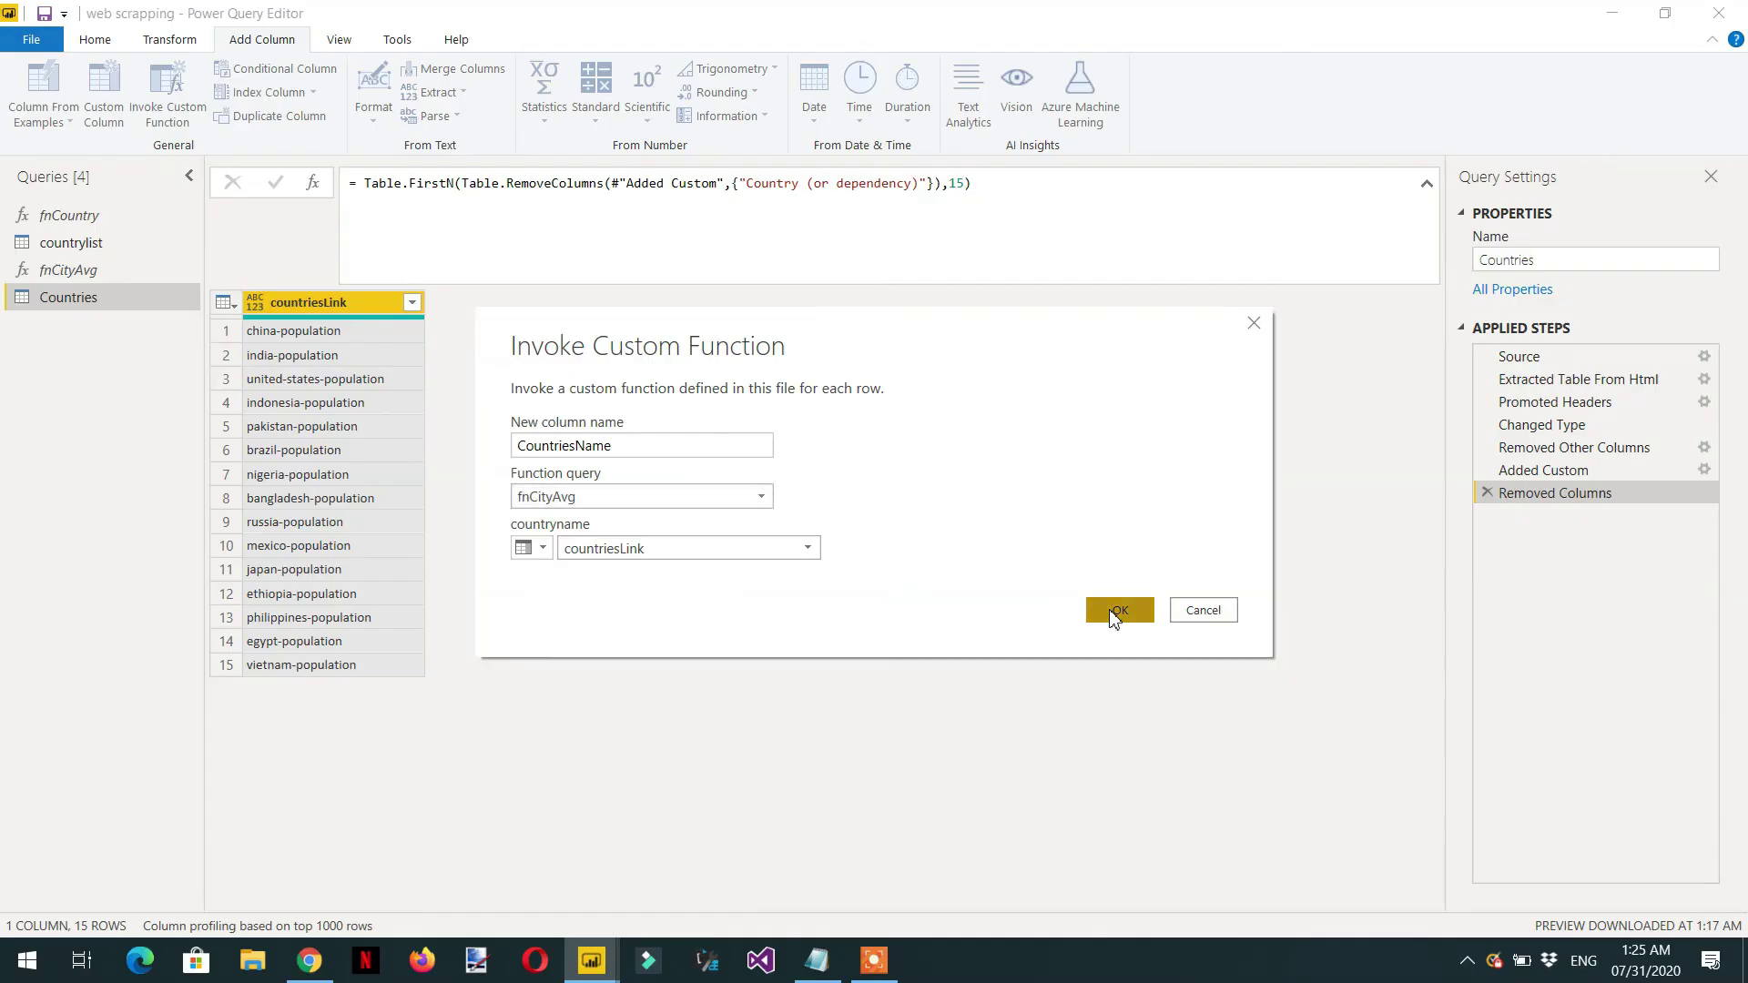
pyautogui.click(1346, 727)
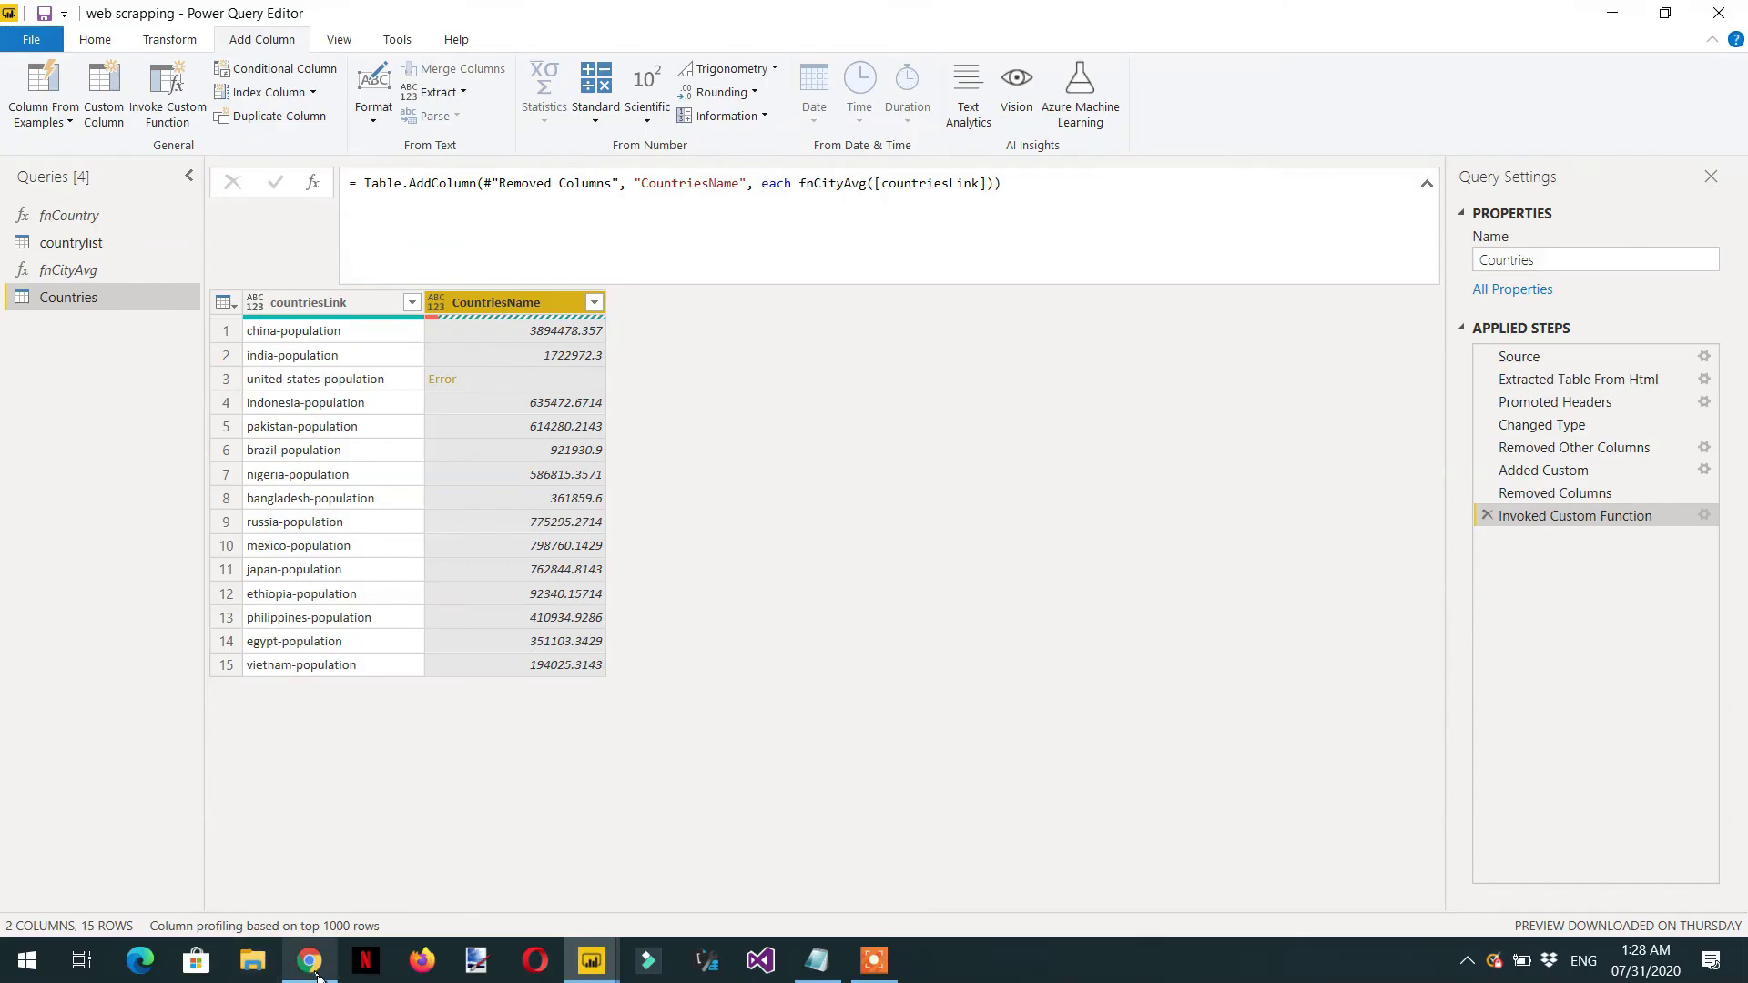
# Check the United States link address on the Worldometers page in Chrome and inspect the CountriesName cell of the united-states-population row in Power Query.
pyautogui.click(239, 938)
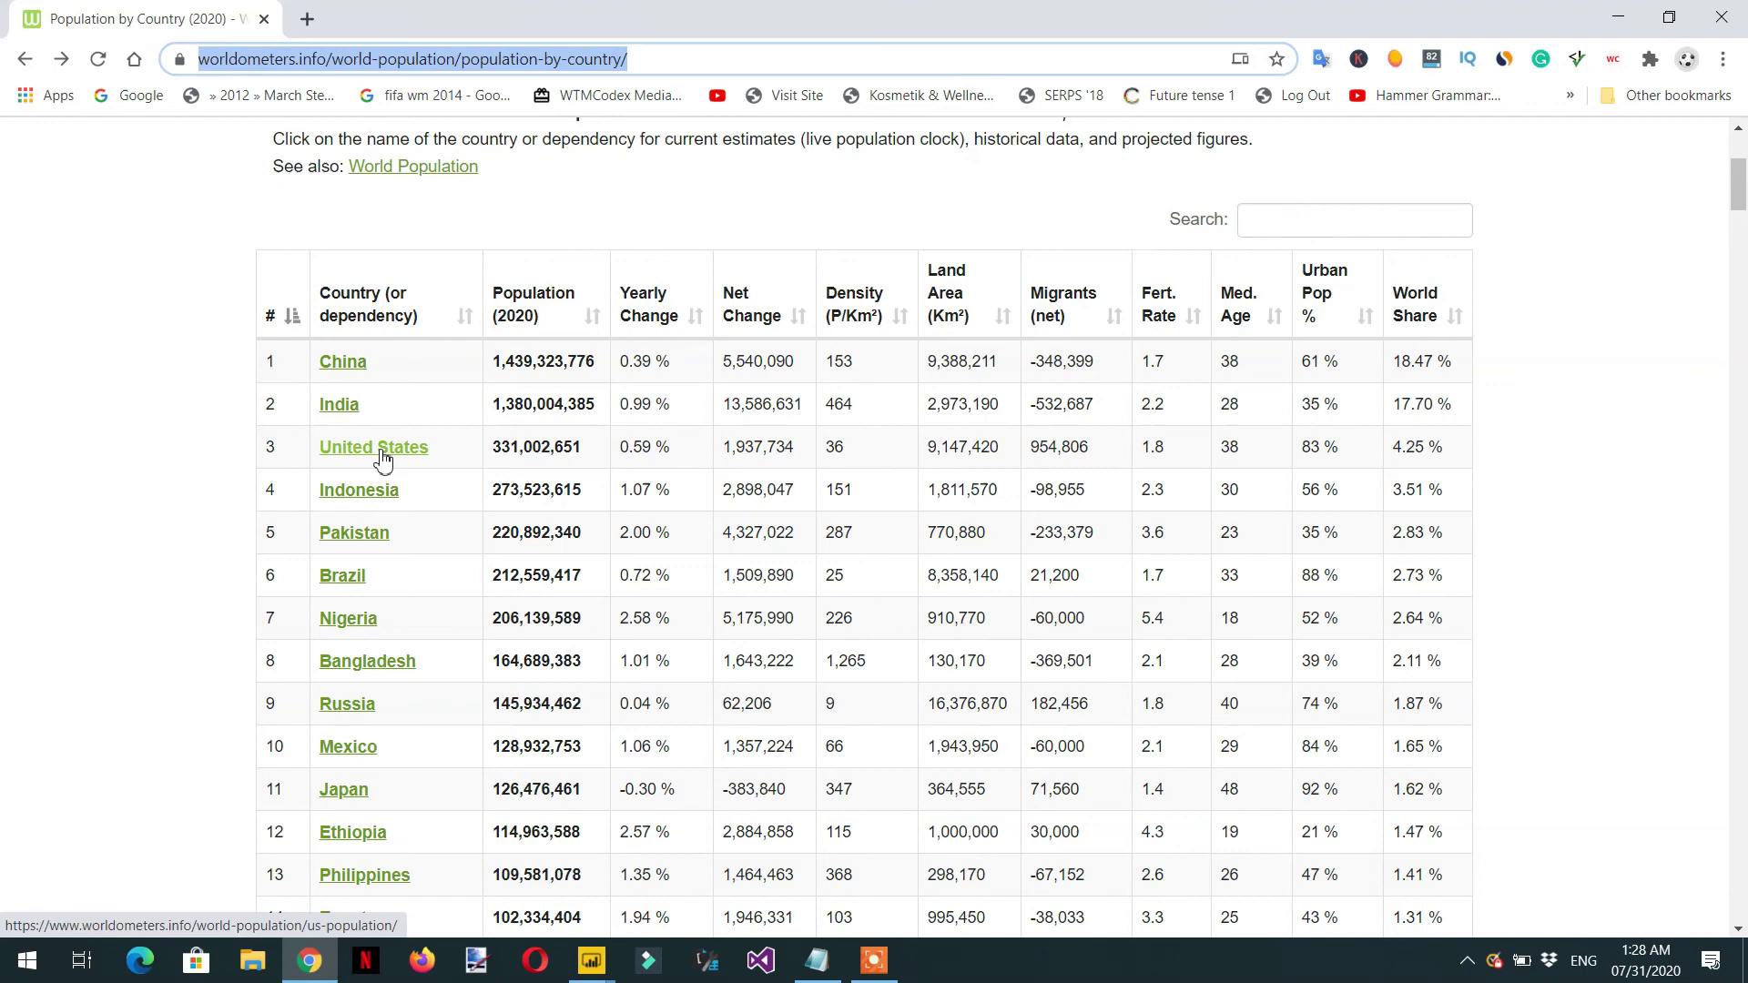
pyautogui.click(592, 961)
pyautogui.click(715, 856)
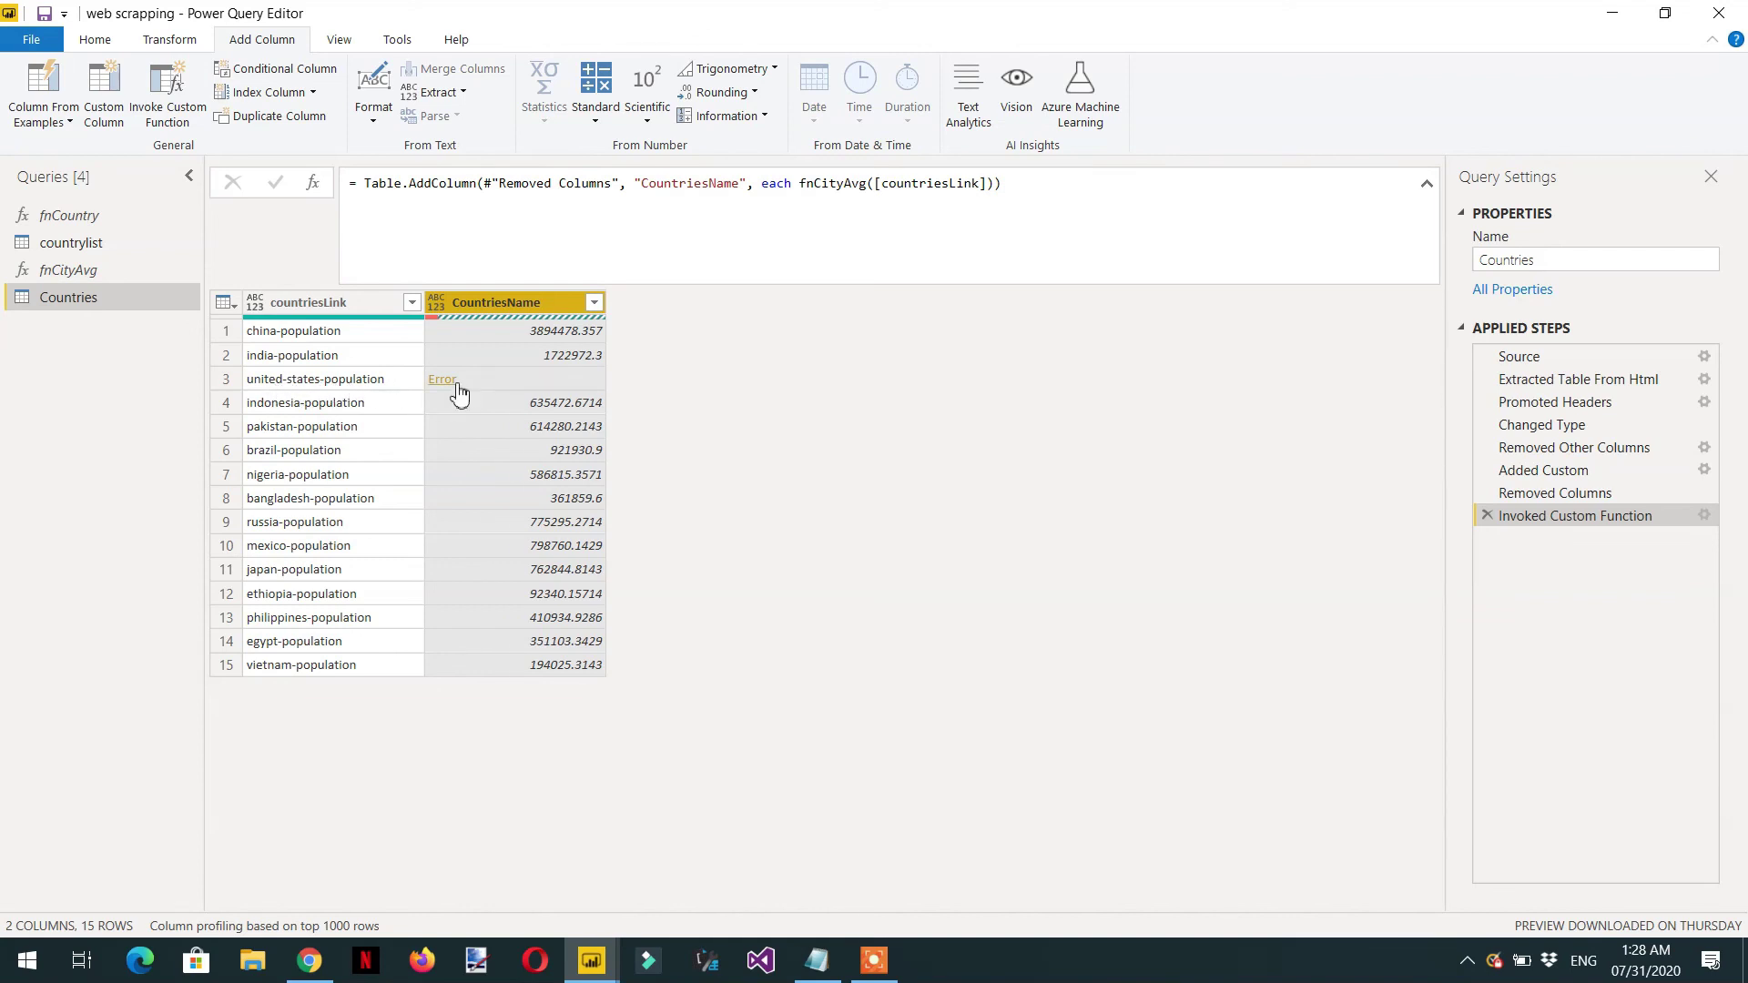
pyautogui.click(491, 389)
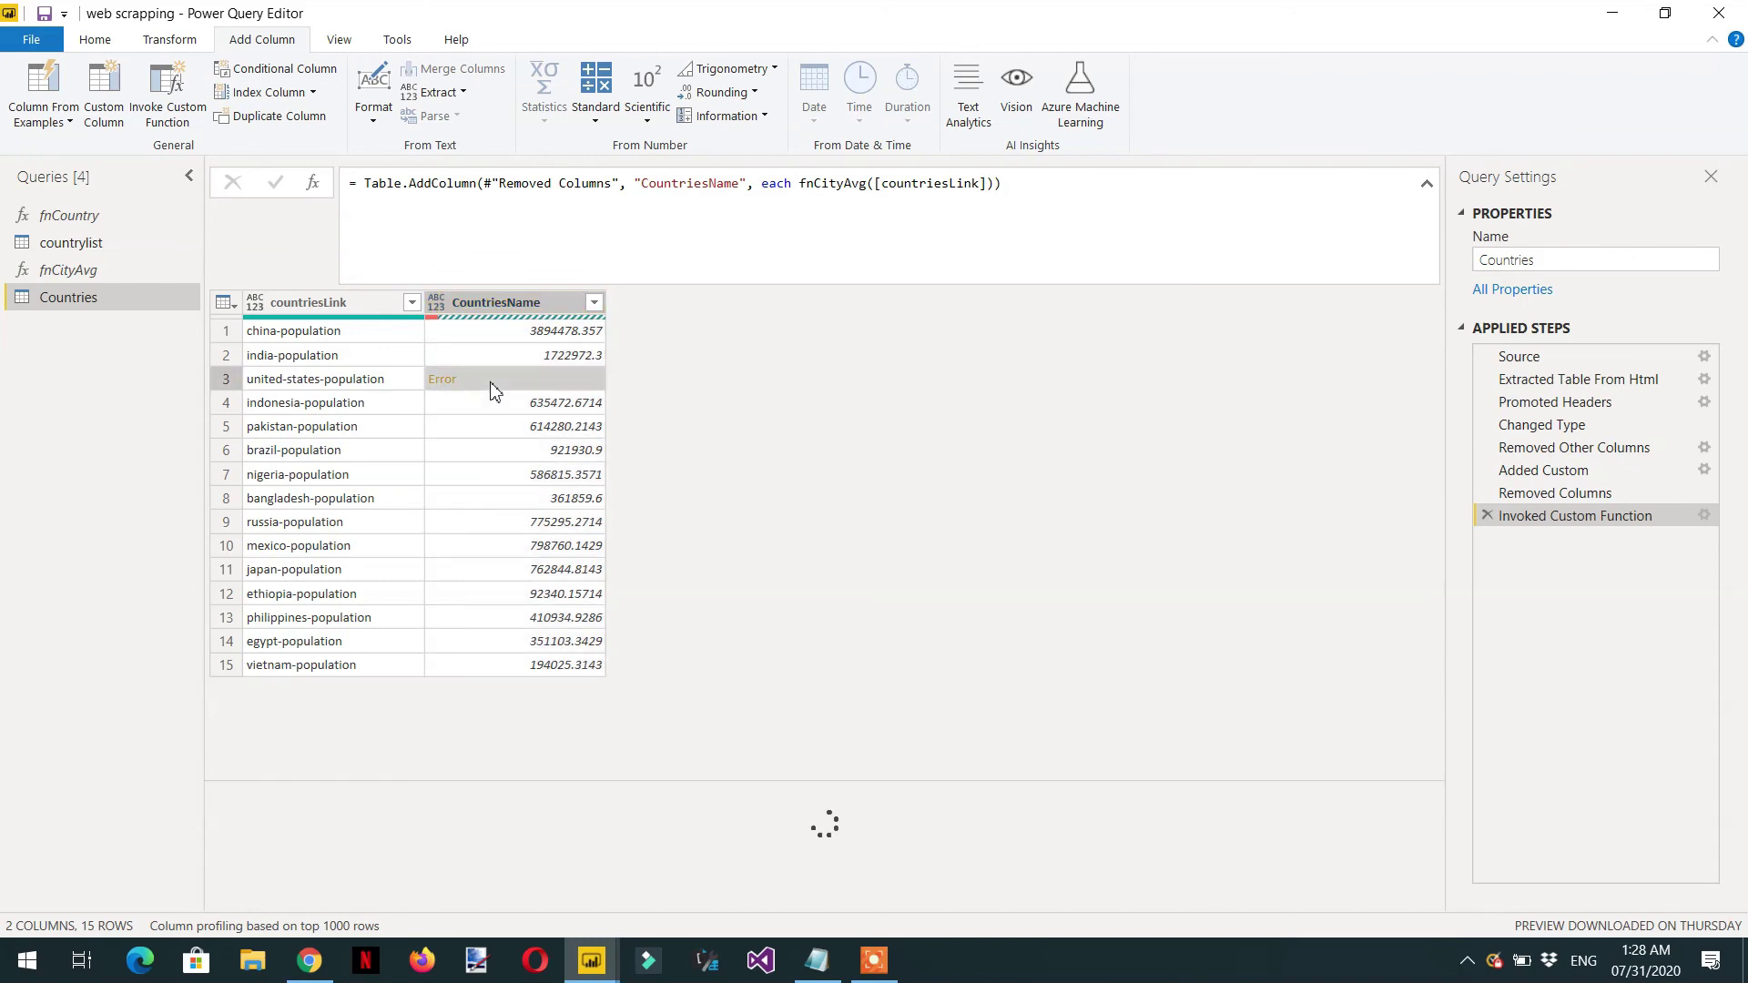